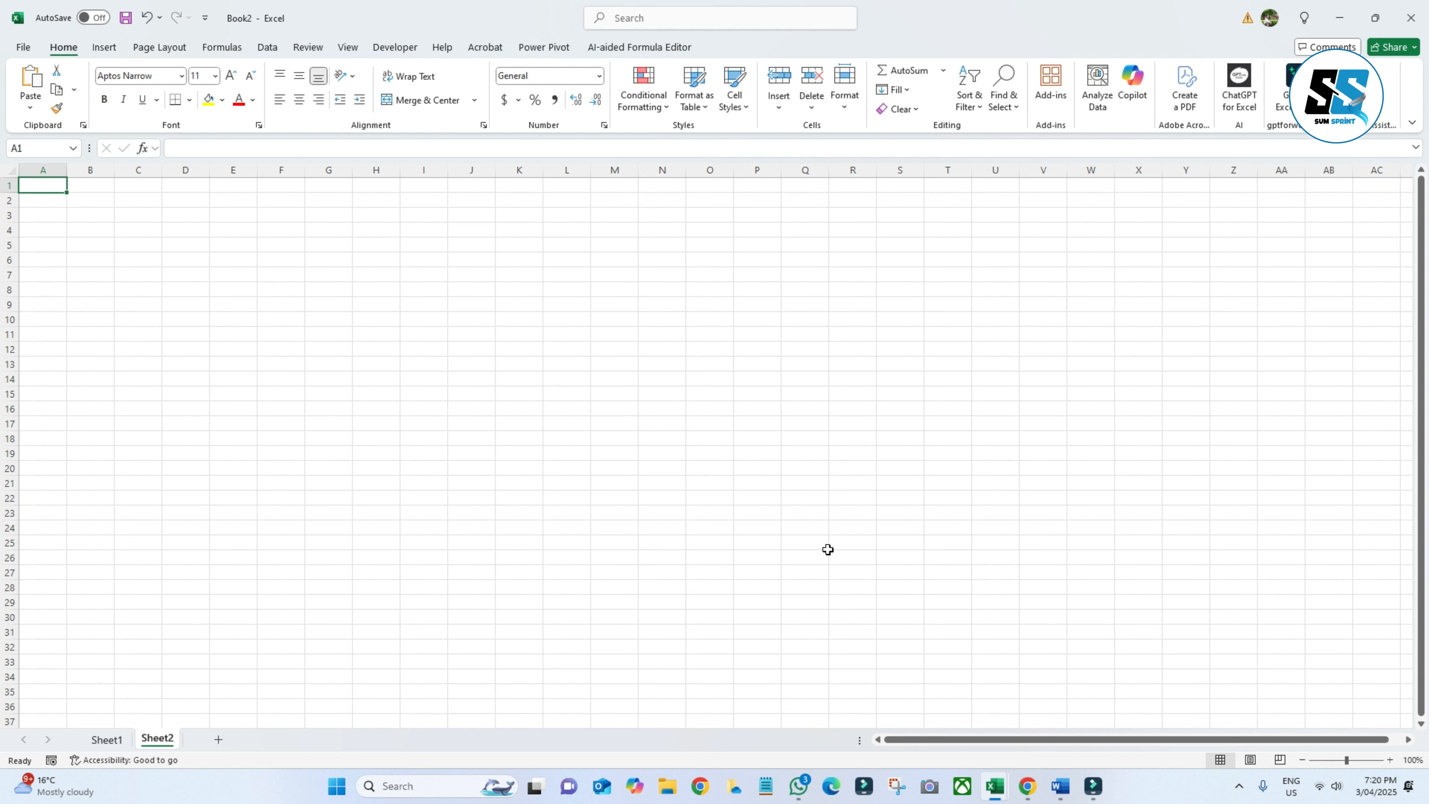
# Add two new blank worksheets after Sheet2
pyautogui.click(219, 739)
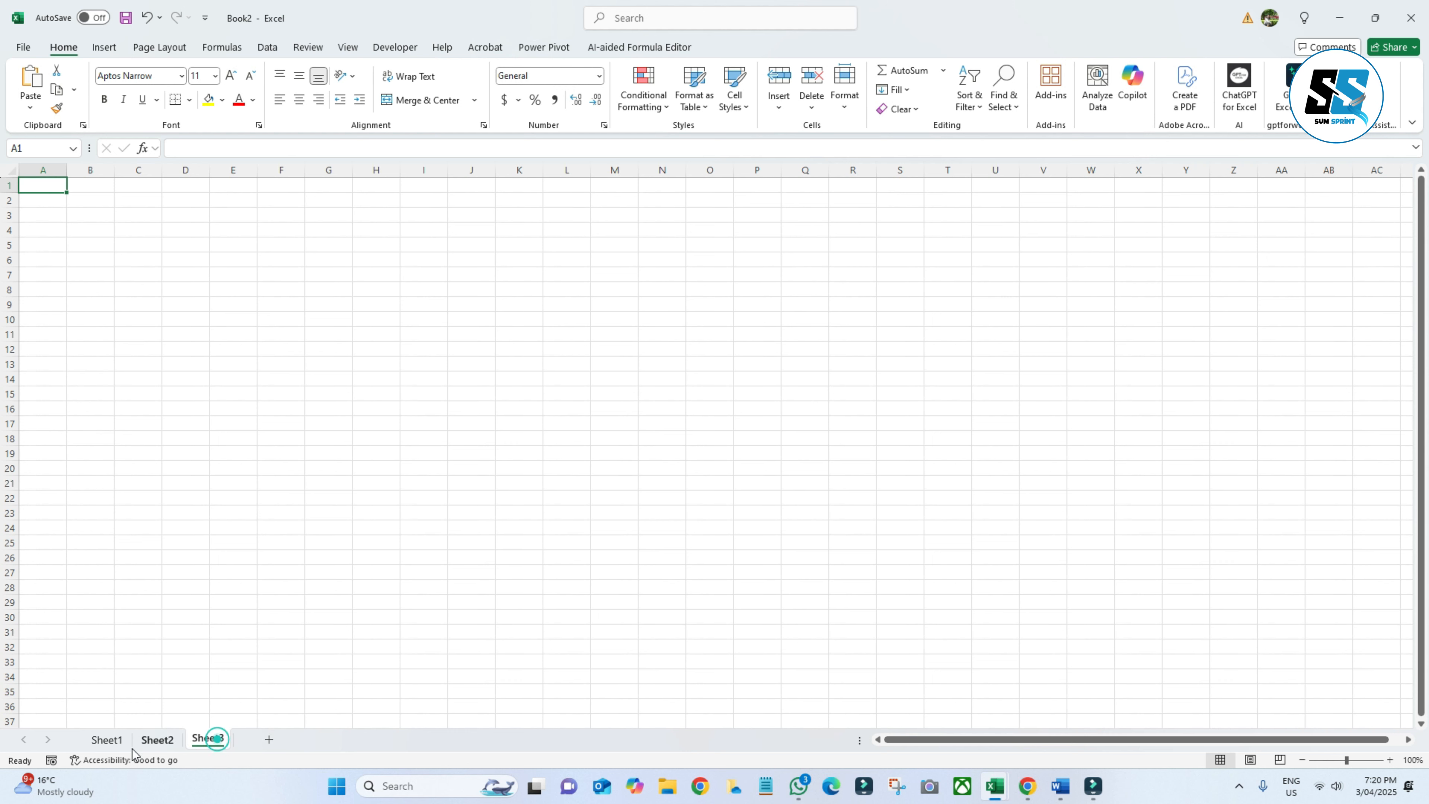
pyautogui.click(268, 739)
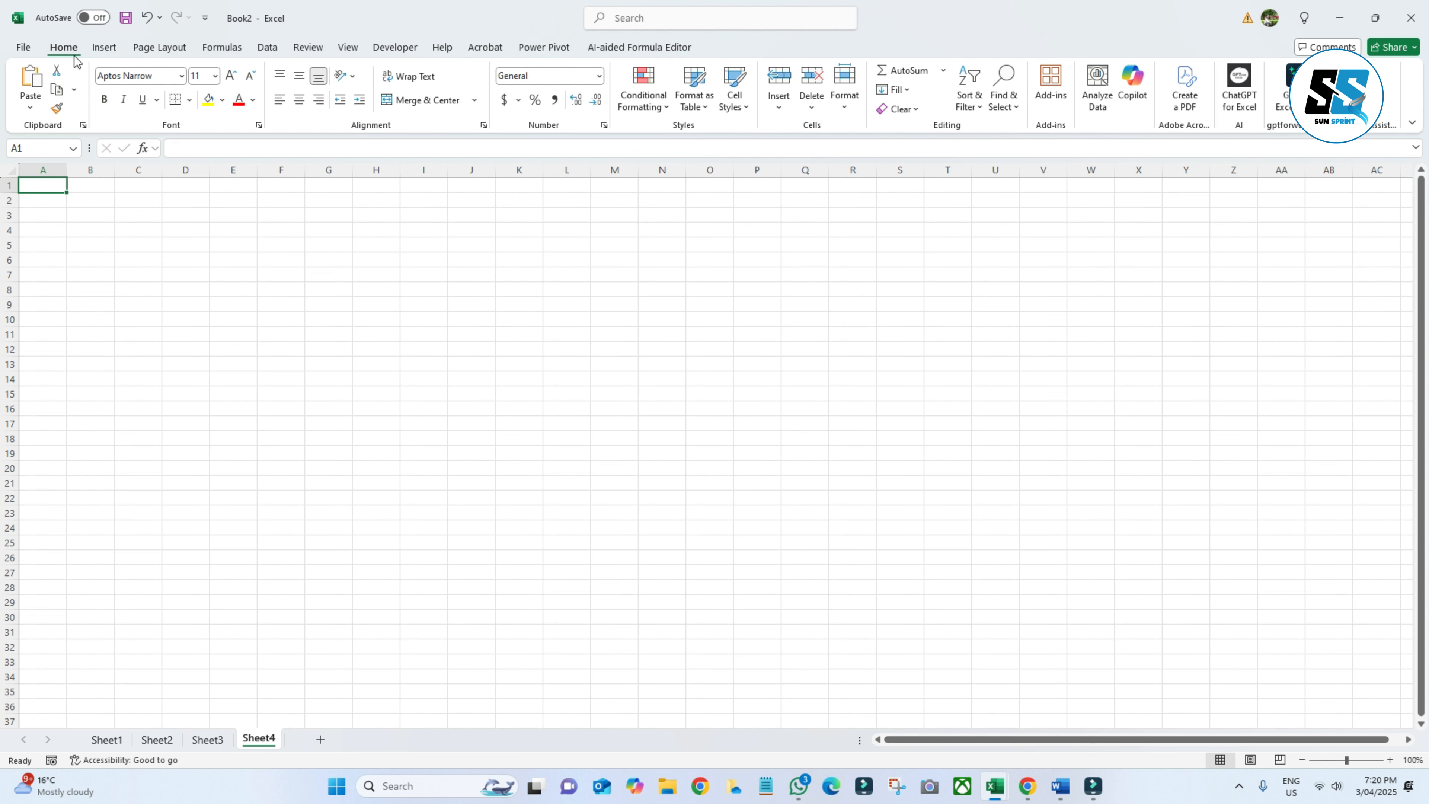
# Look through the insert and page layout commands, the new-workbook templates, and the print, share, export, account and general options
pyautogui.click(104, 47)
pyautogui.click(160, 48)
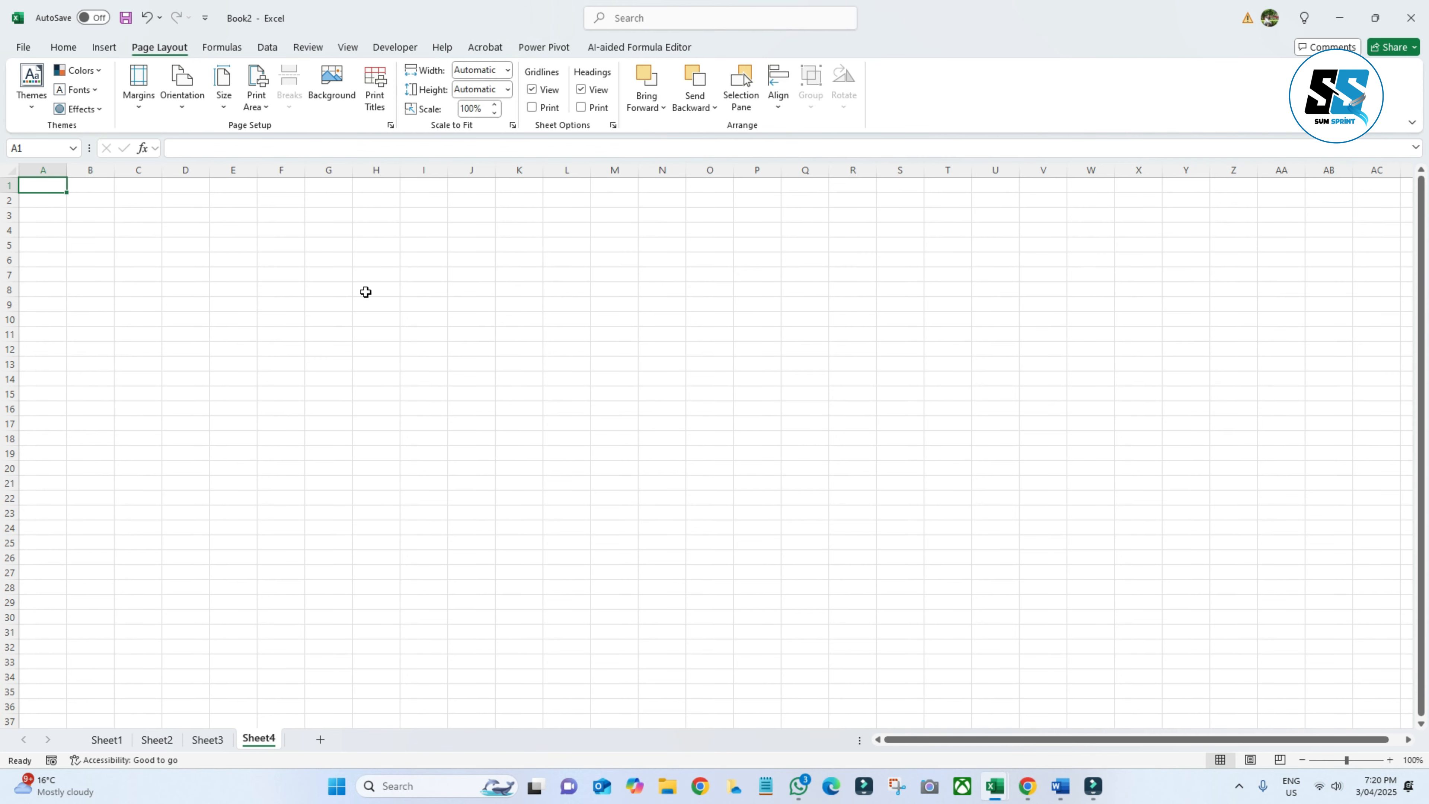
pyautogui.click(22, 47)
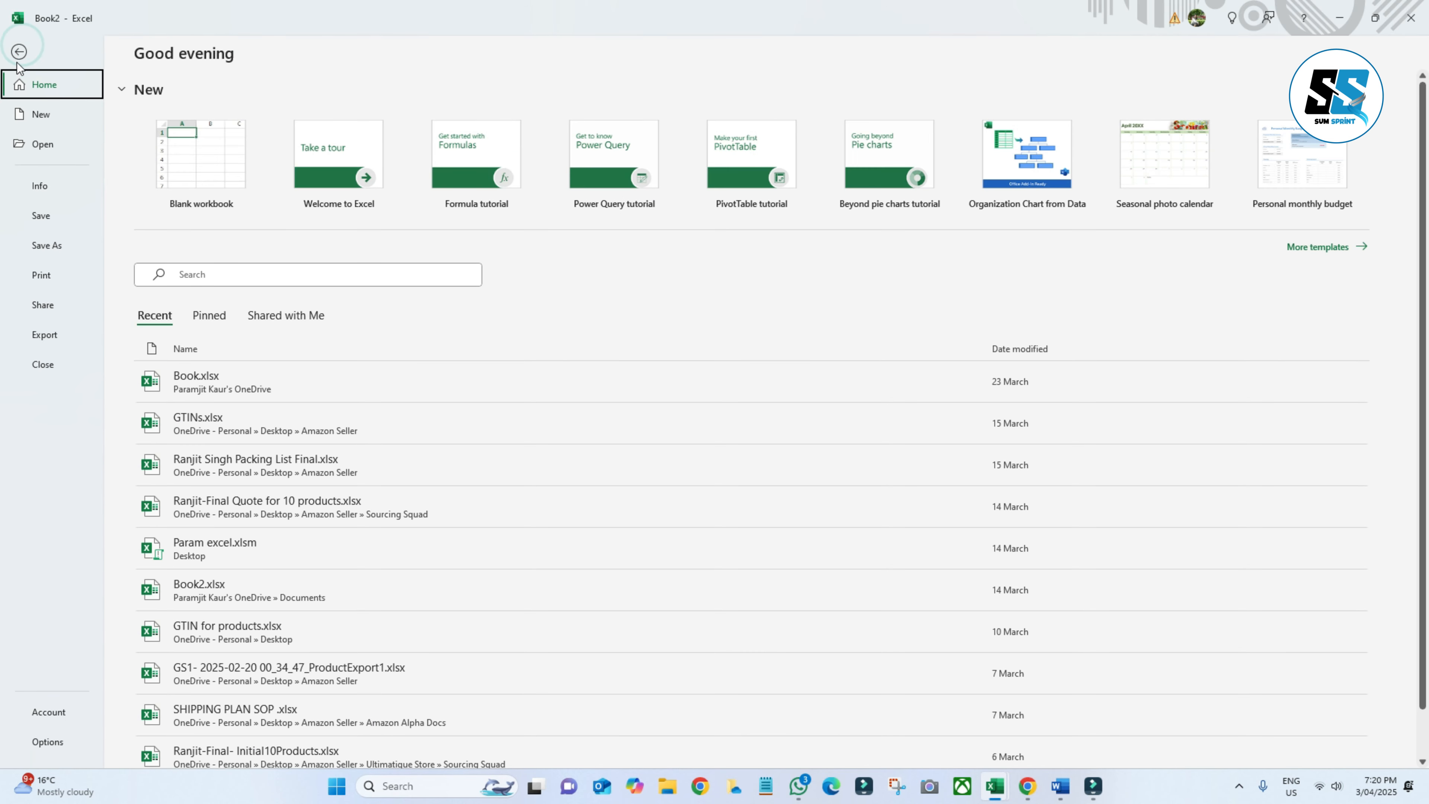
pyautogui.click(22, 46)
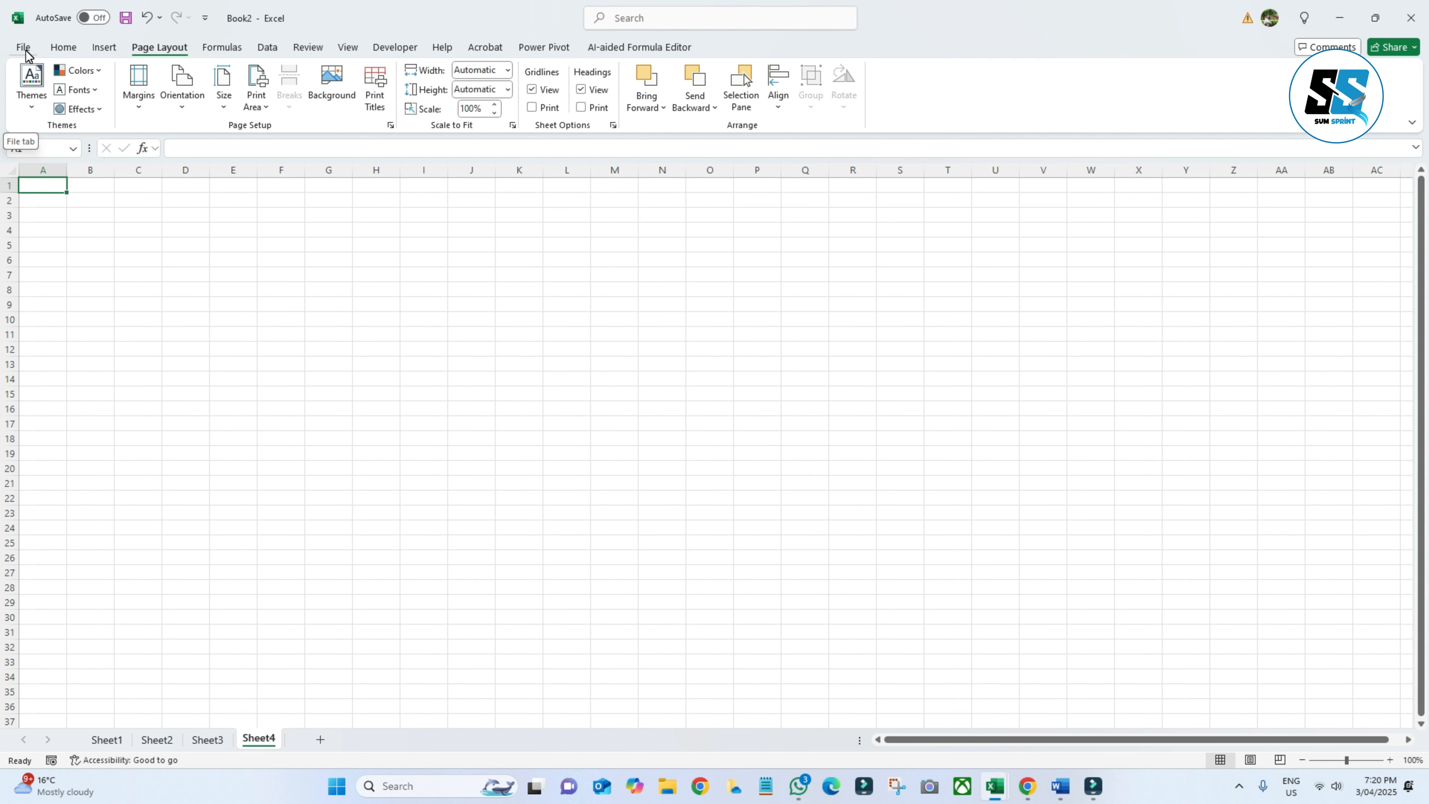
pyautogui.click(24, 50)
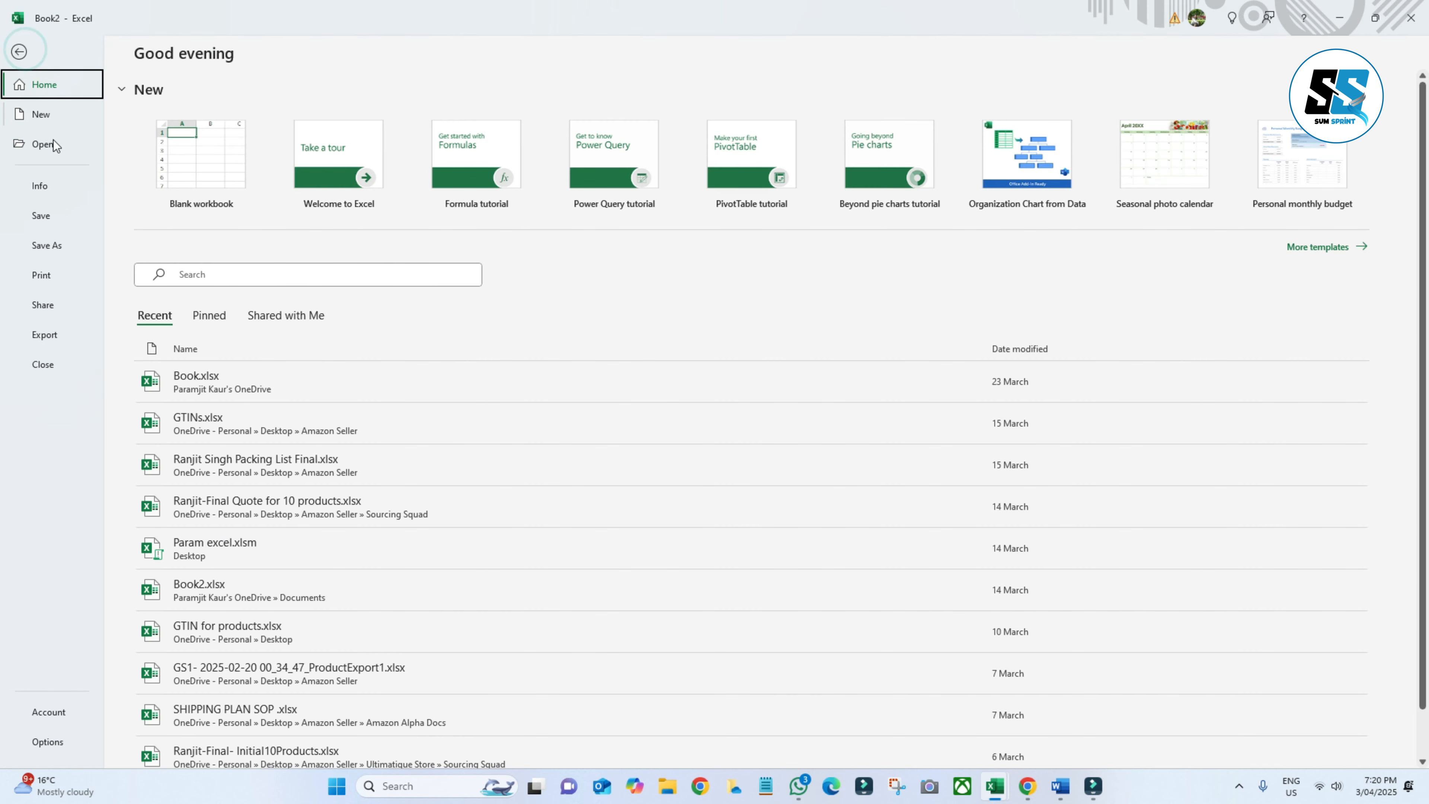
pyautogui.click(42, 118)
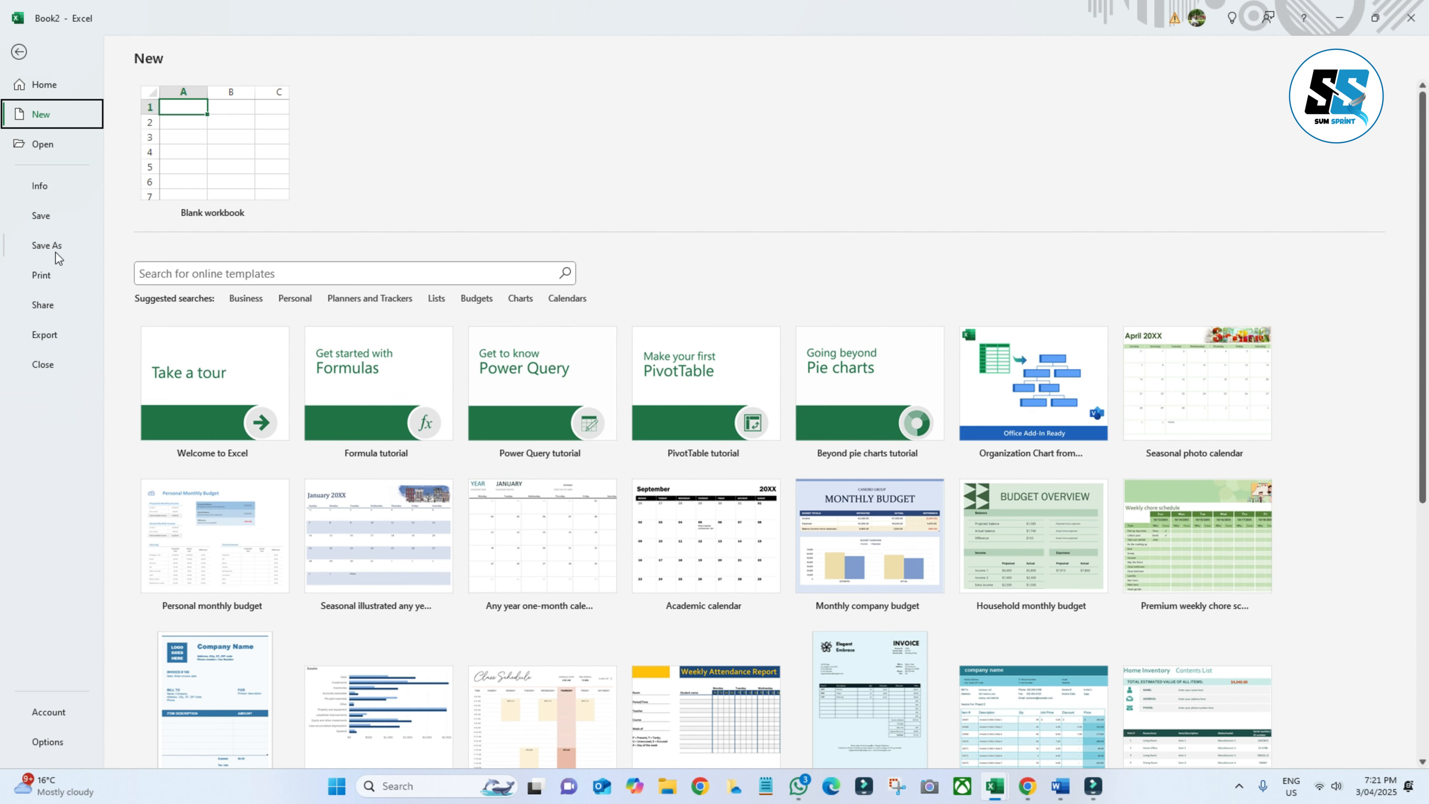
pyautogui.click(47, 278)
pyautogui.click(51, 307)
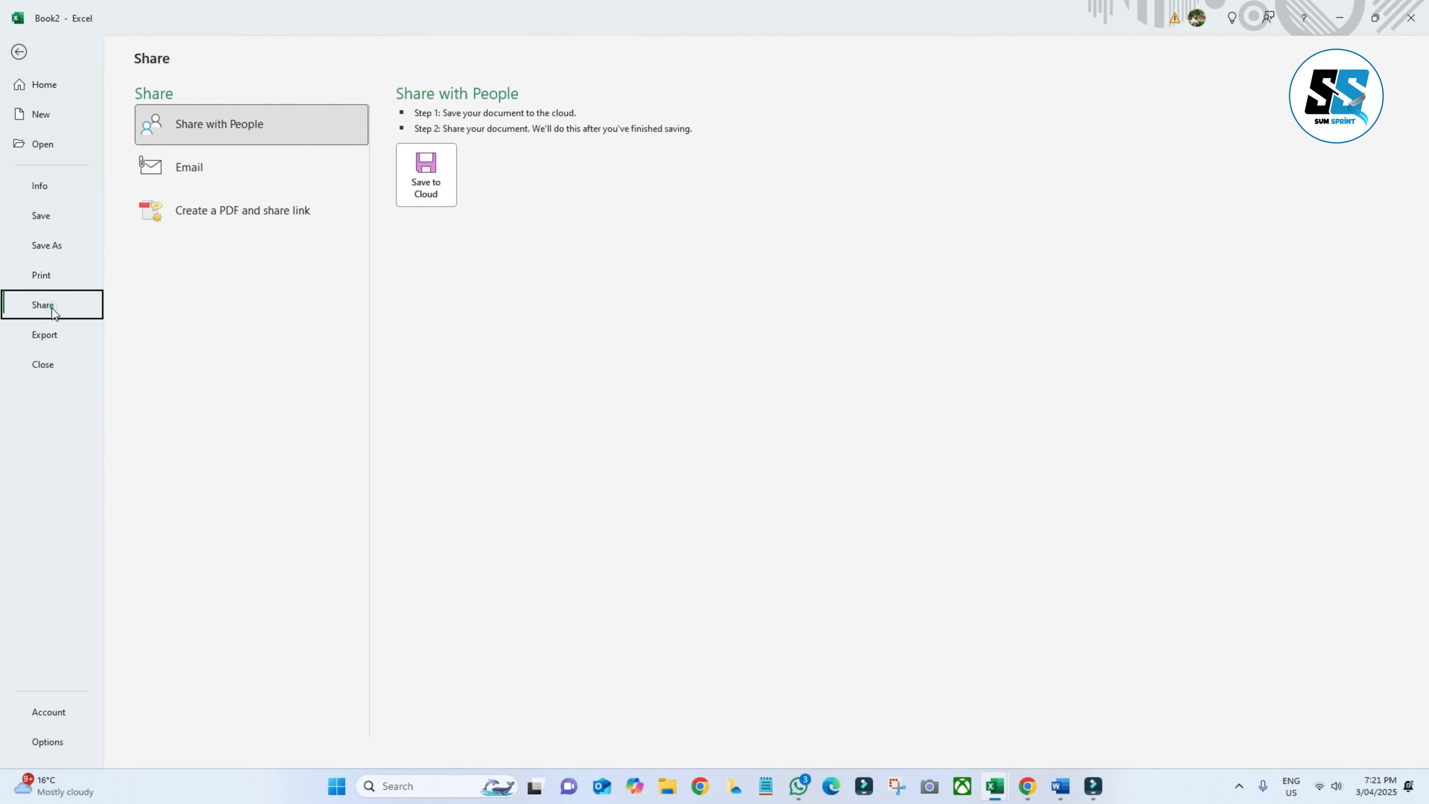
pyautogui.click(52, 336)
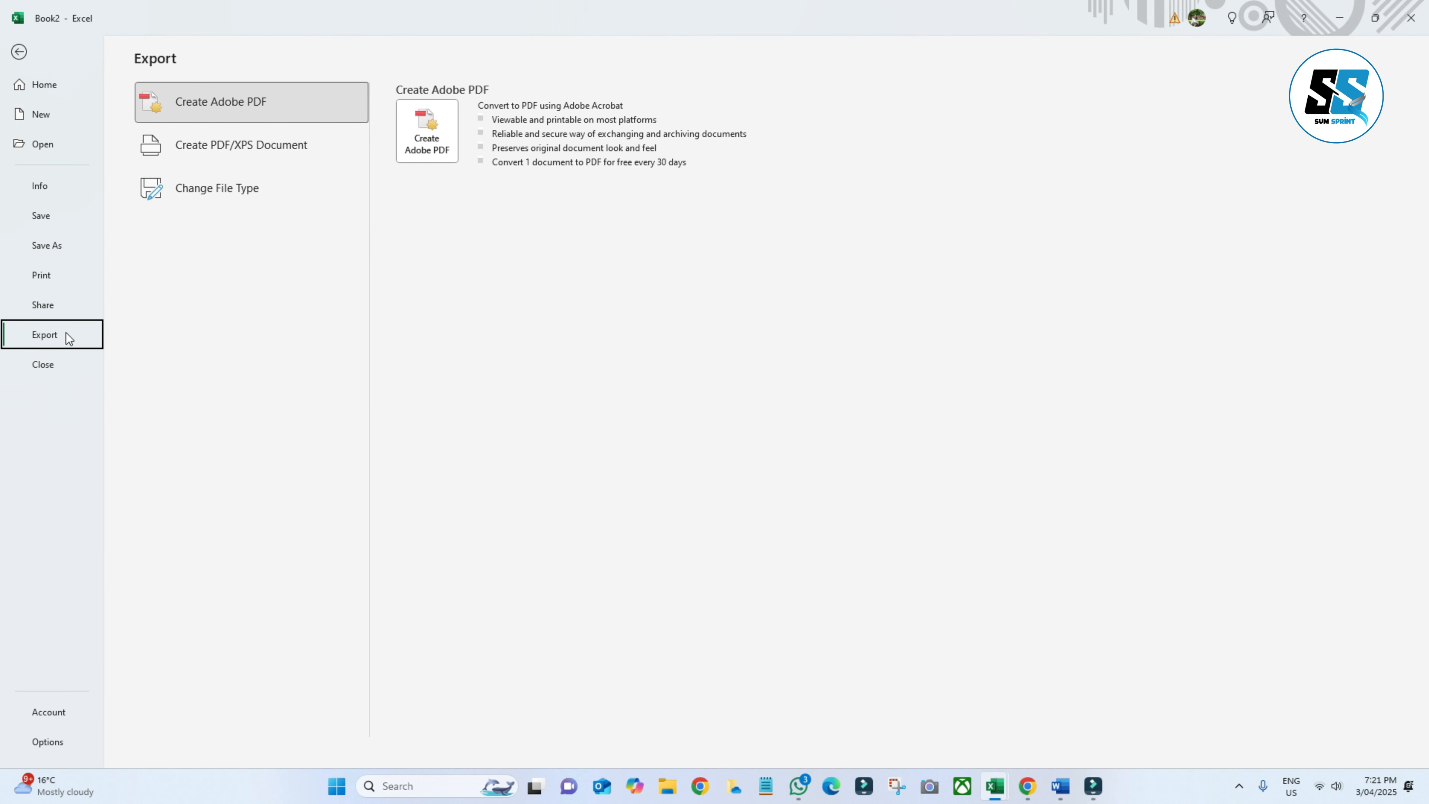
pyautogui.click(300, 118)
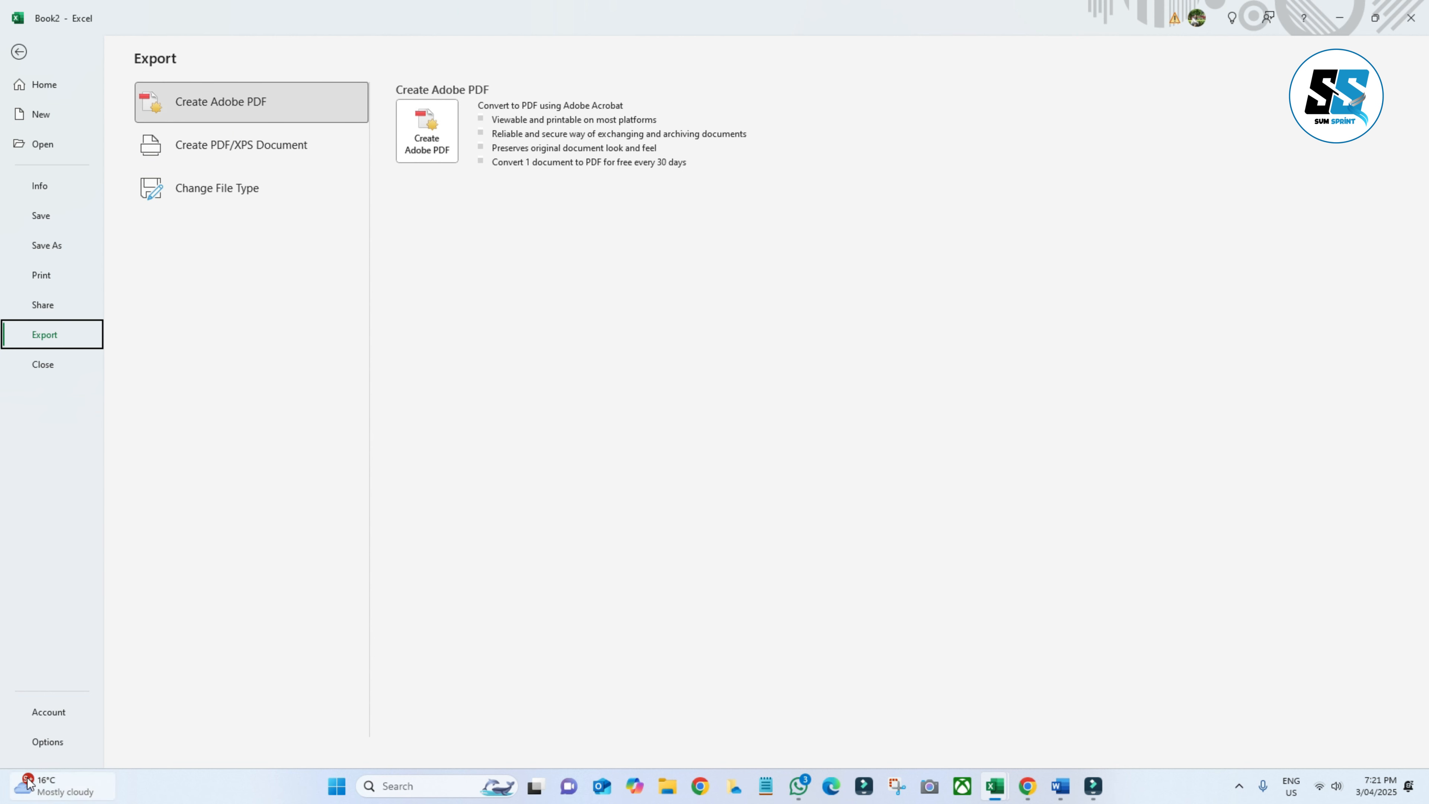
pyautogui.click(53, 714)
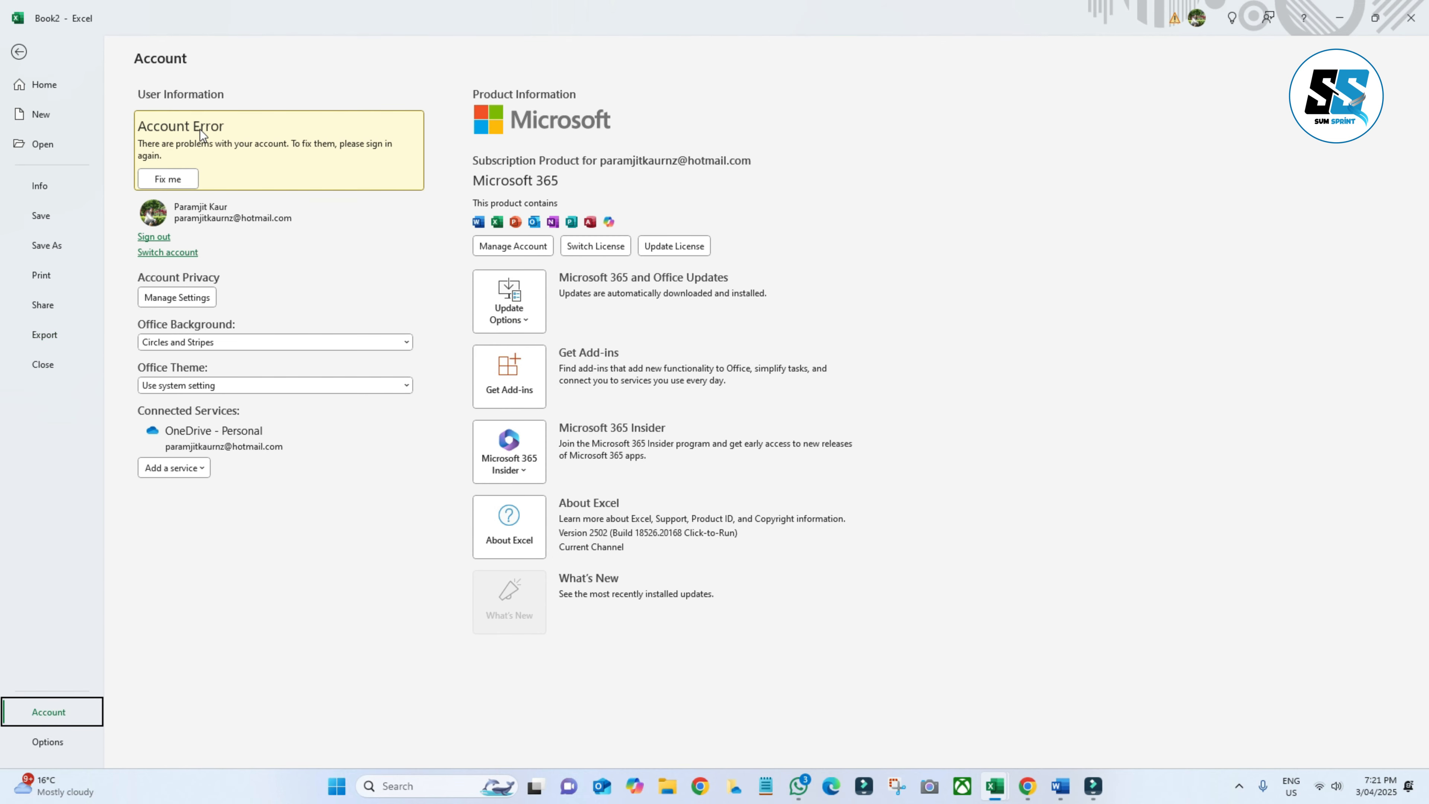
pyautogui.click(67, 745)
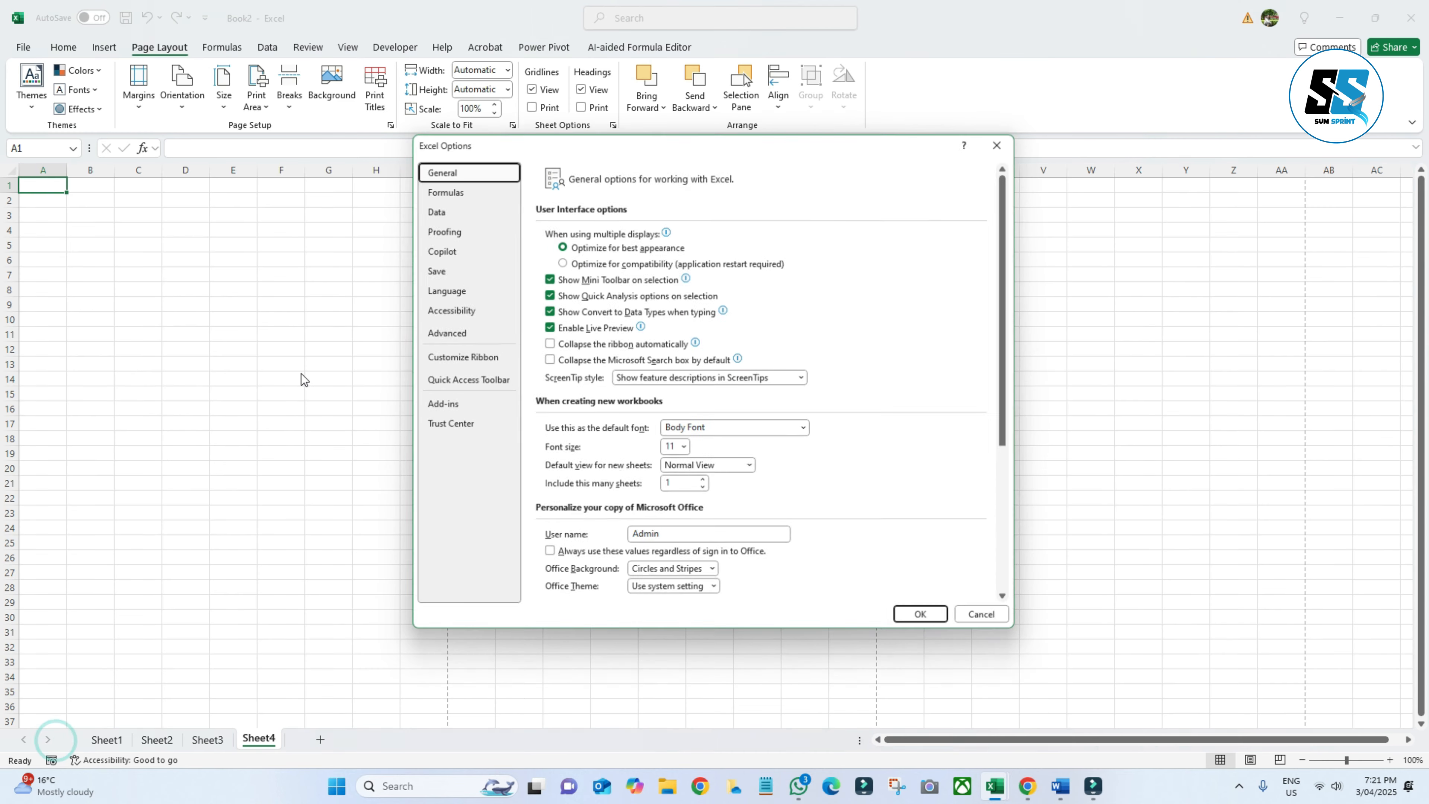
pyautogui.click(987, 619)
# Save the workbook to the Downloads folder under the file name Test as an Excel Workbook
pyautogui.click(25, 50)
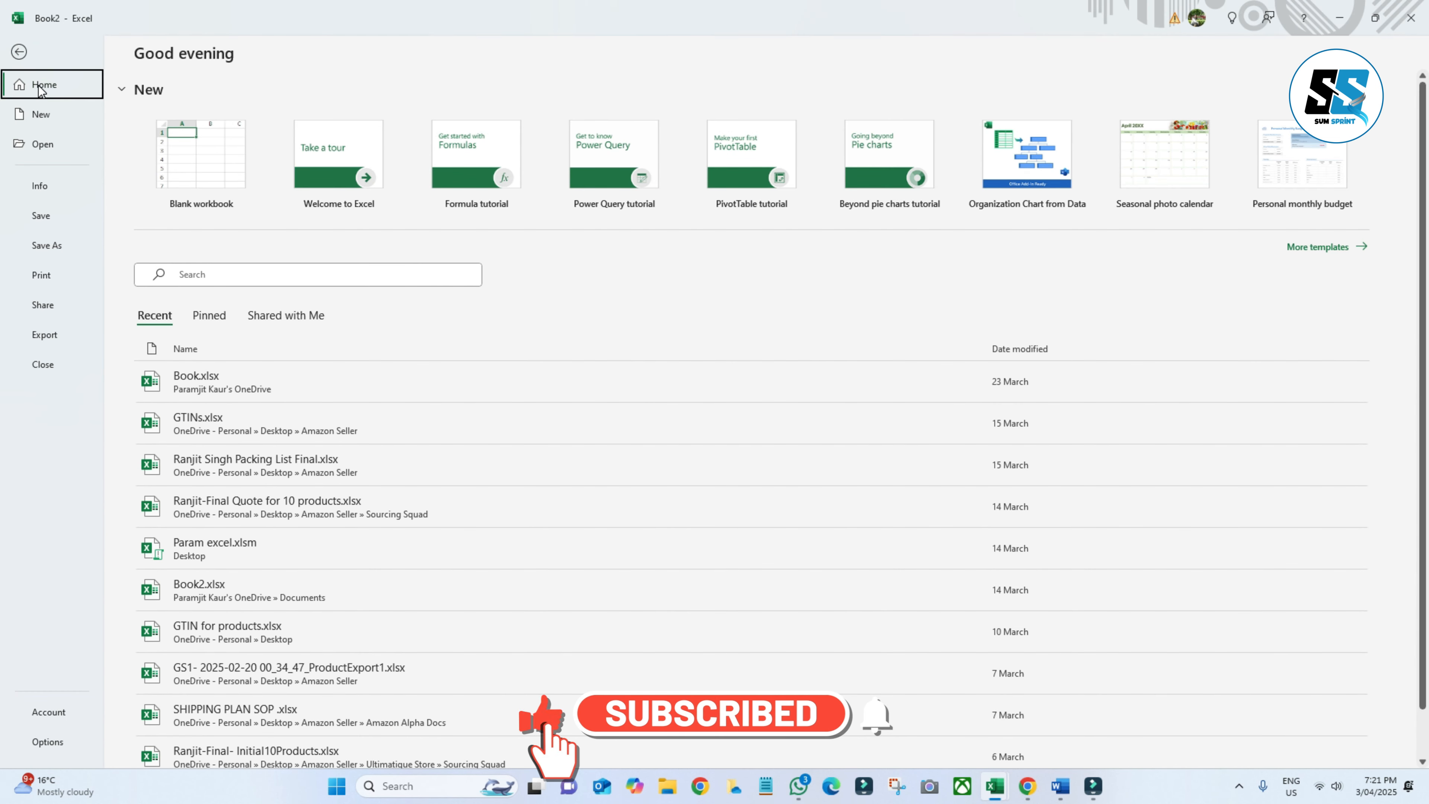
pyautogui.click(46, 248)
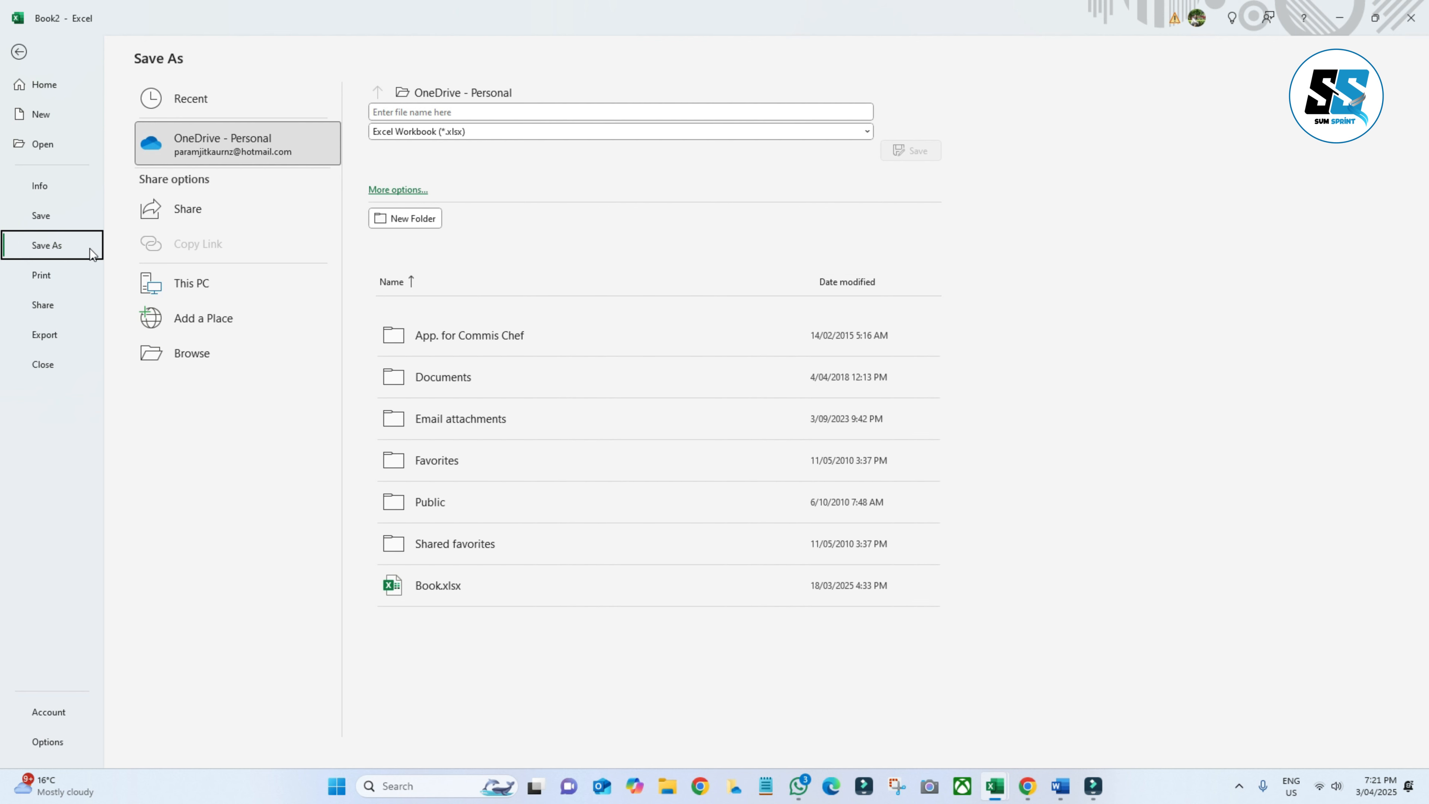
pyautogui.click(209, 357)
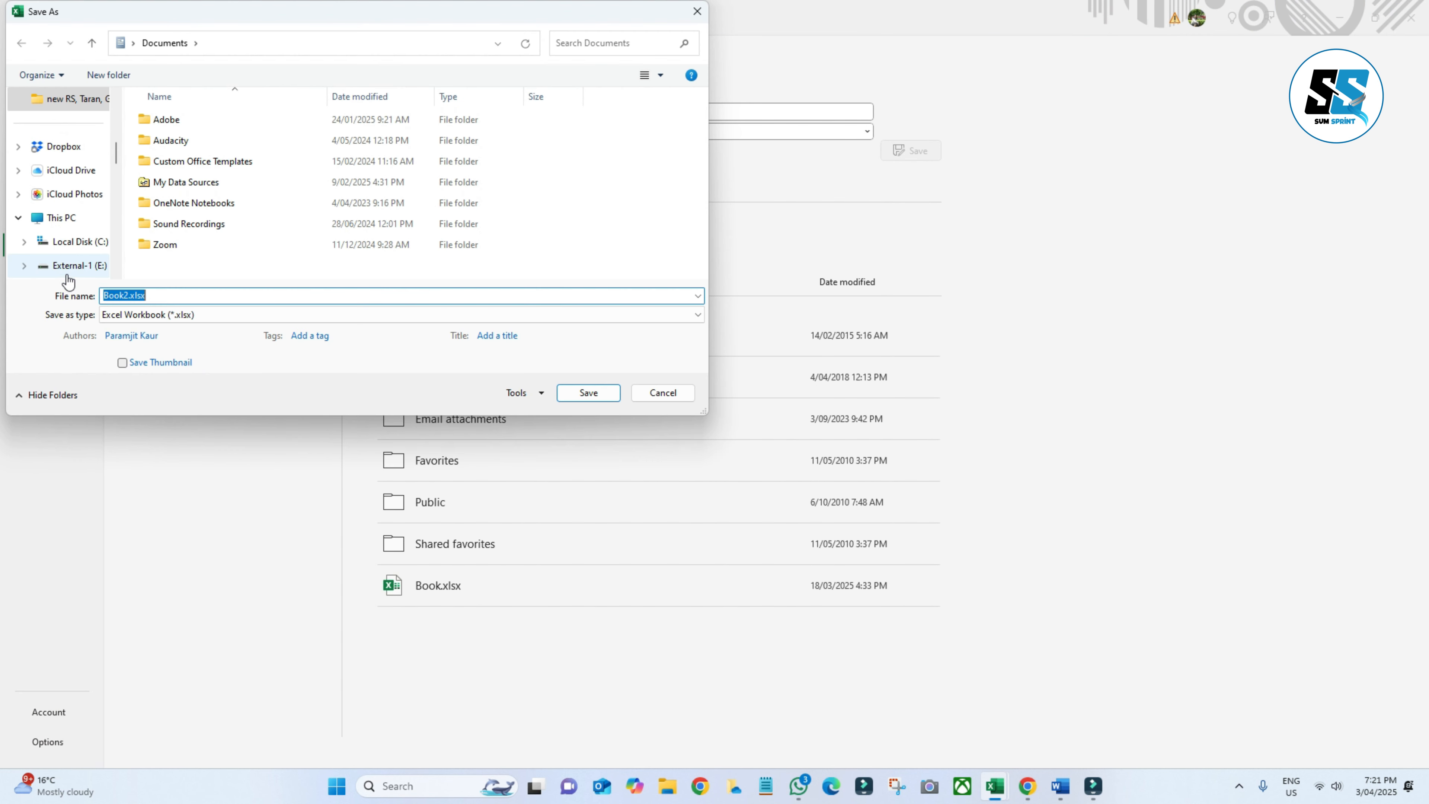
pyautogui.scroll(1, 69, 258)
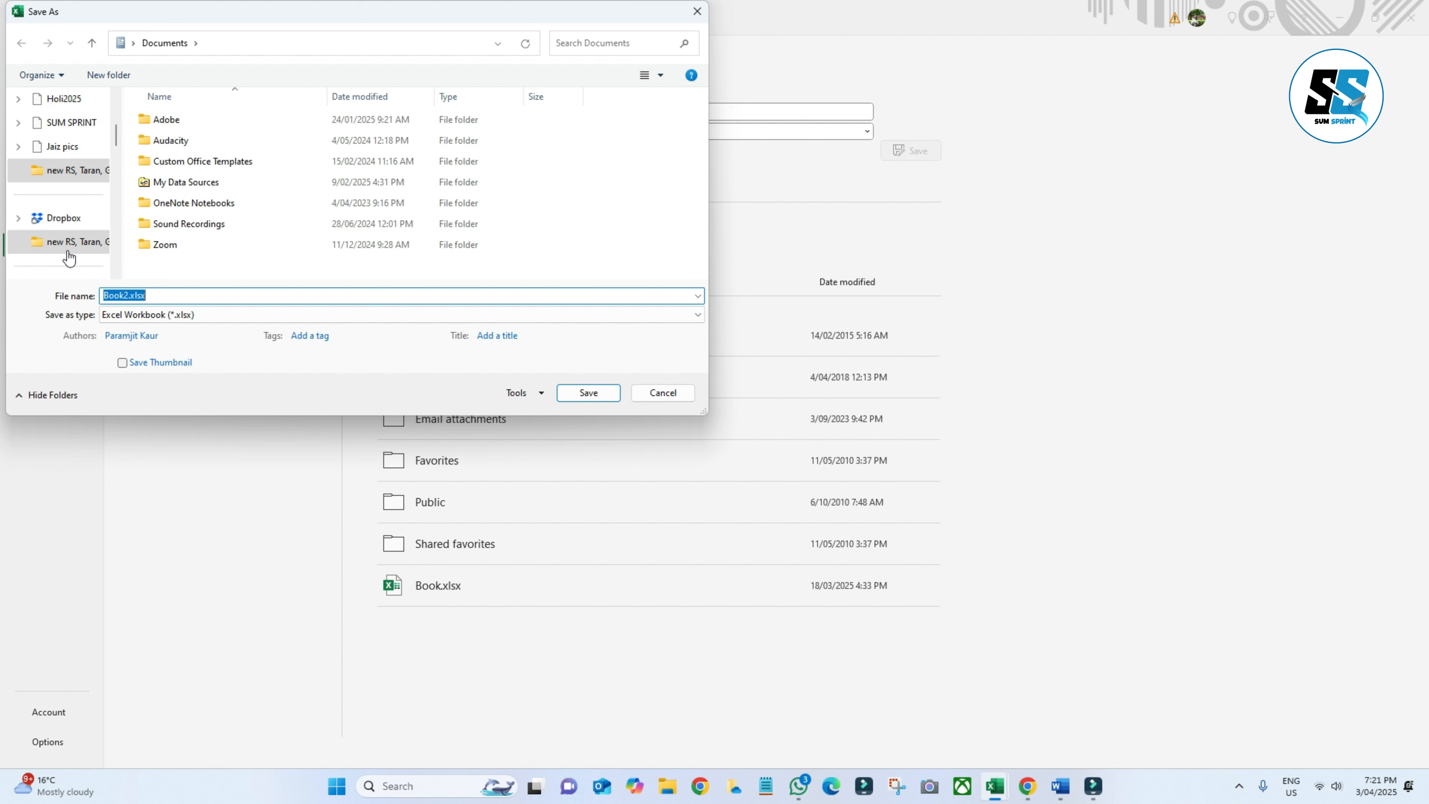
pyautogui.scroll(3, 69, 258)
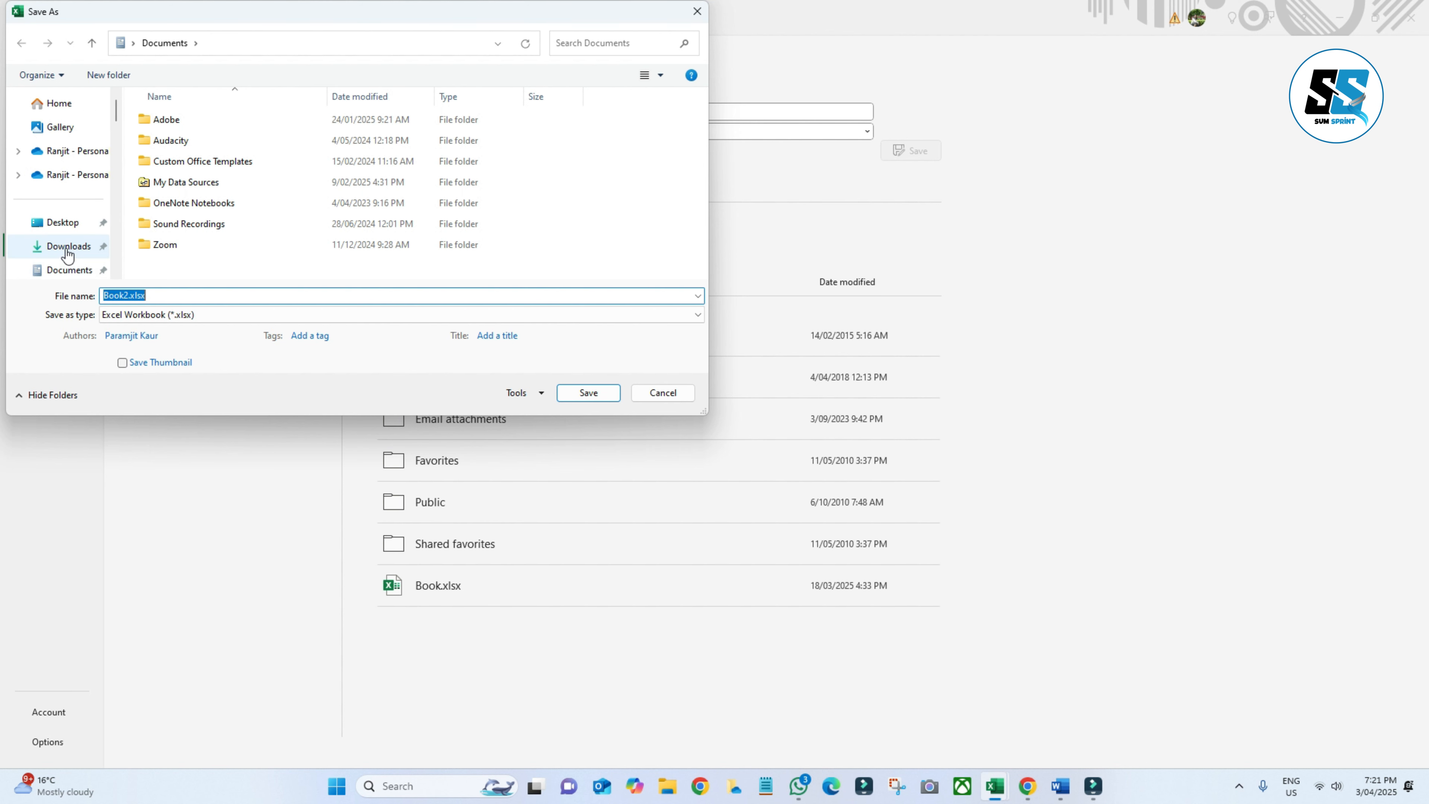
pyautogui.click(66, 248)
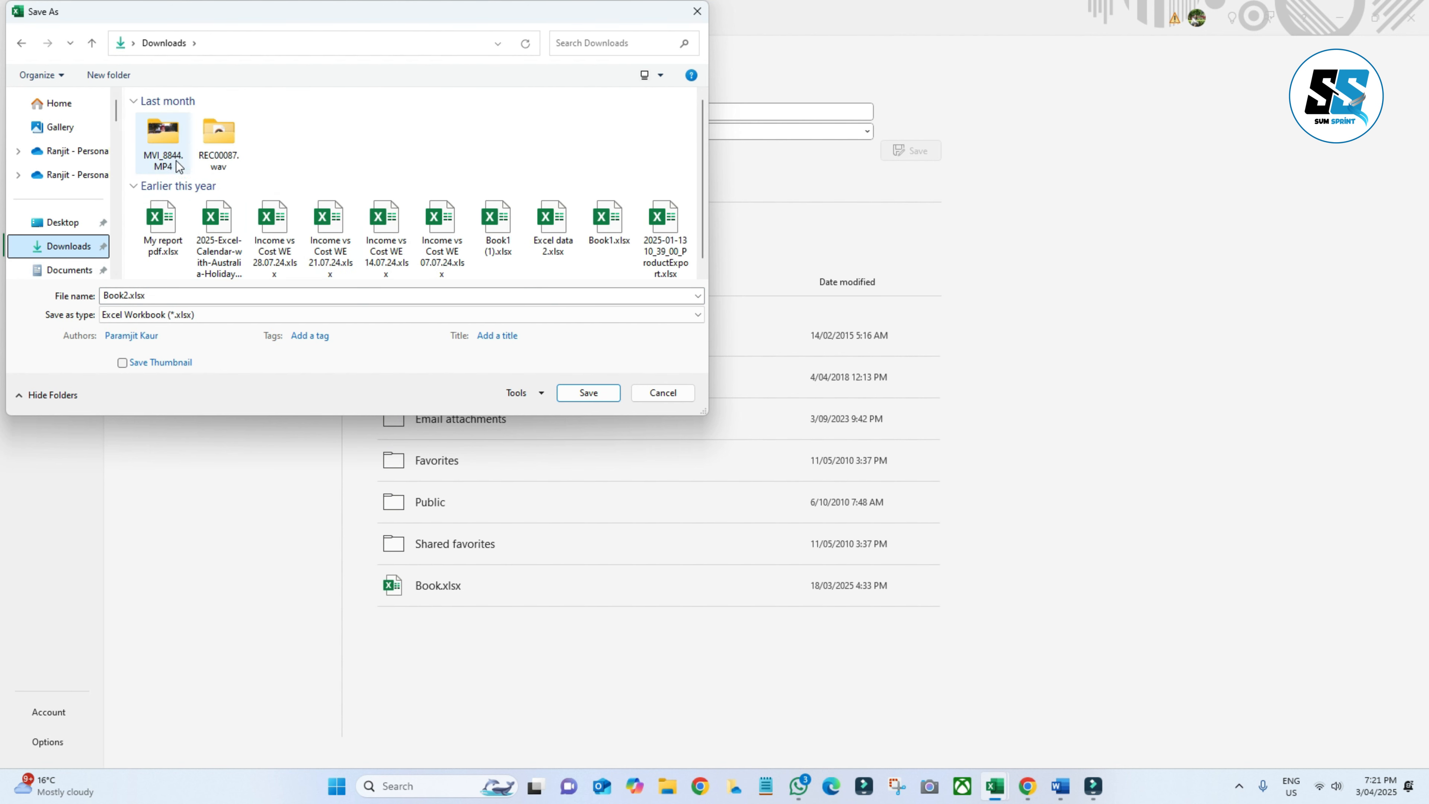
pyautogui.click(183, 293)
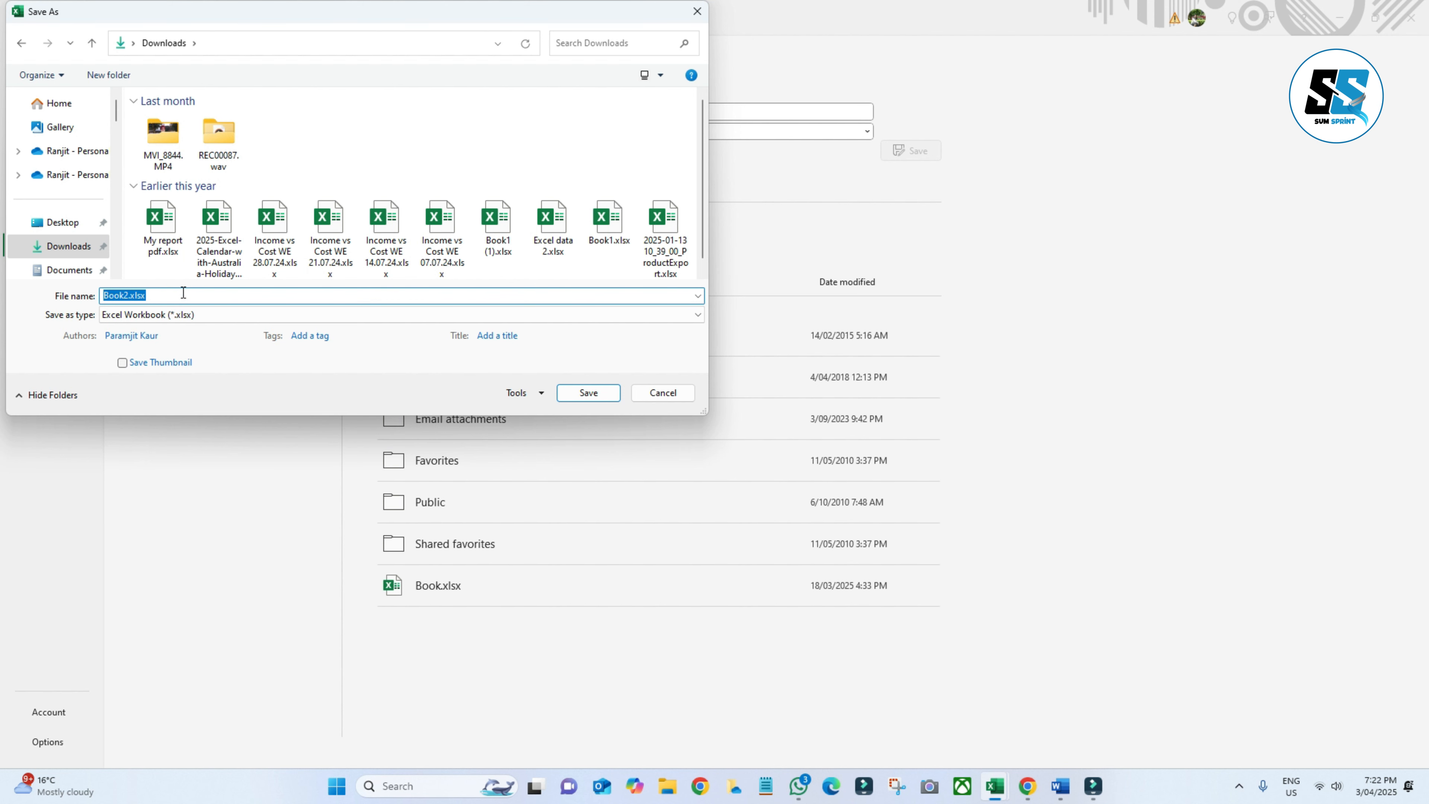
pyautogui.write('Test')
pyautogui.click(589, 393)
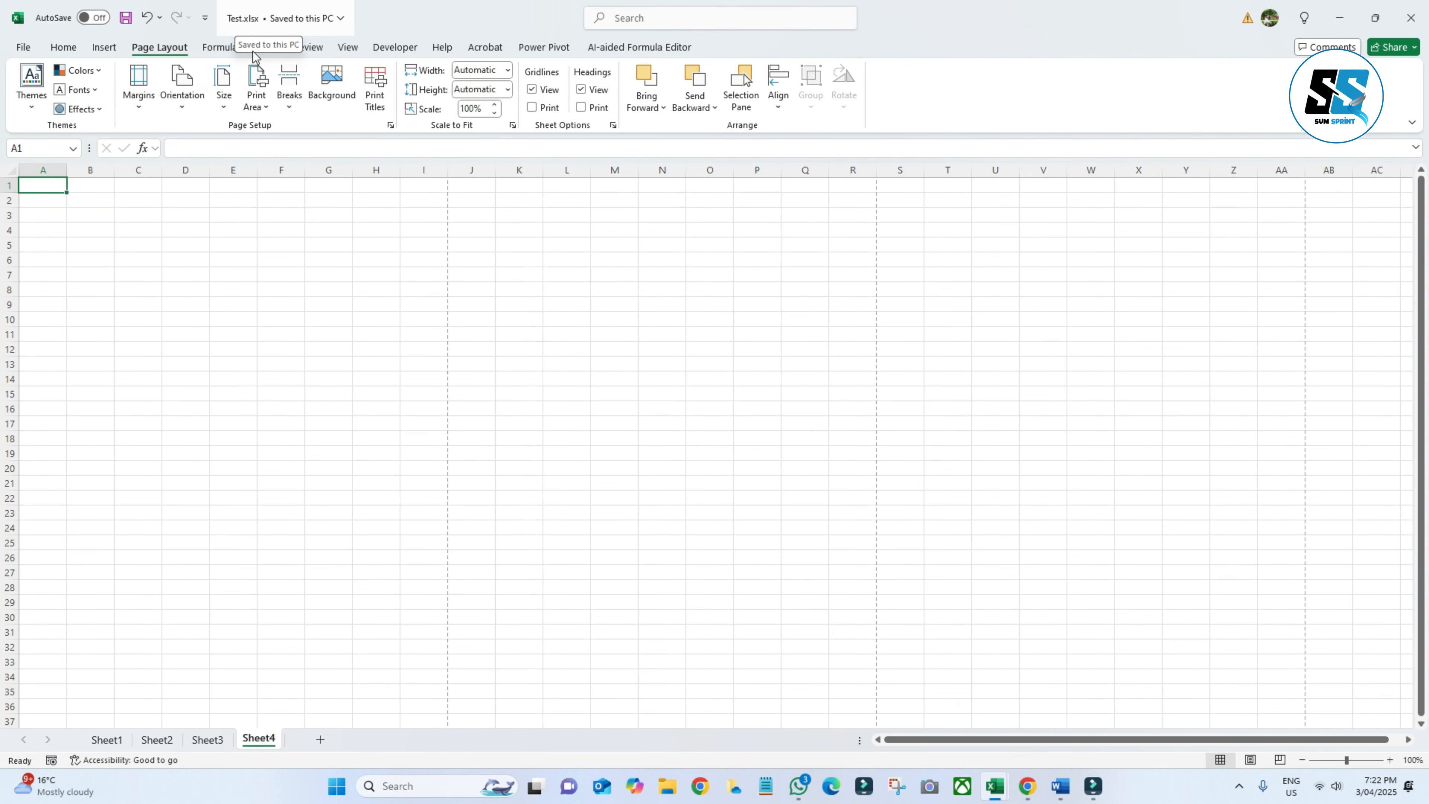
# Examine the print settings for Sheet1, including the printer choice, and return to the worksheet
pyautogui.click(340, 422)
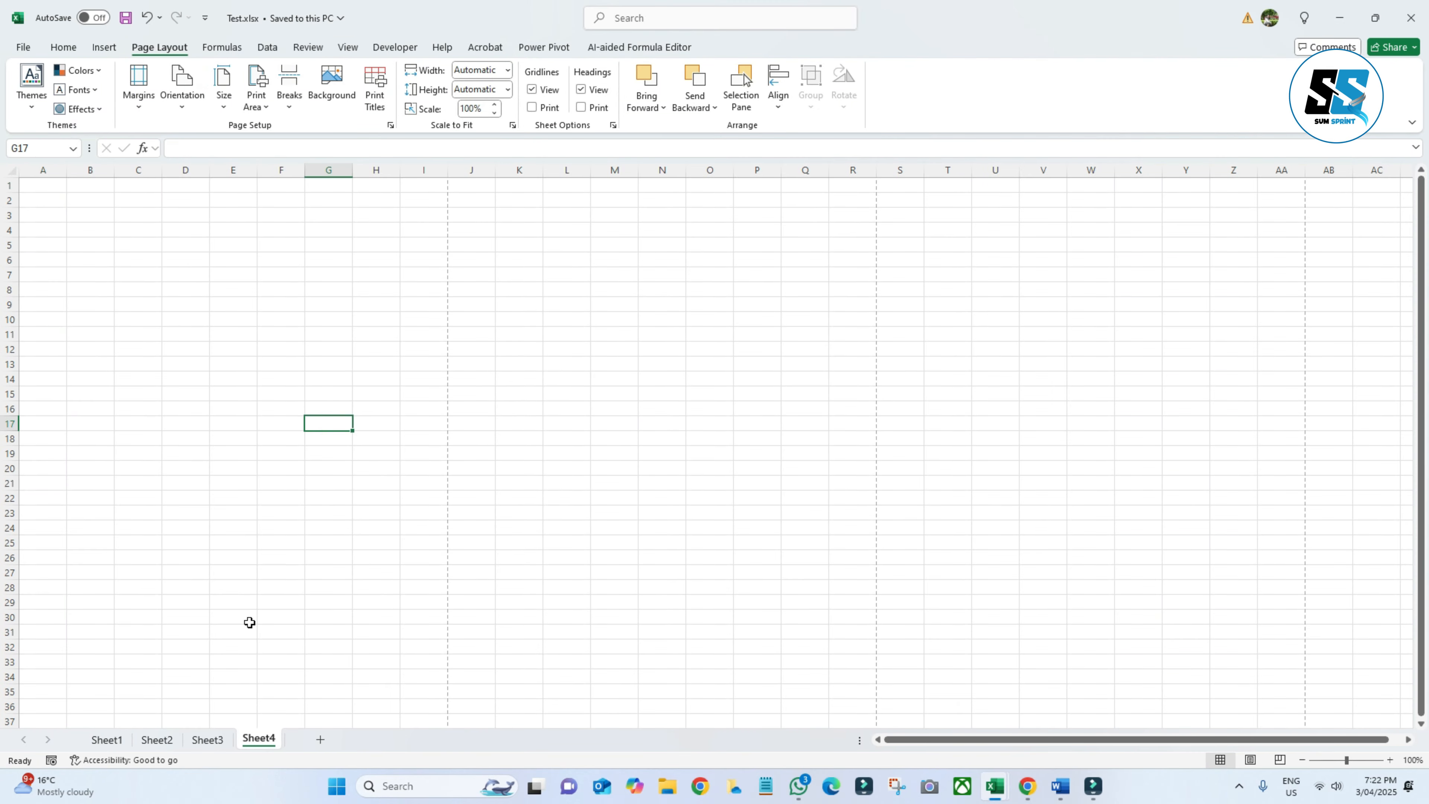
pyautogui.click(107, 739)
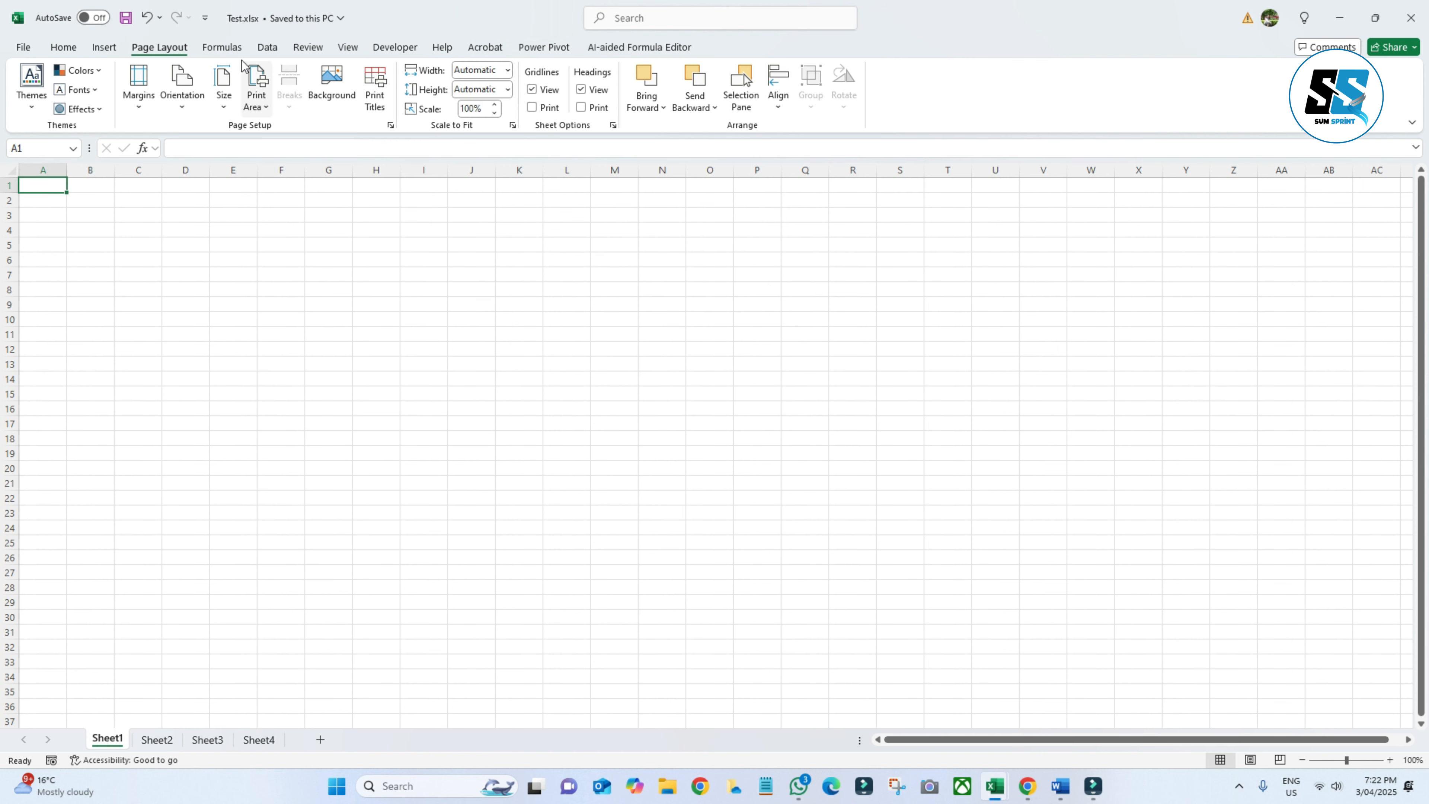
pyautogui.click(23, 47)
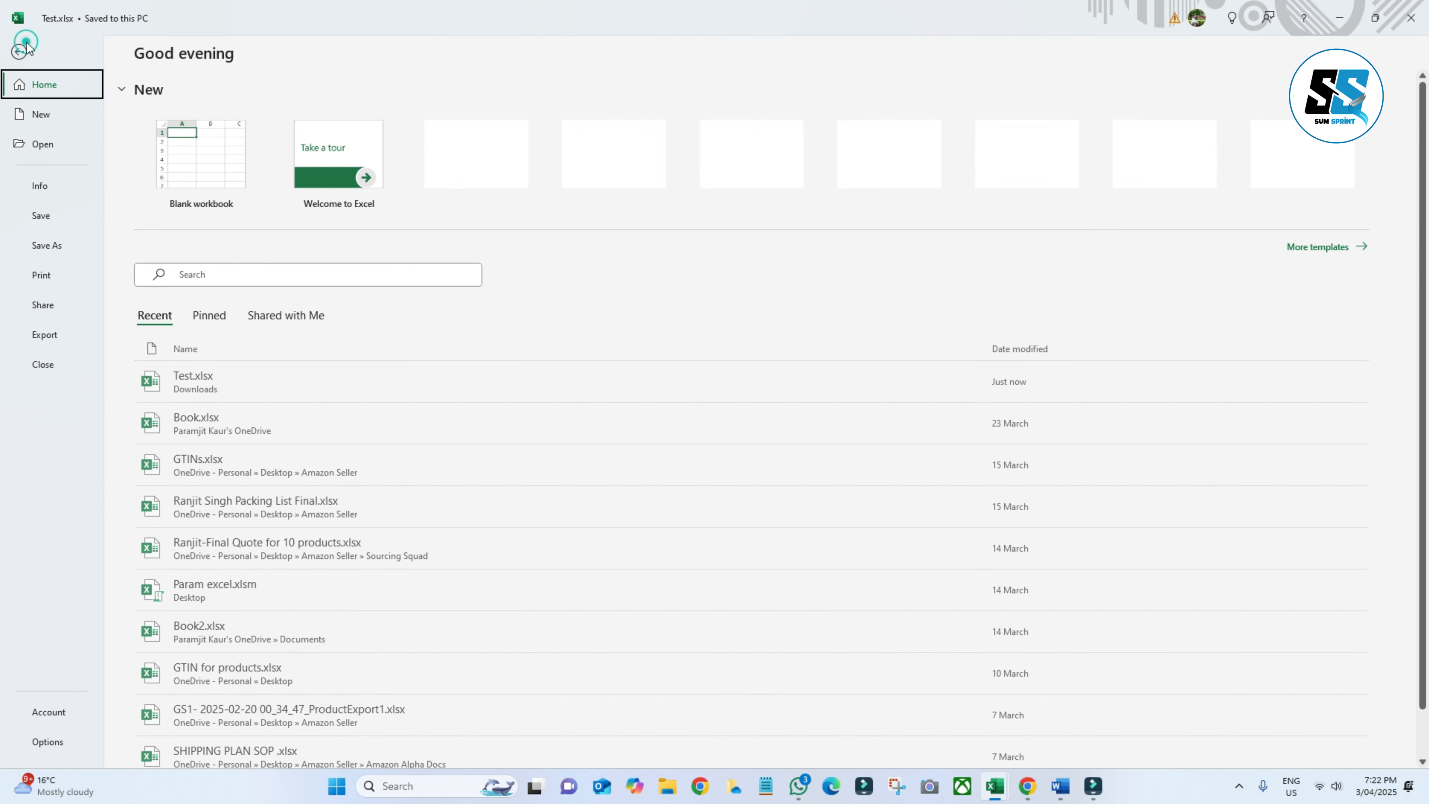
pyautogui.click(41, 275)
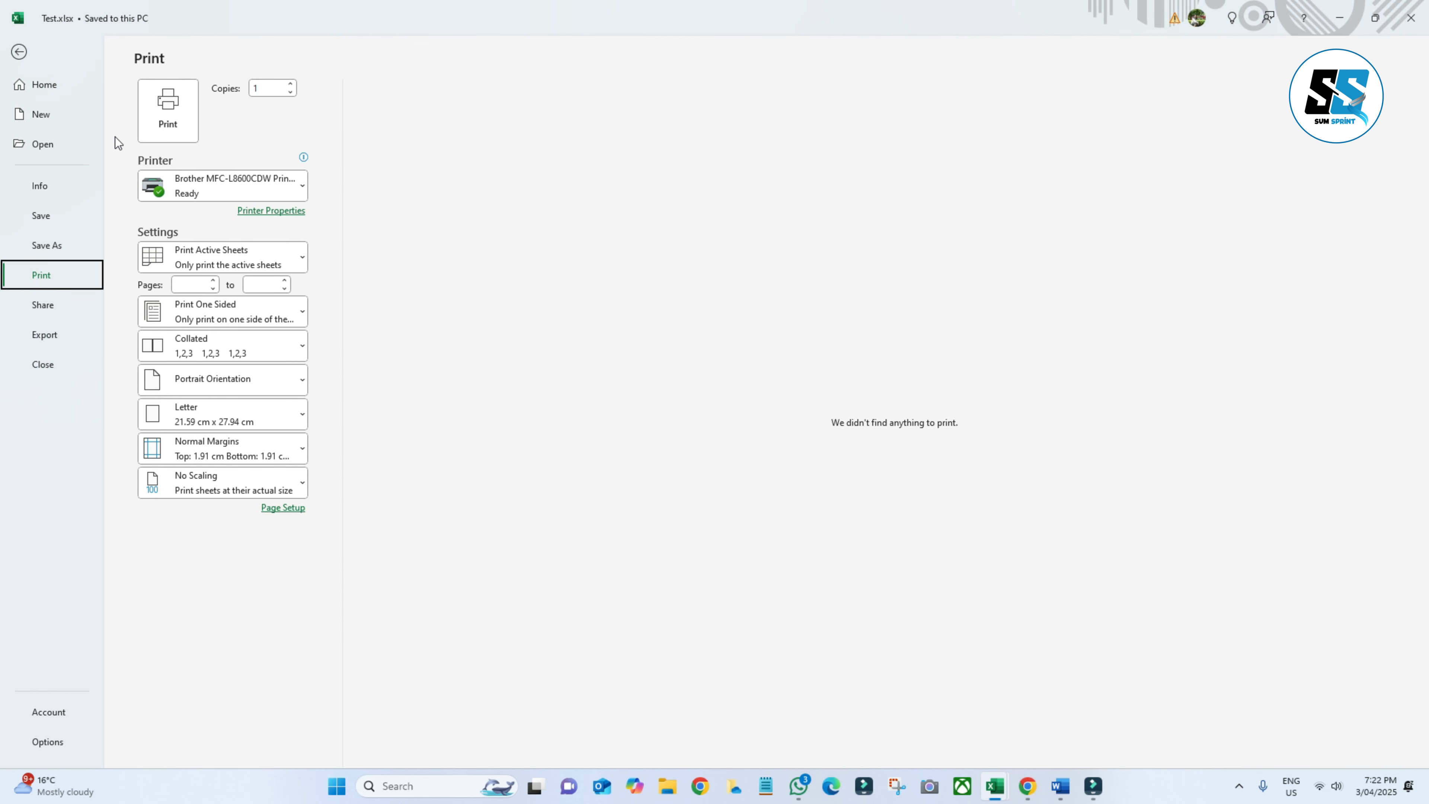
pyautogui.moveTo(301, 187)
pyautogui.click(19, 52)
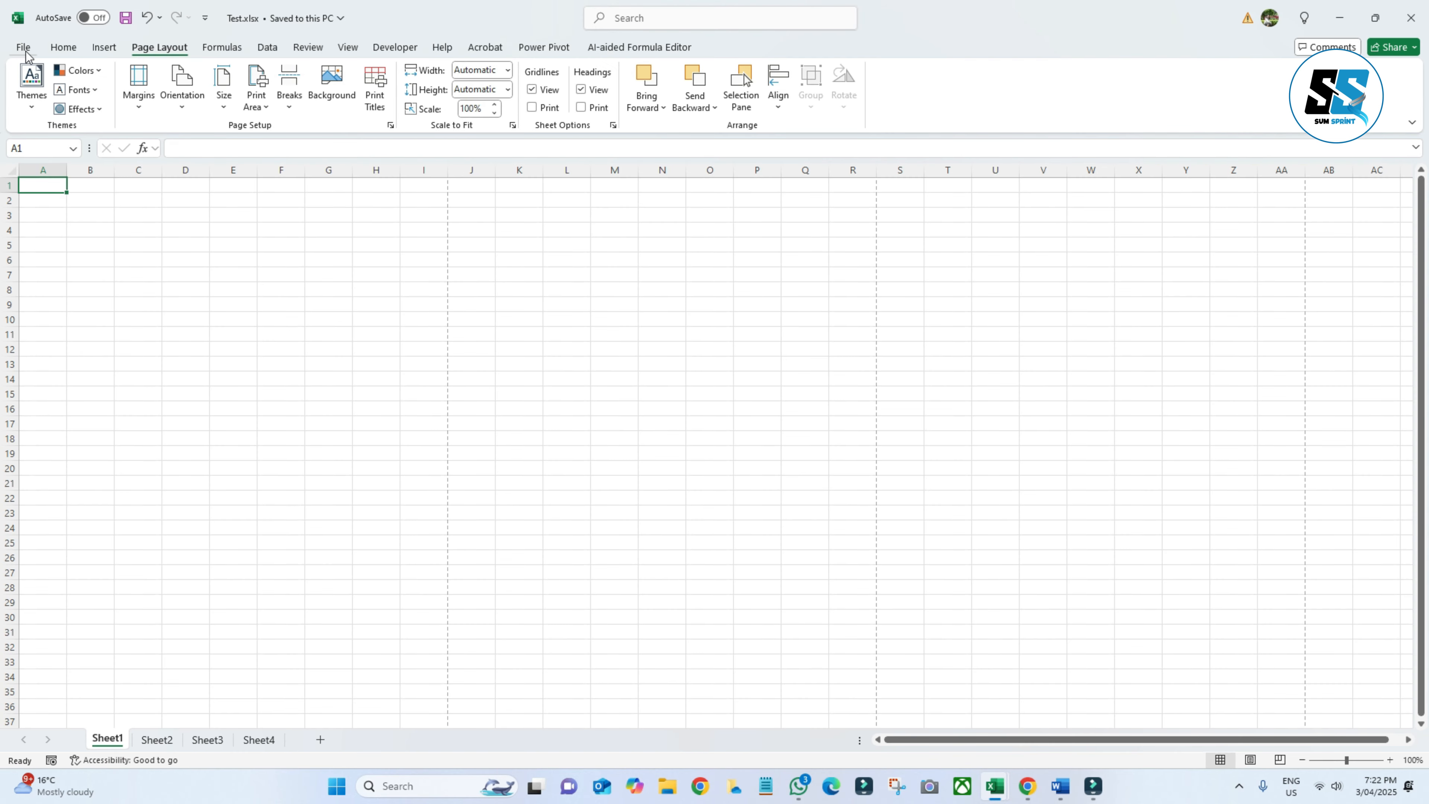
pyautogui.click(23, 48)
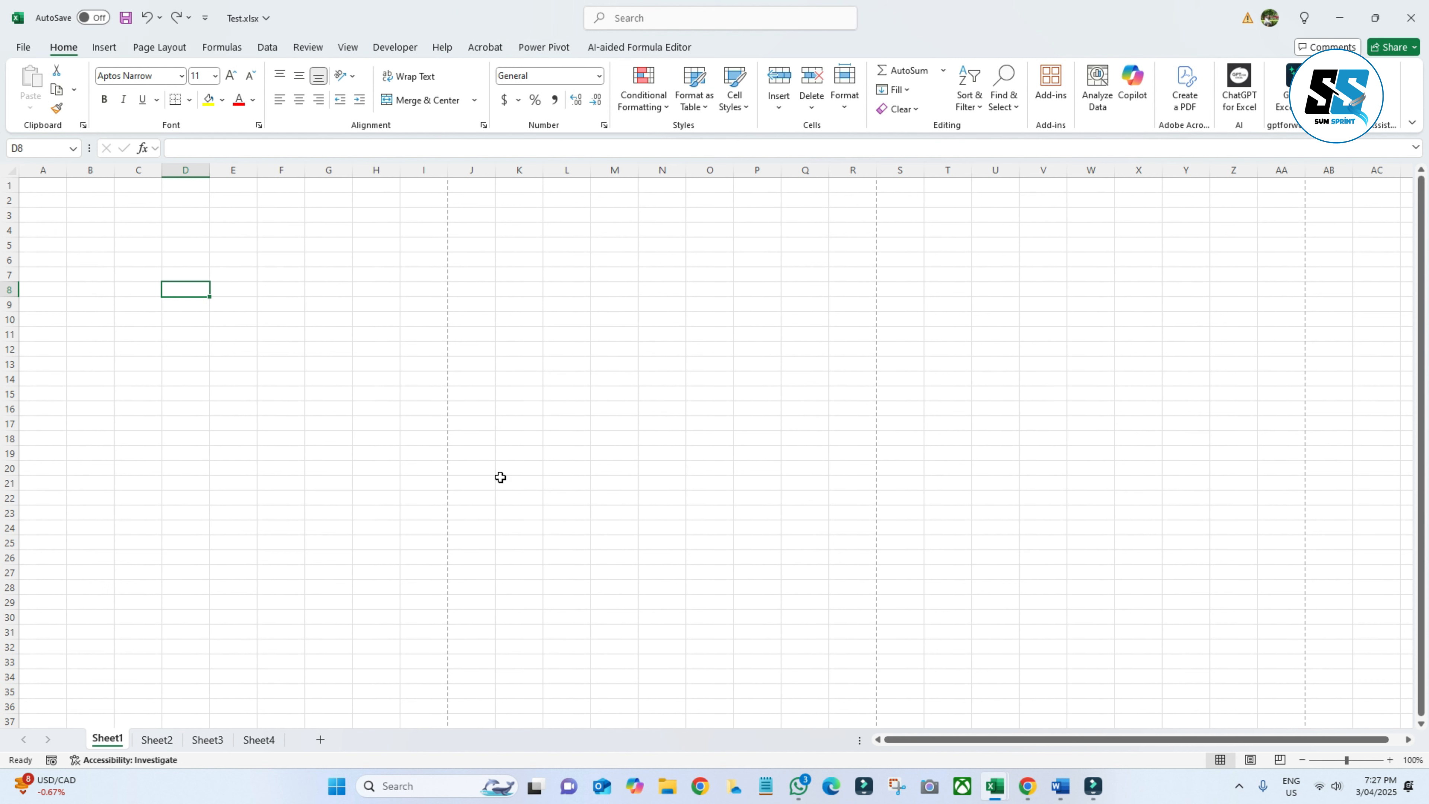
pyautogui.click(68, 46)
pyautogui.click(180, 76)
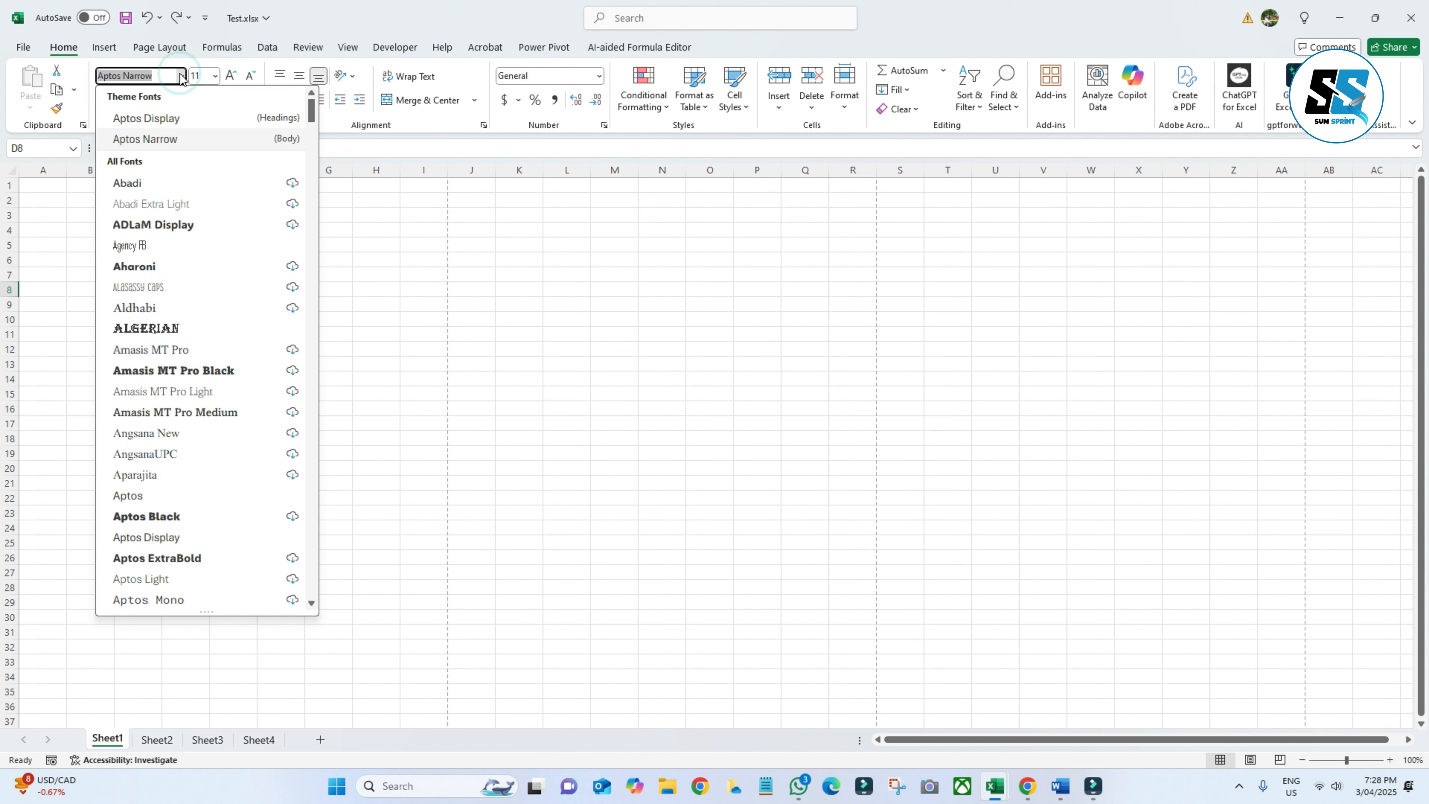
pyautogui.click(373, 320)
# Enter Sum in cell D5 and Sprint in cell E5 of Sheet1
pyautogui.click(175, 245)
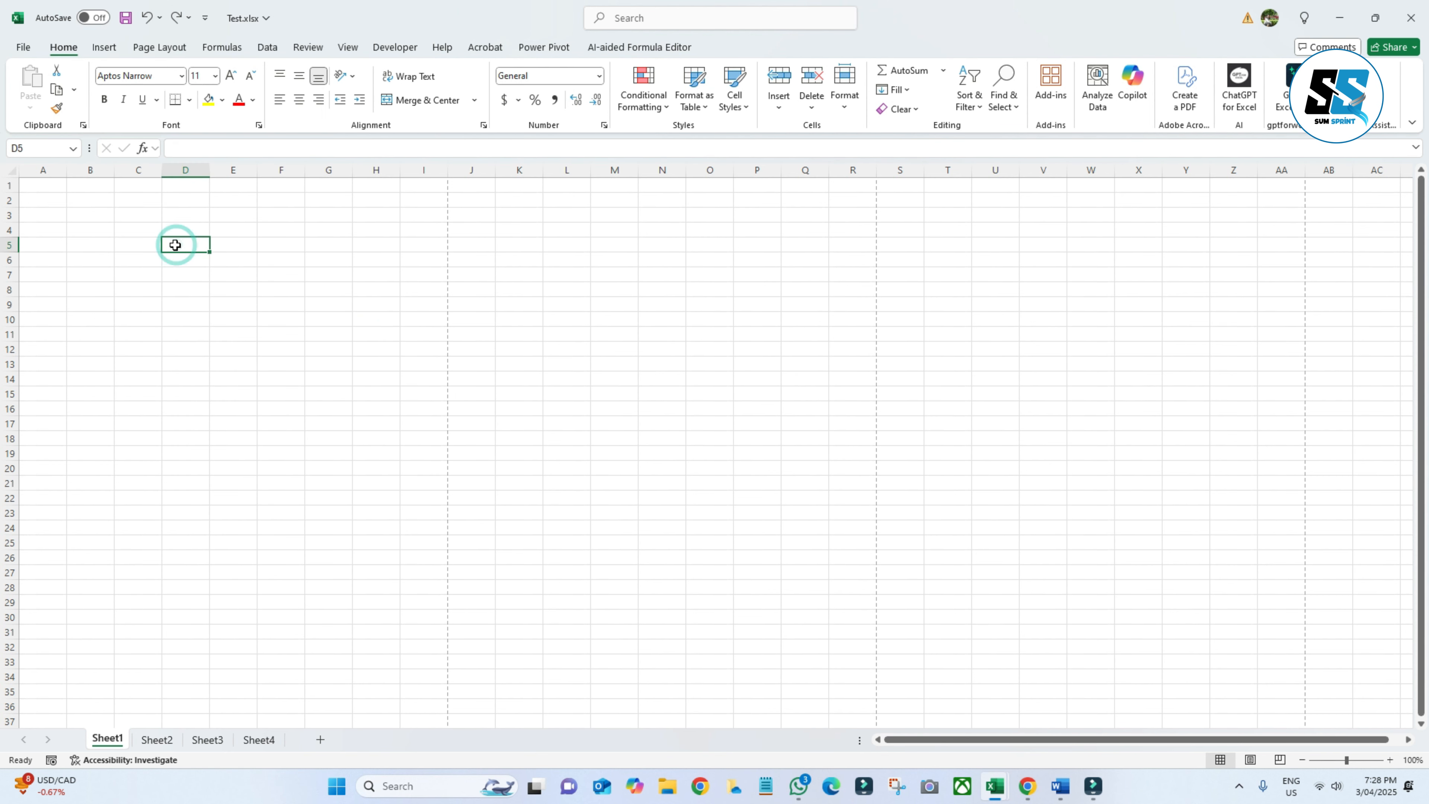
pyautogui.write('S')
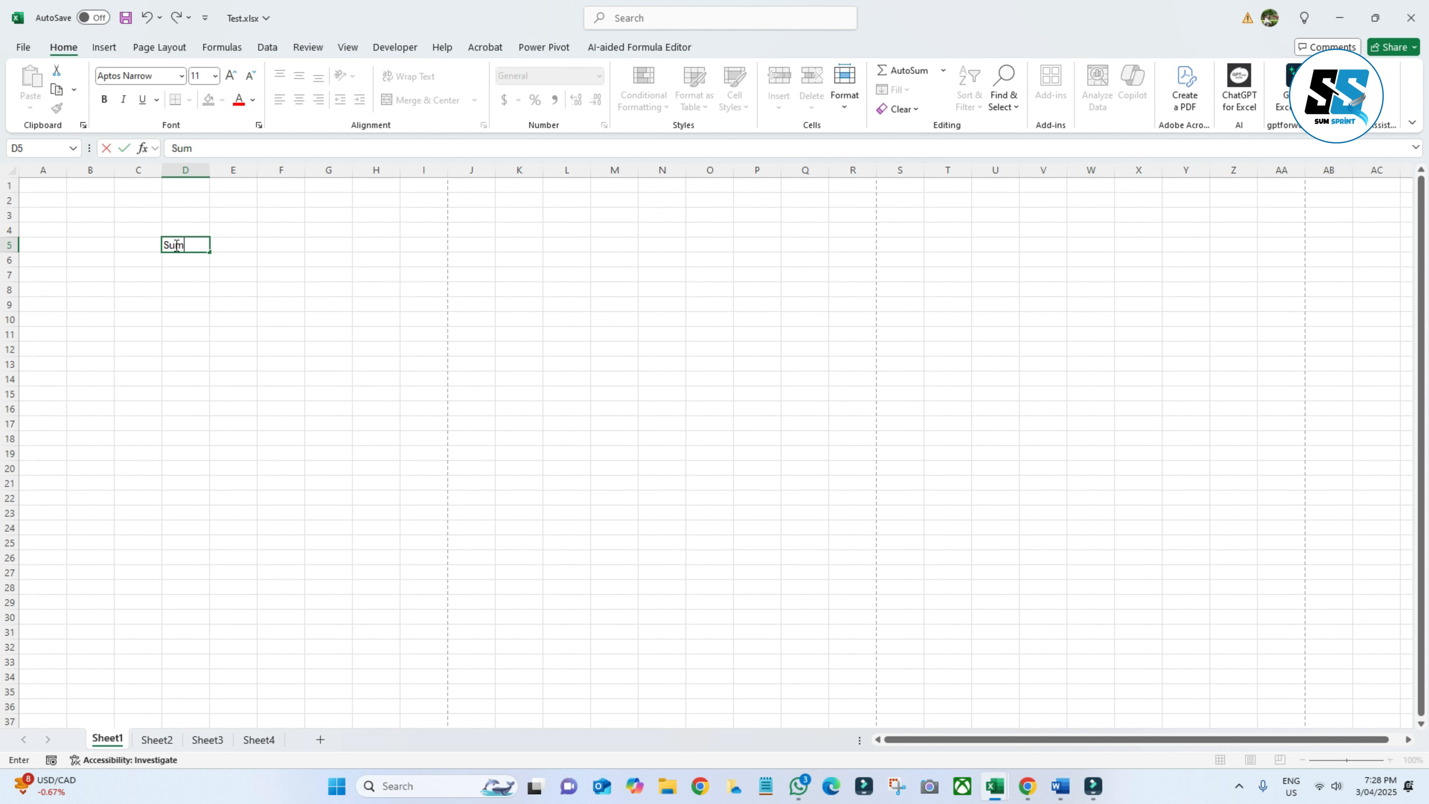
pyautogui.write('um')
pyautogui.click(238, 245)
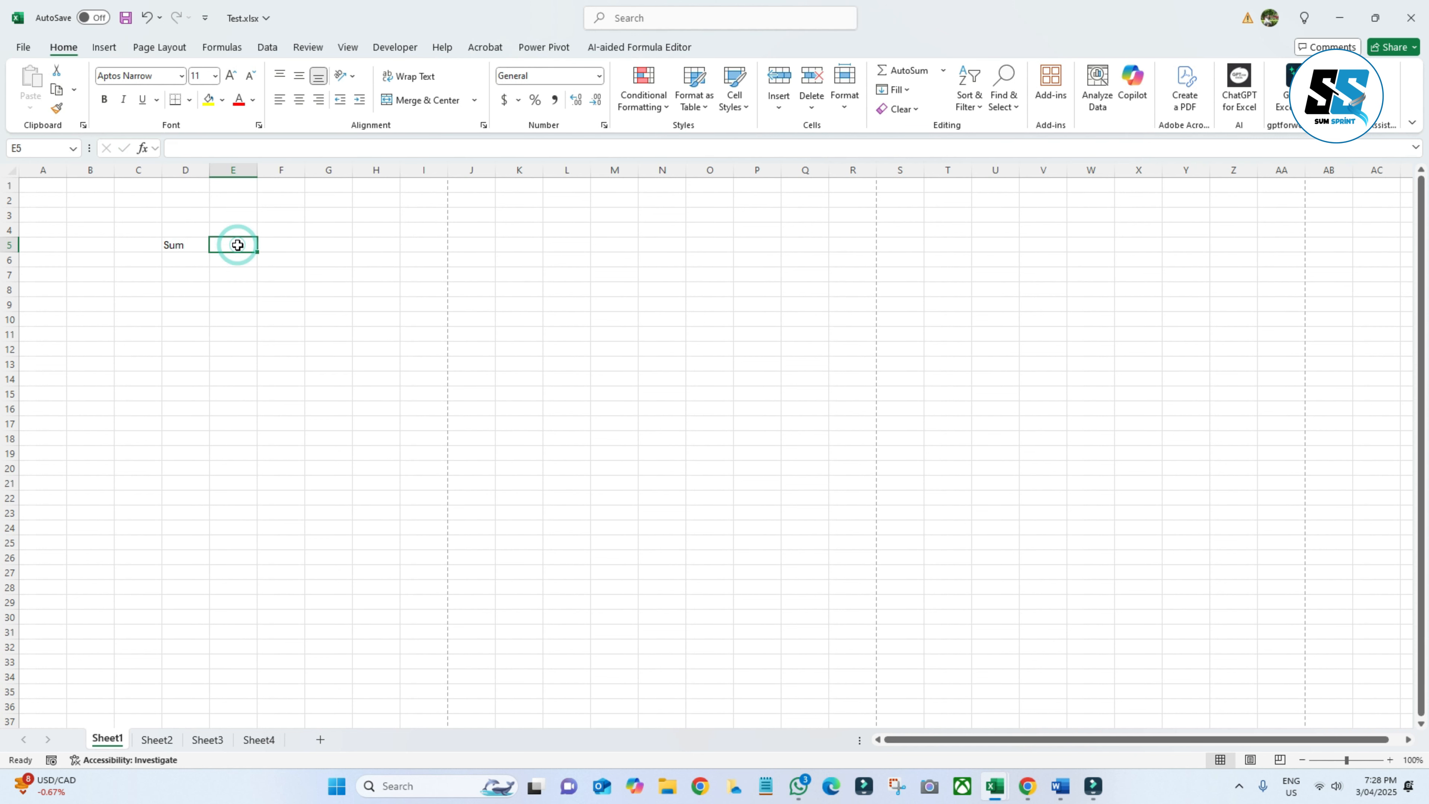
pyautogui.write('Sprint')
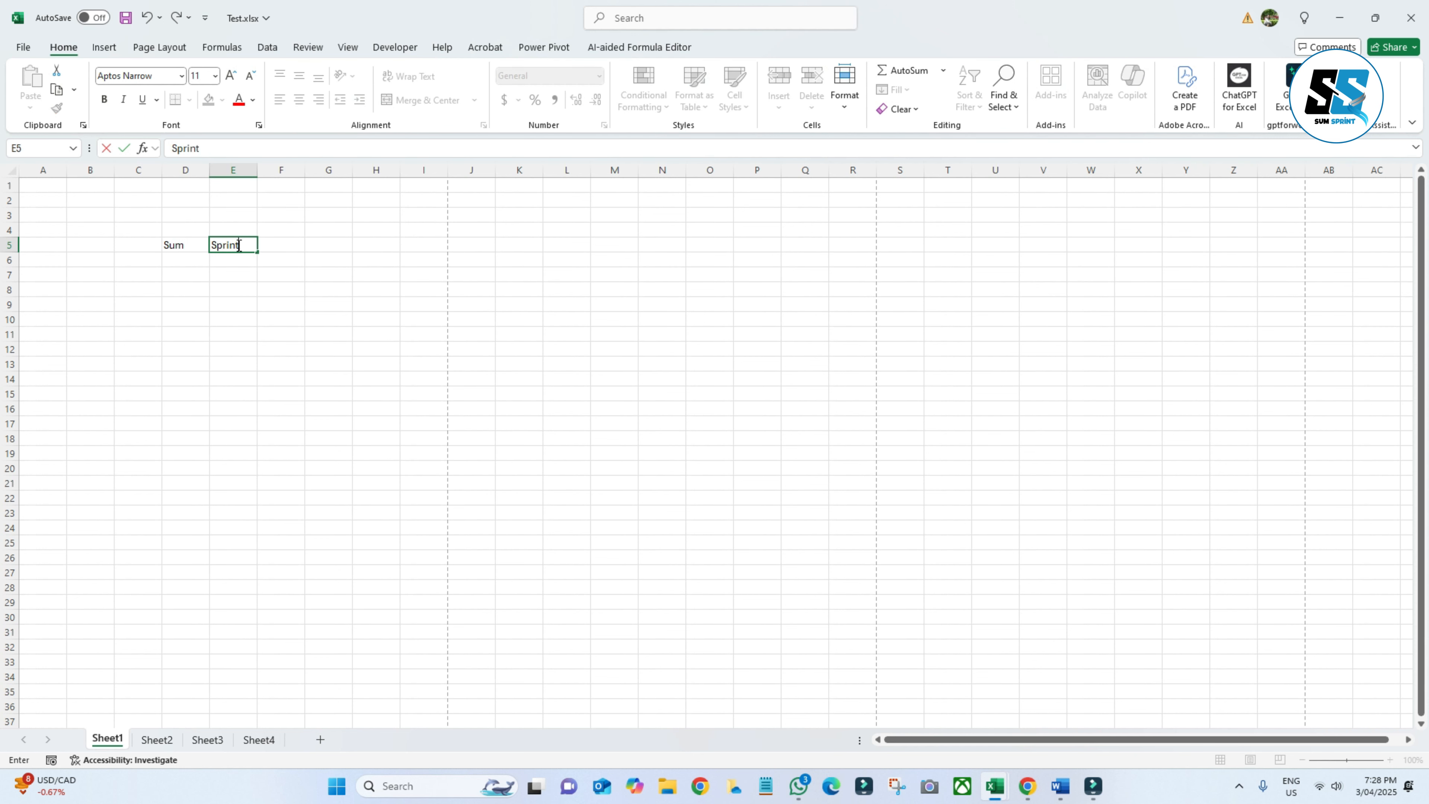
pyautogui.click(217, 381)
# Change the font of cells D5:E5 to Aharoni
pyautogui.moveTo(184, 243); pyautogui.dragTo(238, 246)
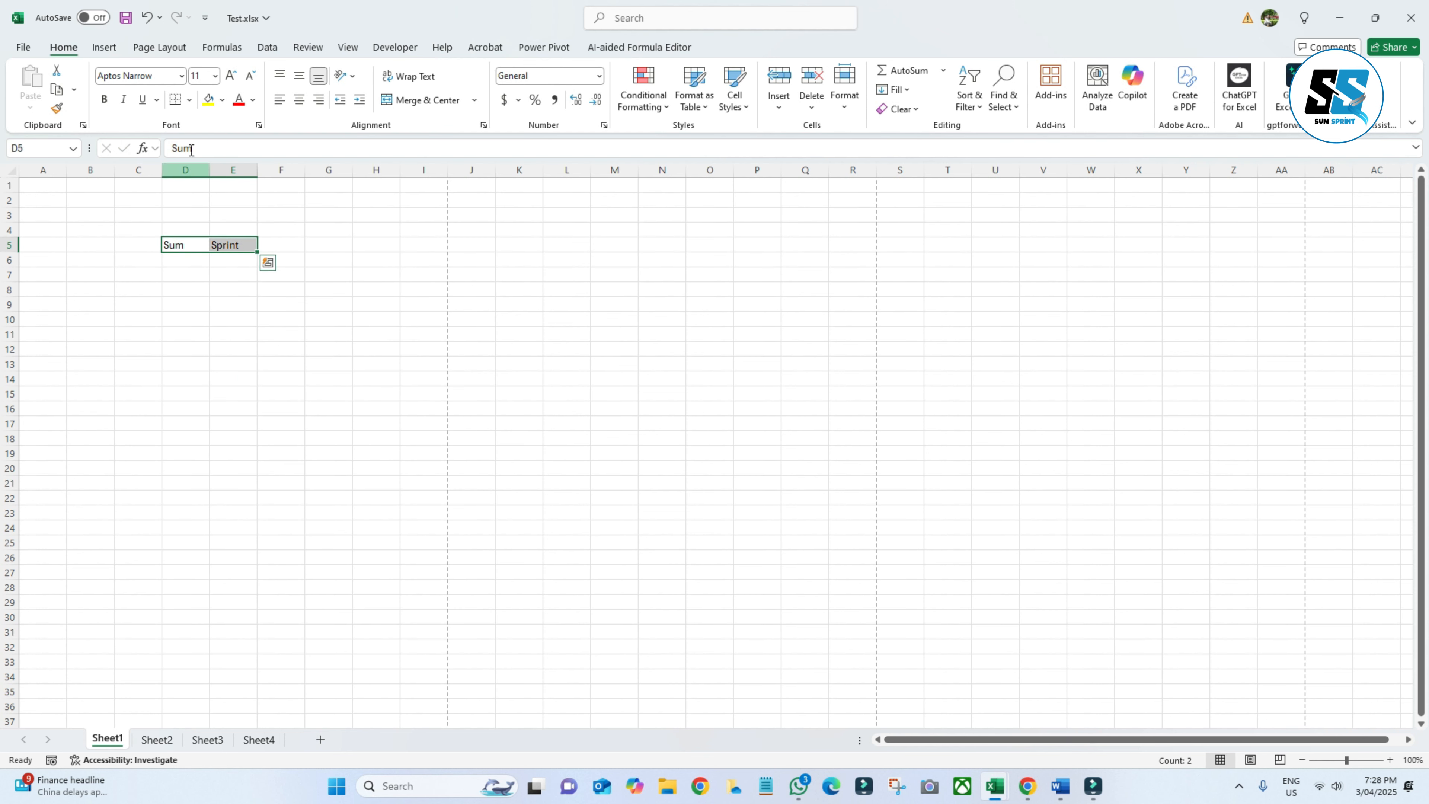
pyautogui.click(182, 77)
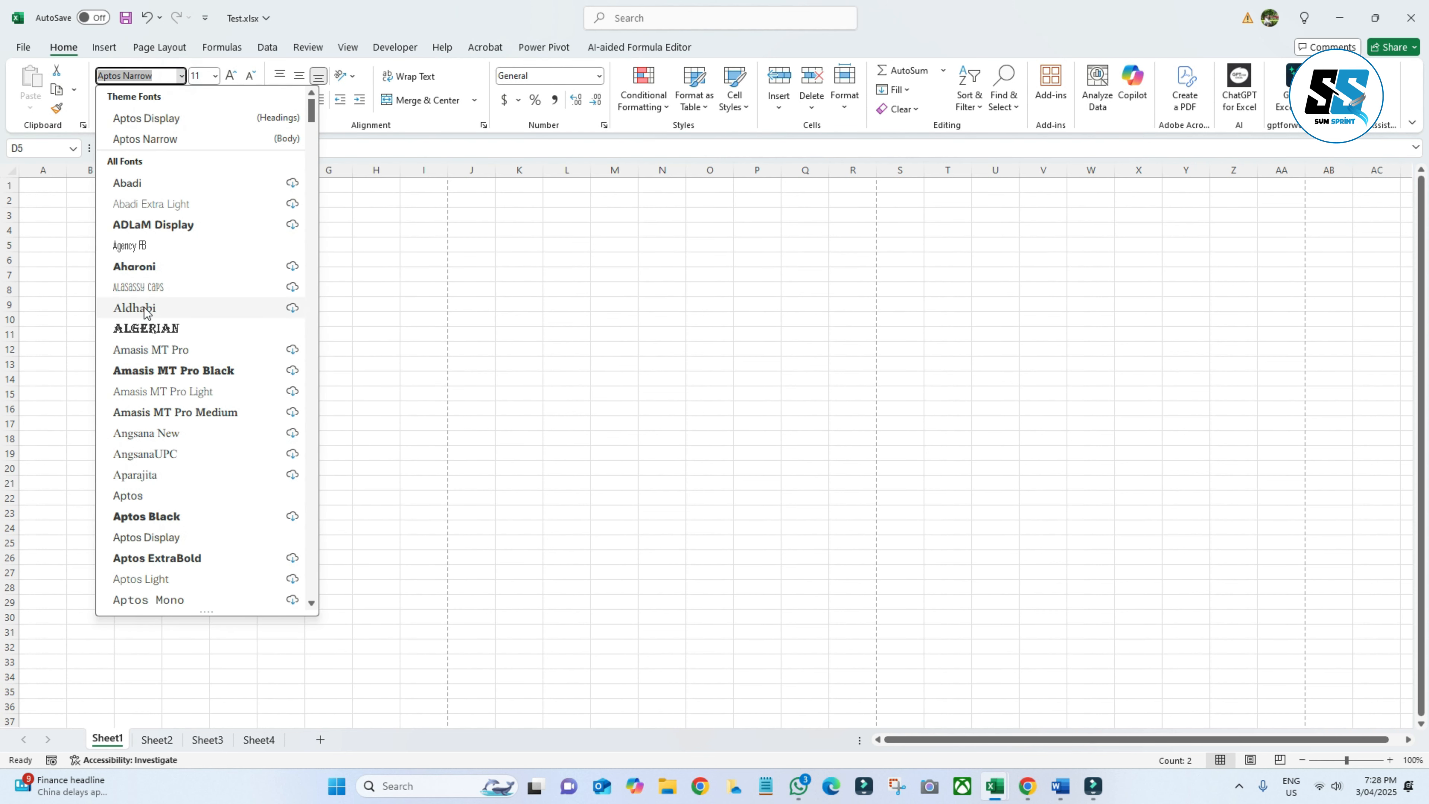
pyautogui.click(139, 273)
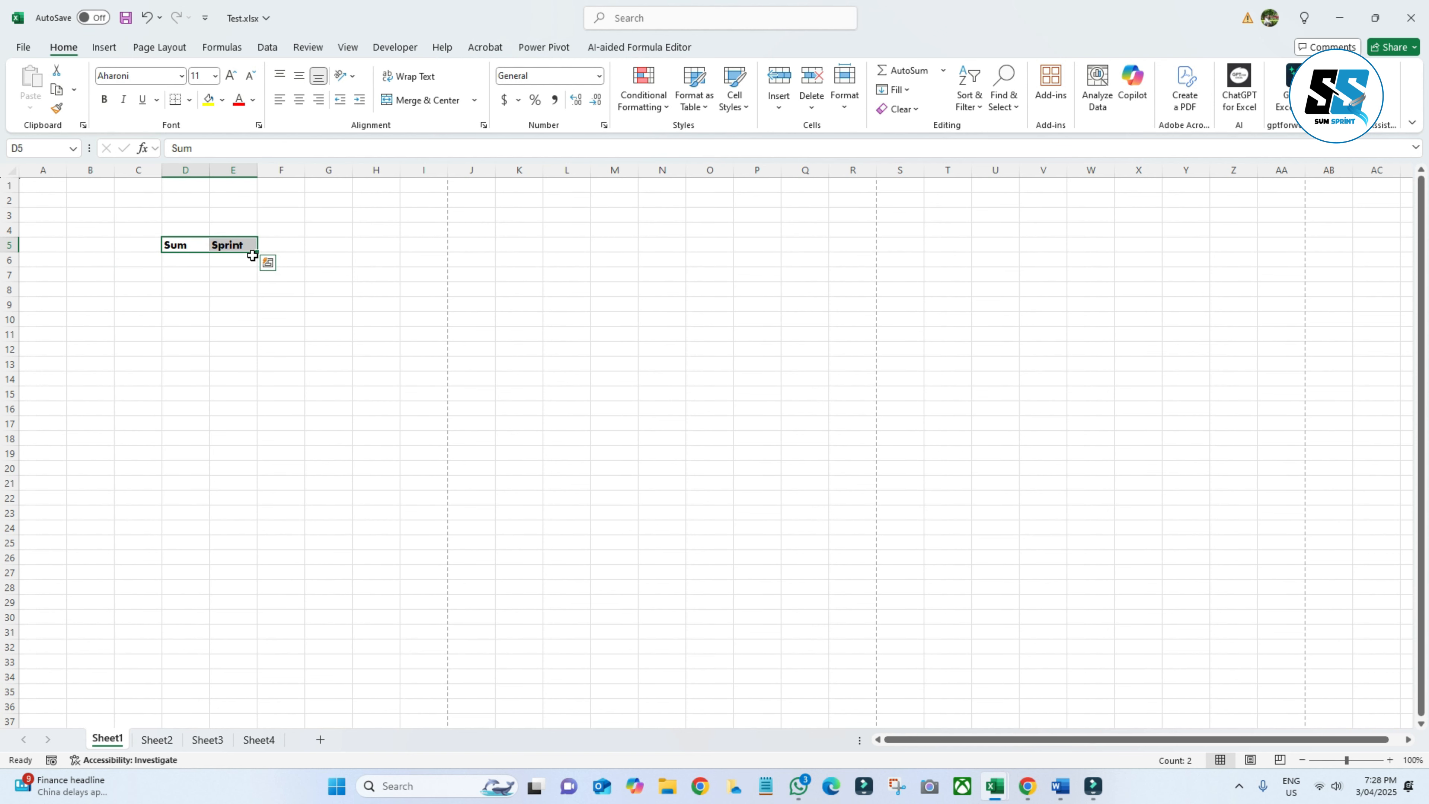
# Set the font size of cells D5:E5 to 24 and widen columns D and E to fit the text
pyautogui.click(215, 76)
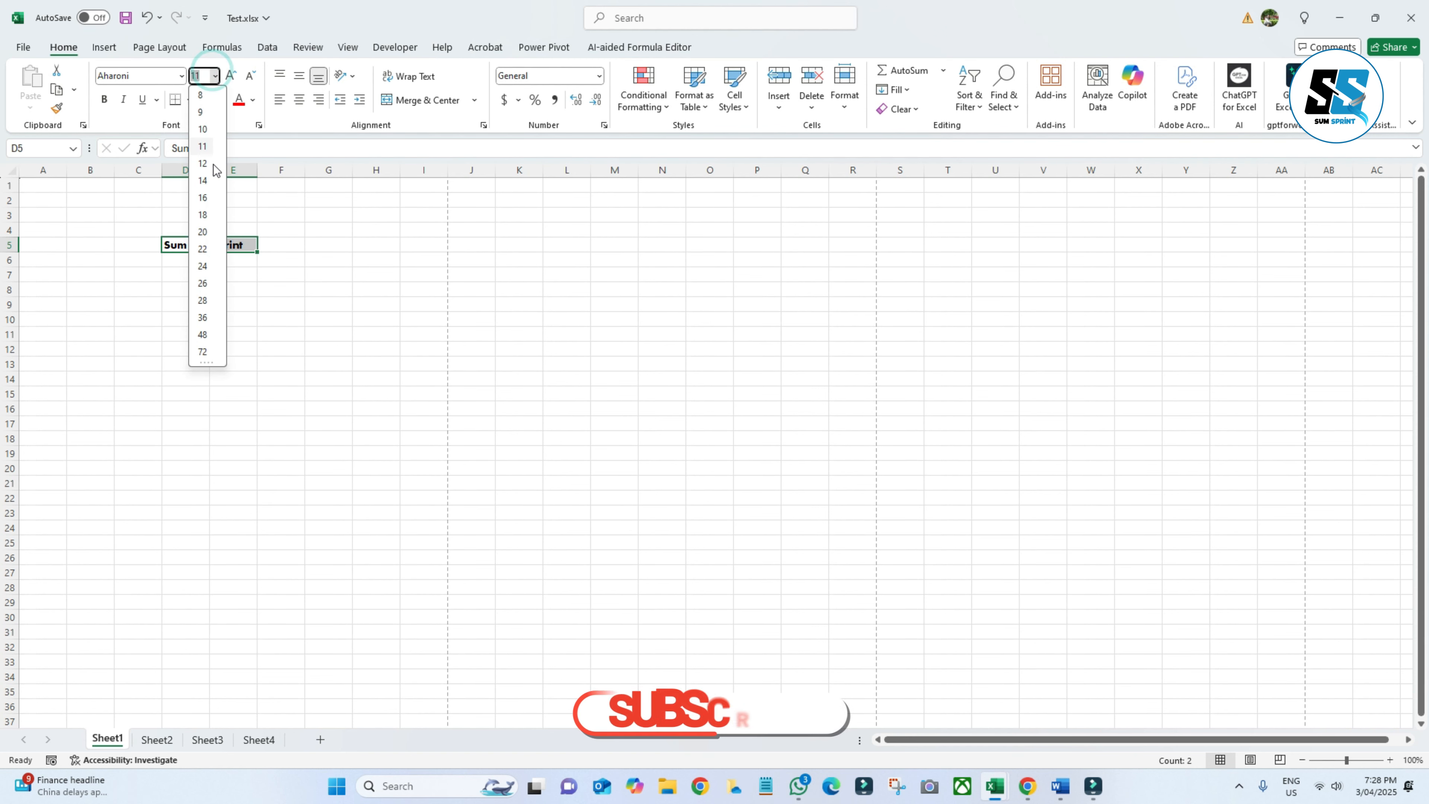
pyautogui.click(214, 167)
pyautogui.click(215, 75)
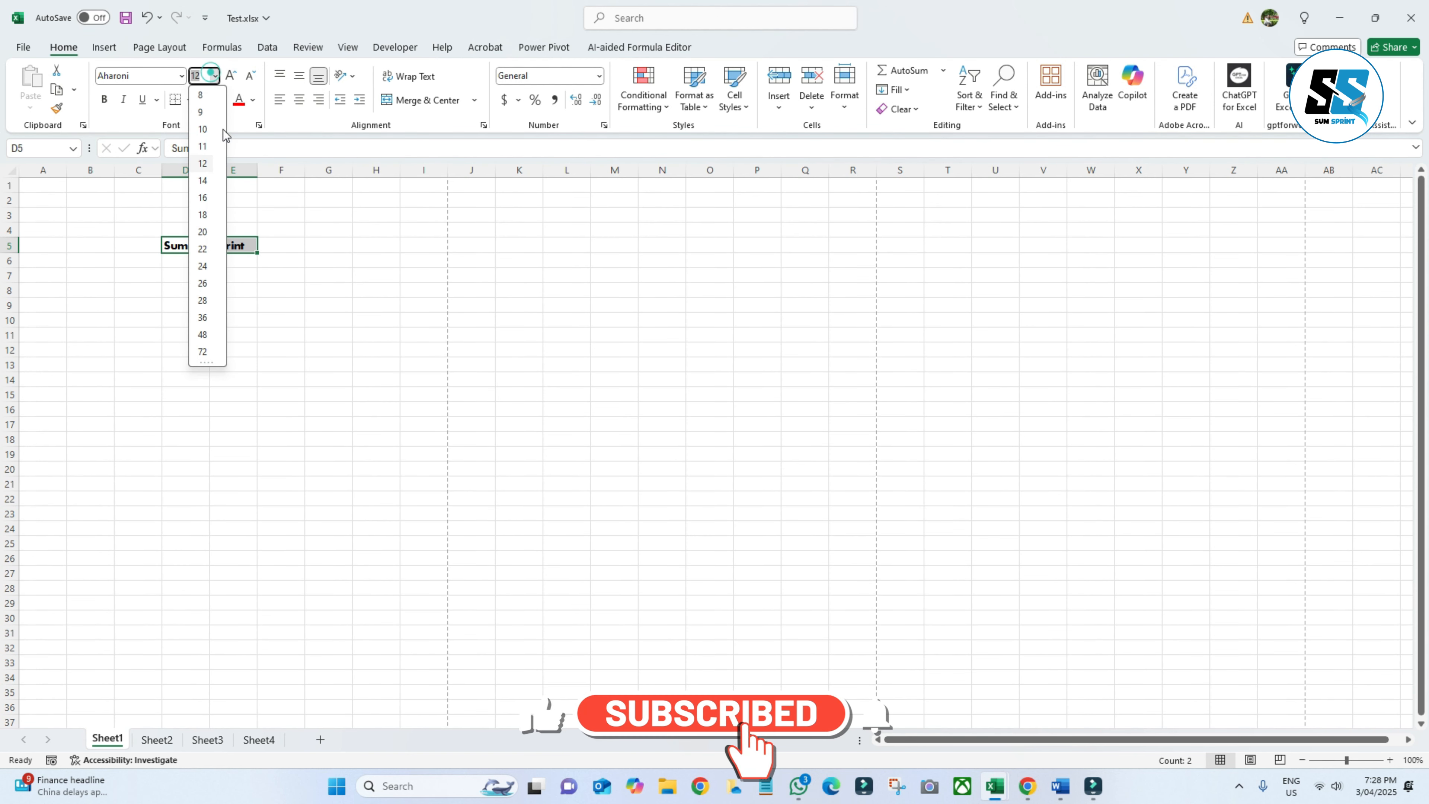
pyautogui.click(207, 265)
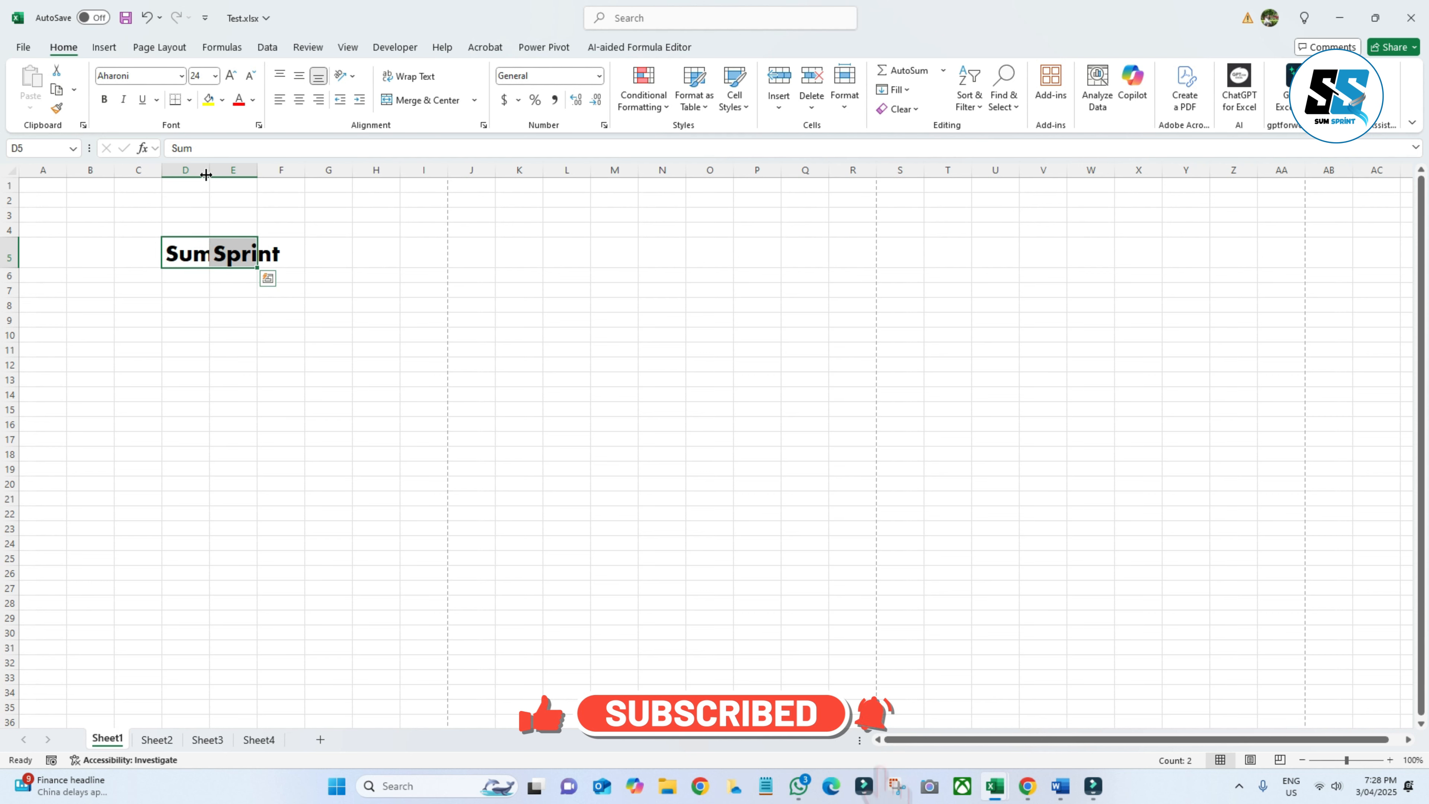
pyautogui.moveTo(206, 175); pyautogui.dragTo(310, 186)
# Turn bold on and off again for cells D5:E5, and change their font to Abadi
pyautogui.click(104, 99)
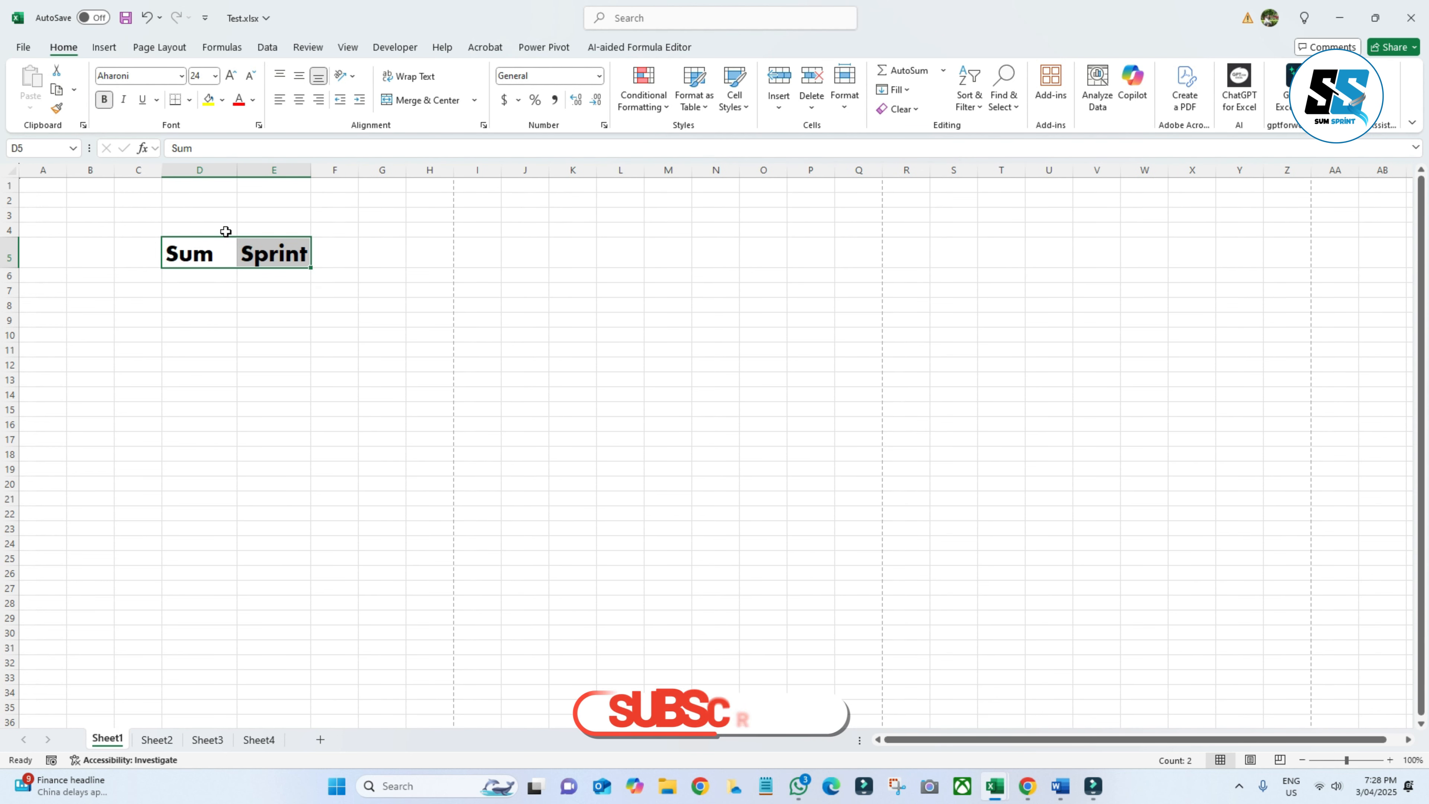
pyautogui.click(105, 100)
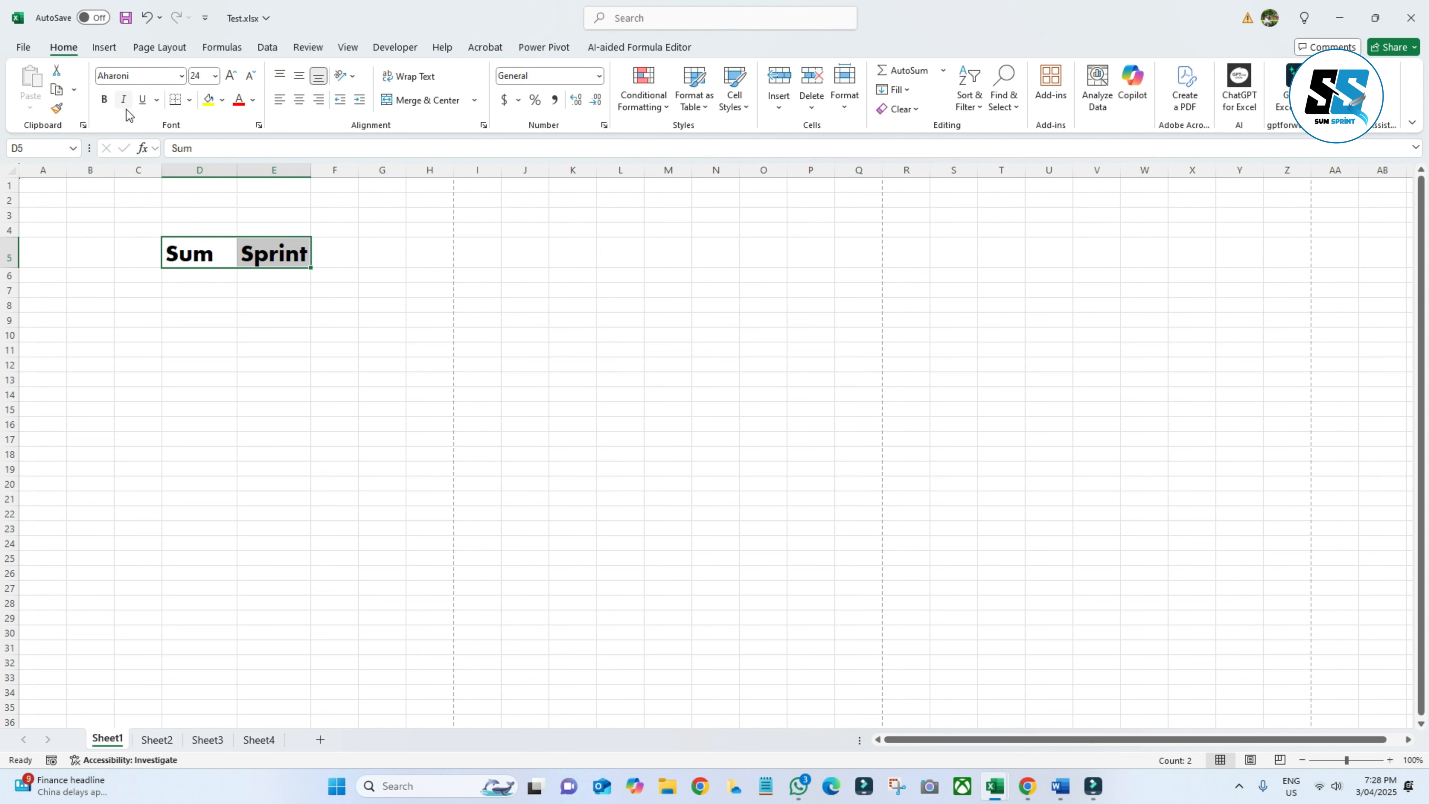
pyautogui.click(180, 76)
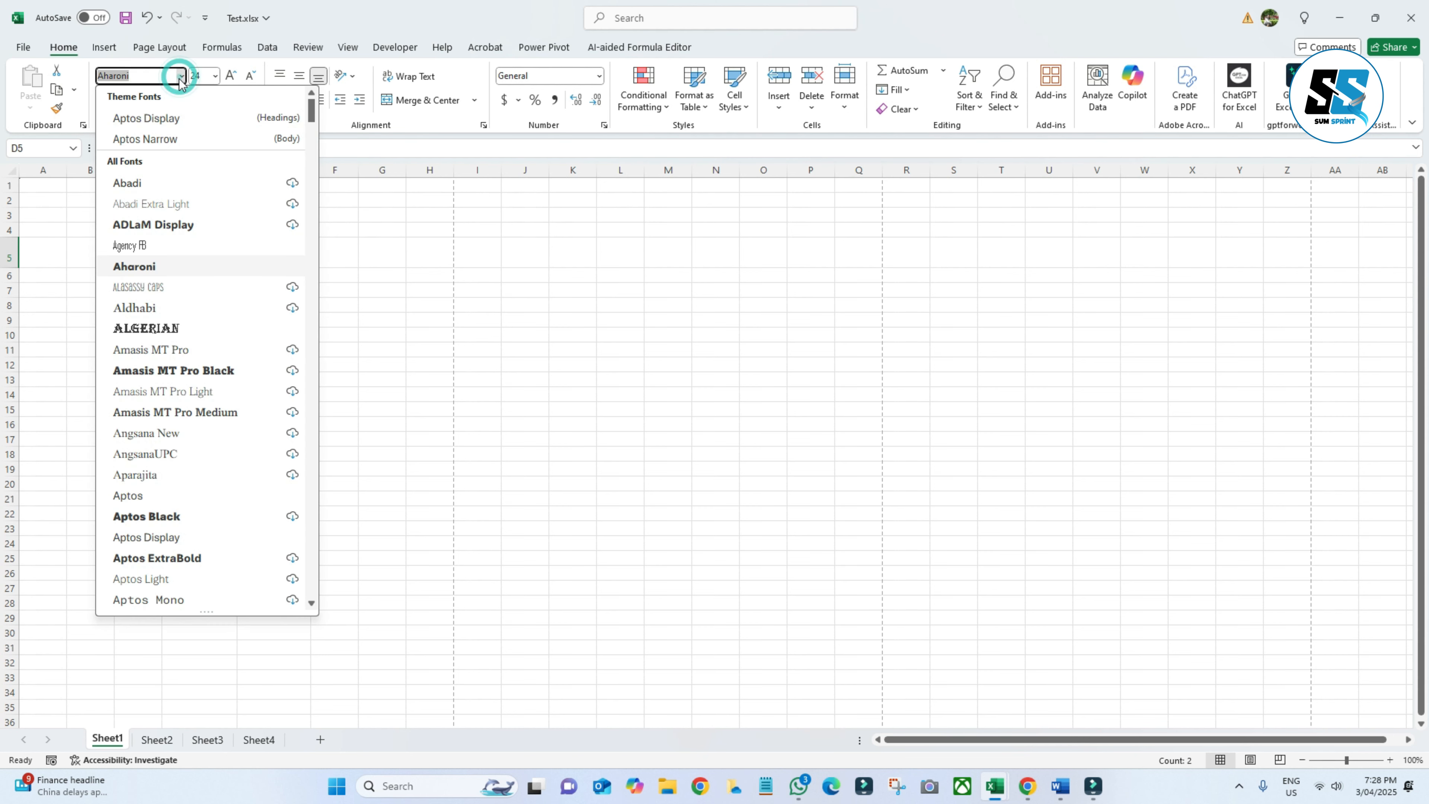
pyautogui.click(125, 183)
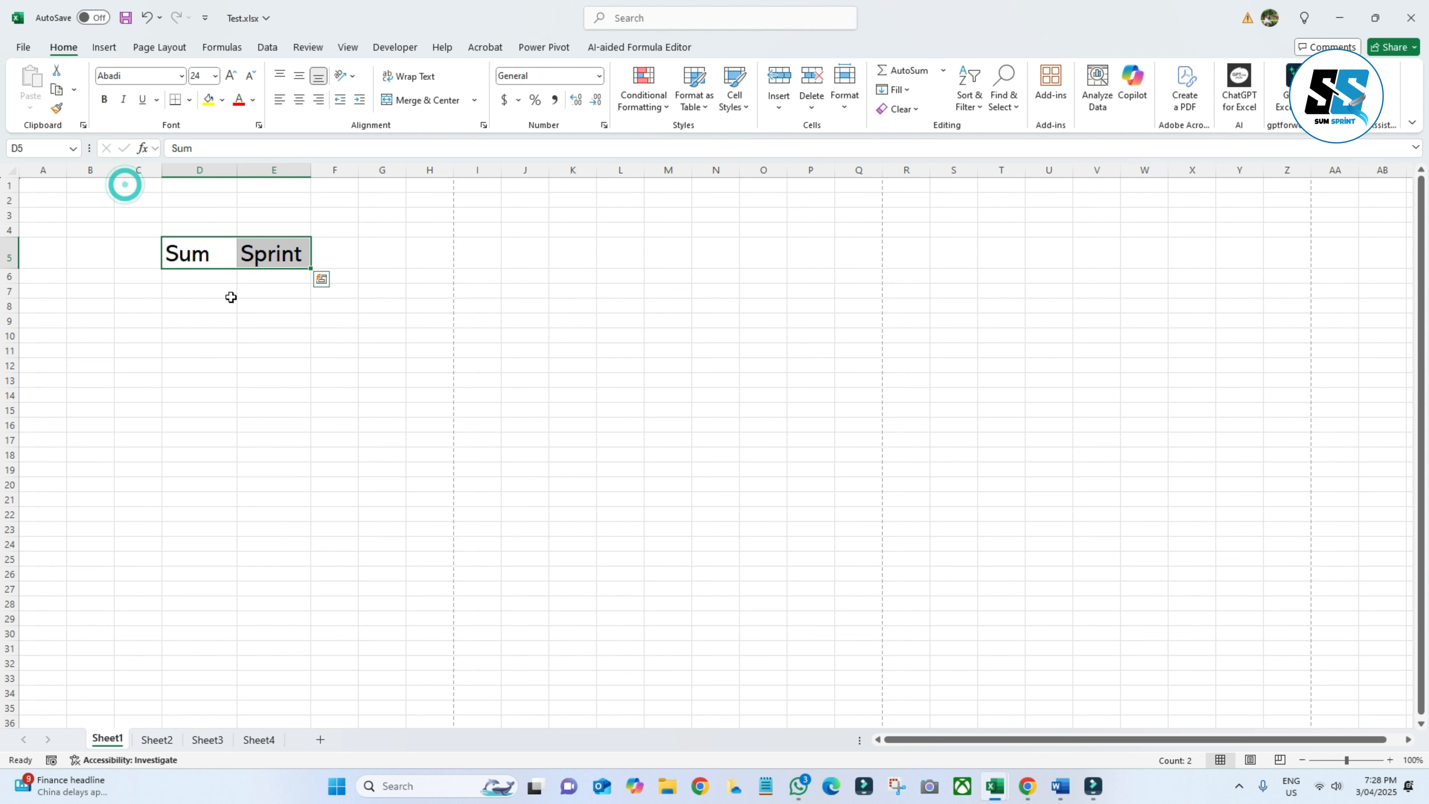
# Try bold on cells D5:E5, remove it, and make the text italic and underlined instead
pyautogui.click(105, 105)
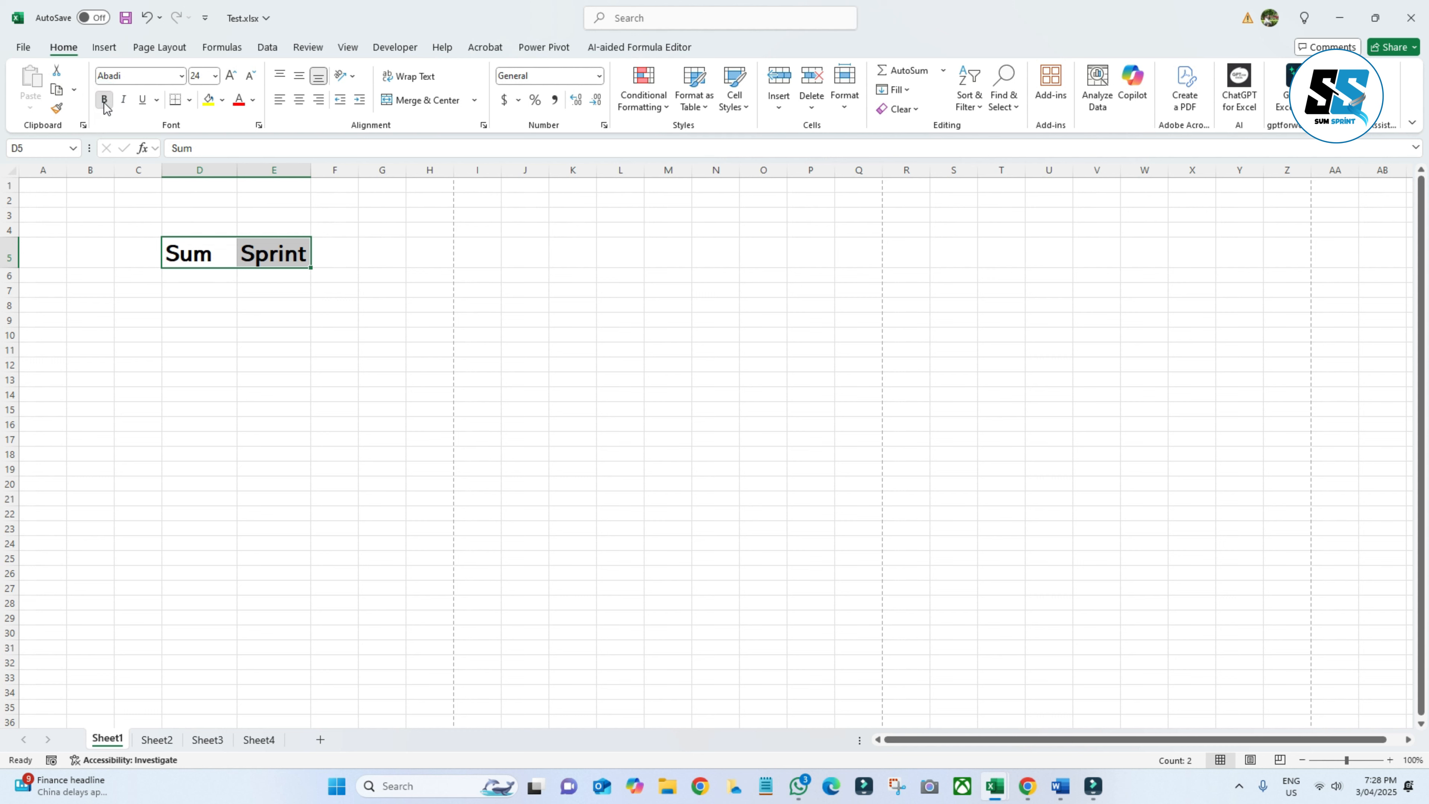
pyautogui.click(105, 106)
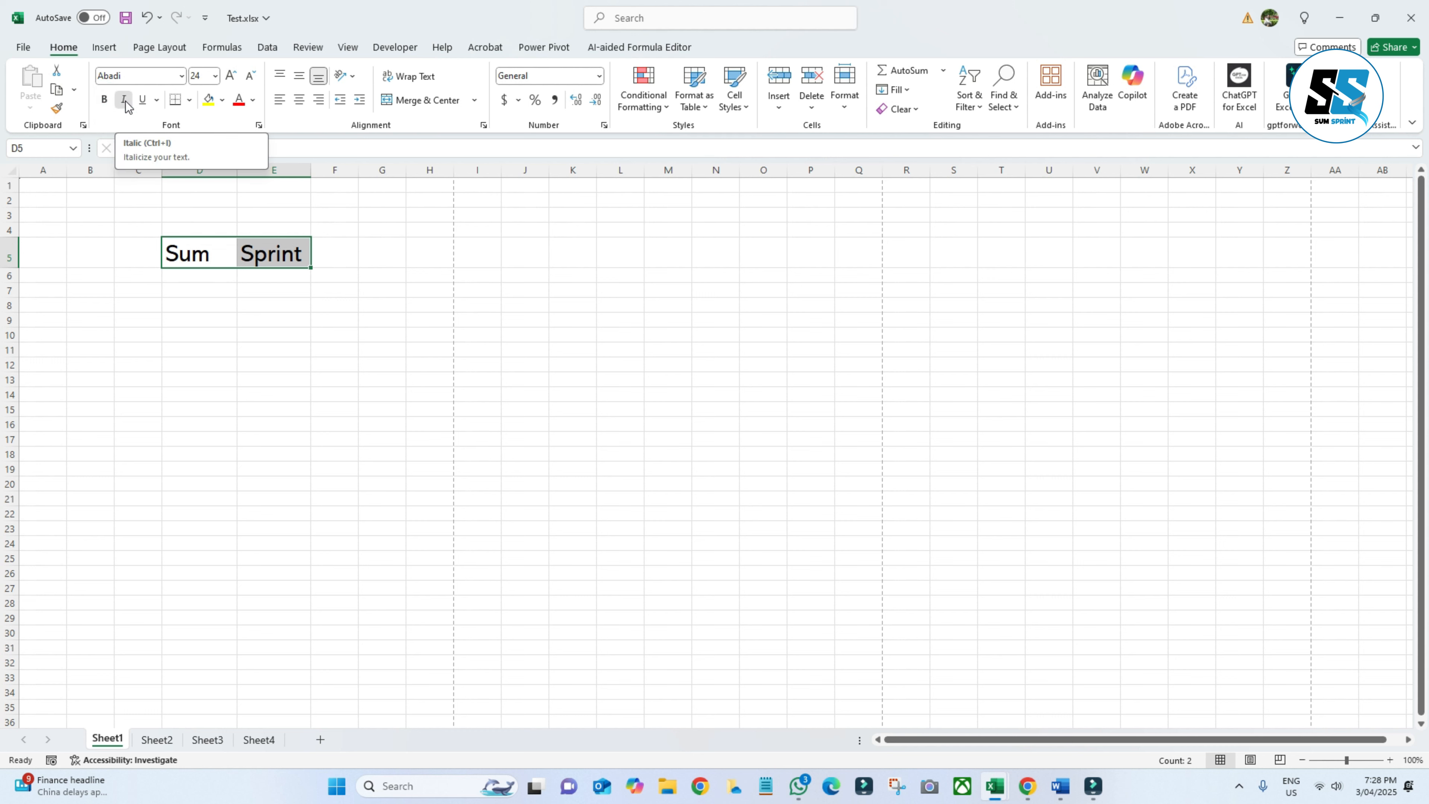
pyautogui.click(126, 103)
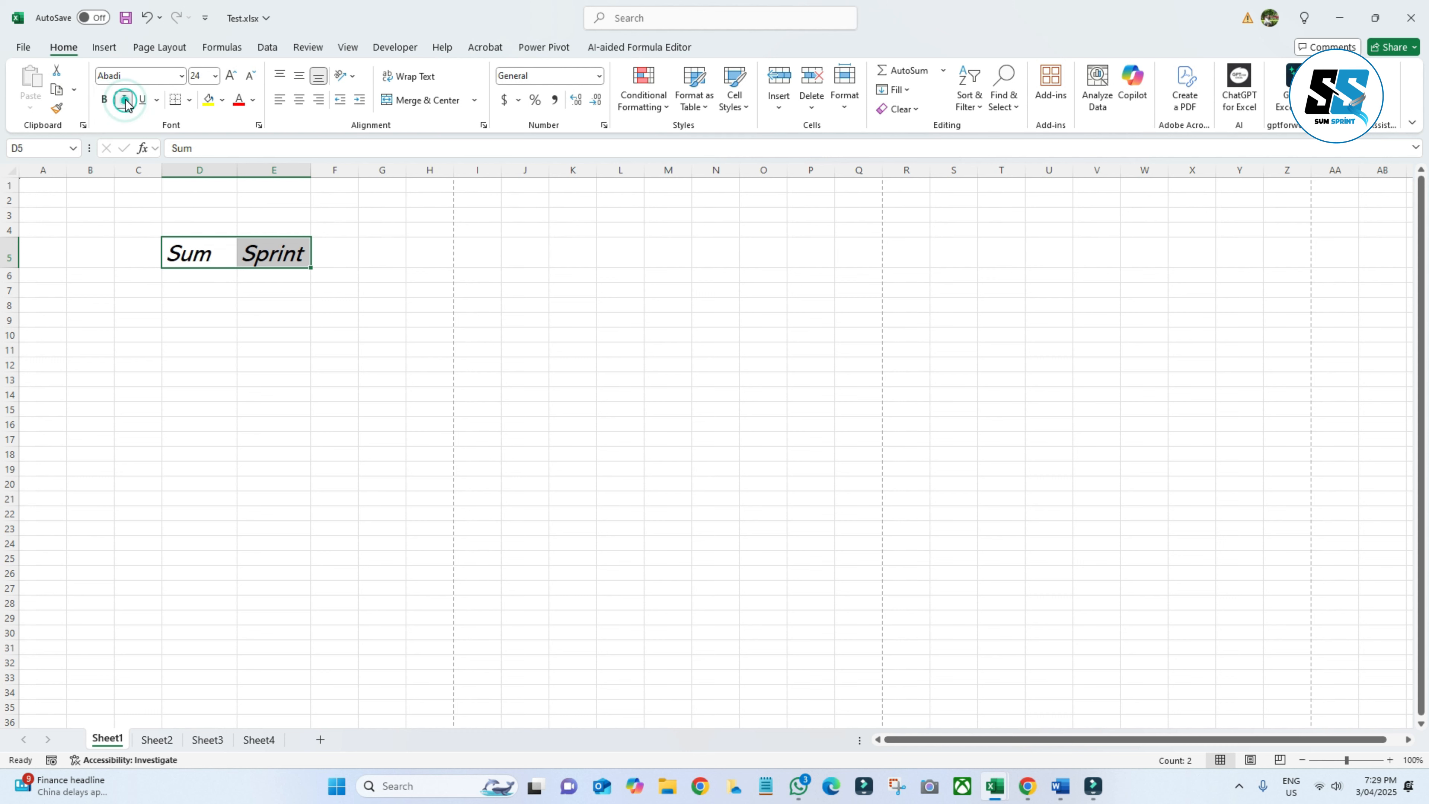
pyautogui.click(144, 101)
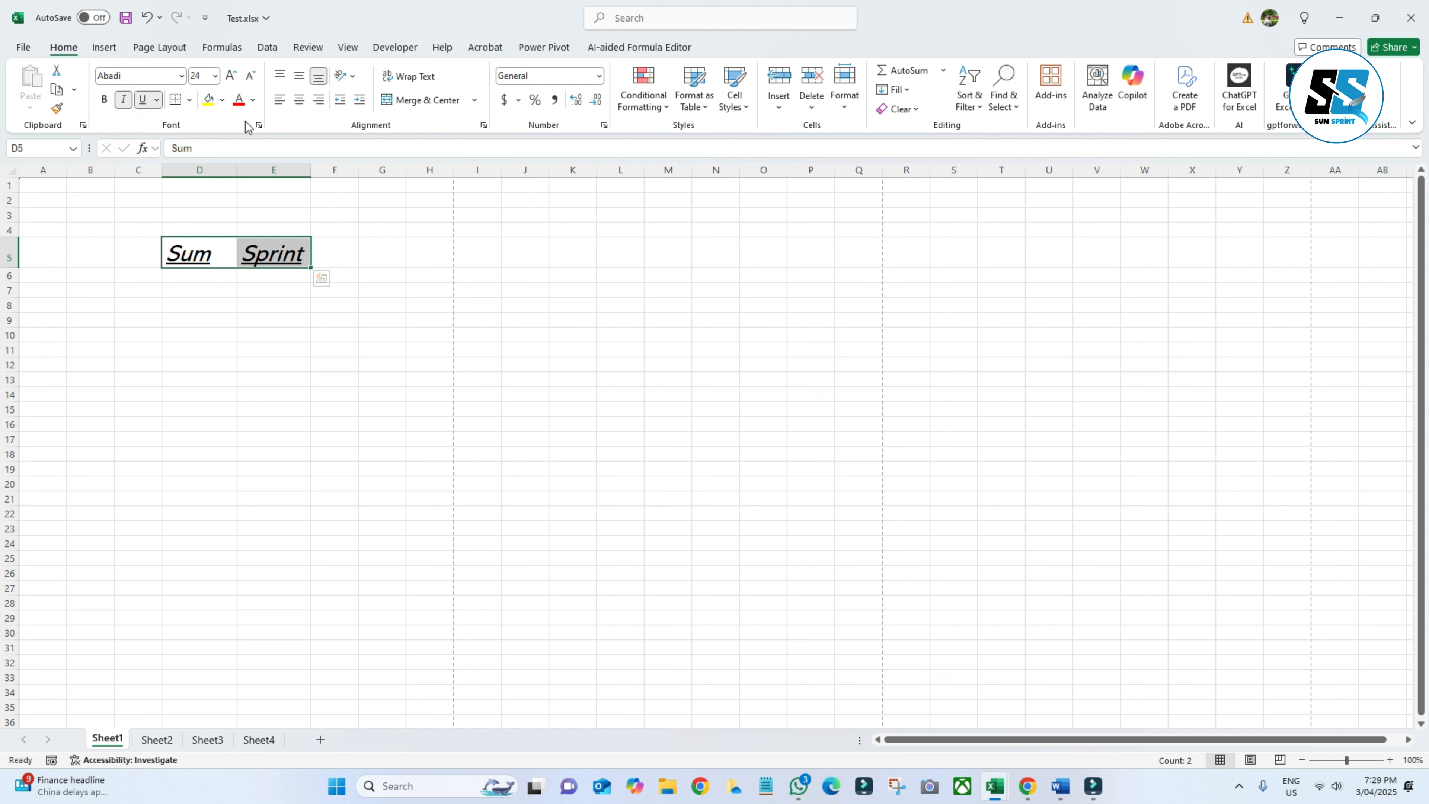
# Fill cells D5:E5 with light blue and change their font color to pink
pyautogui.click(222, 101)
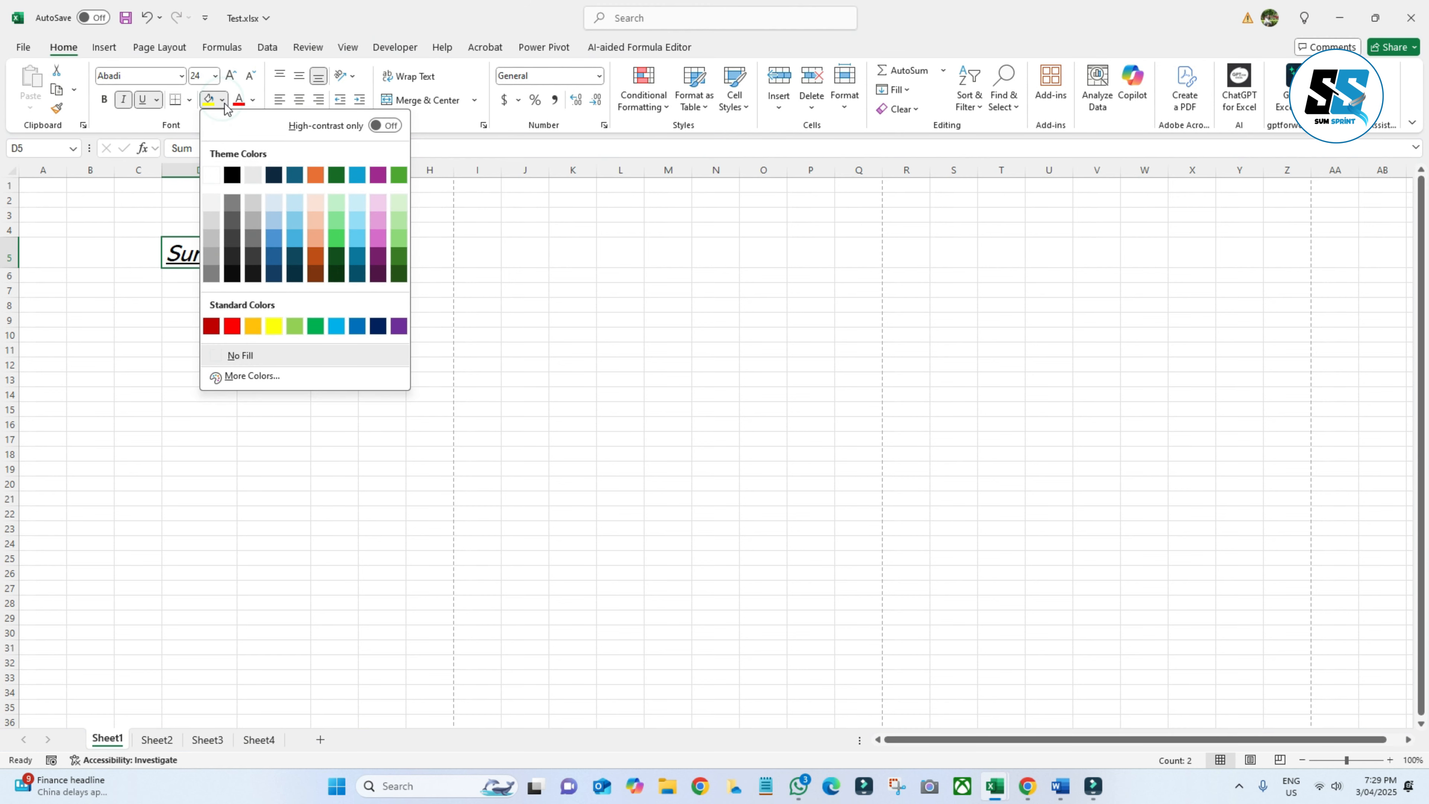
pyautogui.click(294, 221)
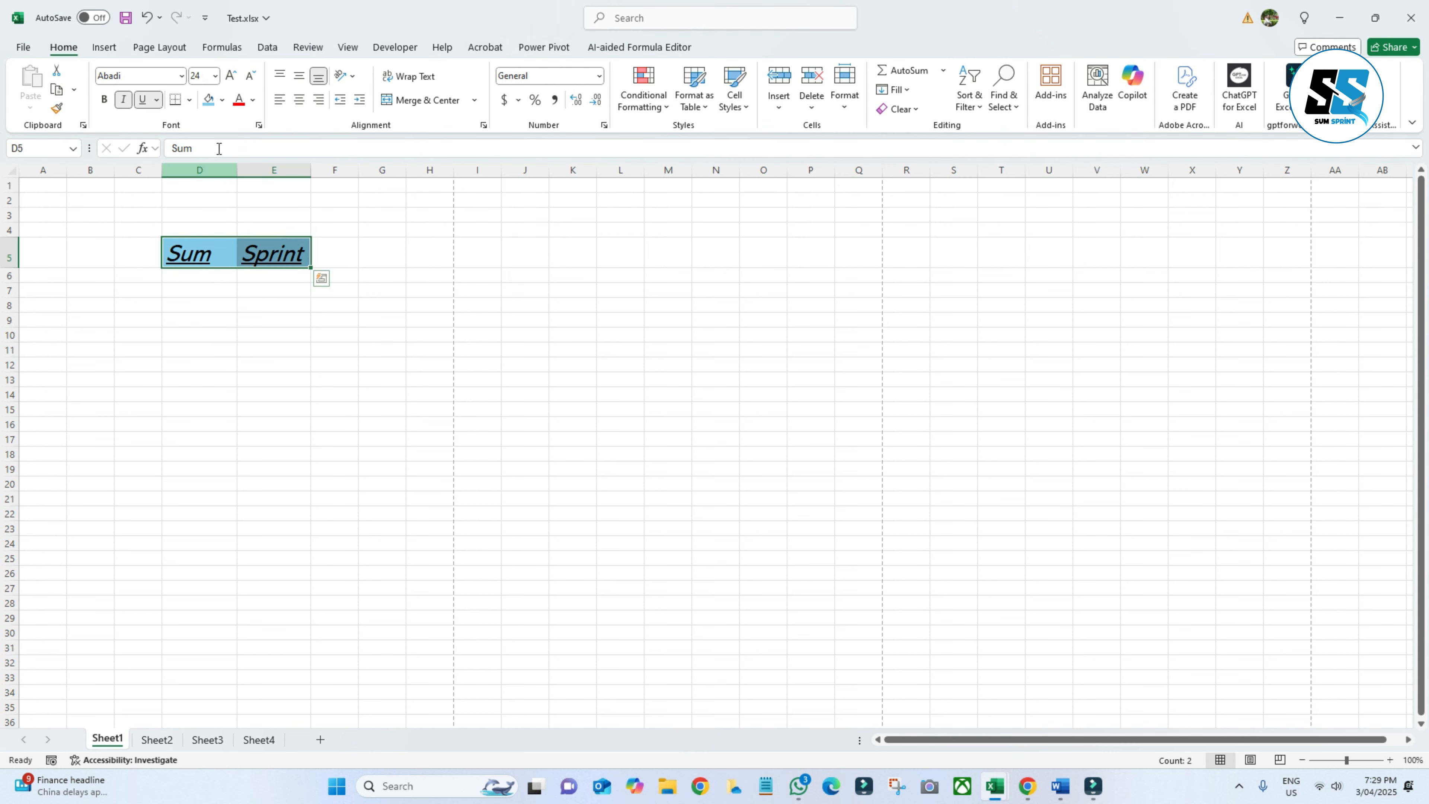
pyautogui.click(252, 99)
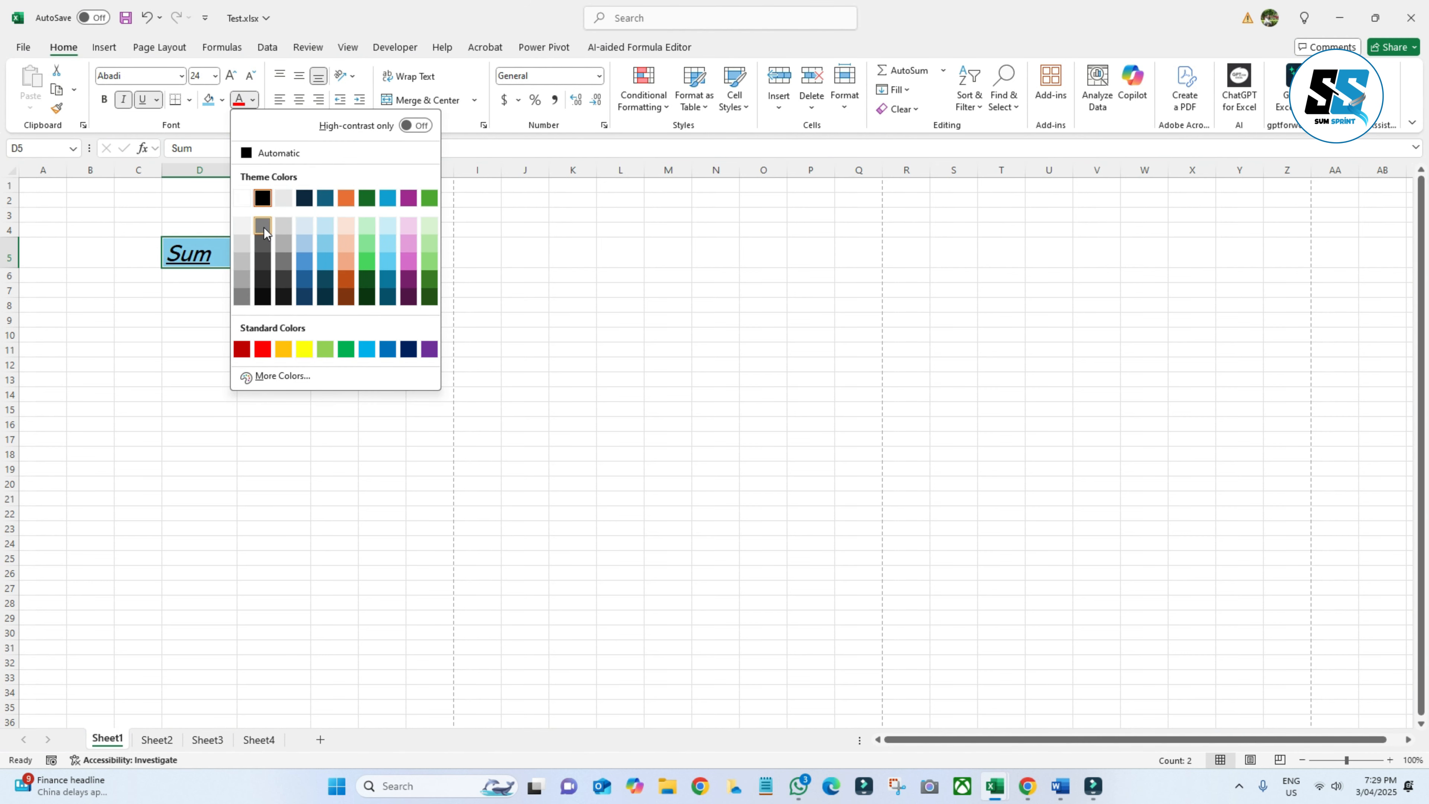
pyautogui.click(409, 261)
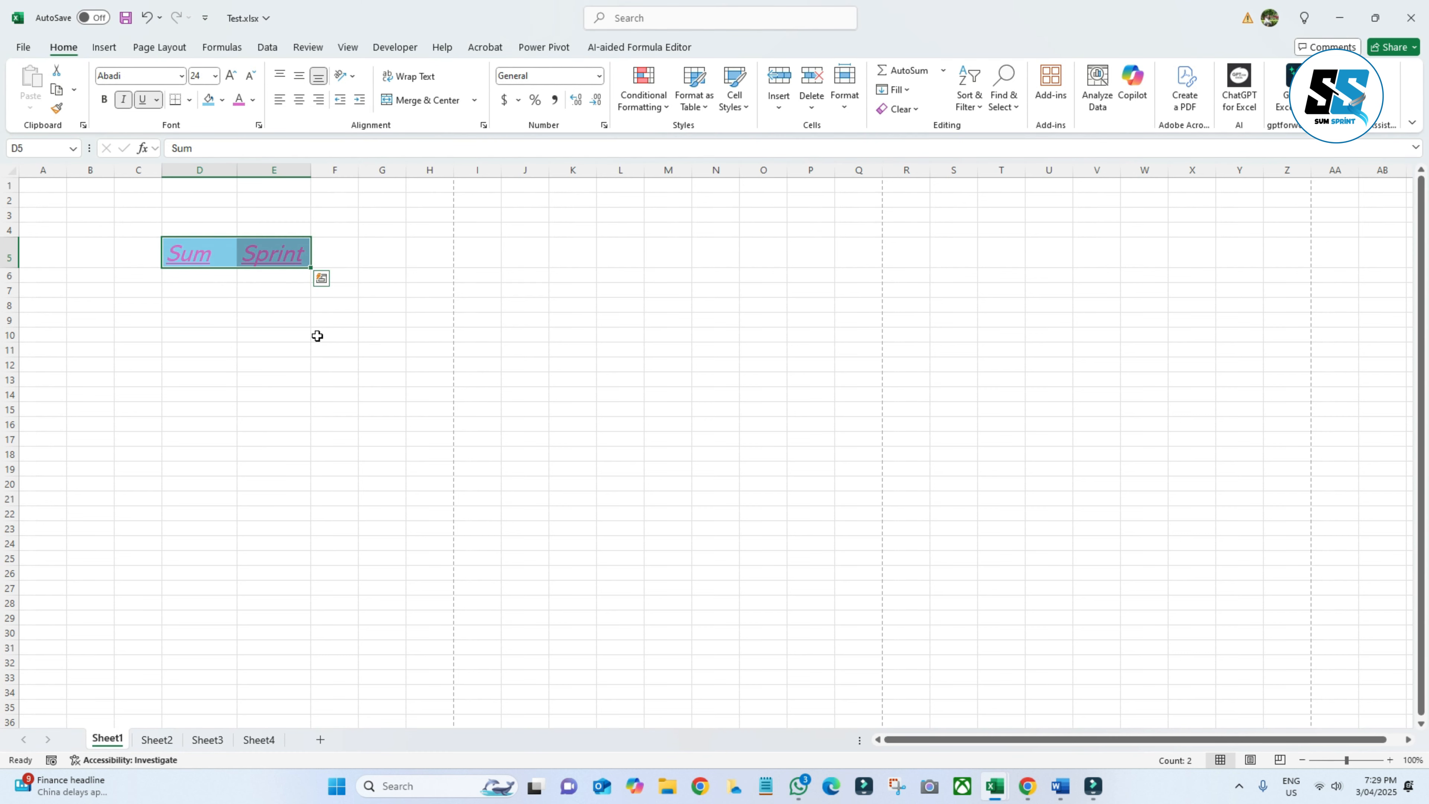
pyautogui.click(233, 337)
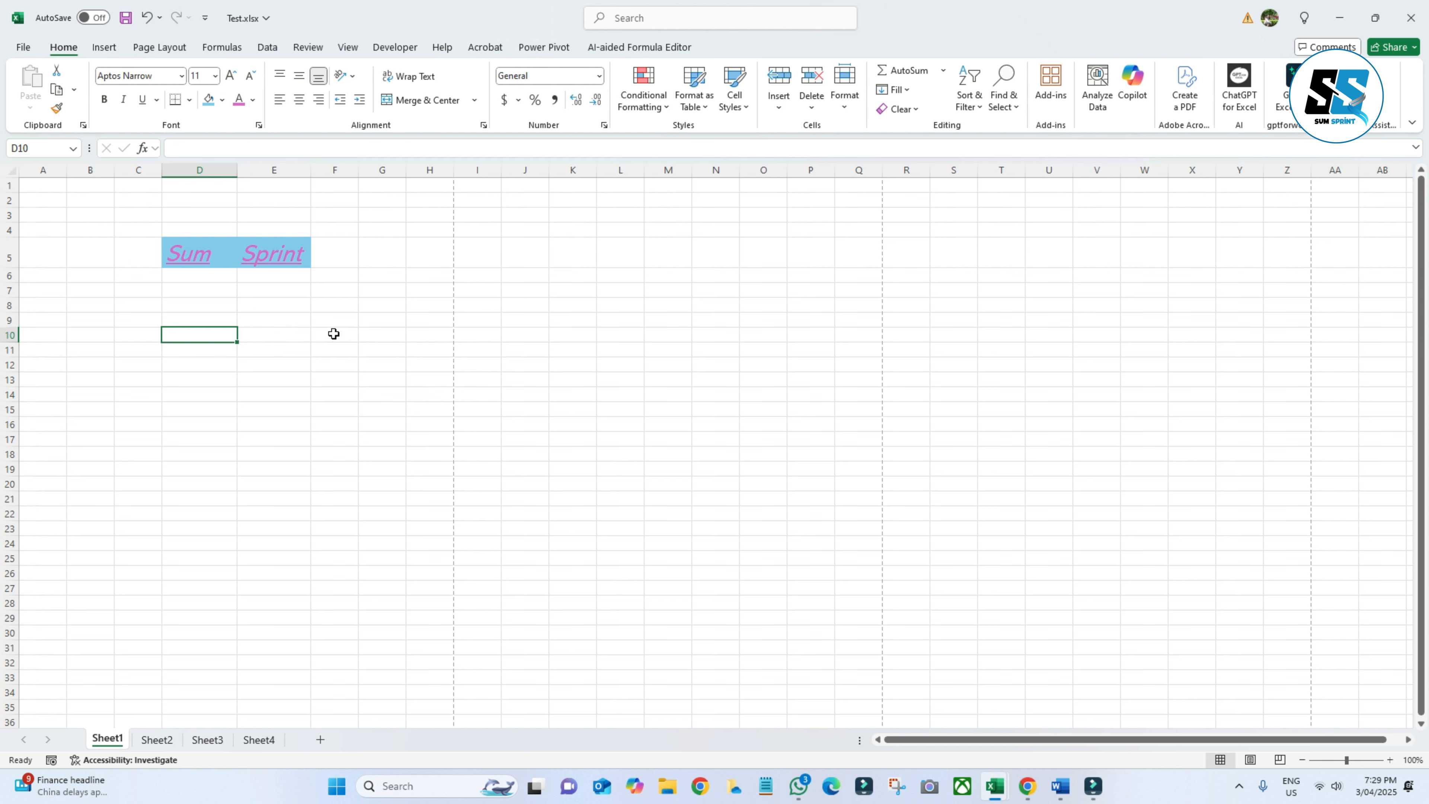
# Select columns F, E and C one after another, and rows 3 through 20, to show column and row selection
pyautogui.click(336, 169)
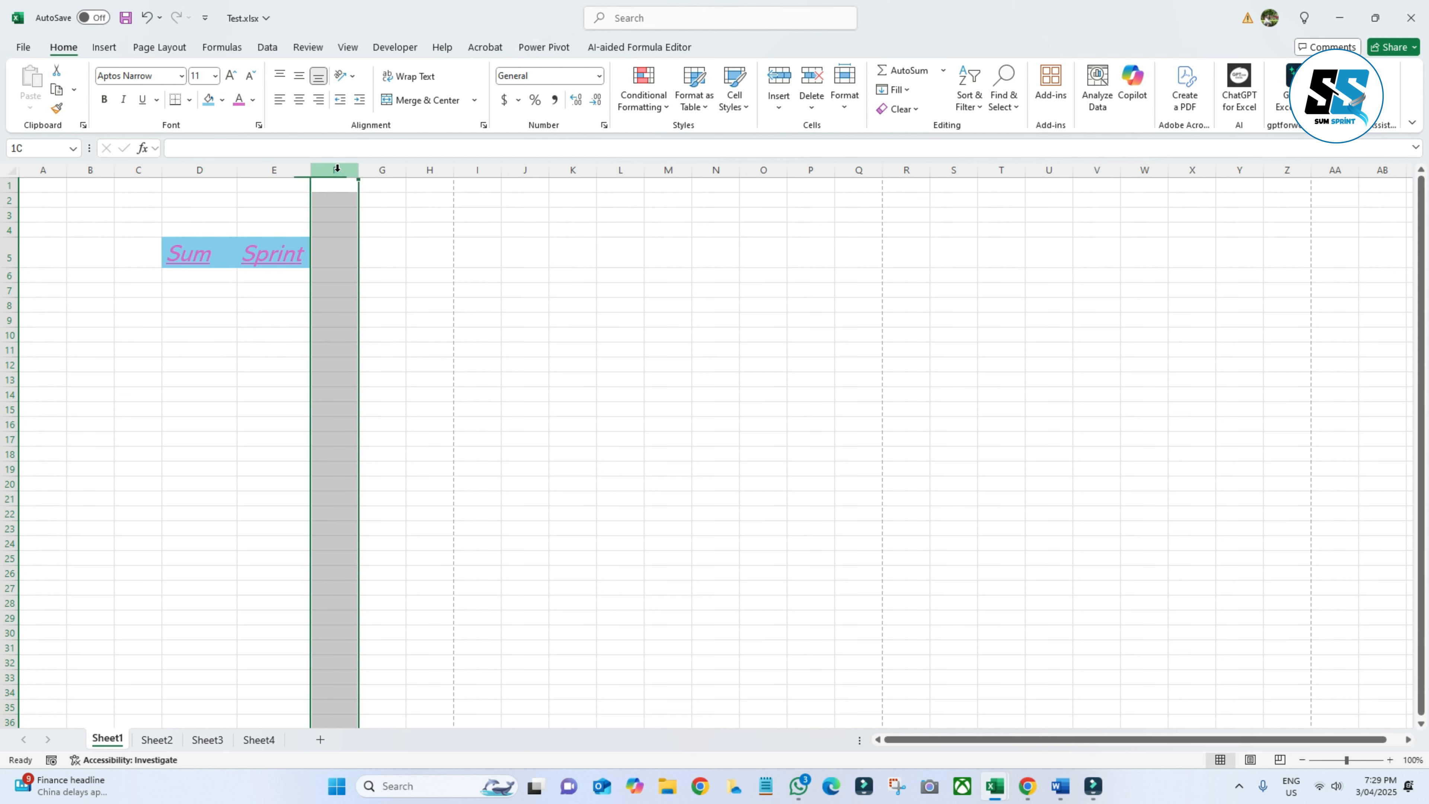
pyautogui.click(271, 169)
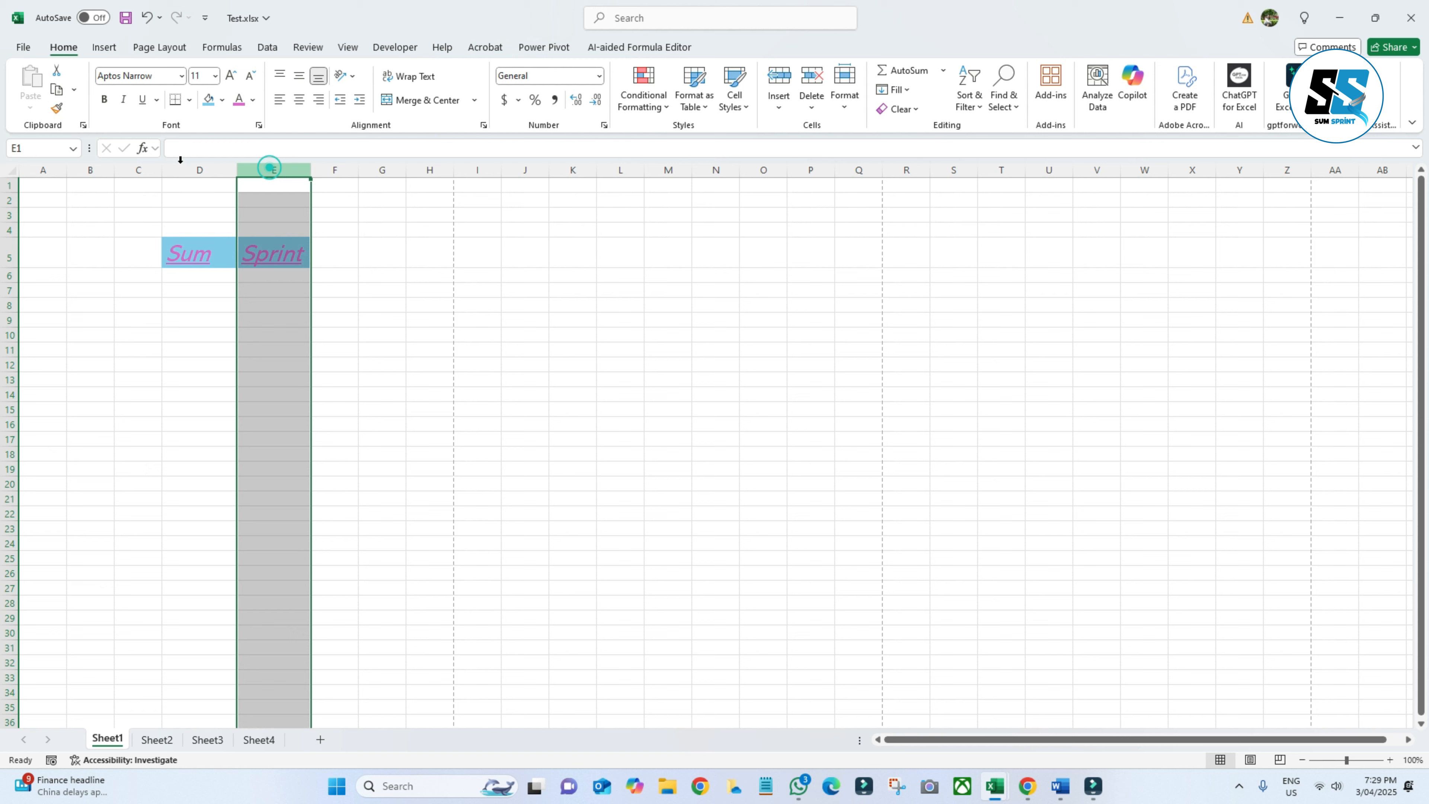
pyautogui.click(138, 169)
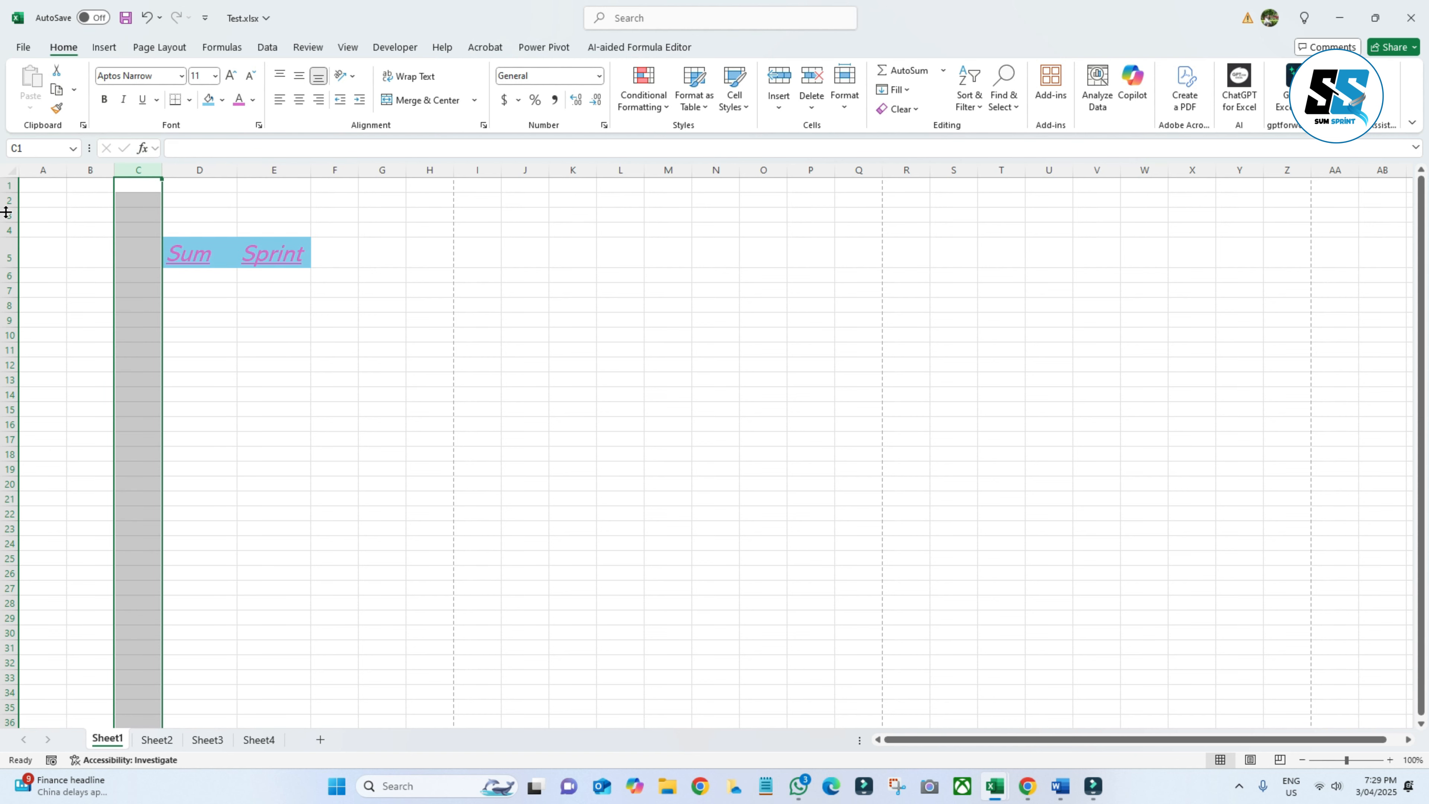
pyautogui.moveTo(8, 214); pyautogui.dragTo(109, 483)
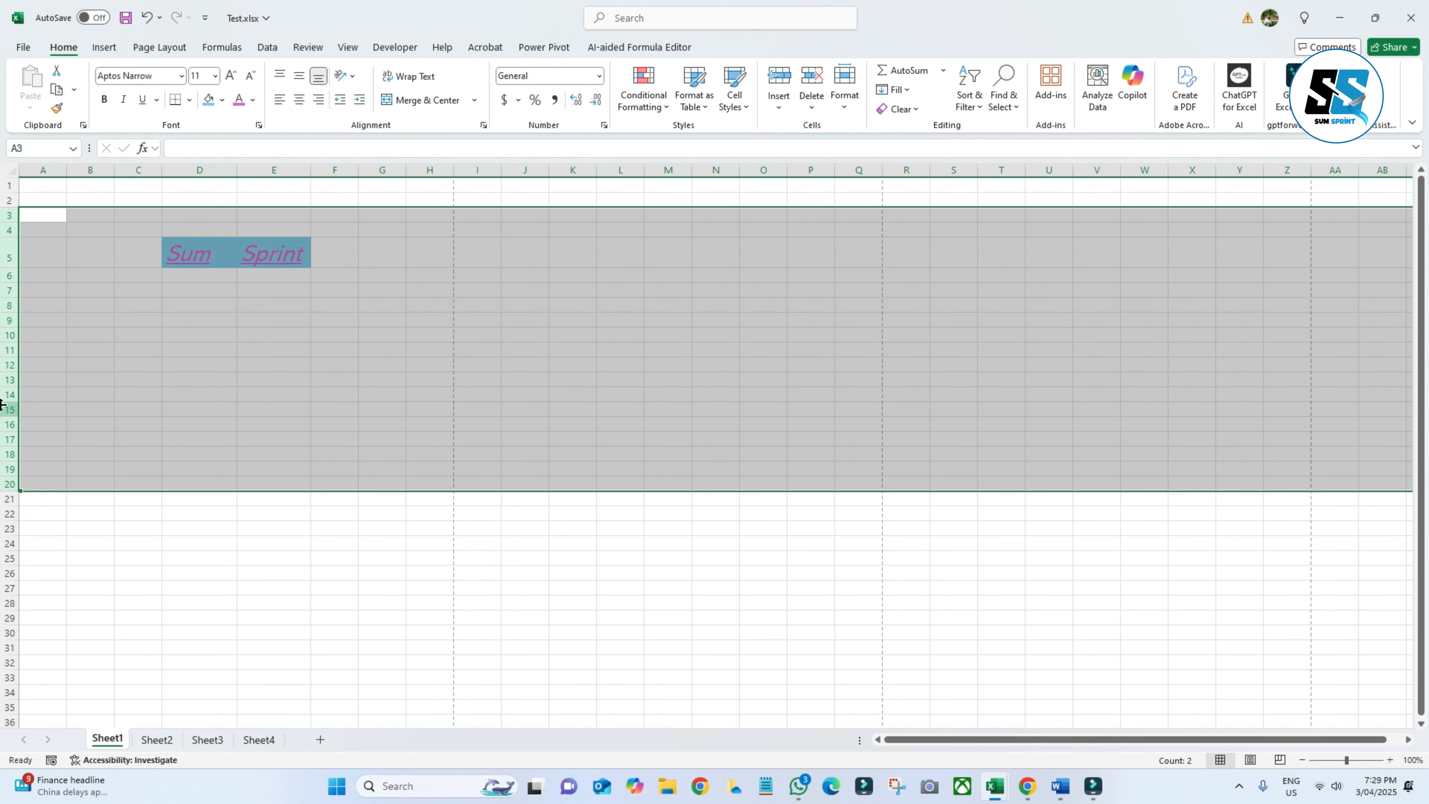
pyautogui.click(404, 394)
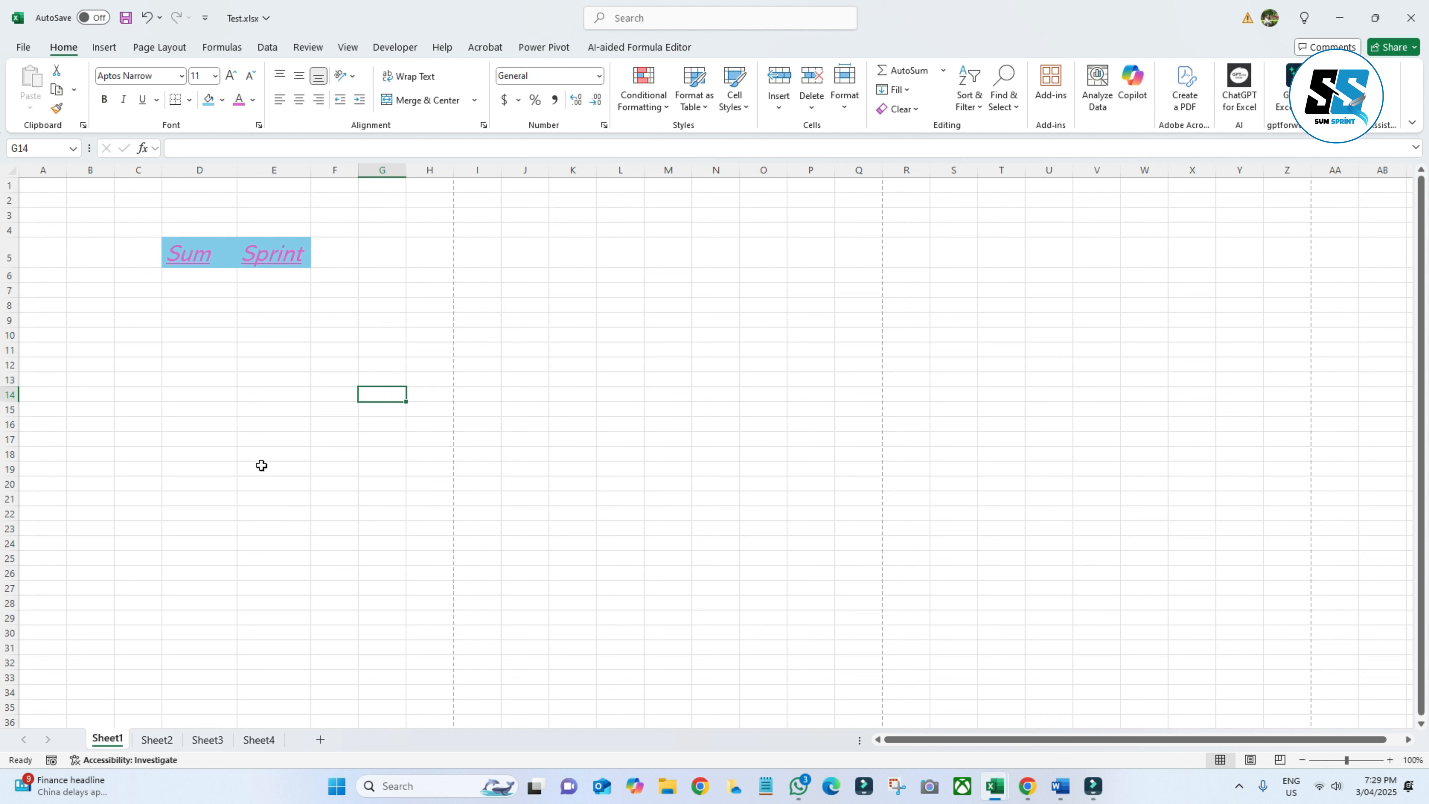
pyautogui.click(124, 349)
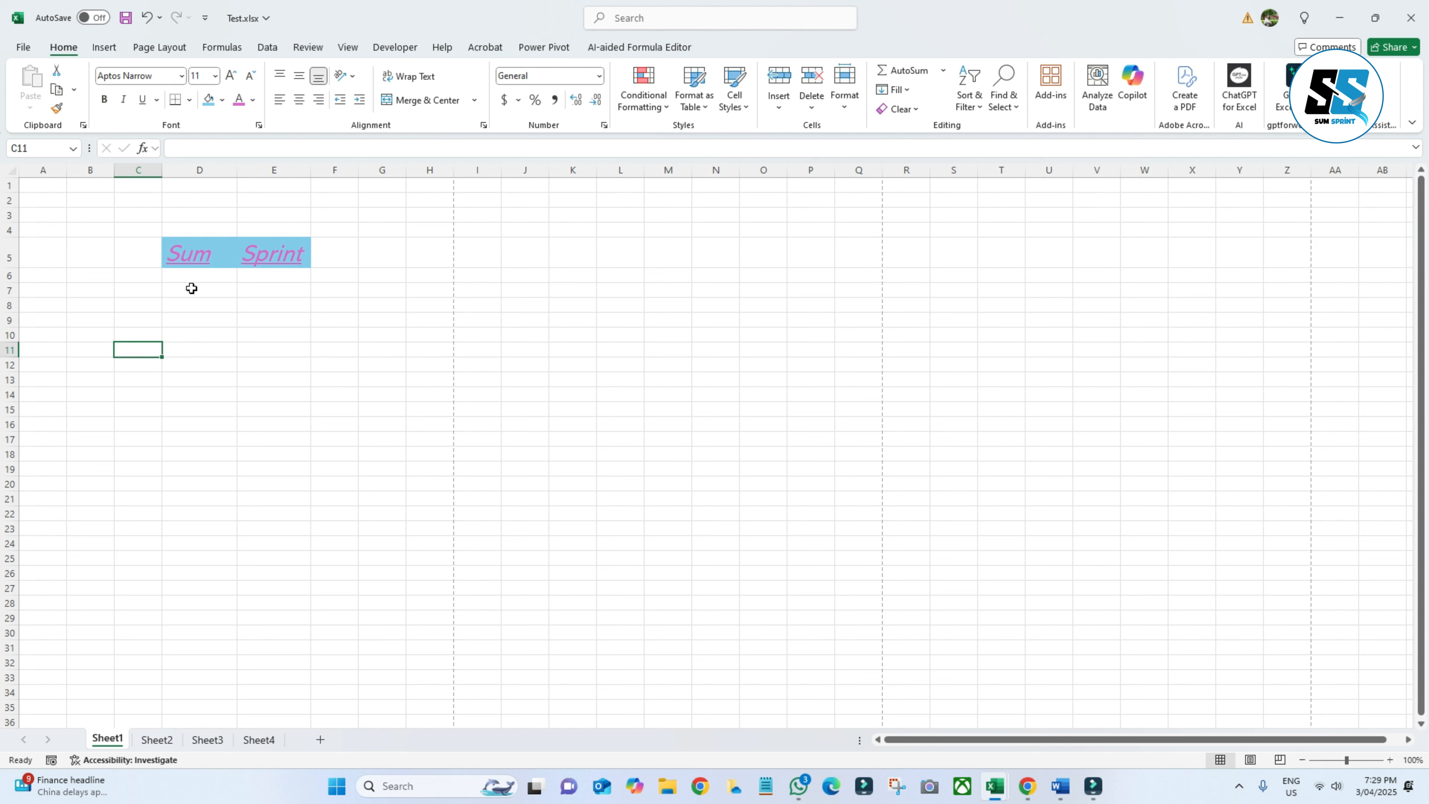
pyautogui.click(149, 348)
# Set the empty cell G8 to top alignment and center it horizontally
pyautogui.click(375, 304)
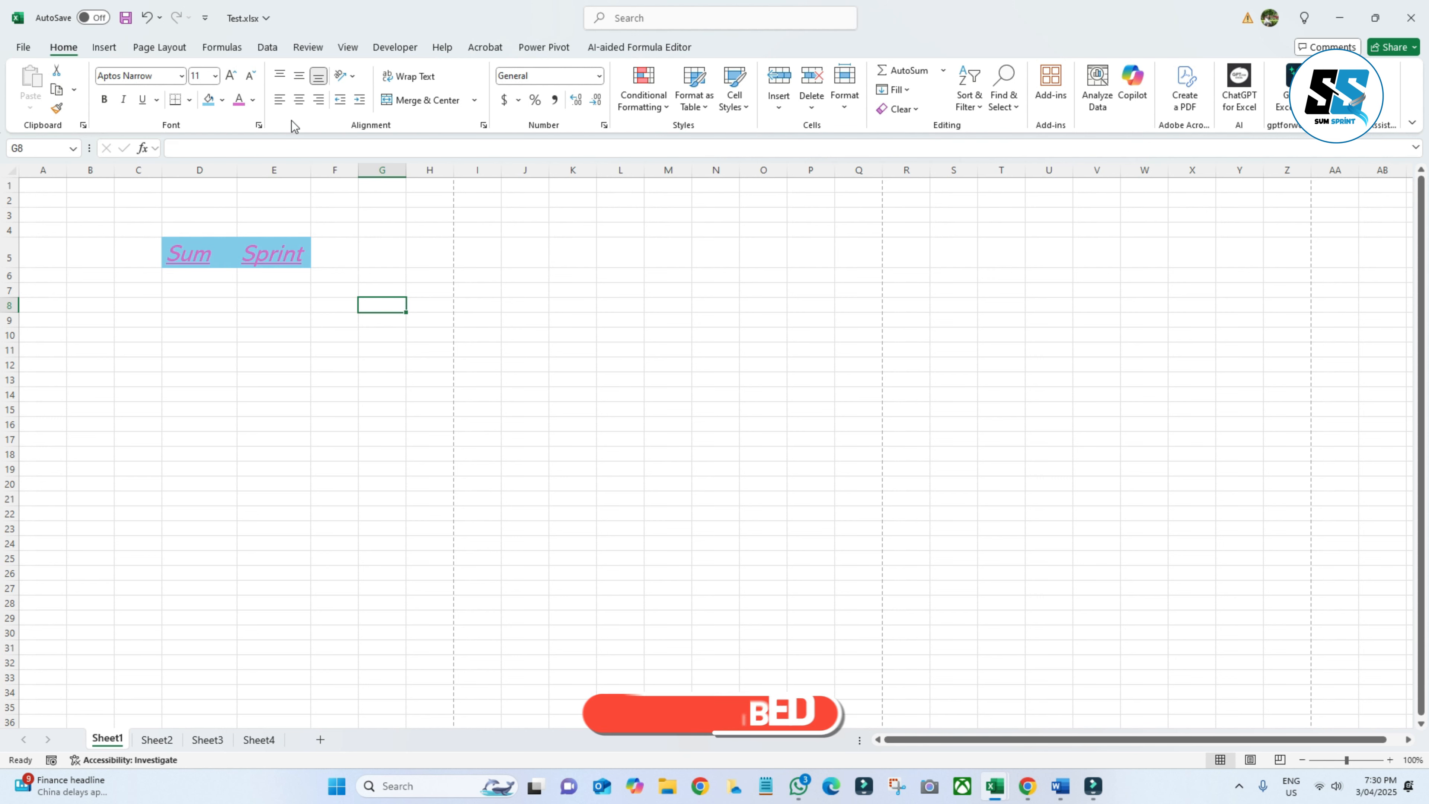
pyautogui.click(281, 78)
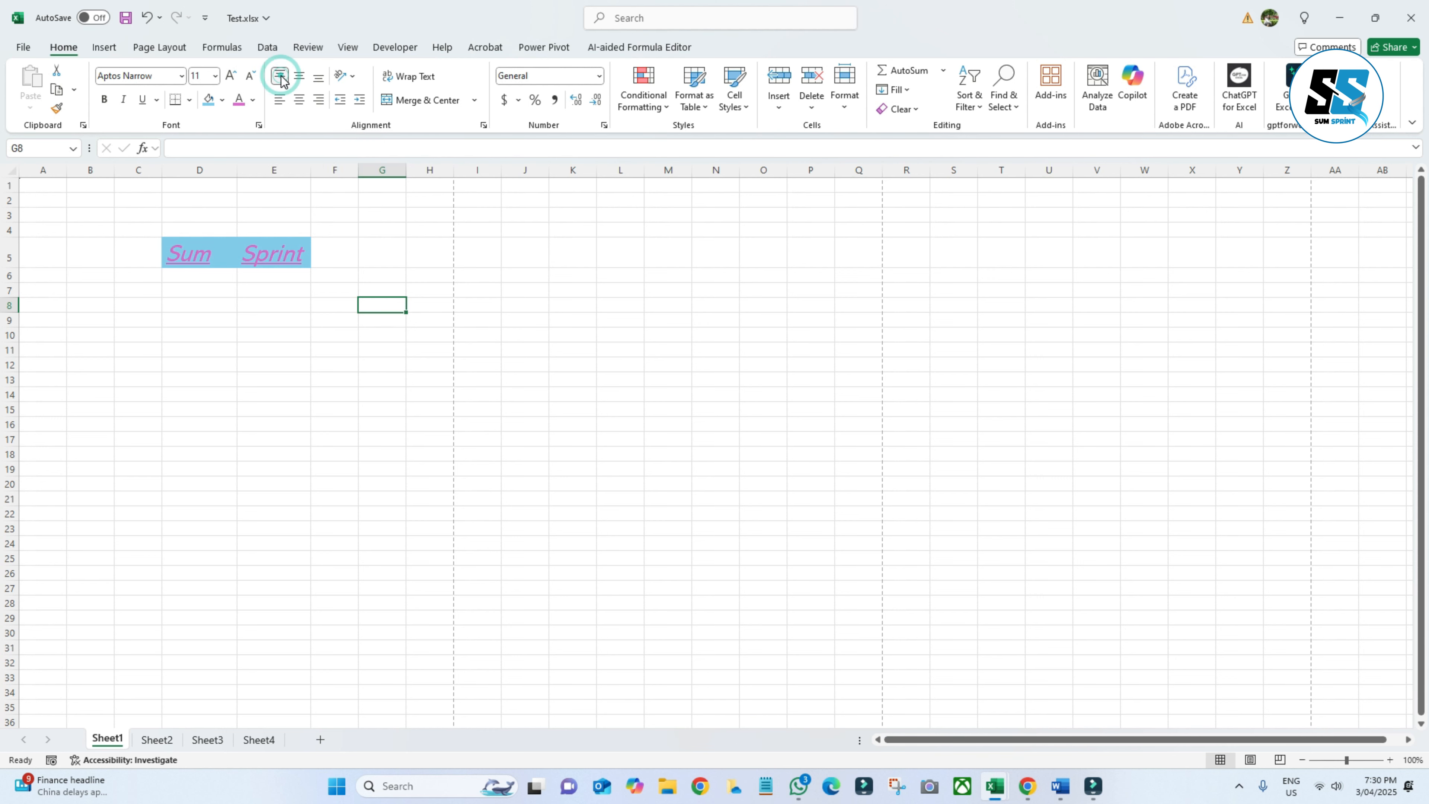
pyautogui.click(280, 102)
pyautogui.click(299, 103)
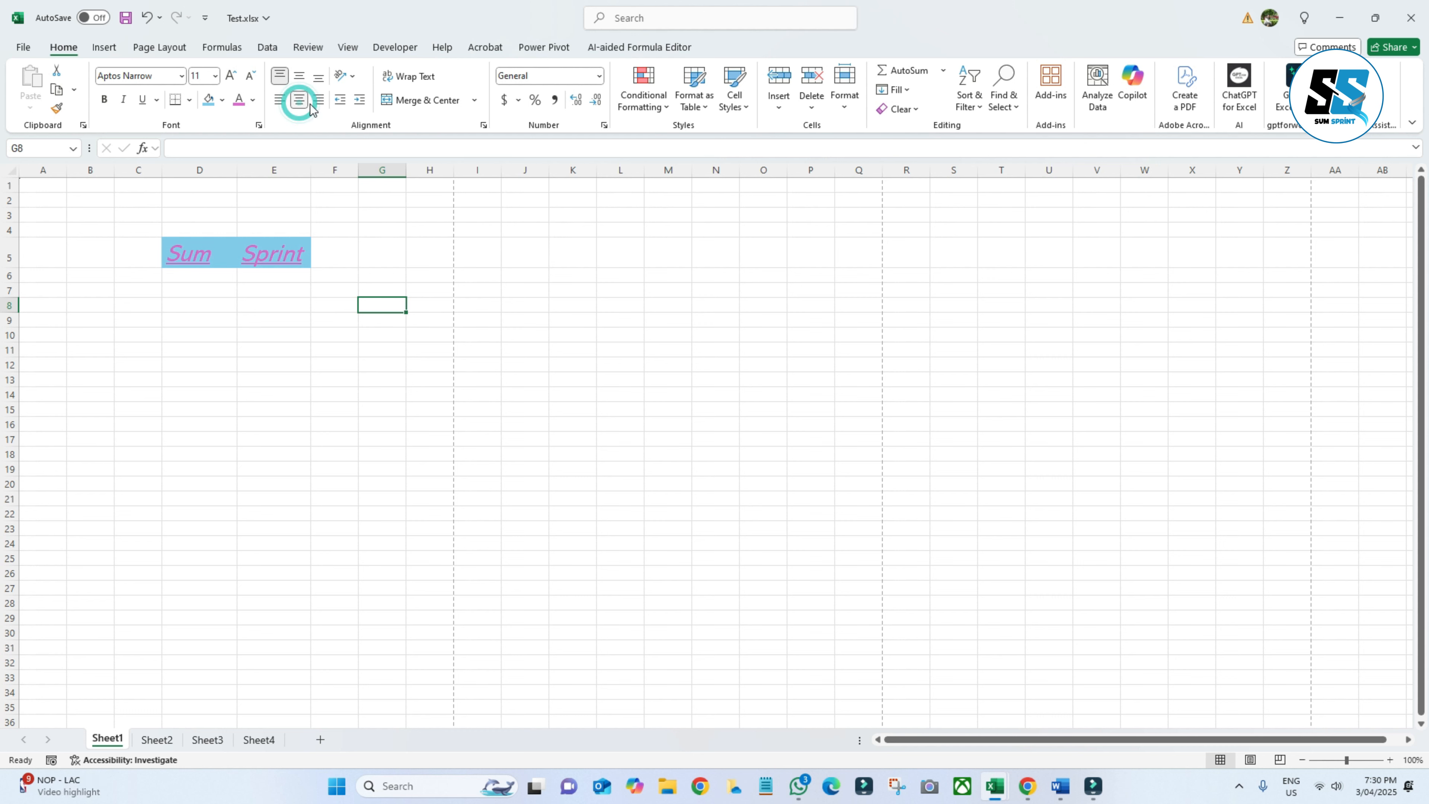
# Try center and right alignment on cells D5:E5, widen column E, and align the text to the top and left
pyautogui.click(240, 333)
pyautogui.moveTo(189, 248); pyautogui.dragTo(263, 260)
pyautogui.click(279, 100)
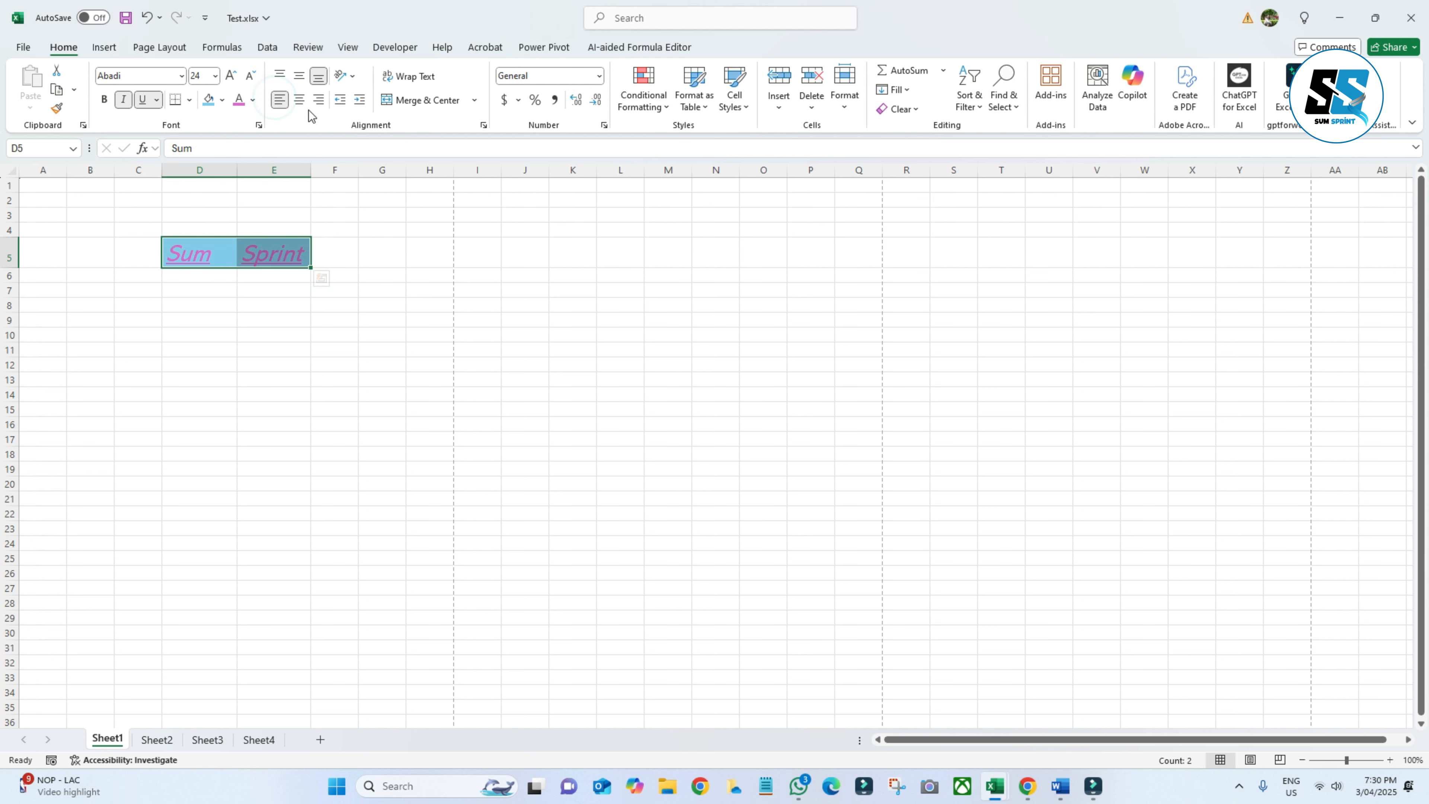
pyautogui.click(299, 99)
pyautogui.moveTo(309, 171); pyautogui.dragTo(332, 180)
pyautogui.click(317, 99)
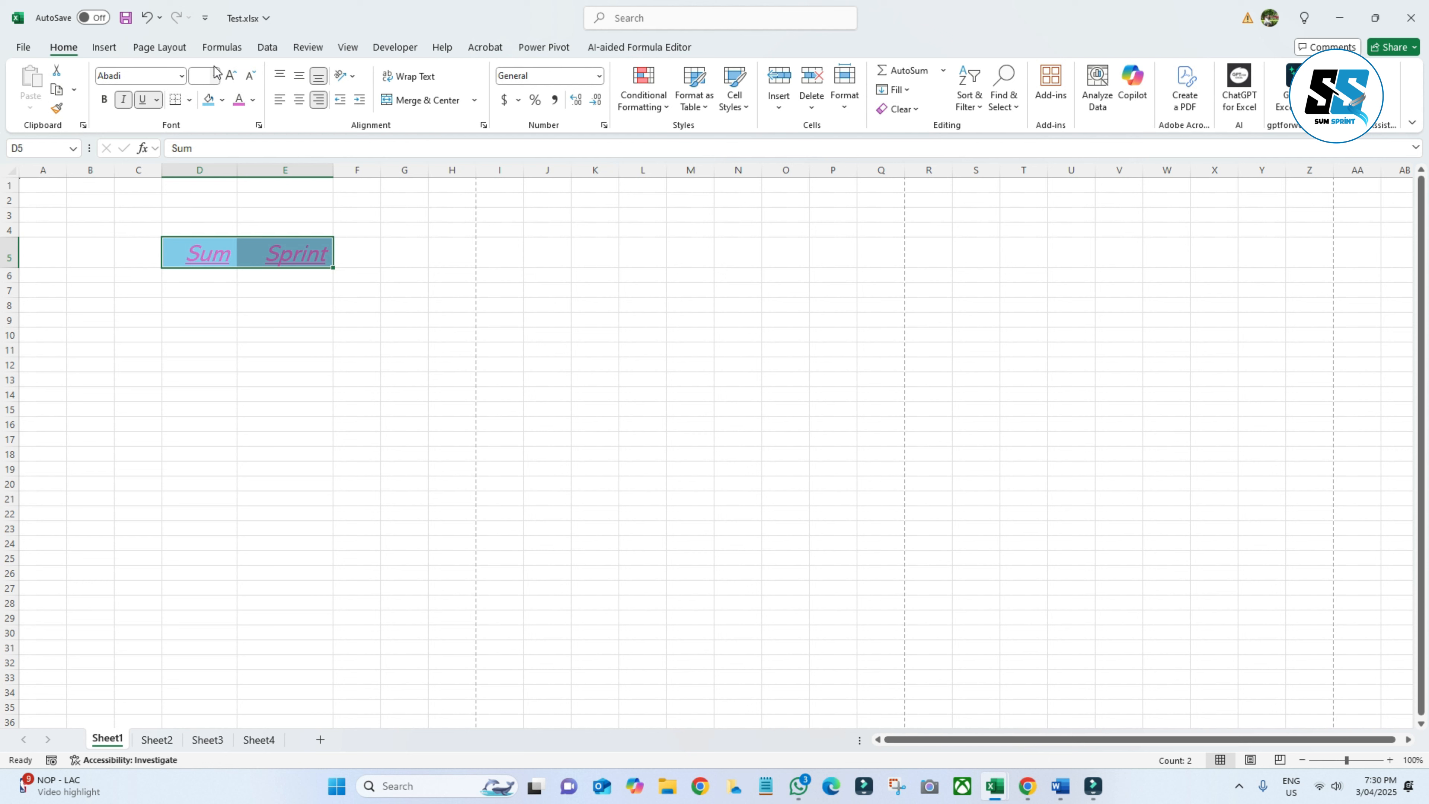
pyautogui.click(279, 74)
pyautogui.click(279, 99)
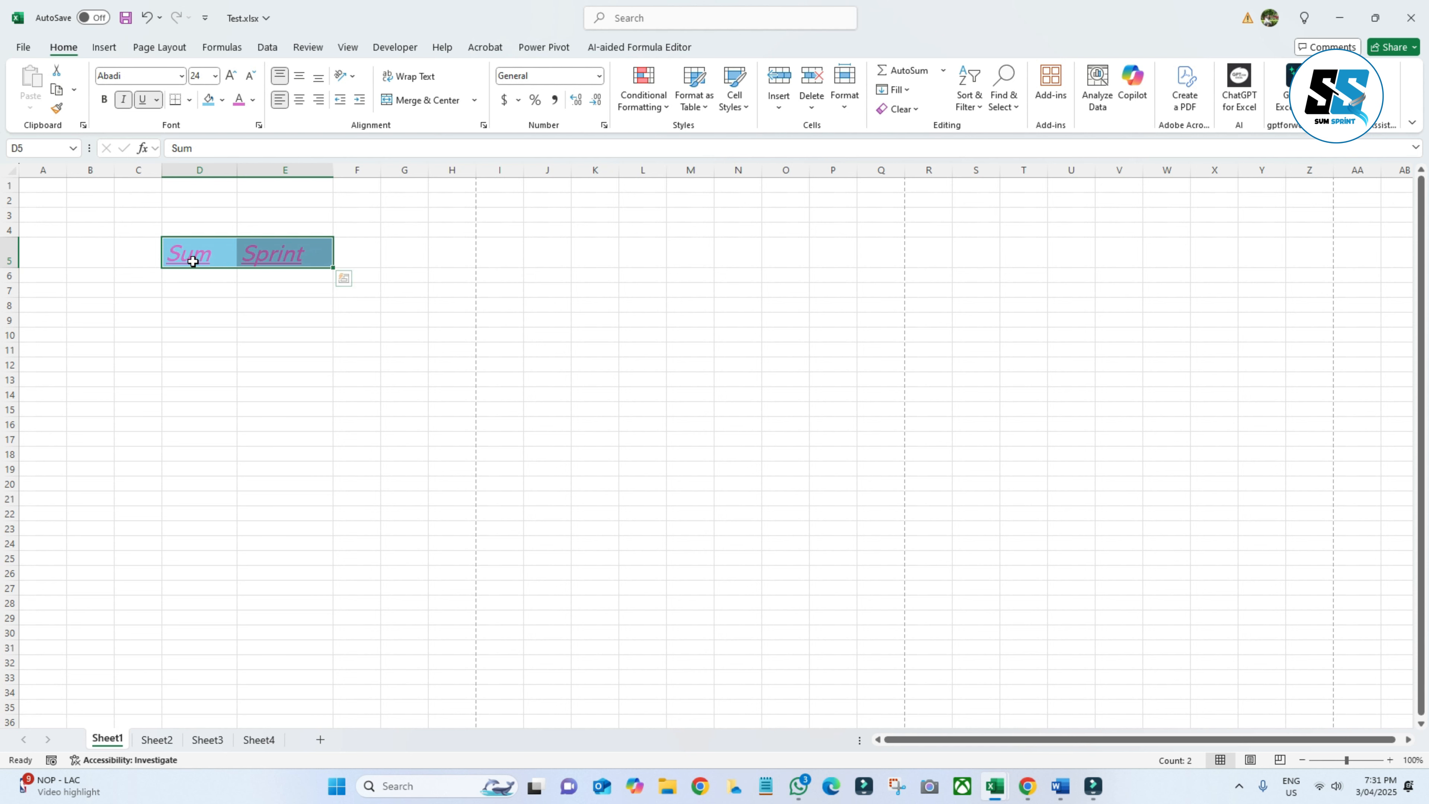
# Merge and center cells D5:E5, keeping only the first value, and widen columns D and E
pyautogui.click(414, 102)
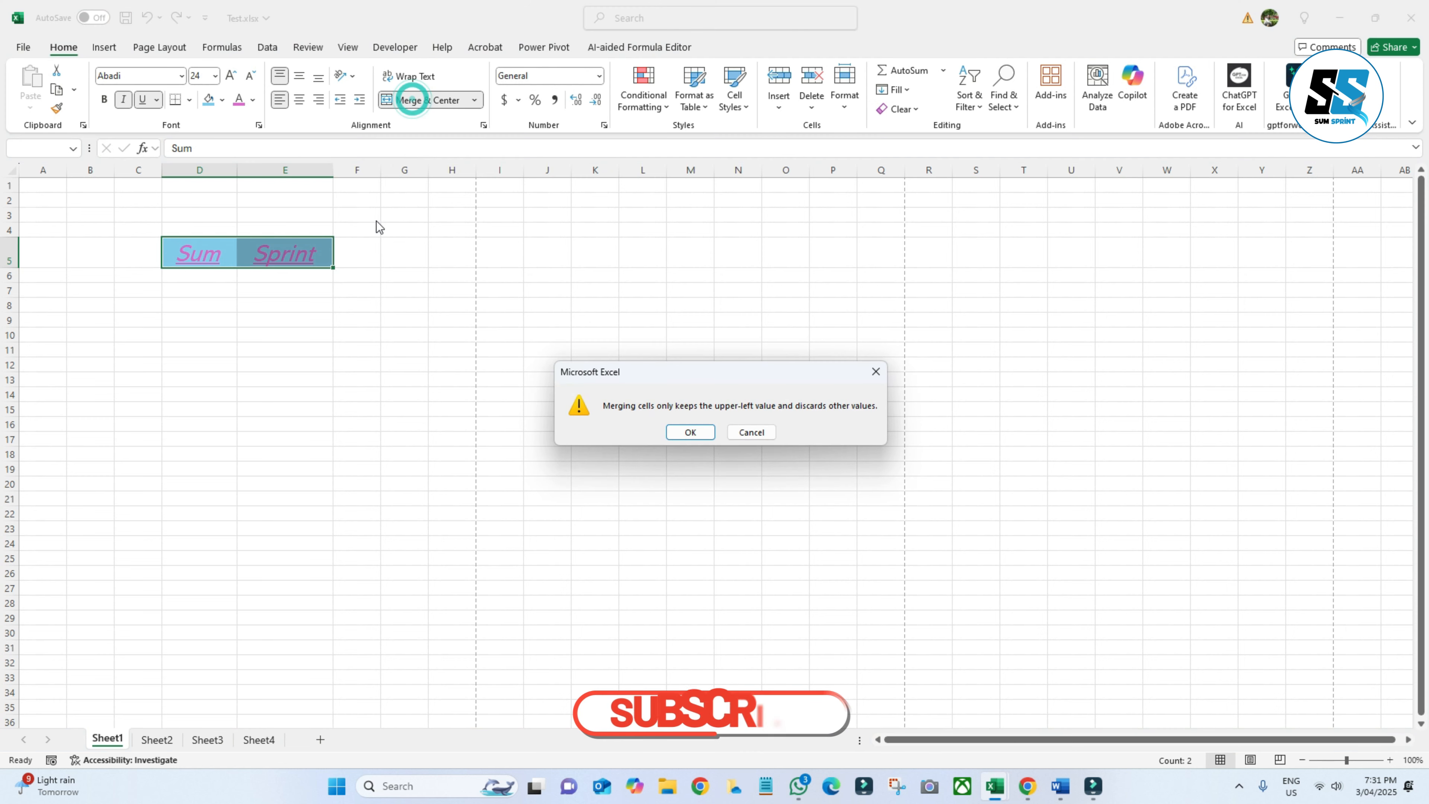
pyautogui.click(689, 431)
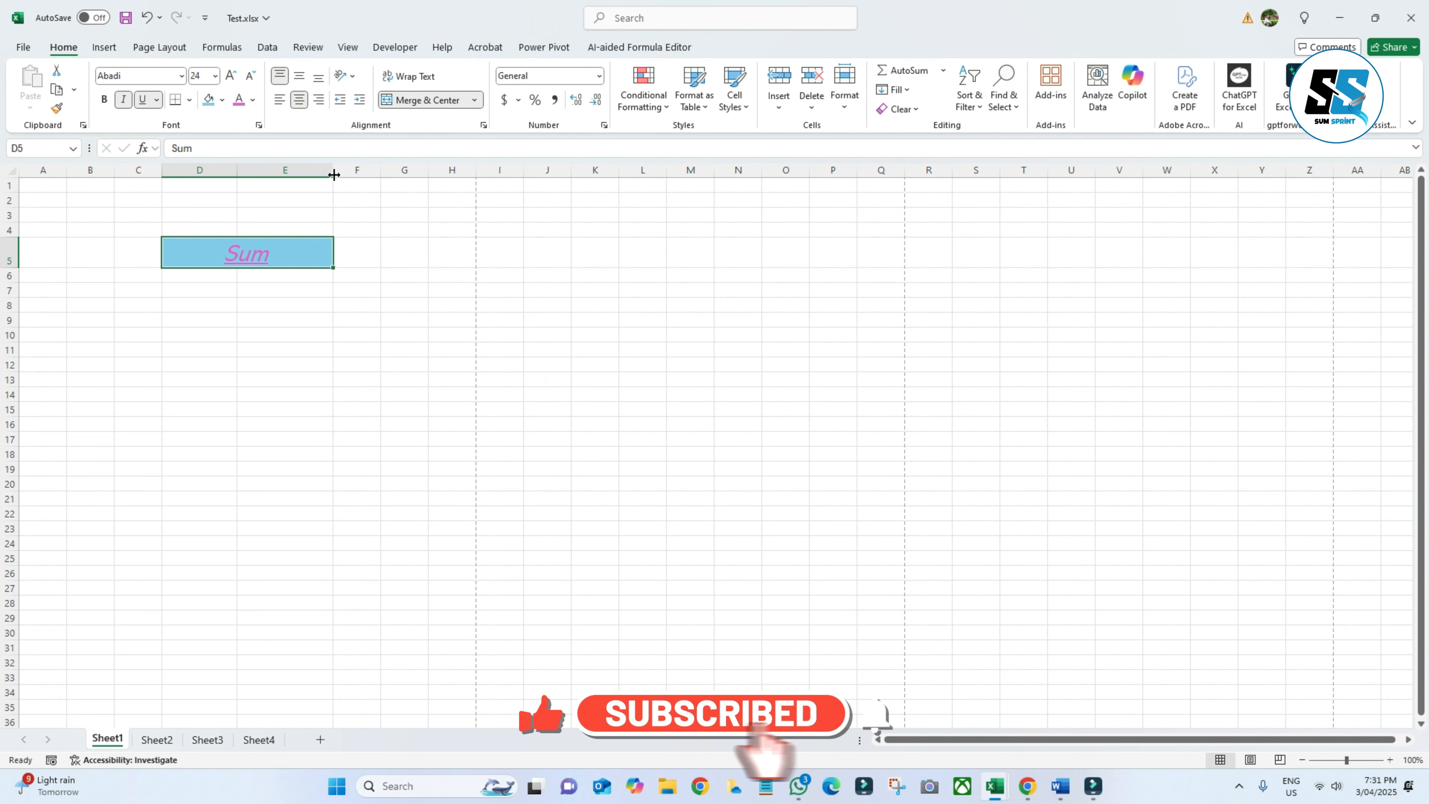
pyautogui.moveTo(333, 169); pyautogui.dragTo(381, 170)
pyautogui.moveTo(240, 169); pyautogui.dragTo(237, 167)
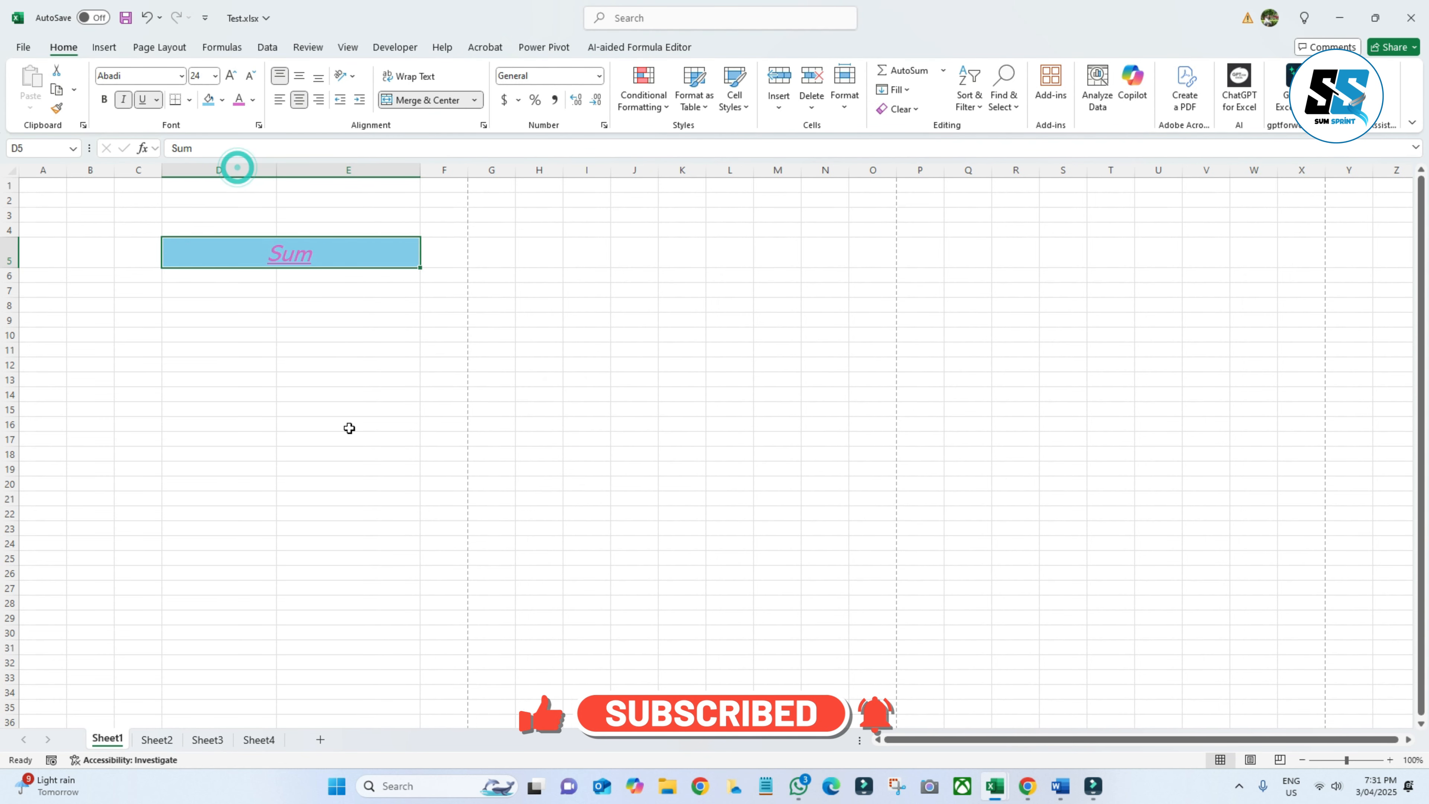
# Undo the last column width changes and the merge of cells D5:E5
pyautogui.hotkey('ctrl', 'z')
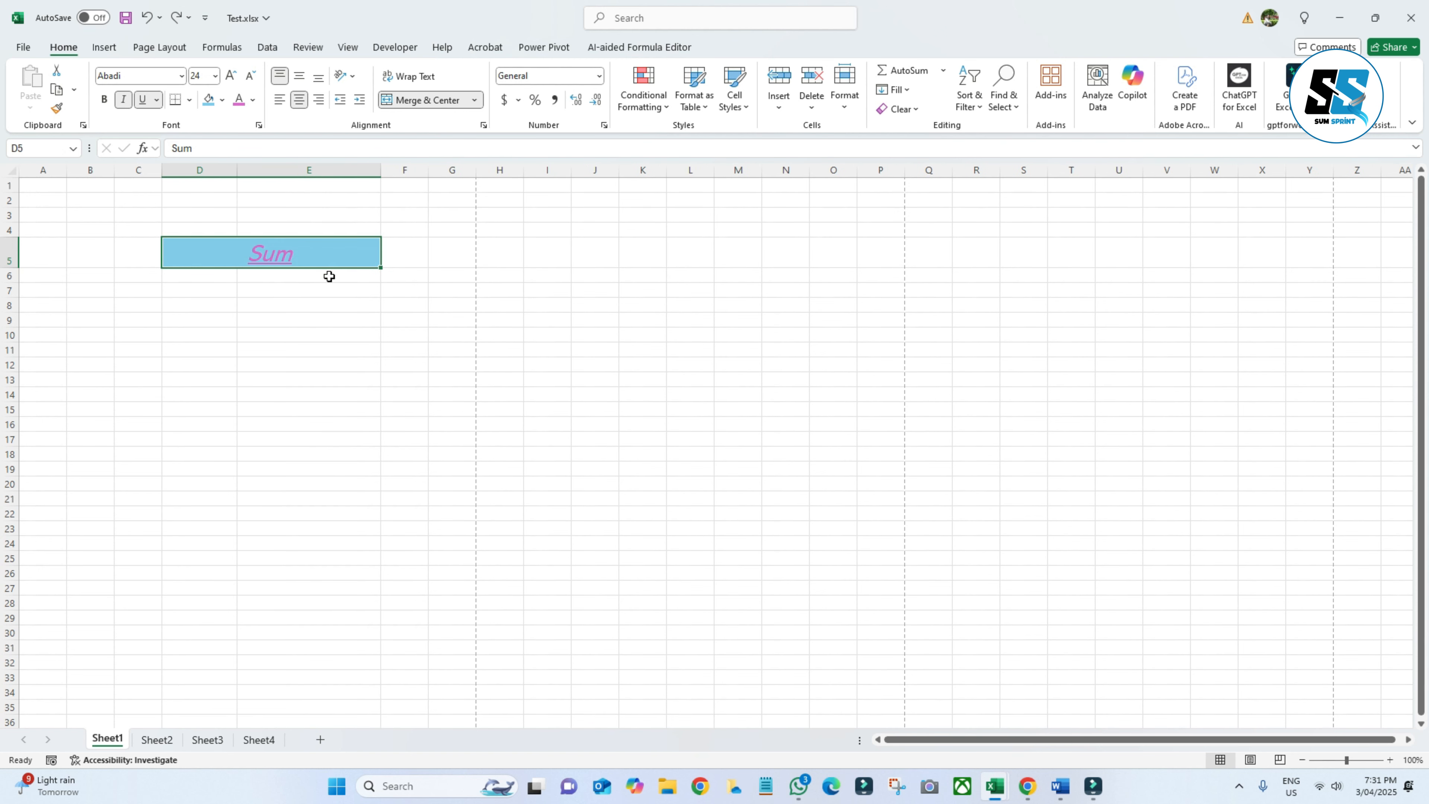
pyautogui.hotkey('ctrl', 'z')
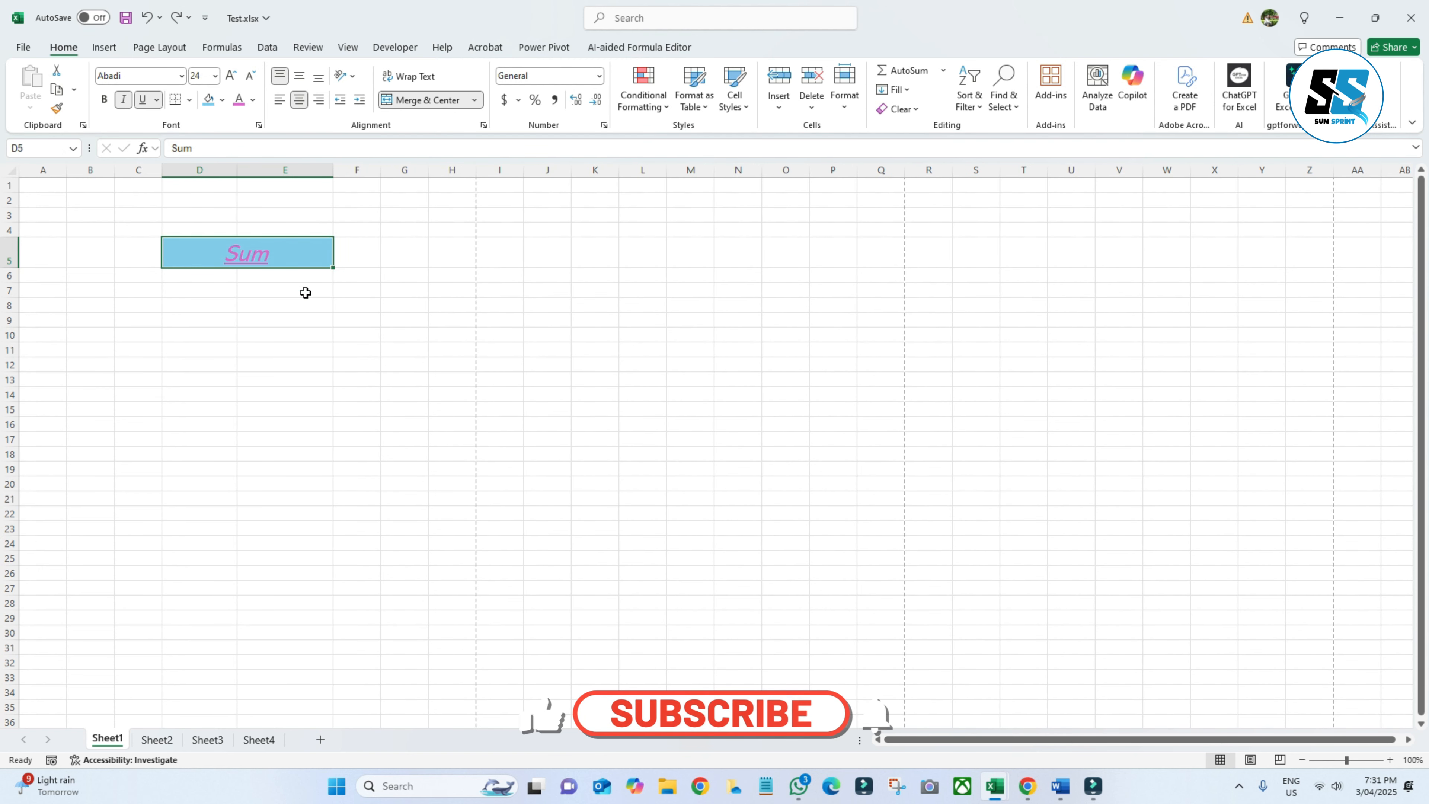
pyautogui.hotkey('ctrl', 'z')
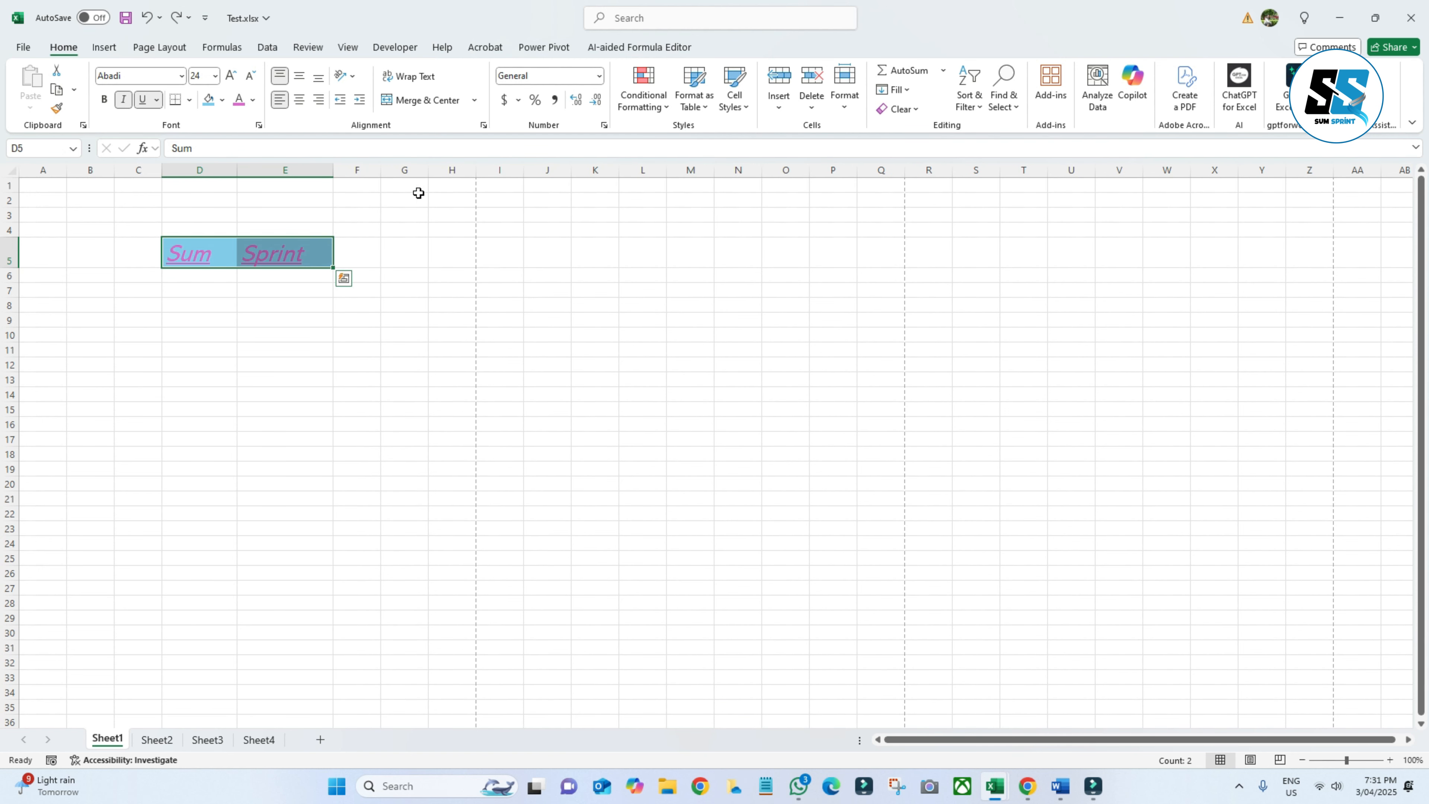
pyautogui.click(600, 77)
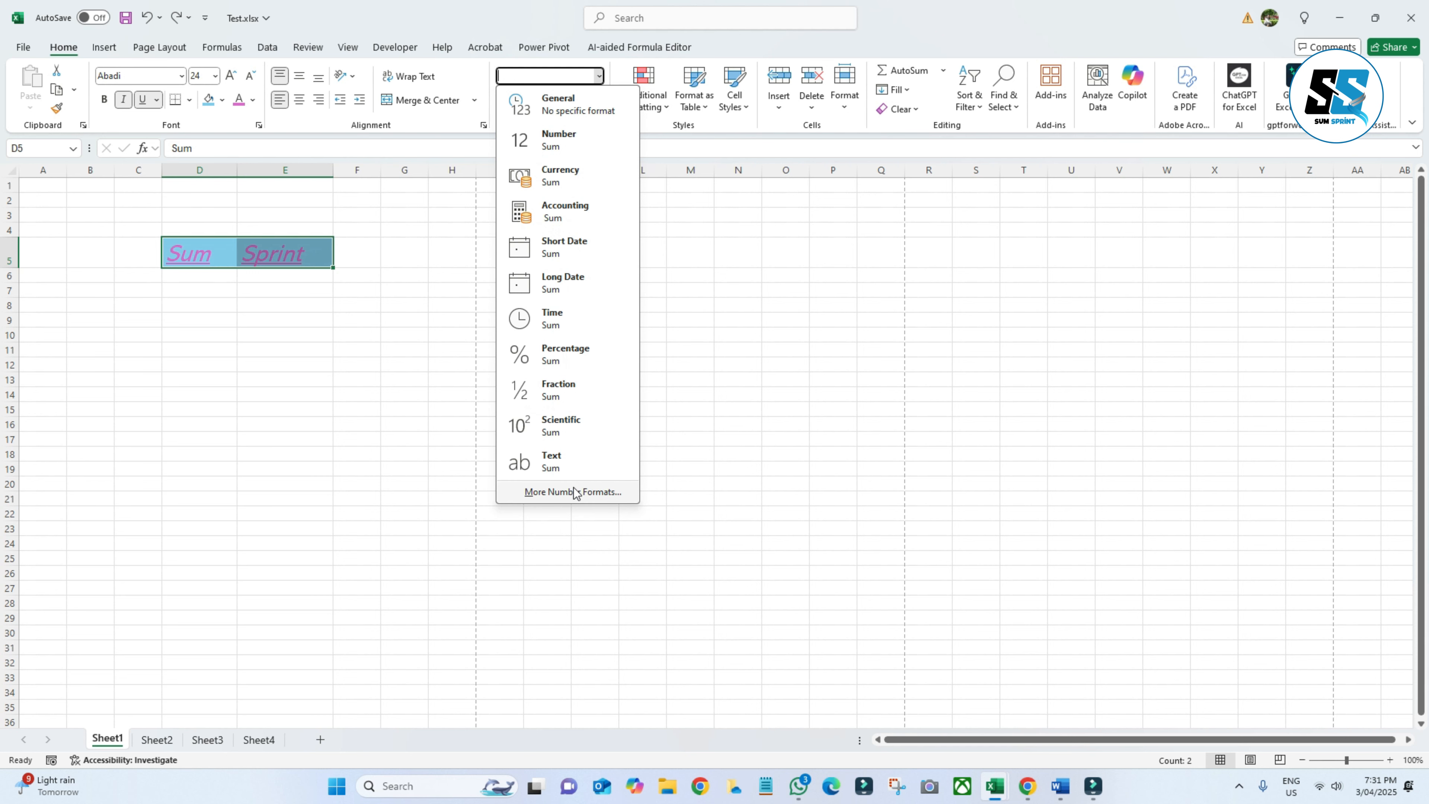
pyautogui.click(315, 476)
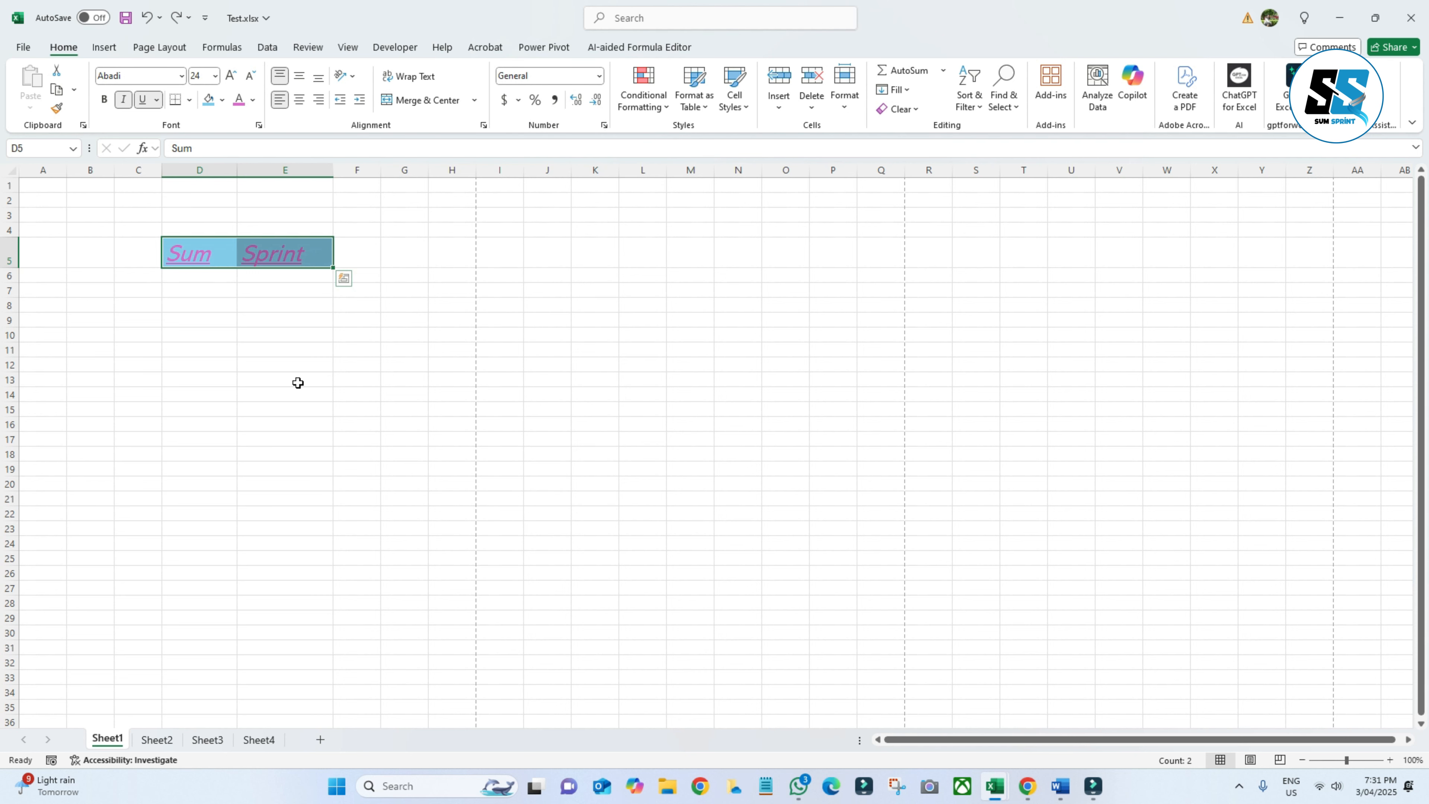
# Enter the number 1548563.25 in cell E10
pyautogui.click(271, 335)
pyautogui.write('15485')
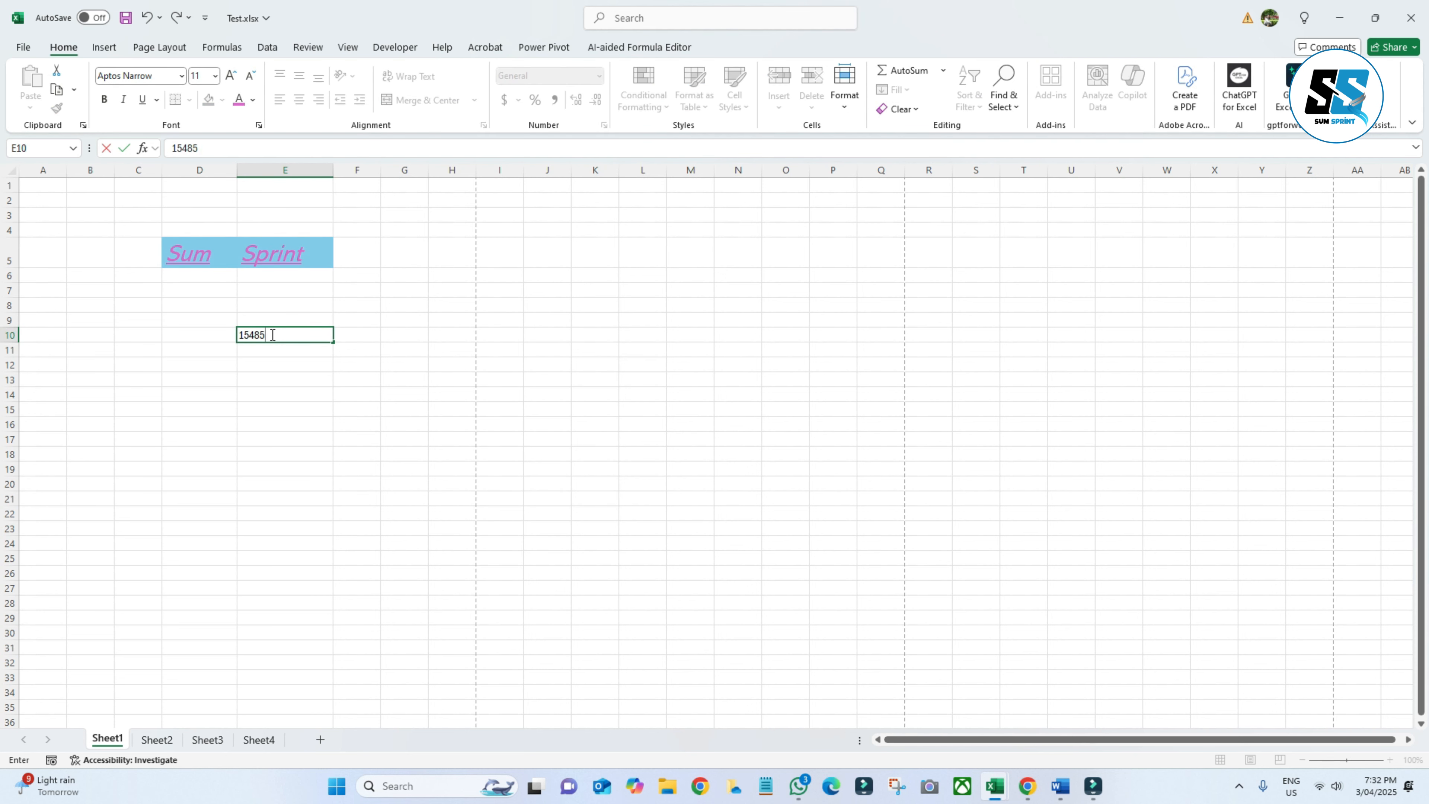
pyautogui.write('63.25')
pyautogui.click(305, 436)
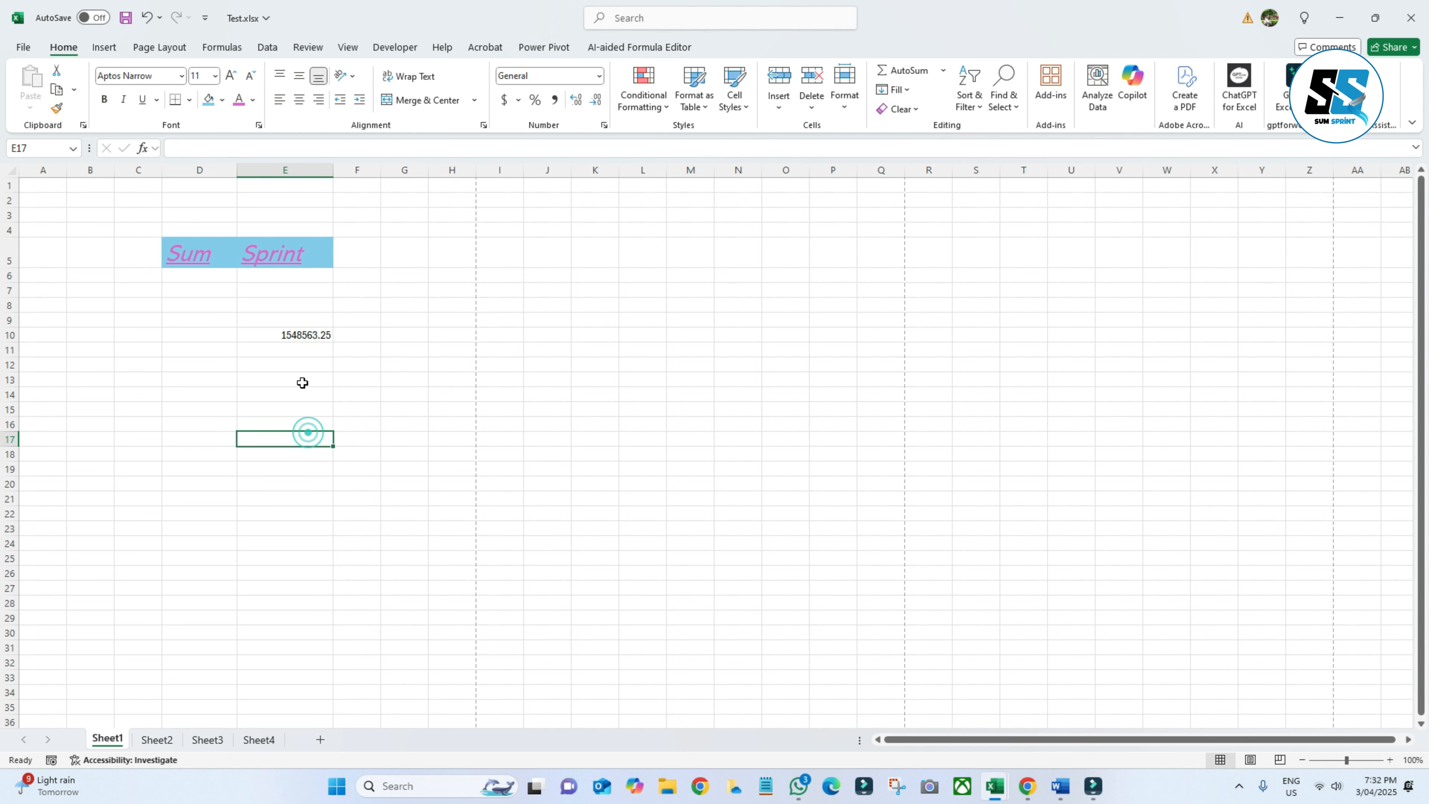
# Format the number in cell E10 with the comma style and no decimal places
pyautogui.click(311, 331)
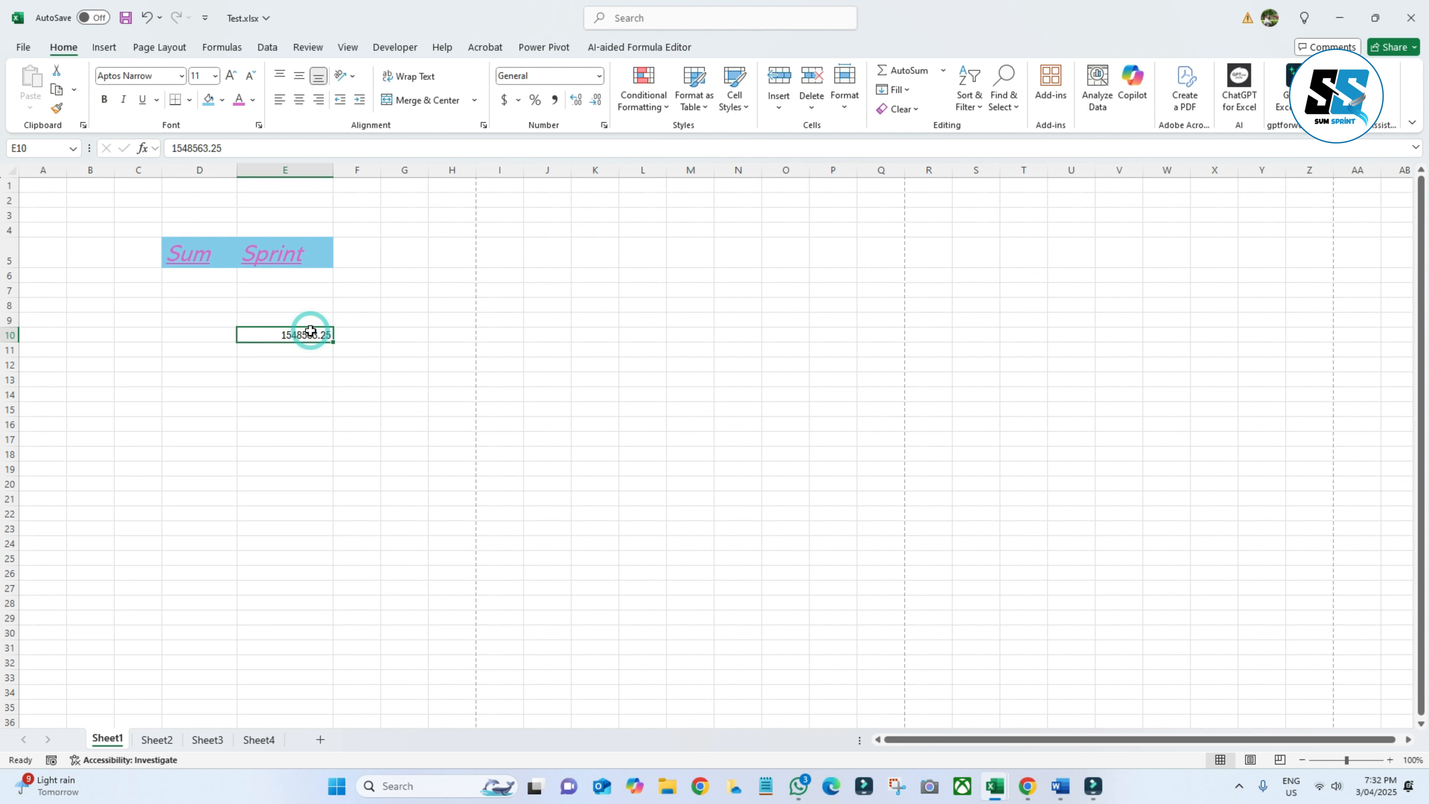
pyautogui.click(554, 100)
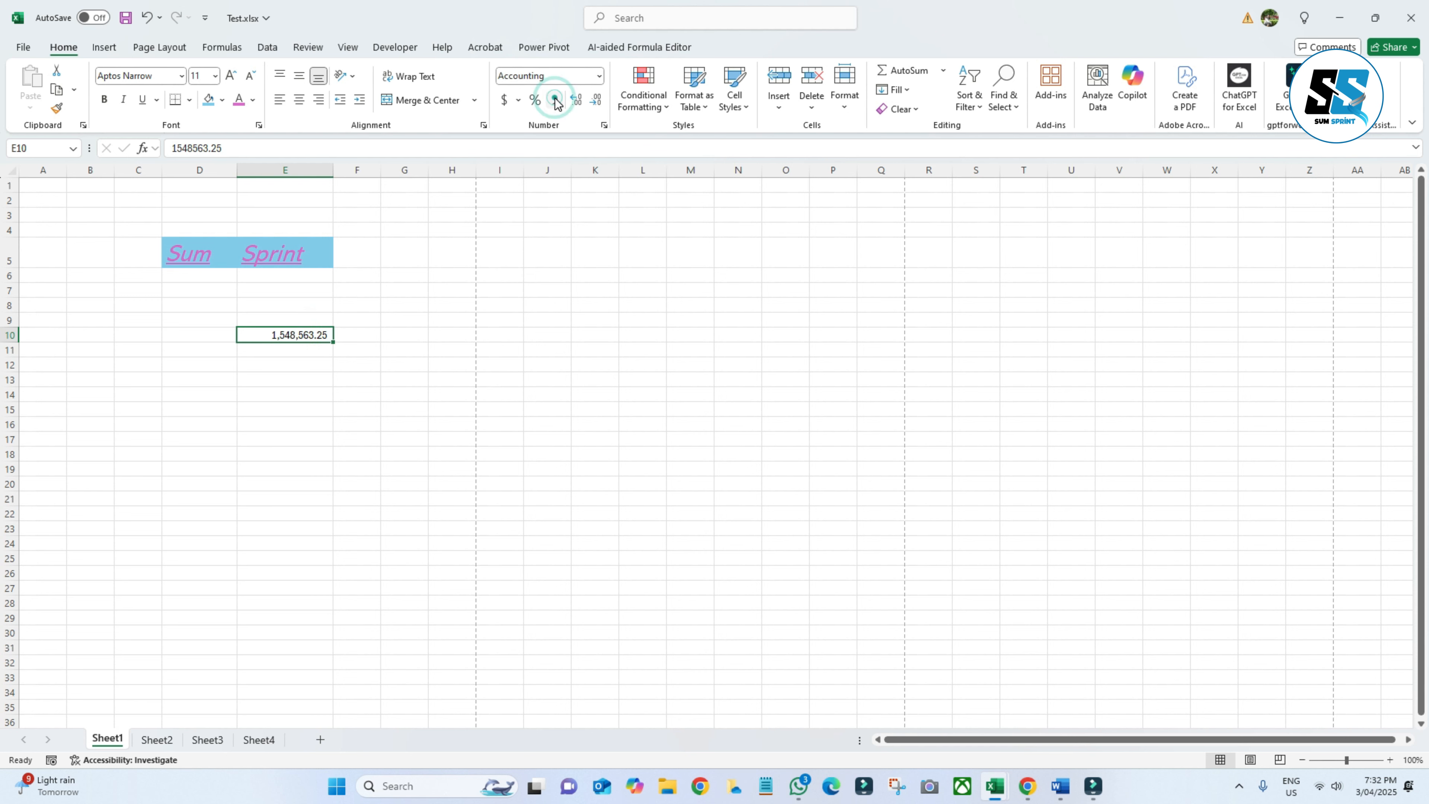
pyautogui.click(598, 101)
pyautogui.click(597, 101)
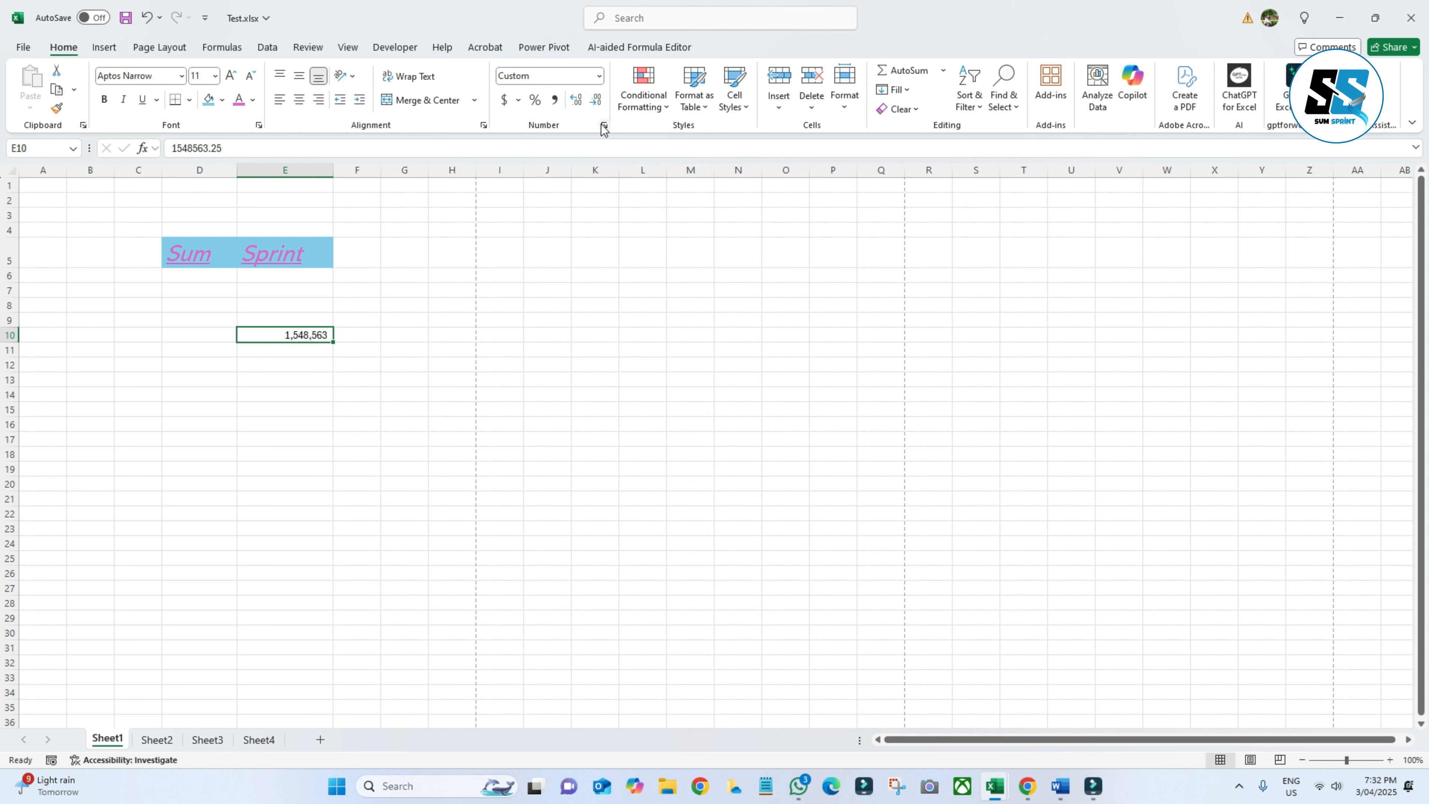
# Add two decimal places to the number in cell E10 and remove them again
pyautogui.click(576, 101)
pyautogui.click(577, 101)
pyautogui.click(596, 101)
pyautogui.click(597, 101)
pyautogui.click(401, 455)
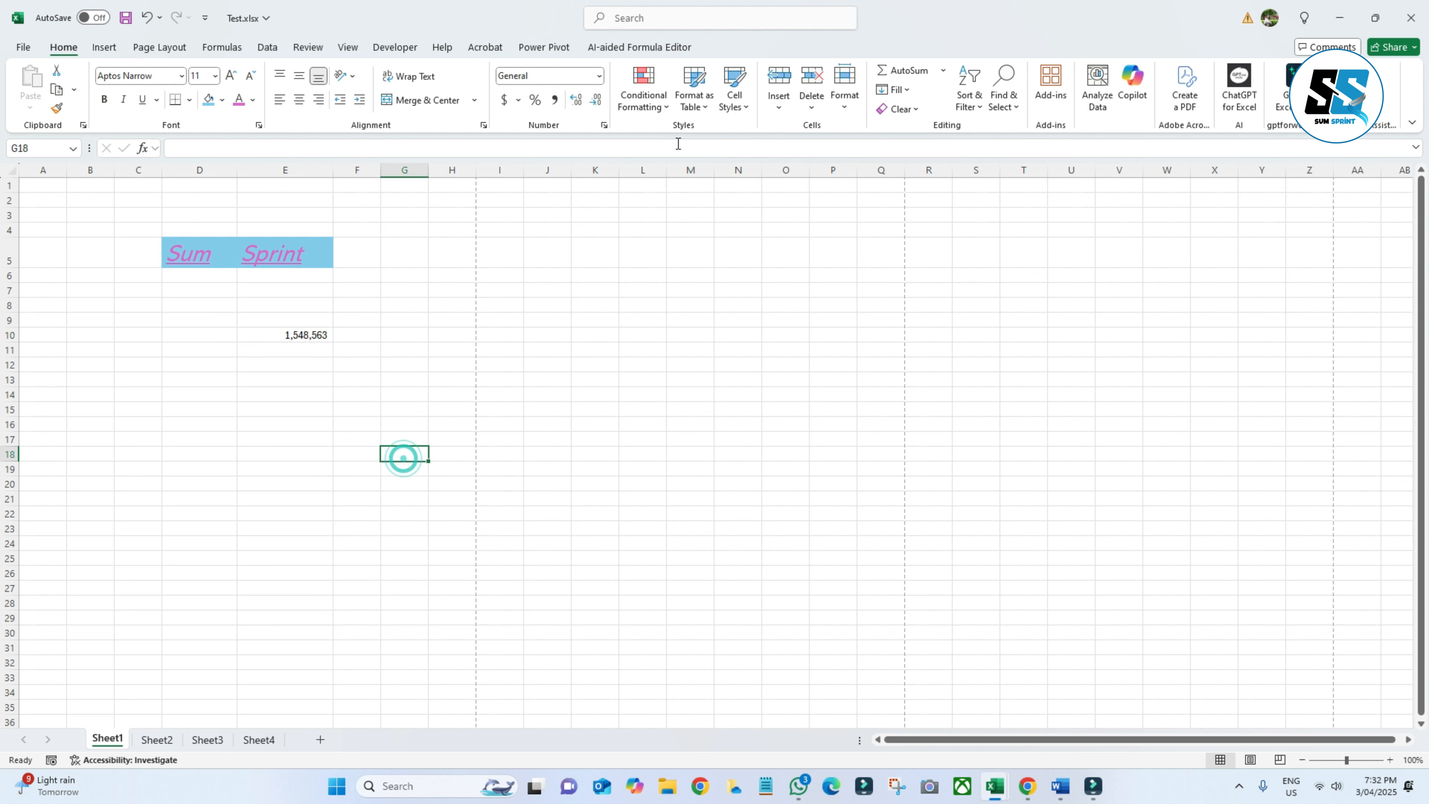
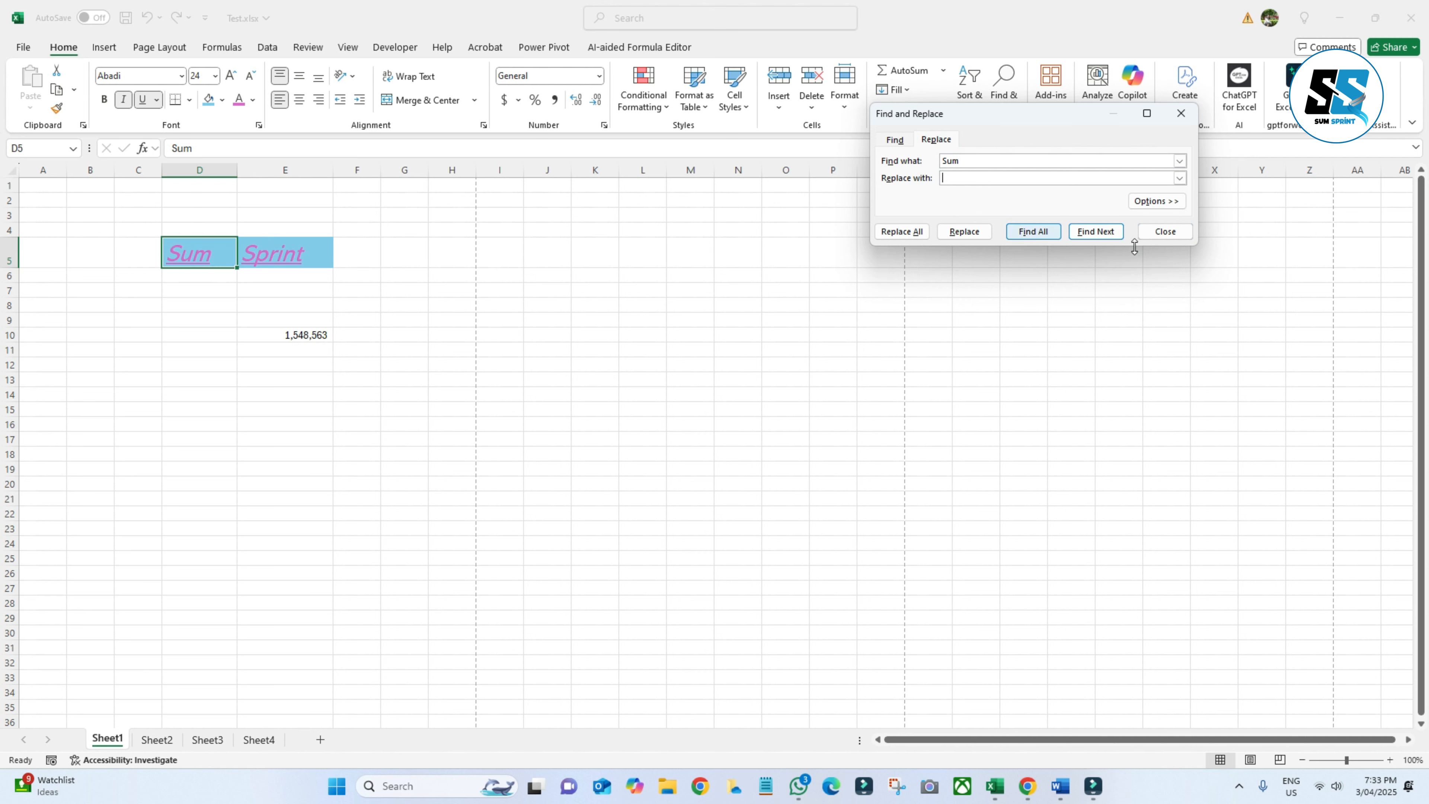
# Replace Sum with SUM SPRINT in cell D5 and widen column D to fit the new text
pyautogui.click(956, 179)
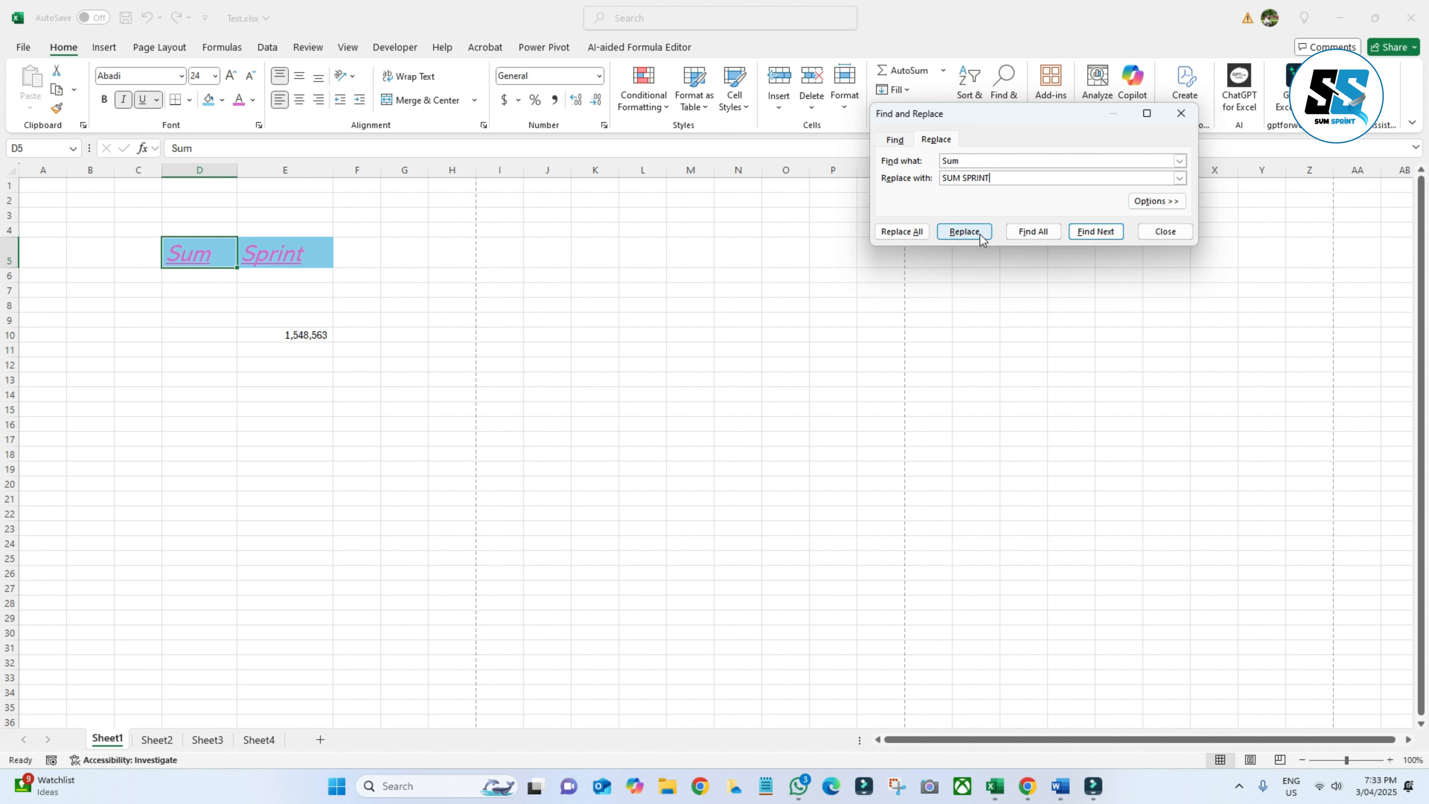
pyautogui.click(964, 232)
pyautogui.click(237, 165)
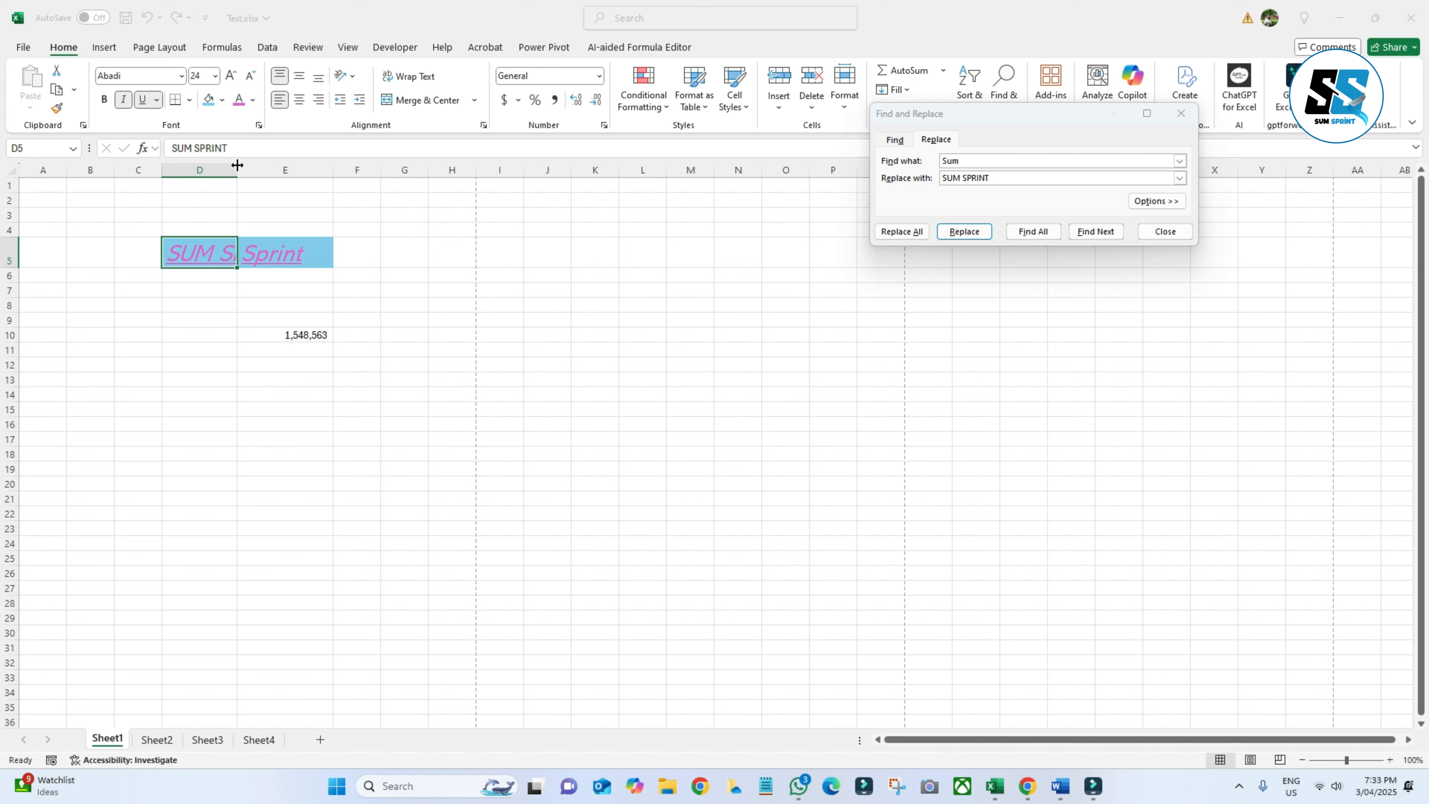
pyautogui.moveTo(237, 165); pyautogui.dragTo(317, 165)
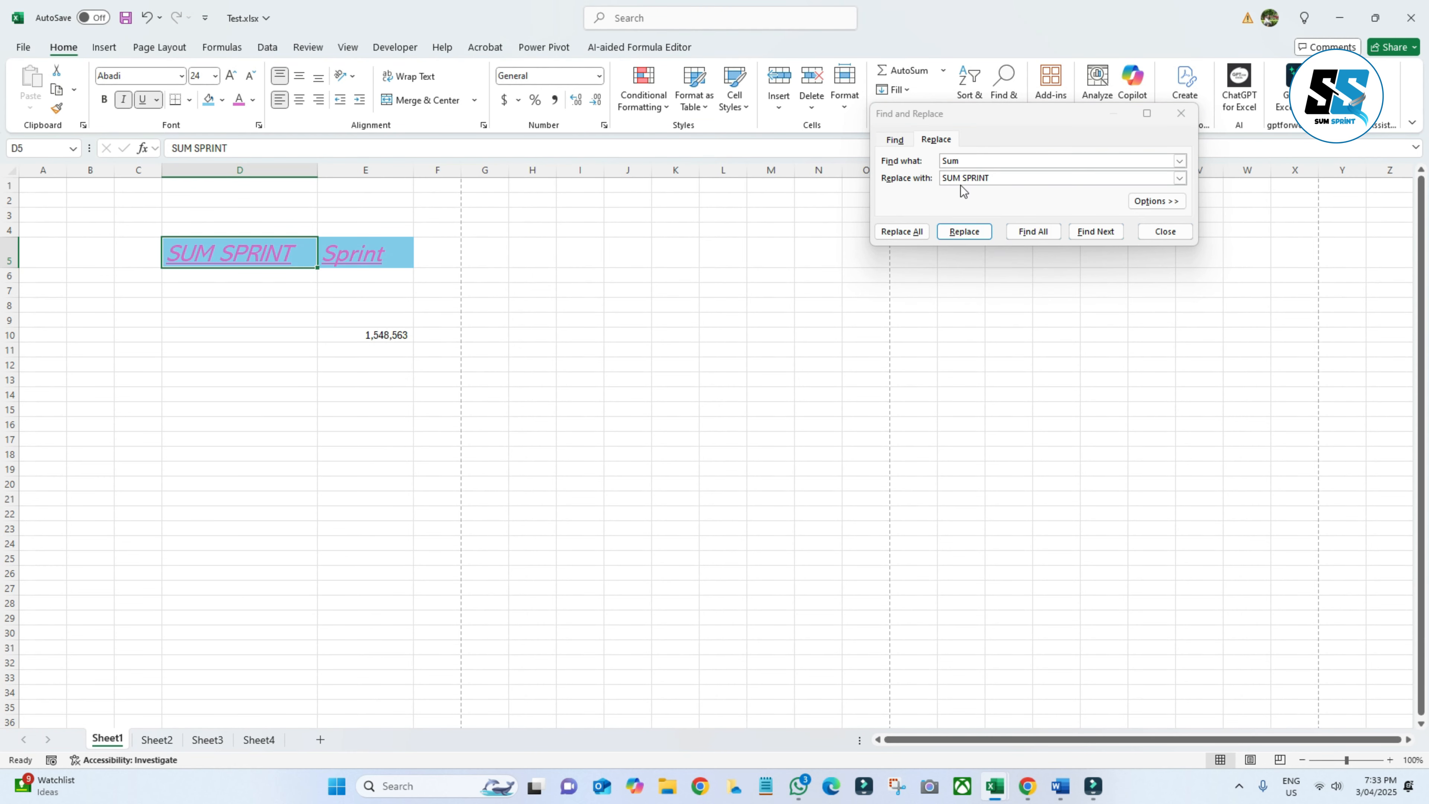
pyautogui.click(1176, 233)
pyautogui.click(1013, 108)
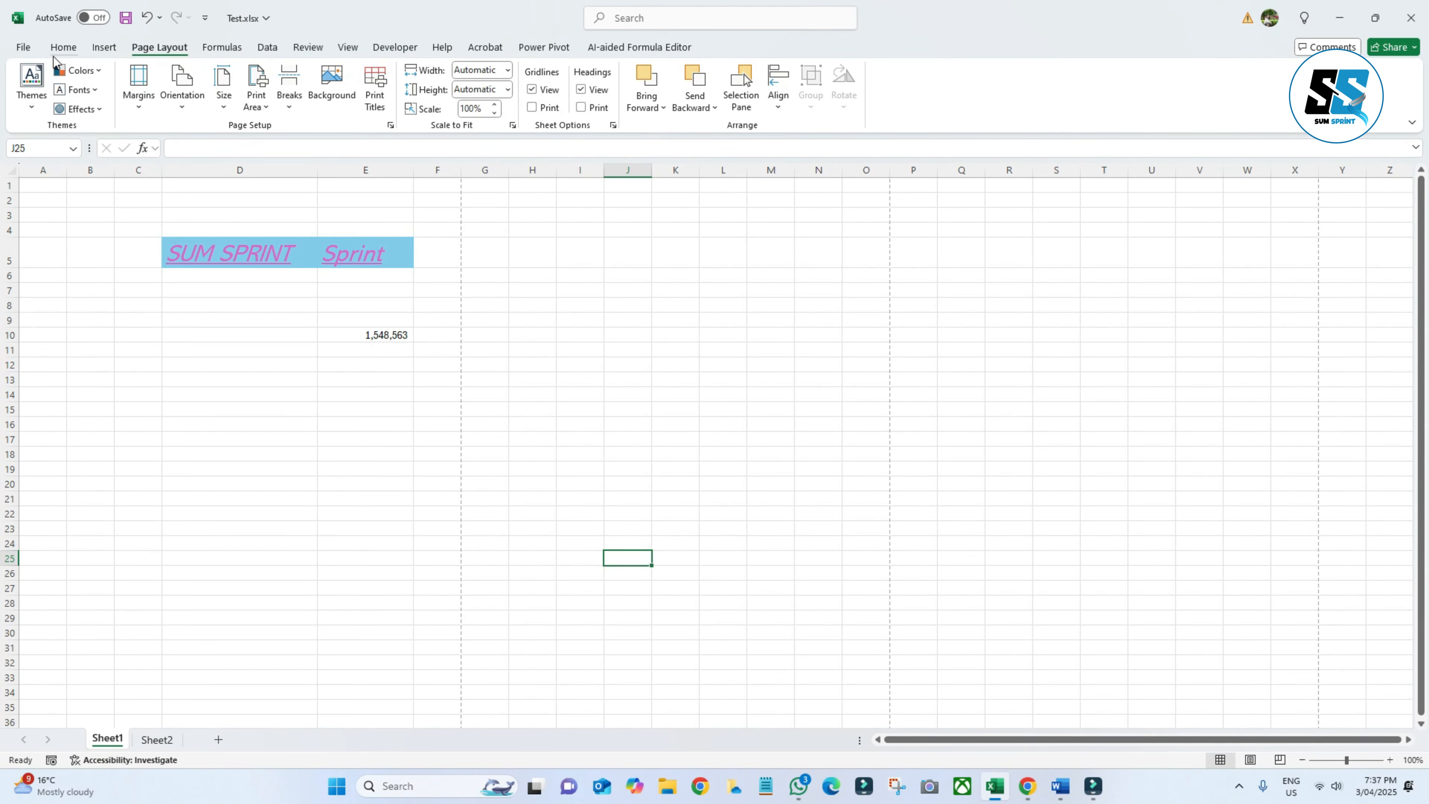
# On Sheet2, turn the range A1:F3 into a table with a header row, declining the data analysis suggestion
pyautogui.click(105, 50)
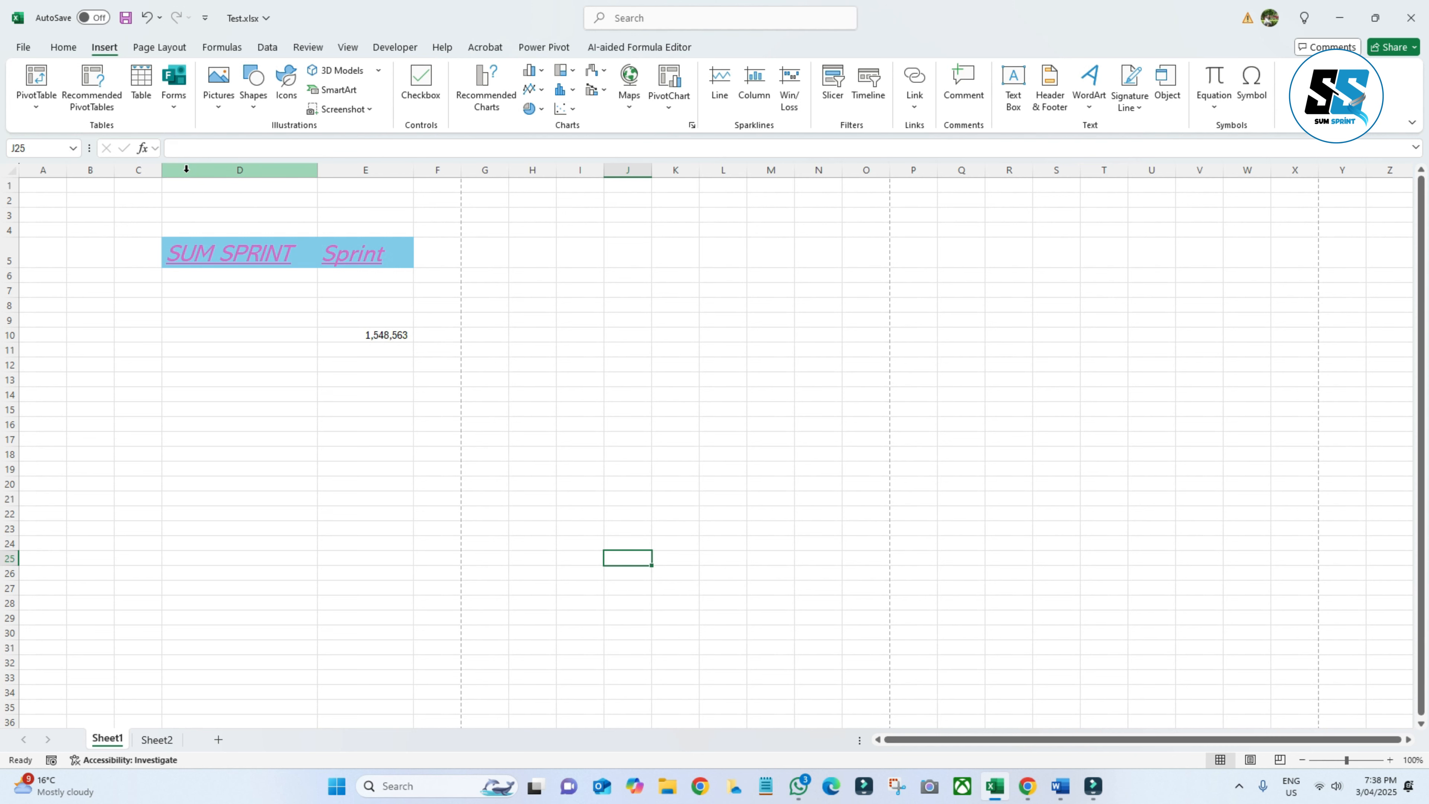
pyautogui.click(153, 739)
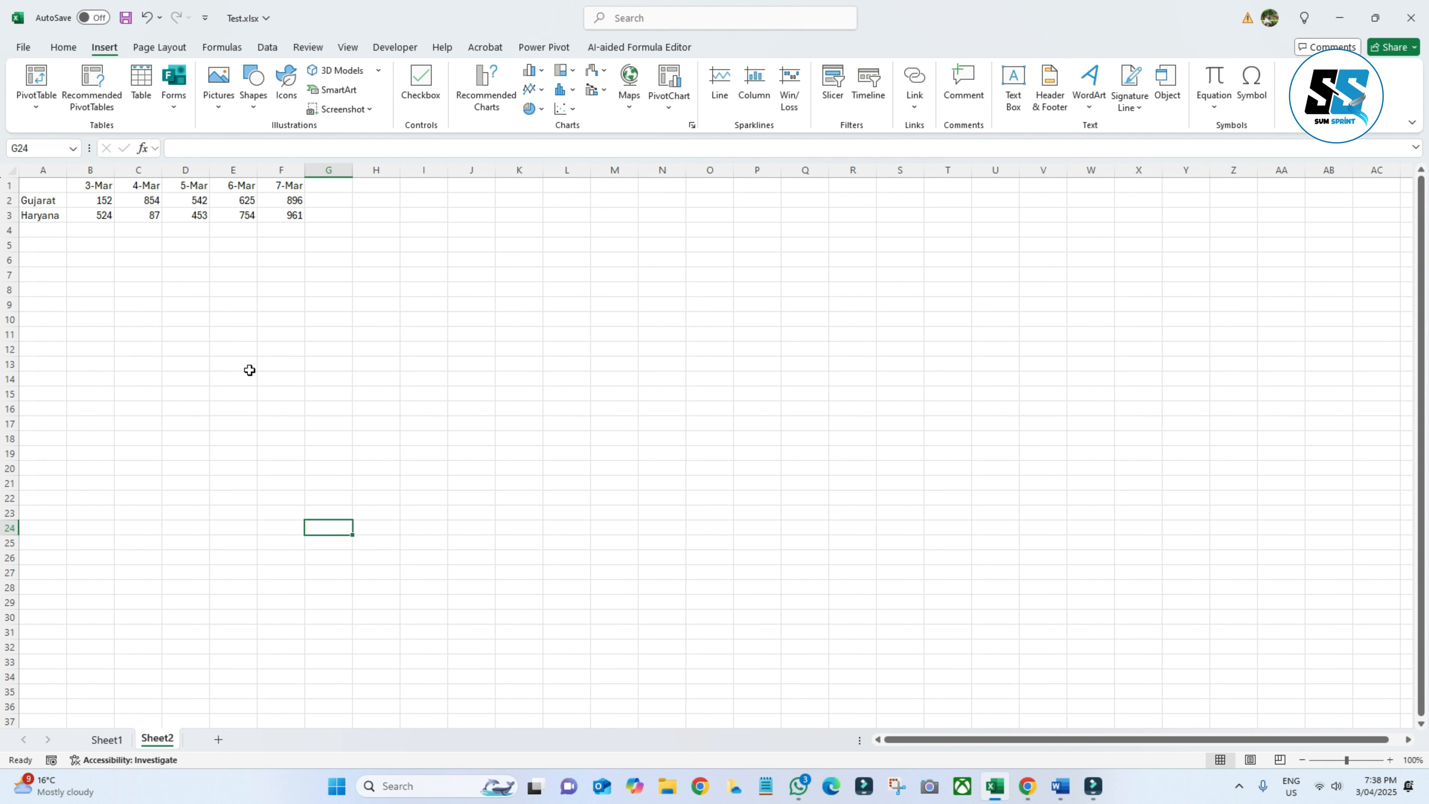
pyautogui.moveTo(45, 186); pyautogui.dragTo(276, 220)
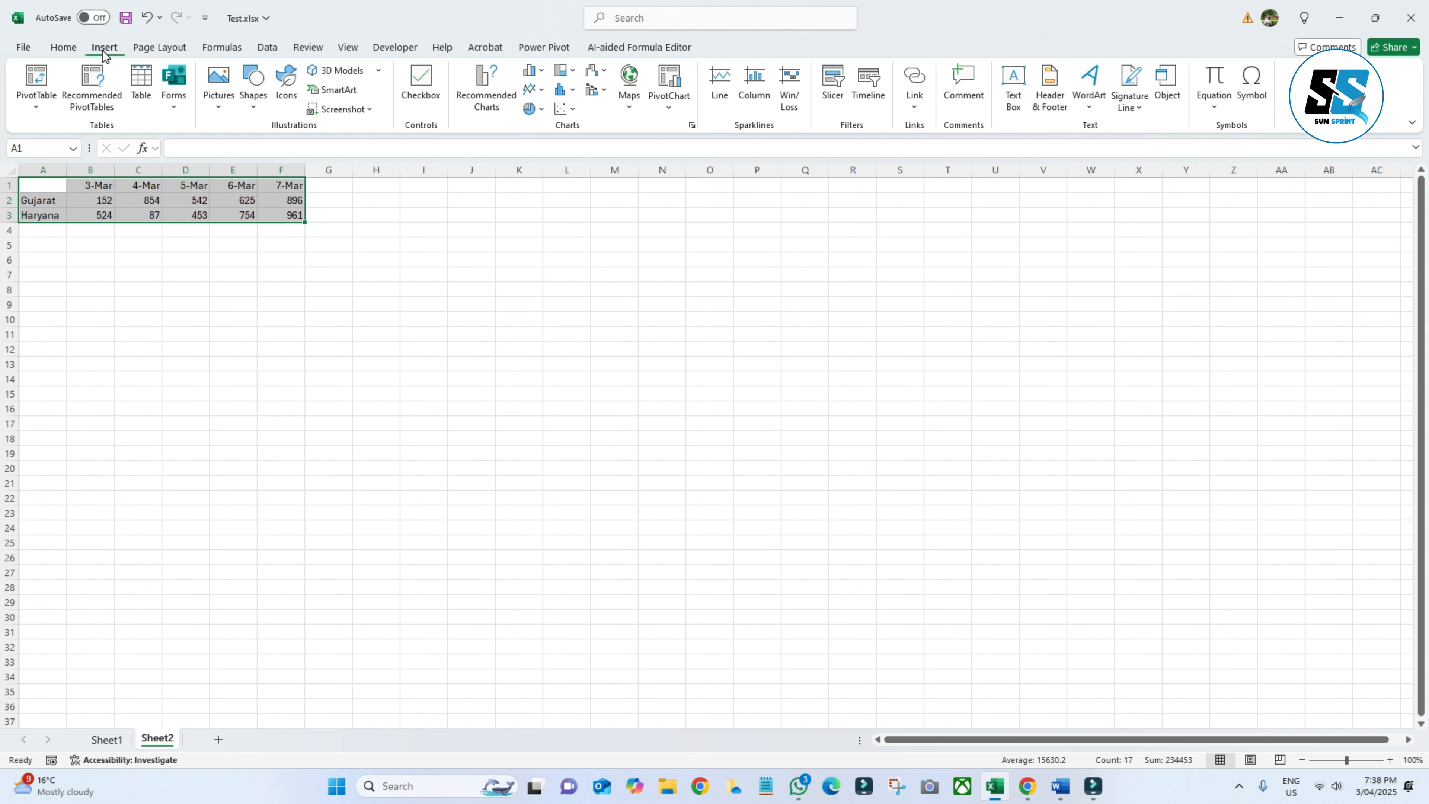
pyautogui.click(141, 99)
pyautogui.click(1023, 204)
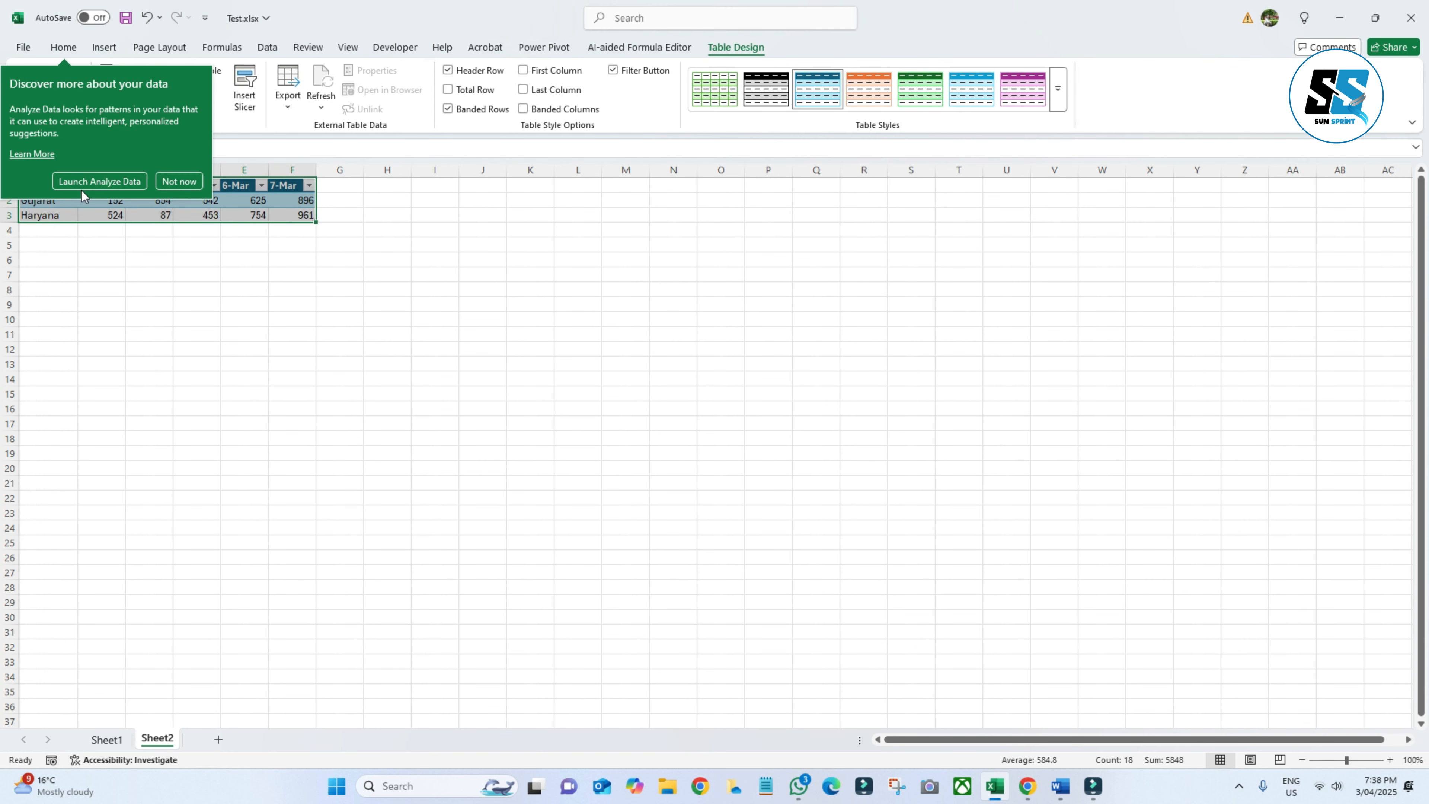
pyautogui.click(178, 182)
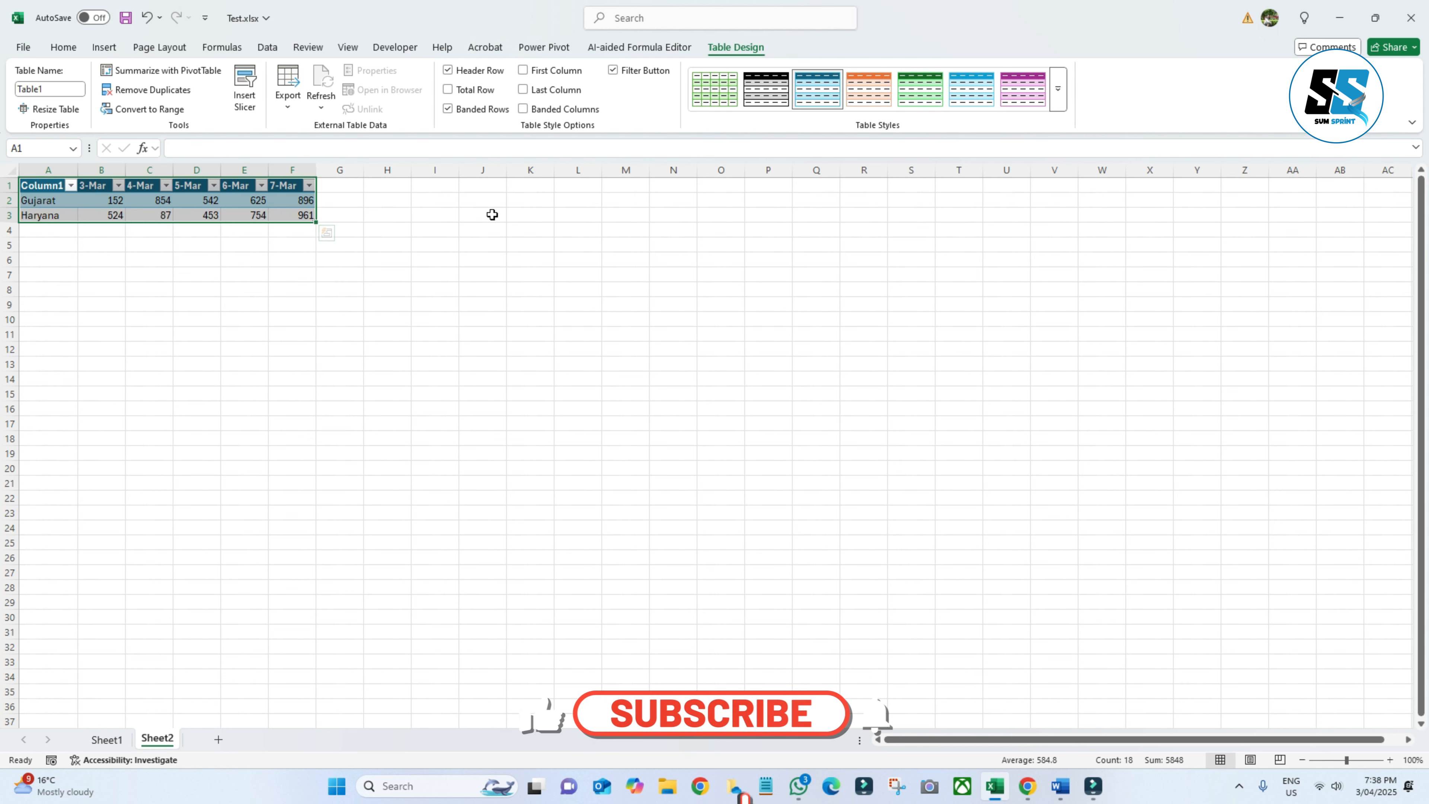
# Insert a 2-D clustered column chart of the table data and move it up beside the table
pyautogui.click(105, 47)
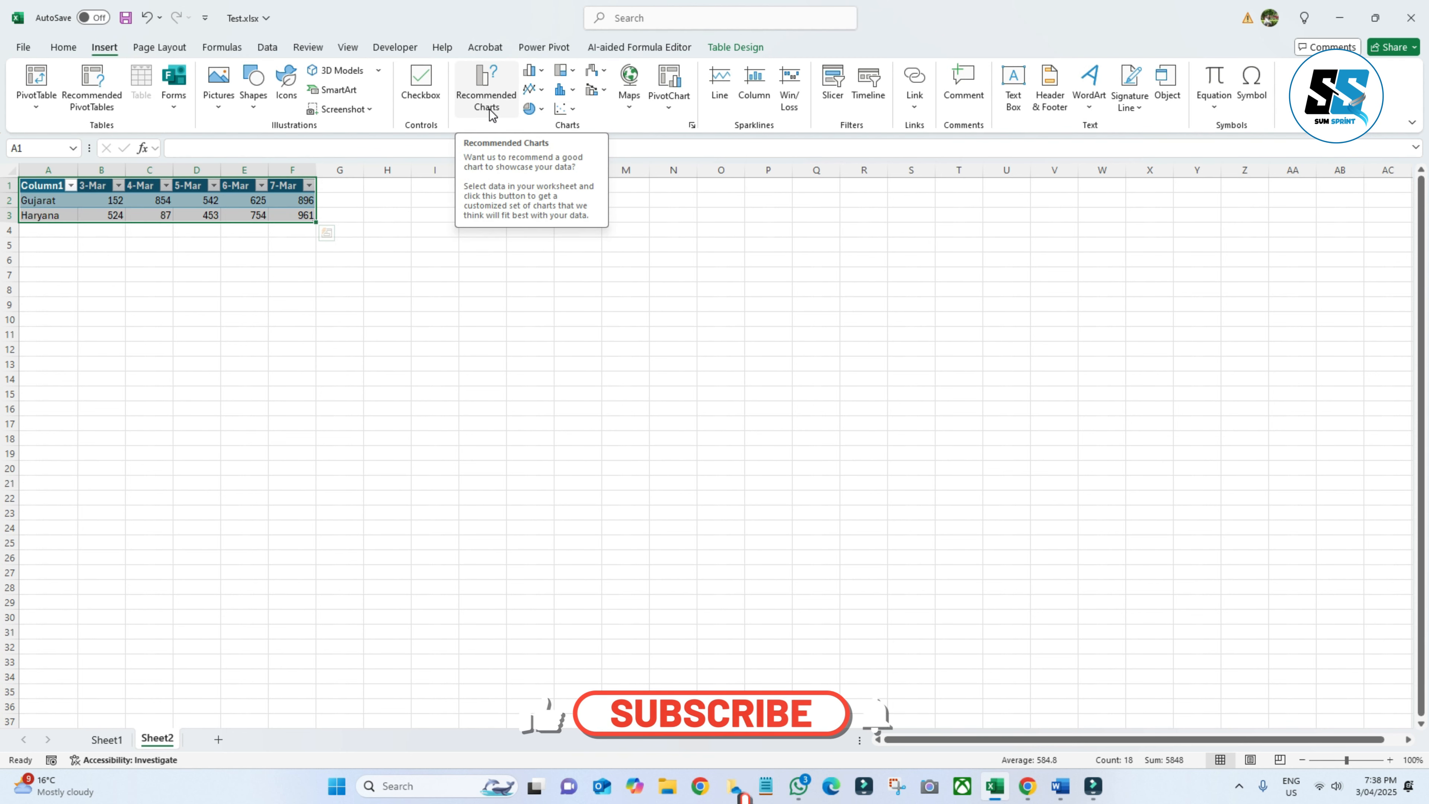
pyautogui.click(529, 72)
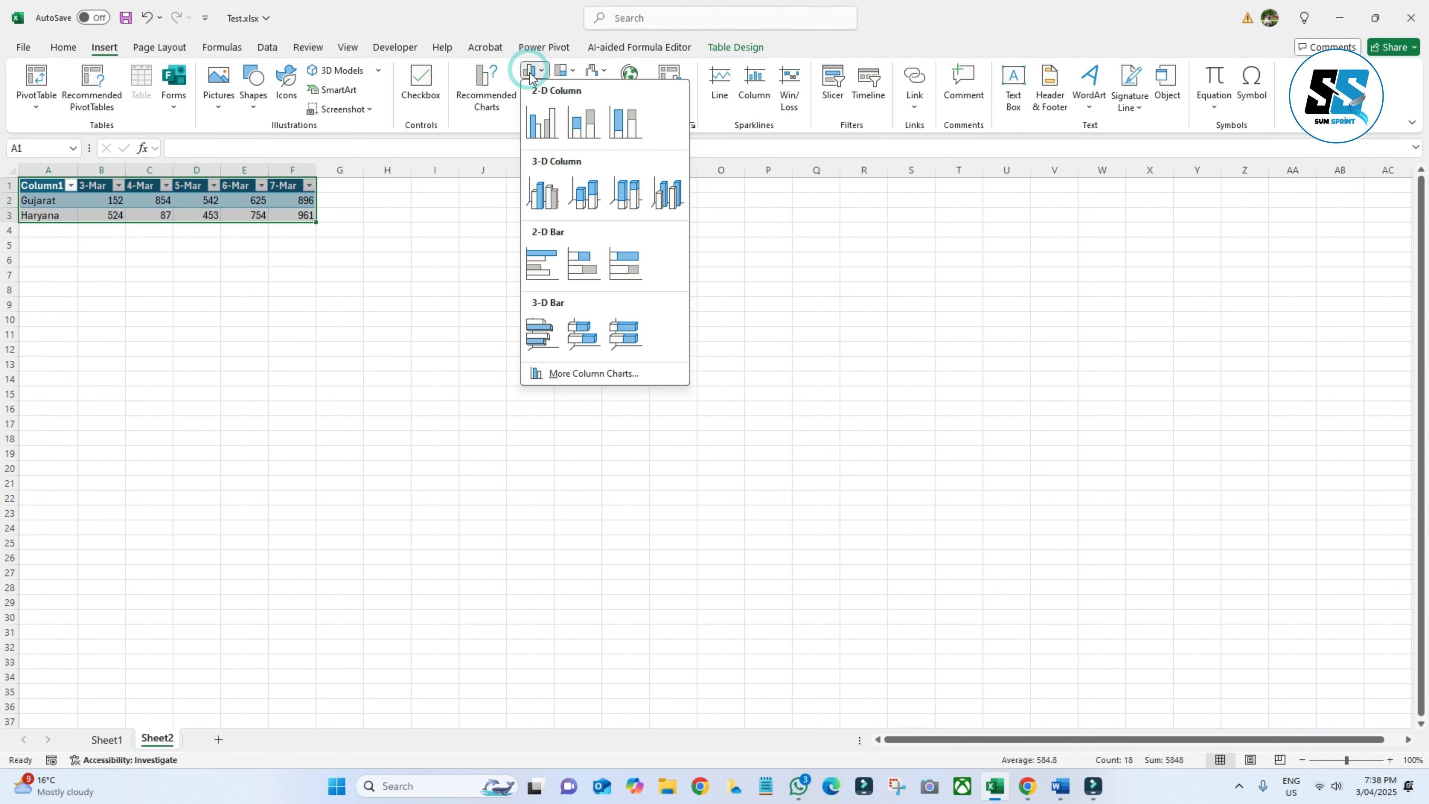
pyautogui.click(540, 121)
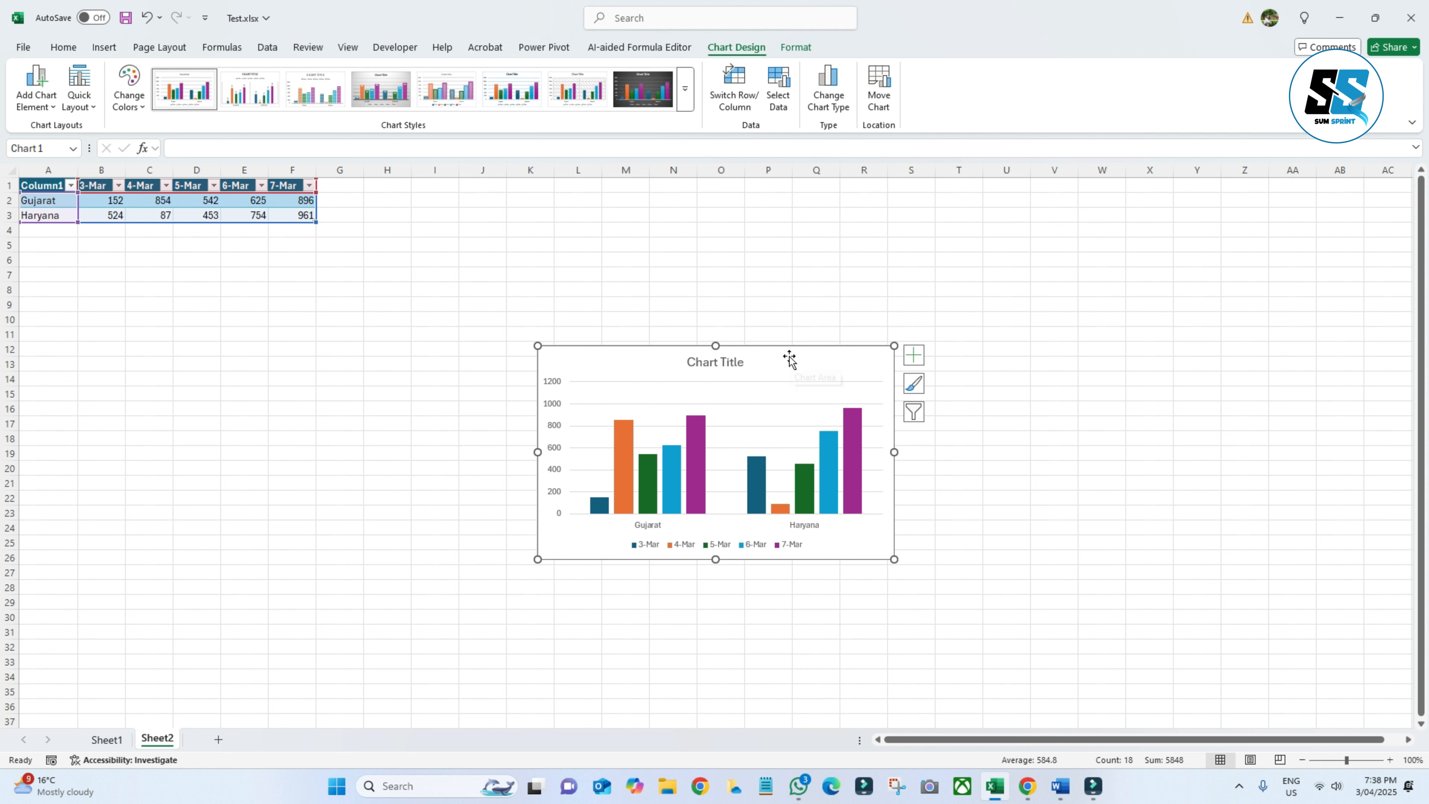
pyautogui.moveTo(788, 356); pyautogui.dragTo(756, 229)
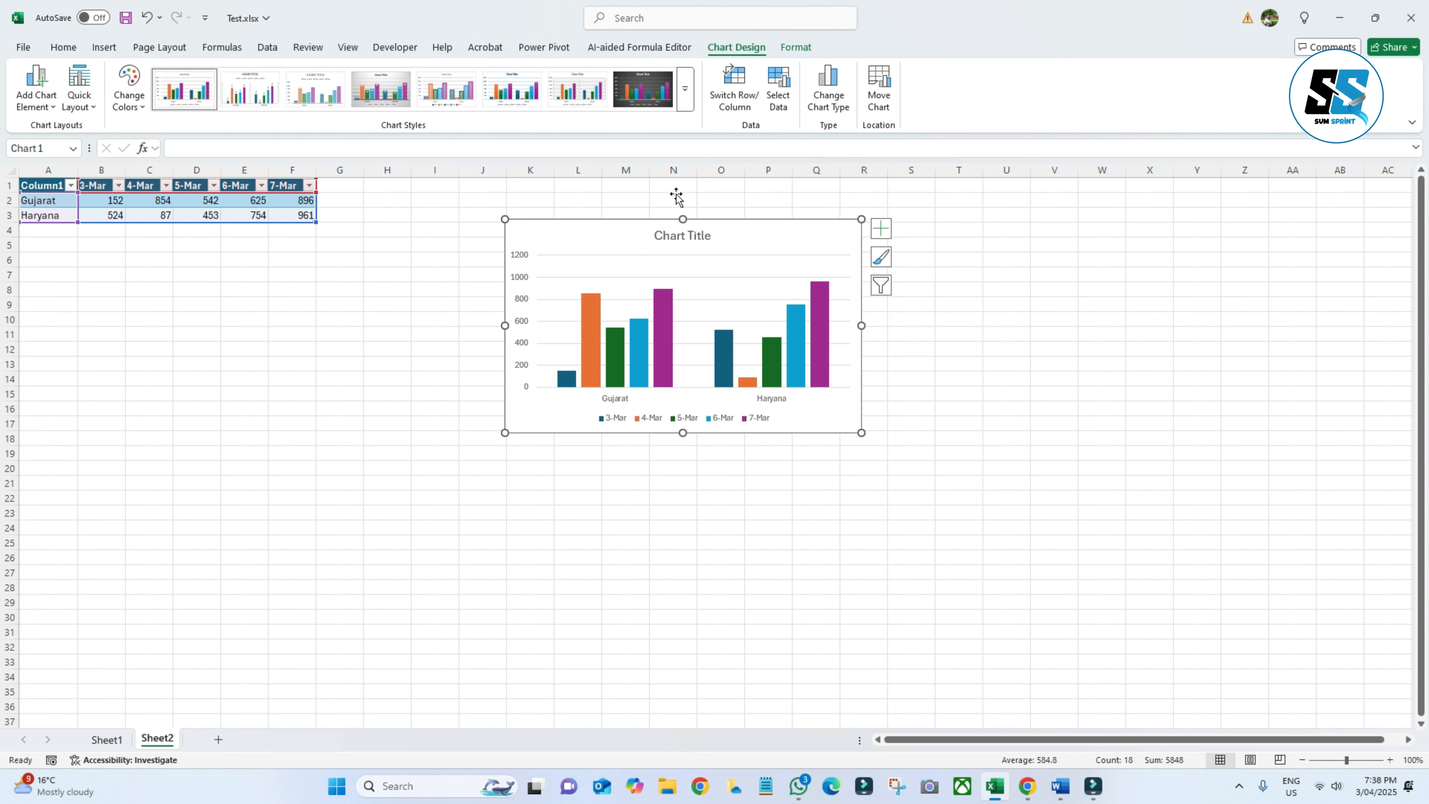
# Try the second chart style on the column chart and apply the third one
pyautogui.click(687, 91)
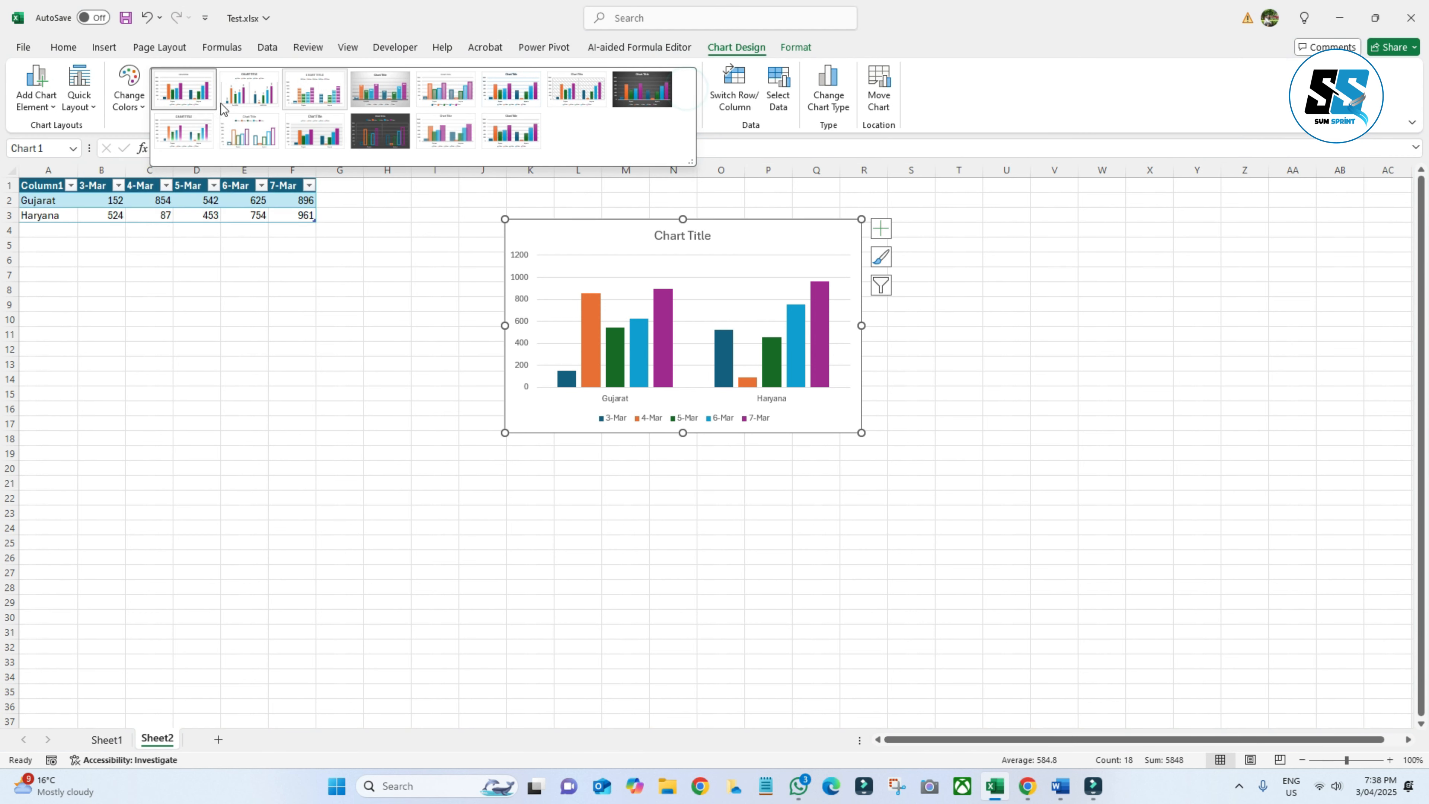
pyautogui.click(185, 91)
pyautogui.click(244, 92)
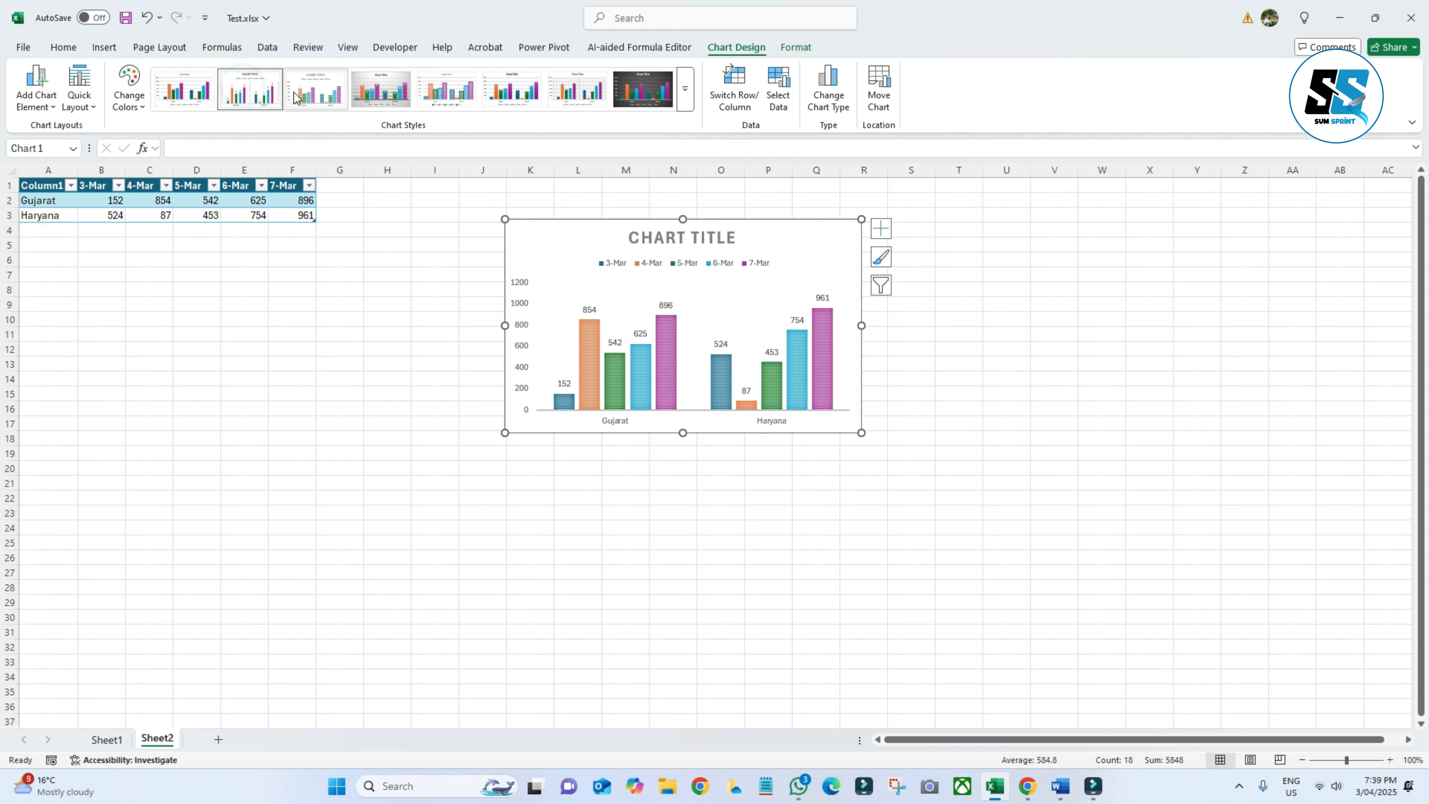
pyautogui.click(316, 90)
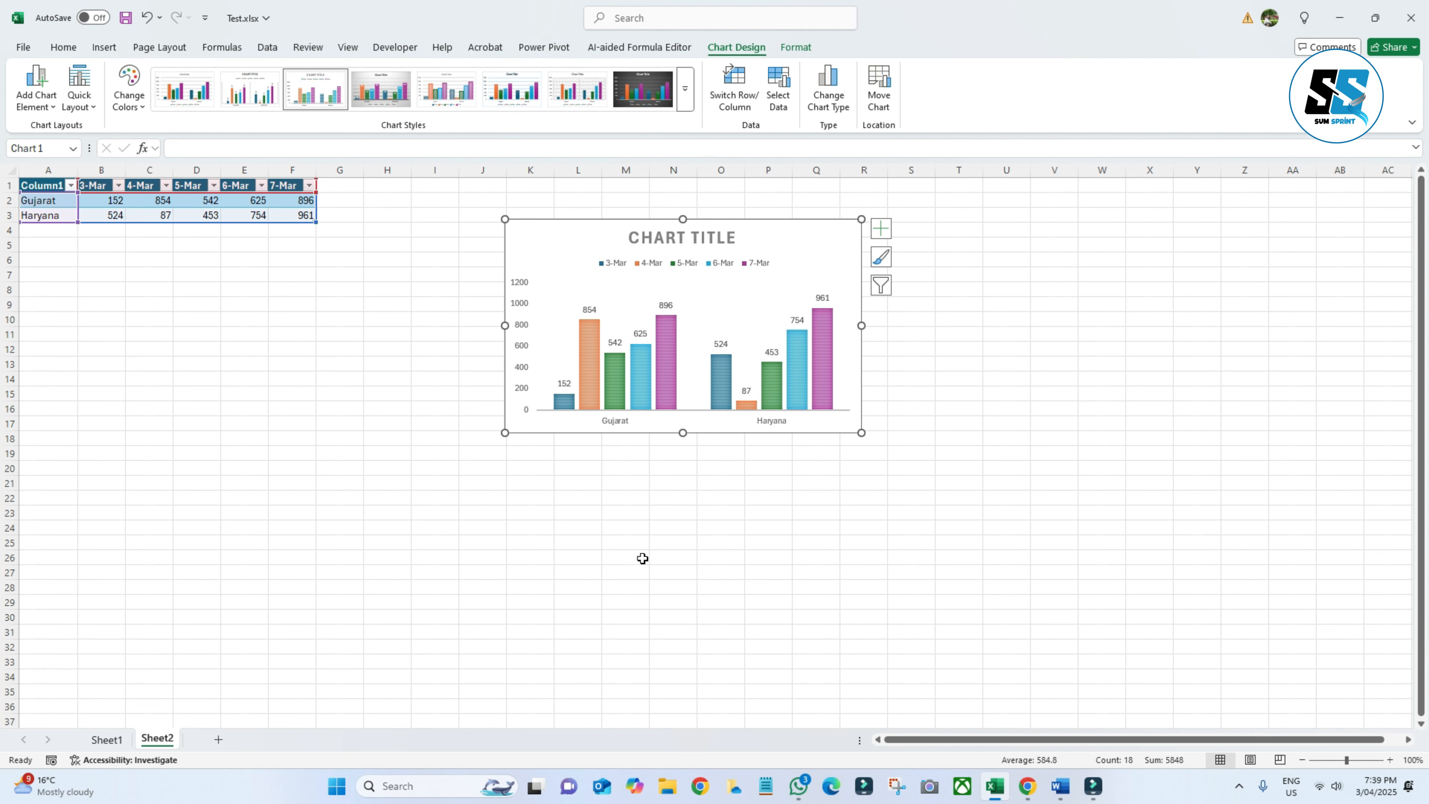
pyautogui.click(374, 503)
pyautogui.click(104, 50)
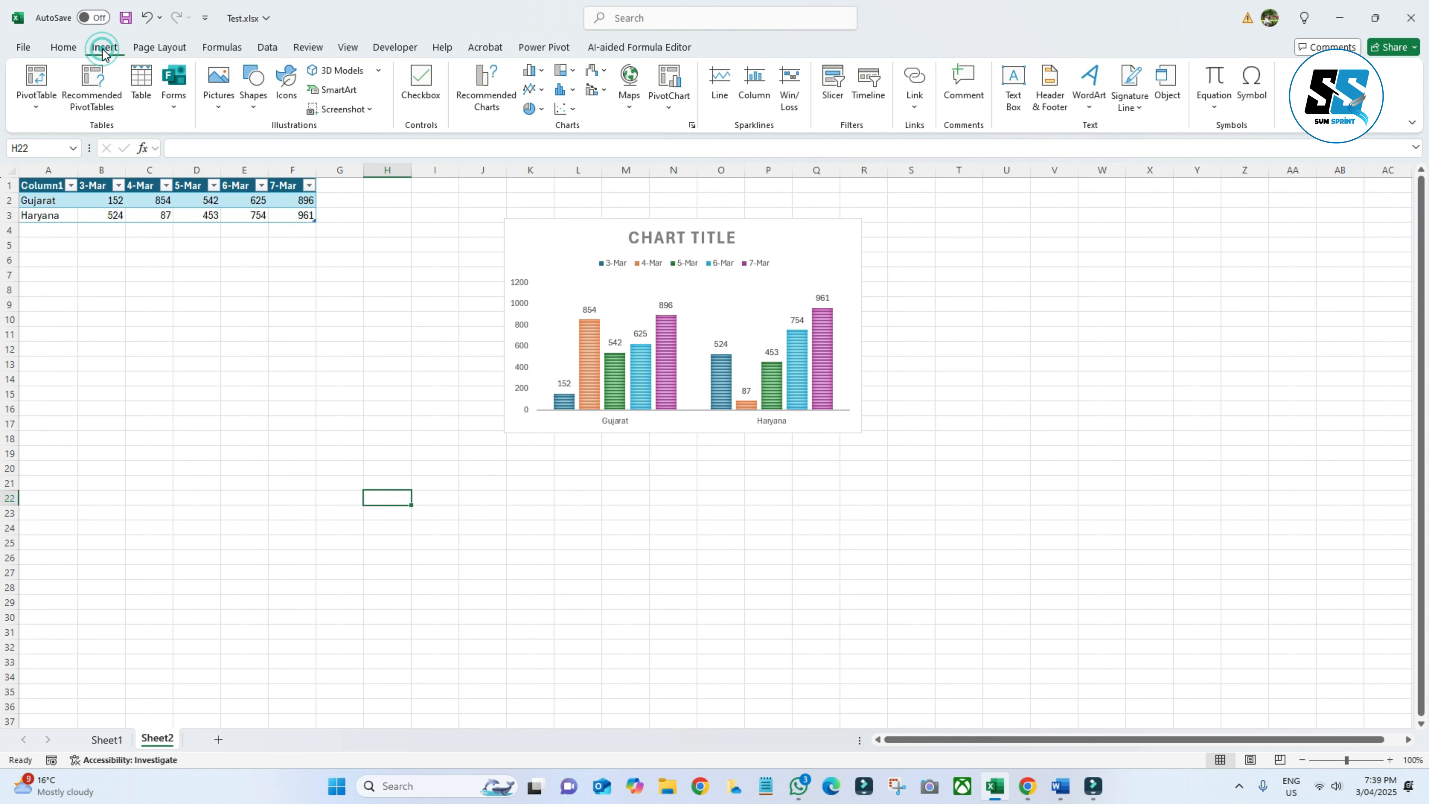
pyautogui.click(219, 106)
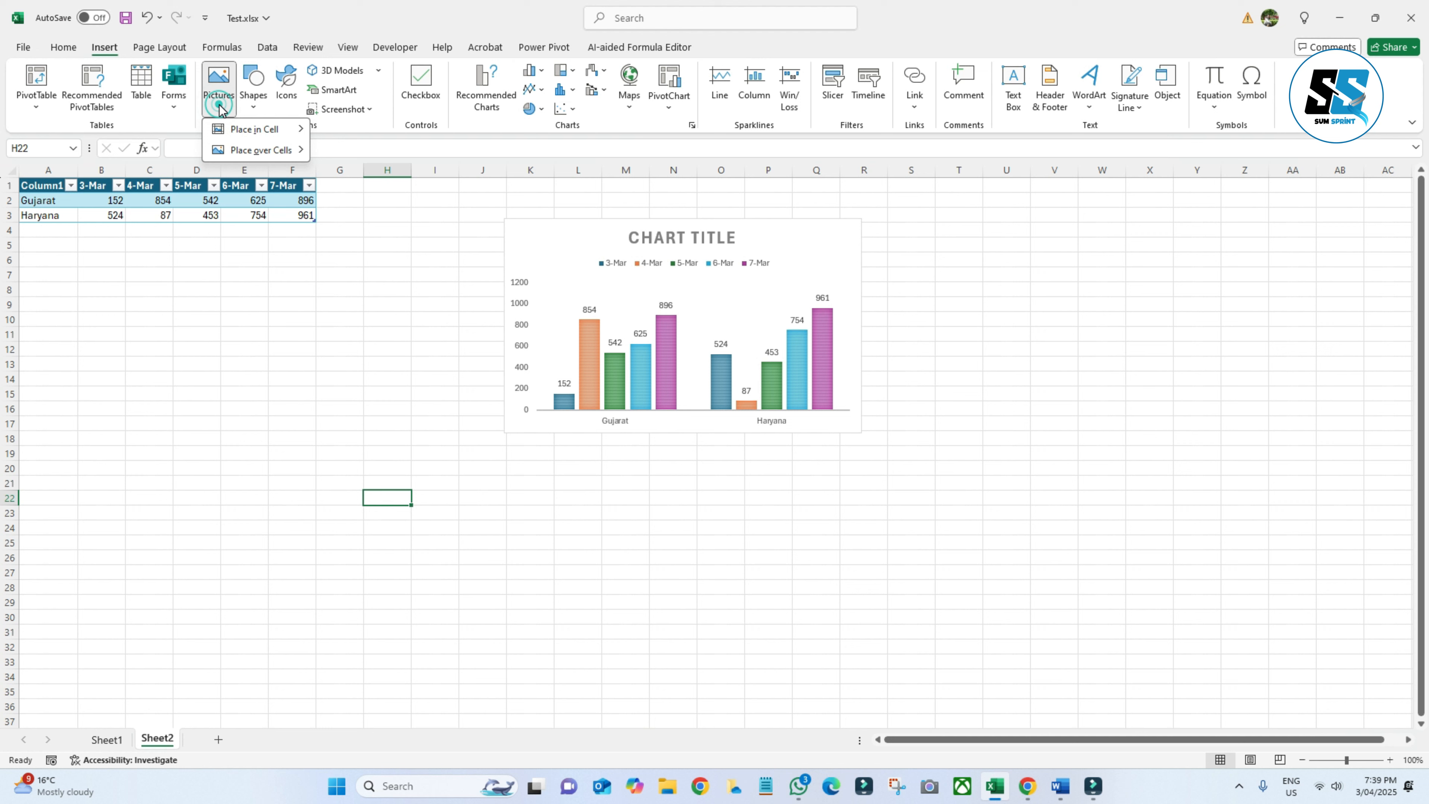
pyautogui.click(215, 309)
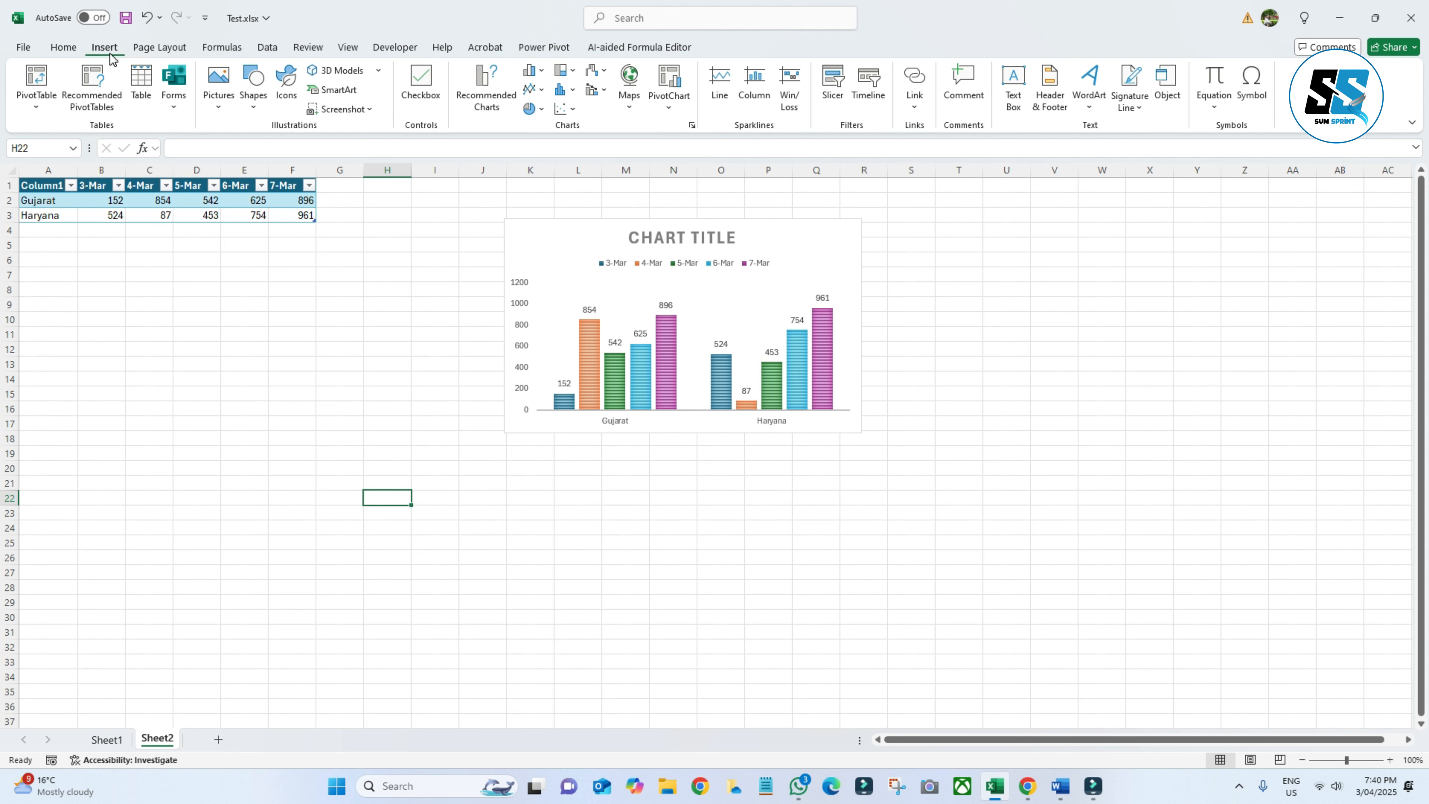
# Hide the gridlines on Sheet2 and show them again
pyautogui.click(148, 50)
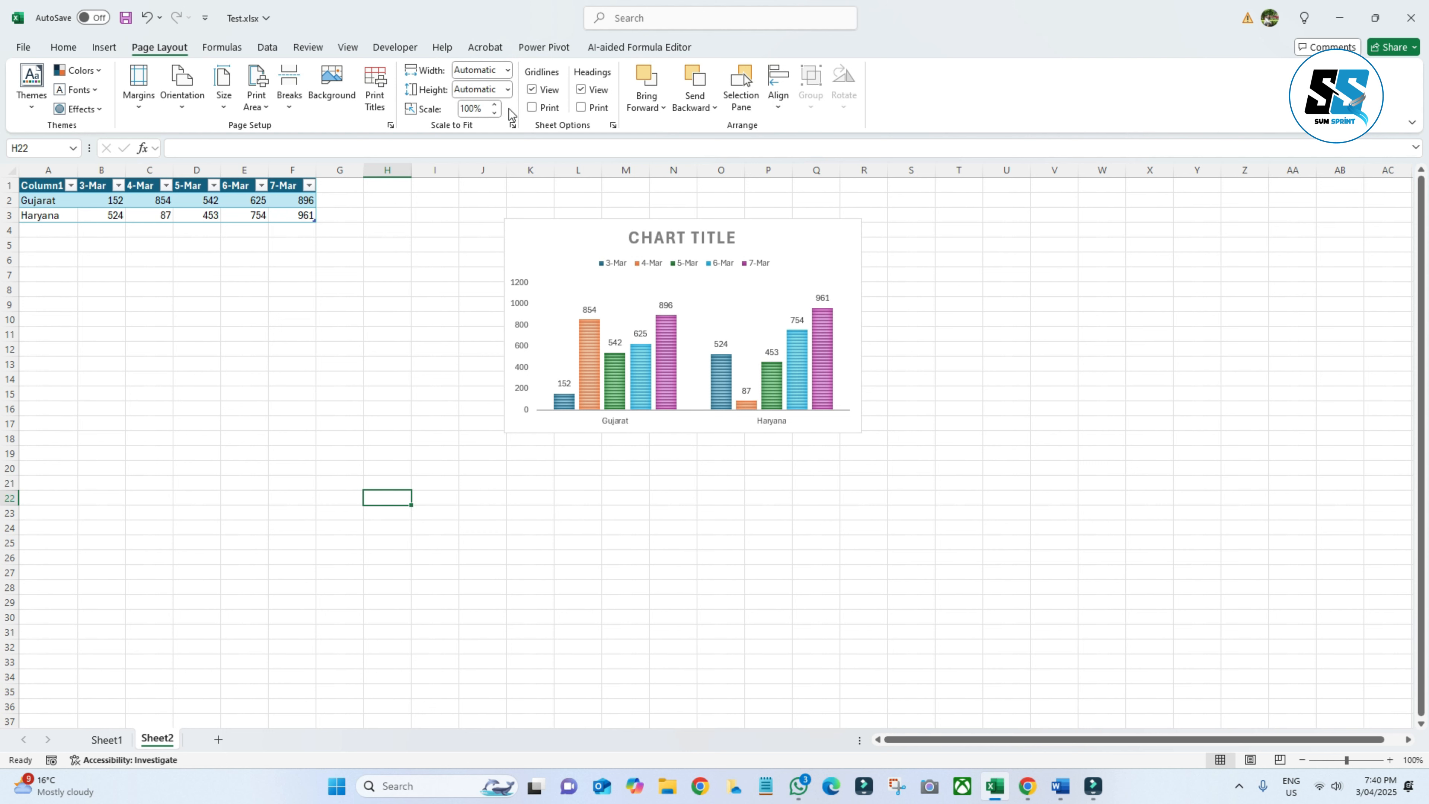
pyautogui.click(532, 91)
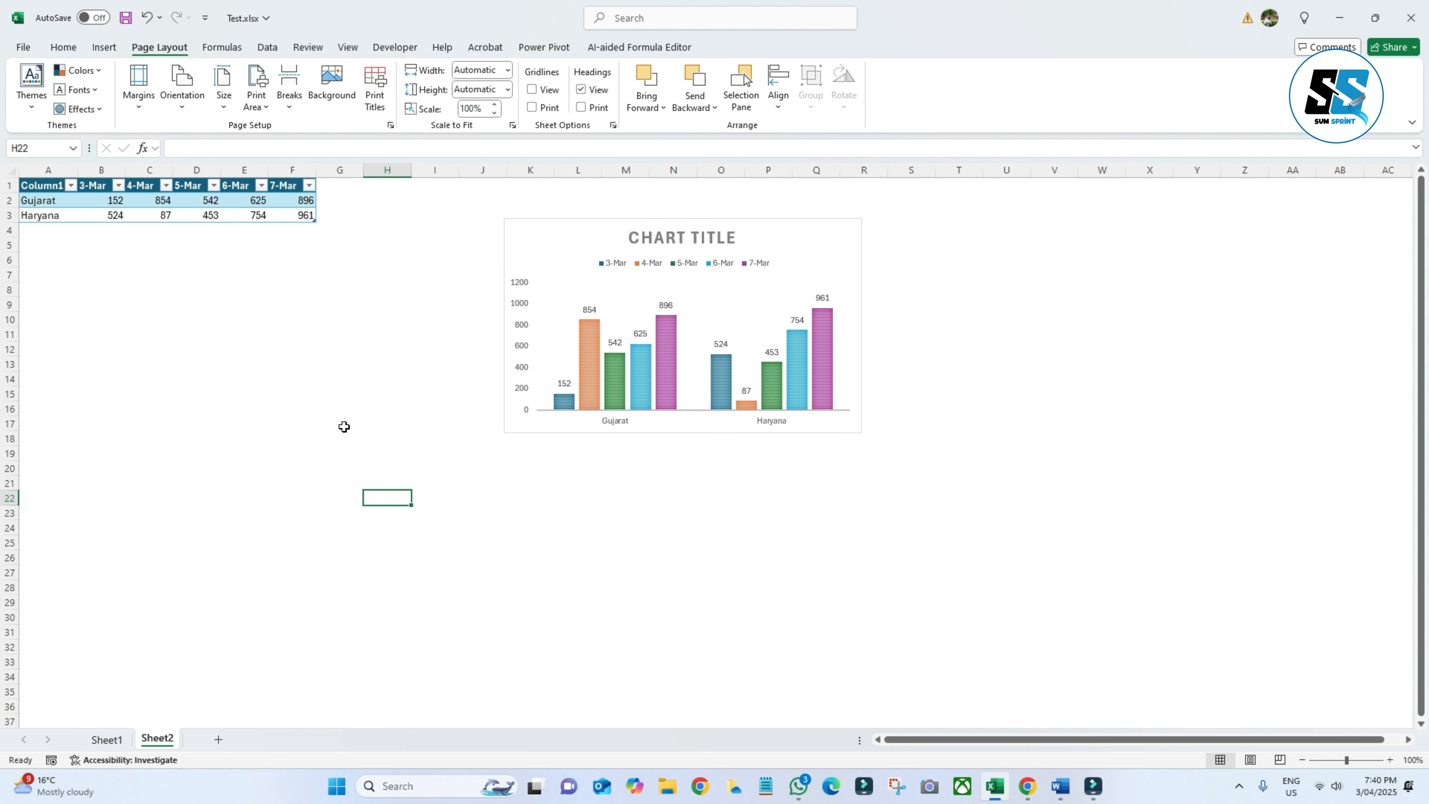
pyautogui.click(534, 92)
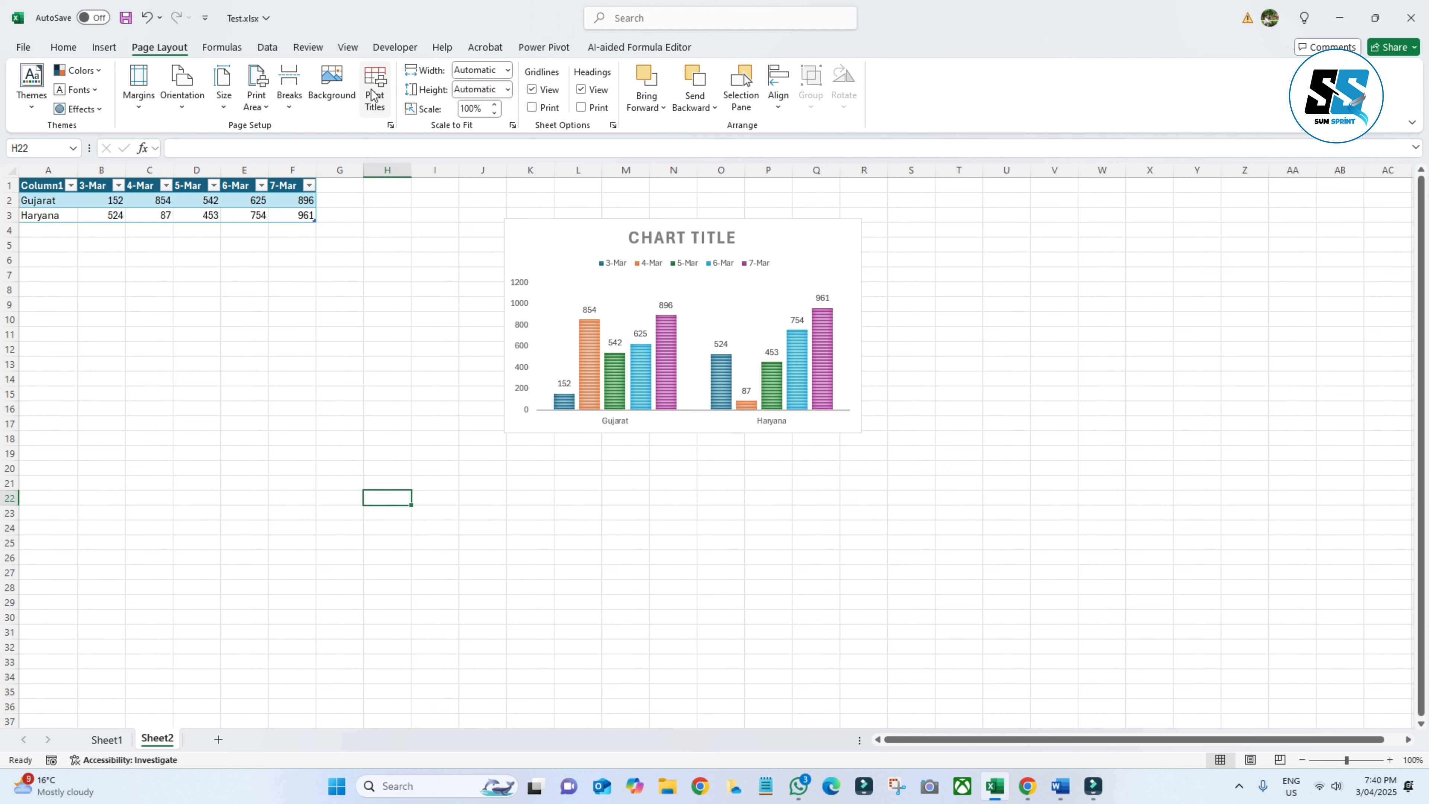
pyautogui.click(290, 376)
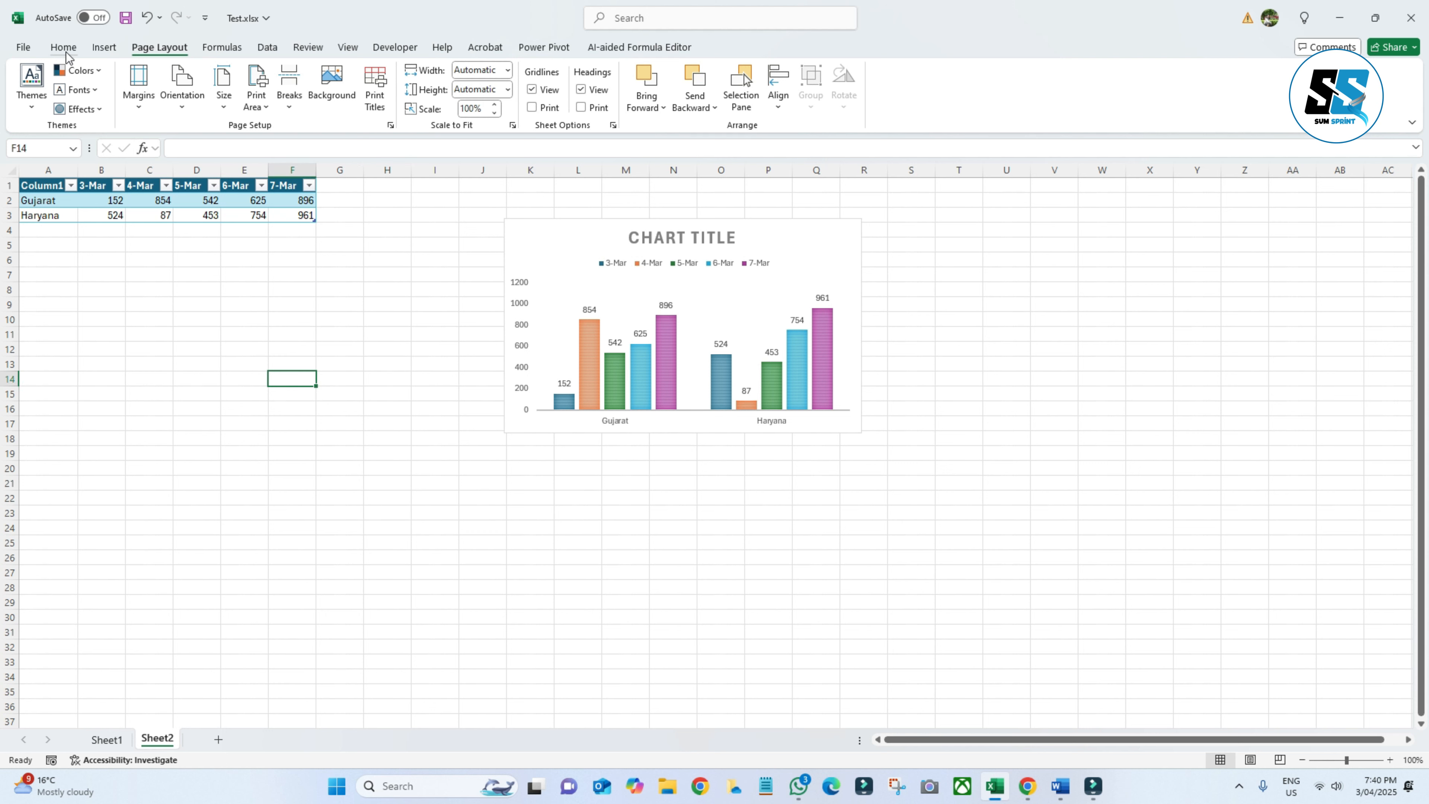
# In G2, total the Gujarat values from 3-Mar to 7-Mar with a SUM formula and review the finished formula
pyautogui.click(222, 48)
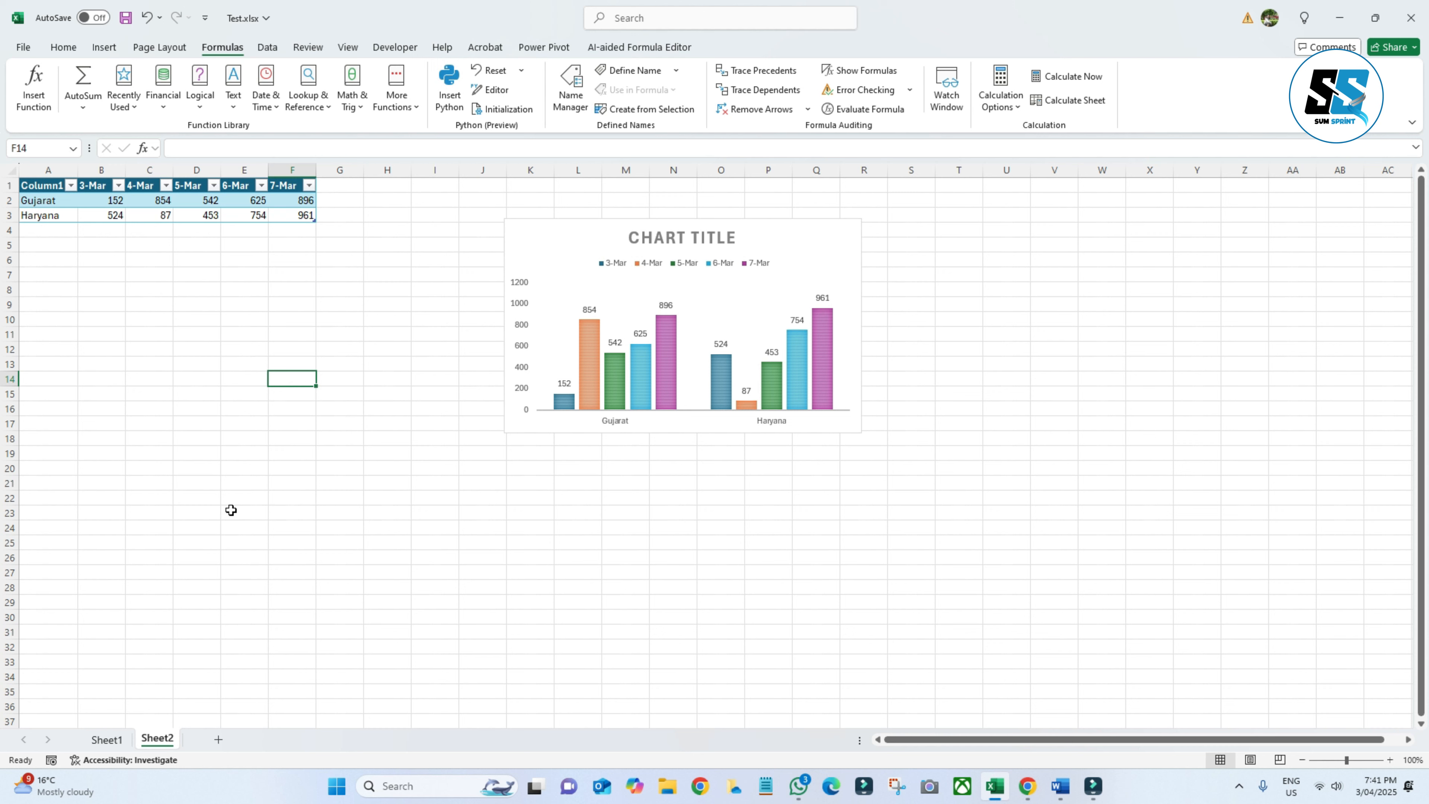
pyautogui.click(339, 334)
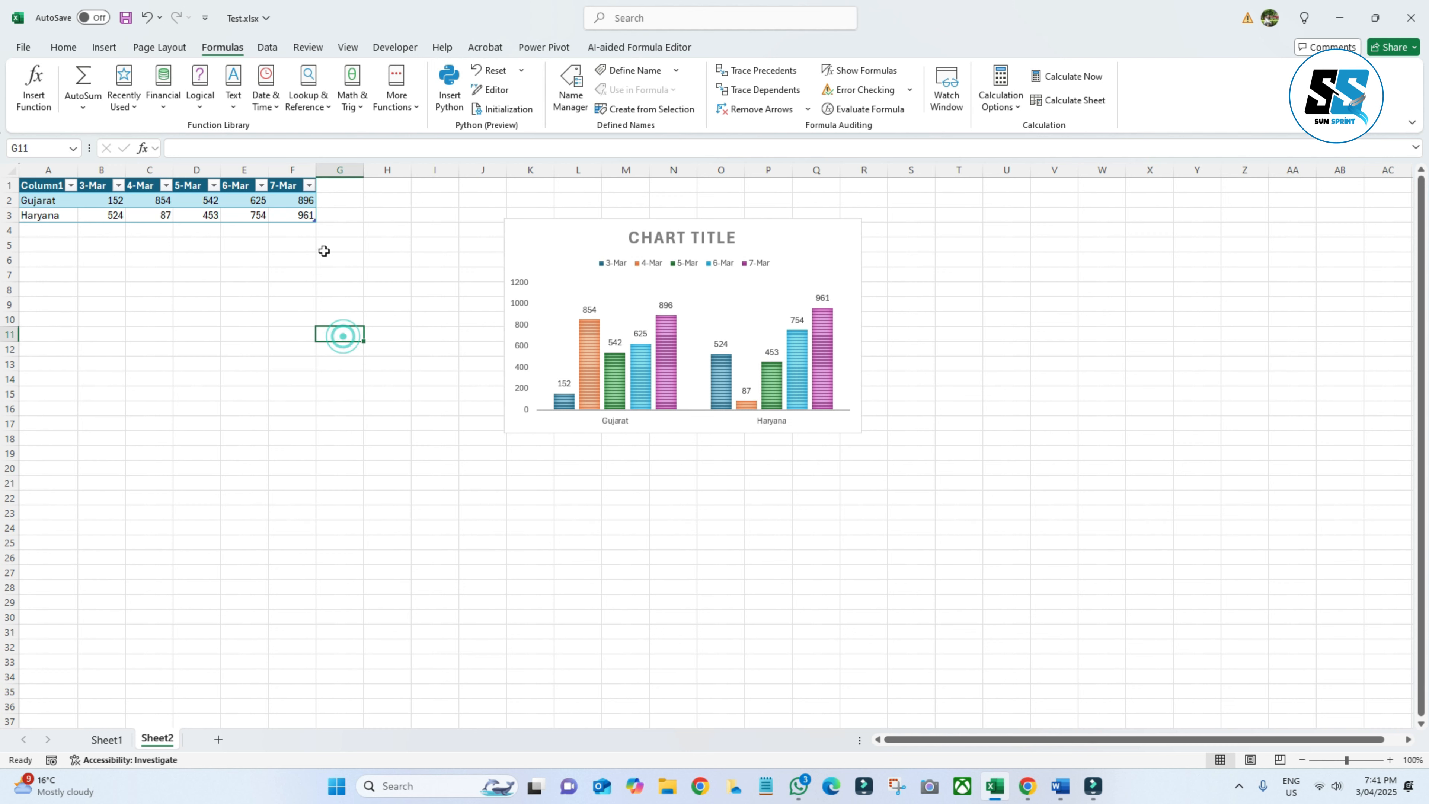
pyautogui.click(347, 200)
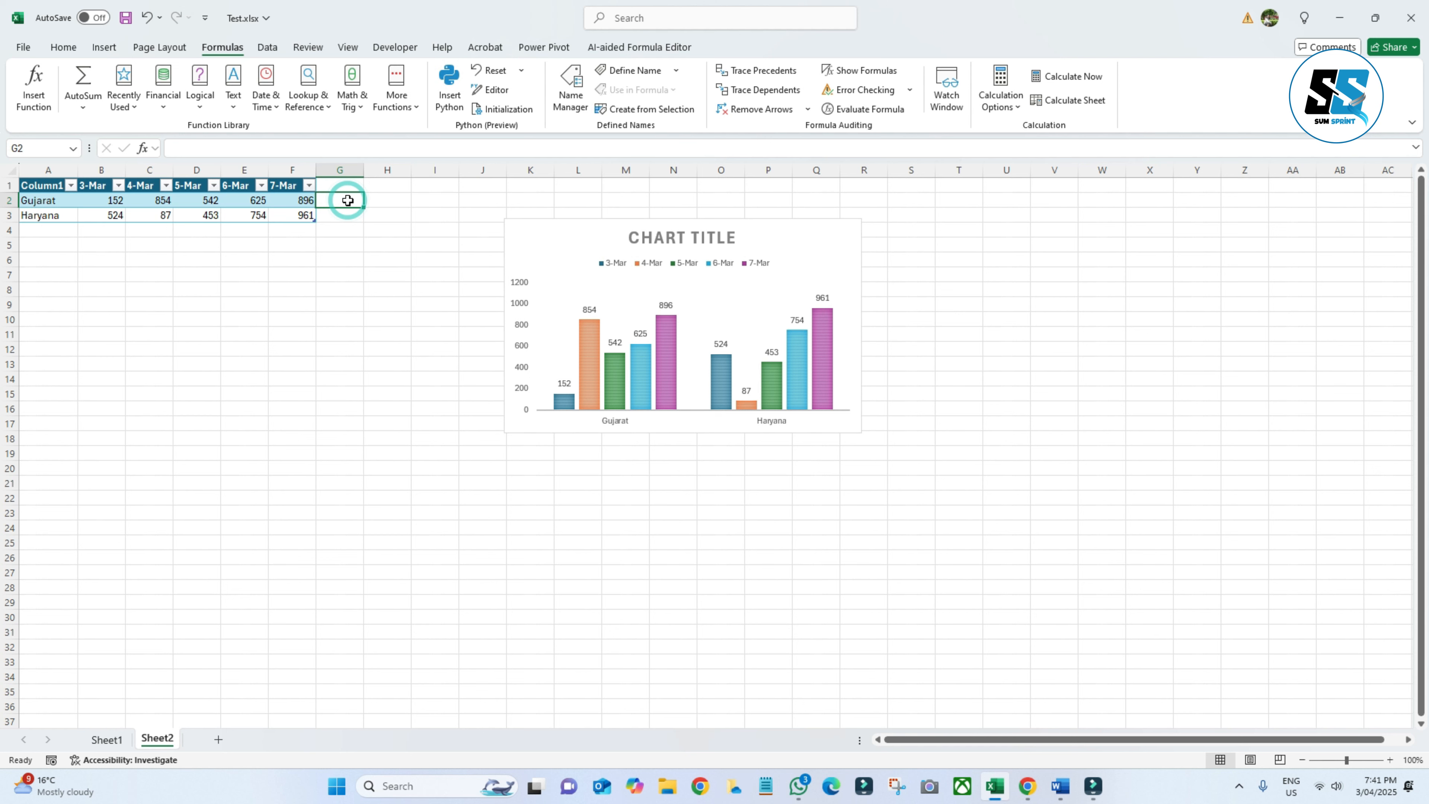
pyautogui.write('=')
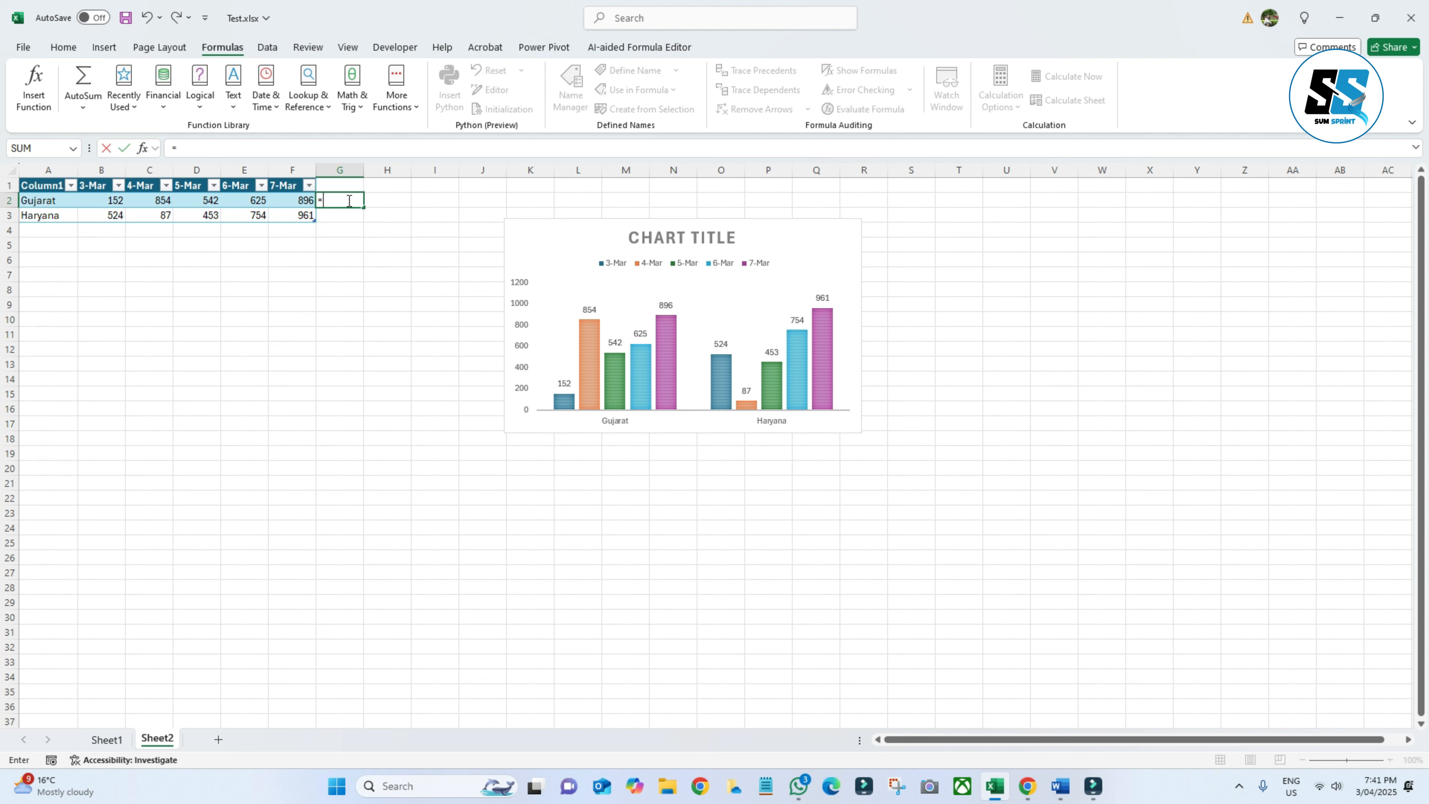
pyautogui.write('sum')
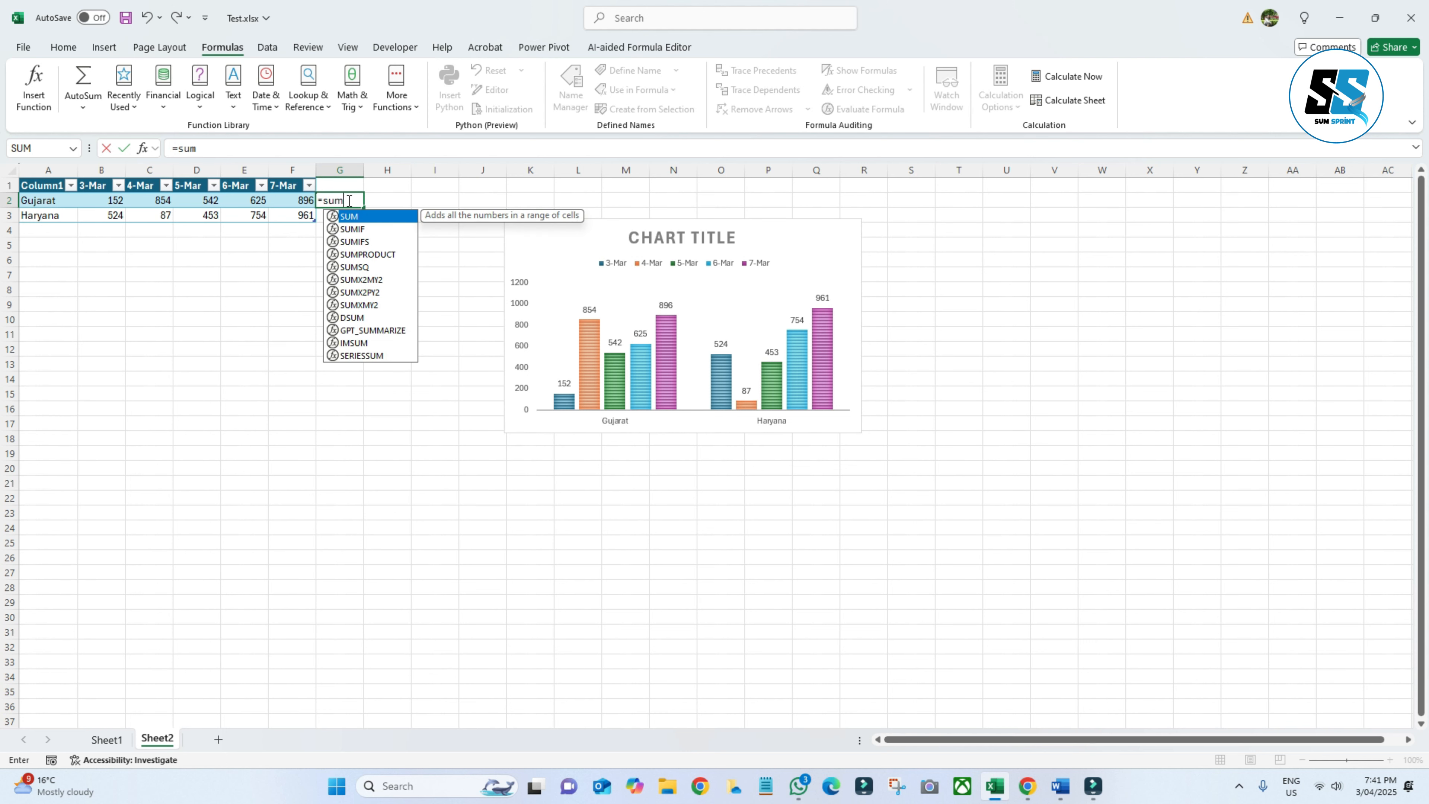
pyautogui.doubleClick(354, 217)
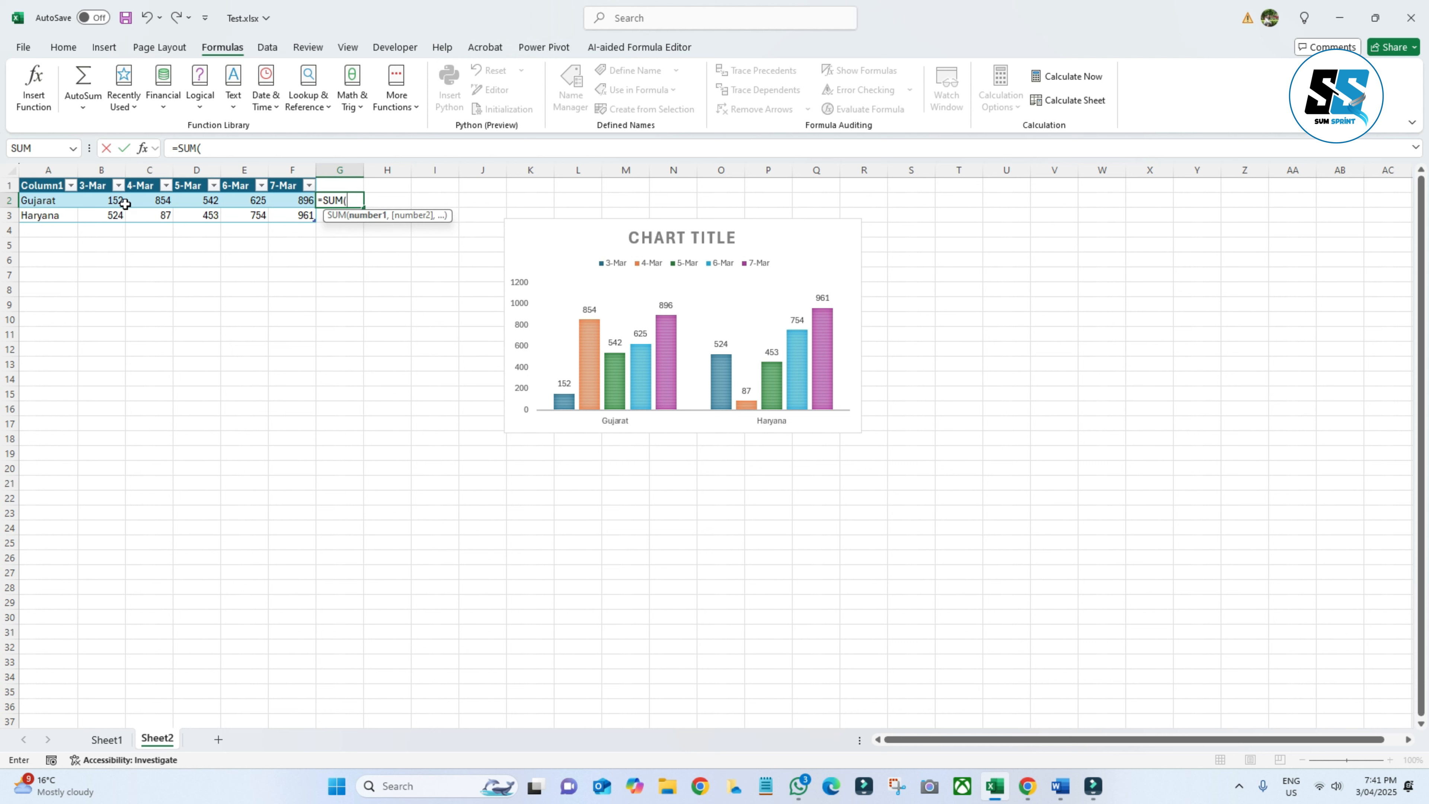
pyautogui.moveTo(117, 202); pyautogui.dragTo(296, 207)
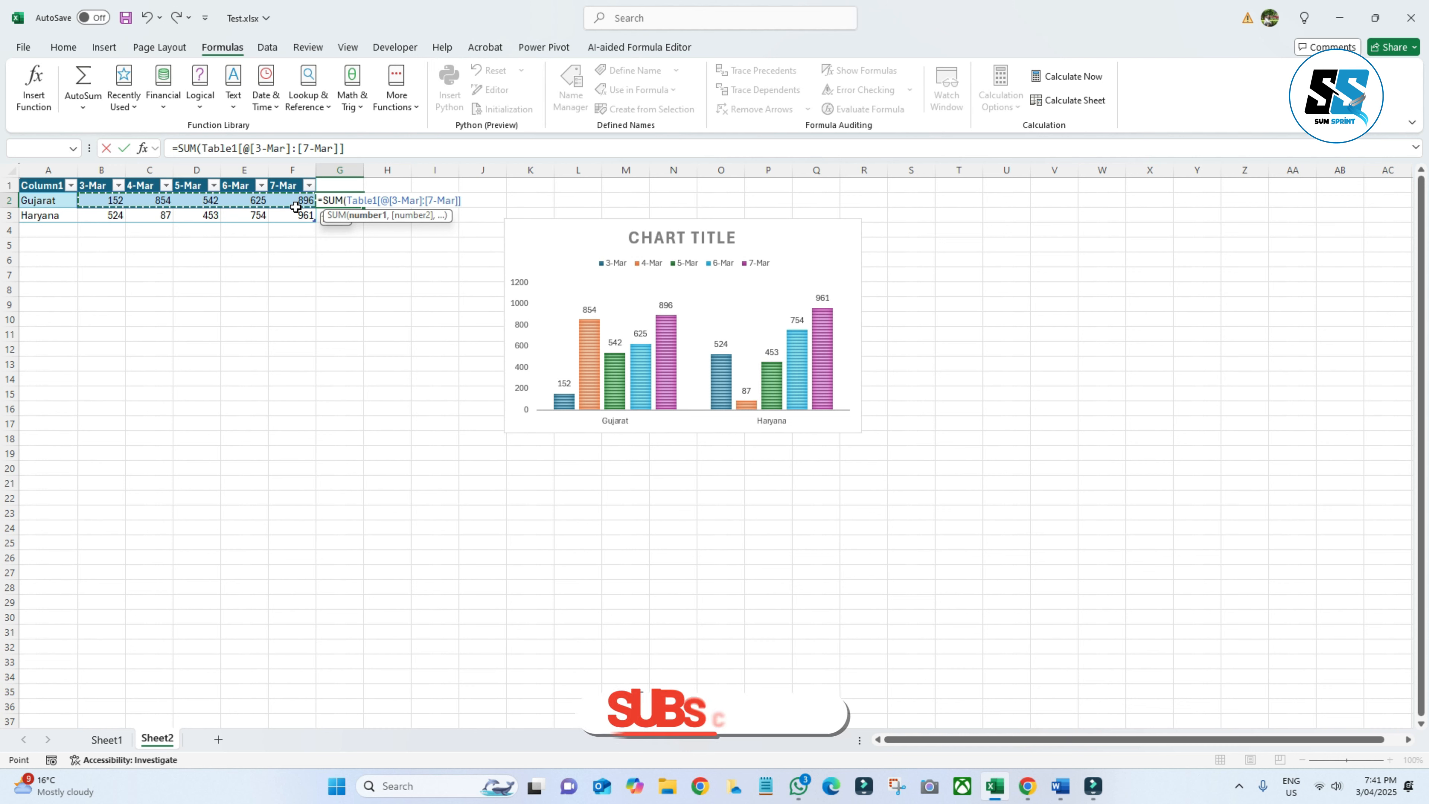
pyautogui.press('Return')
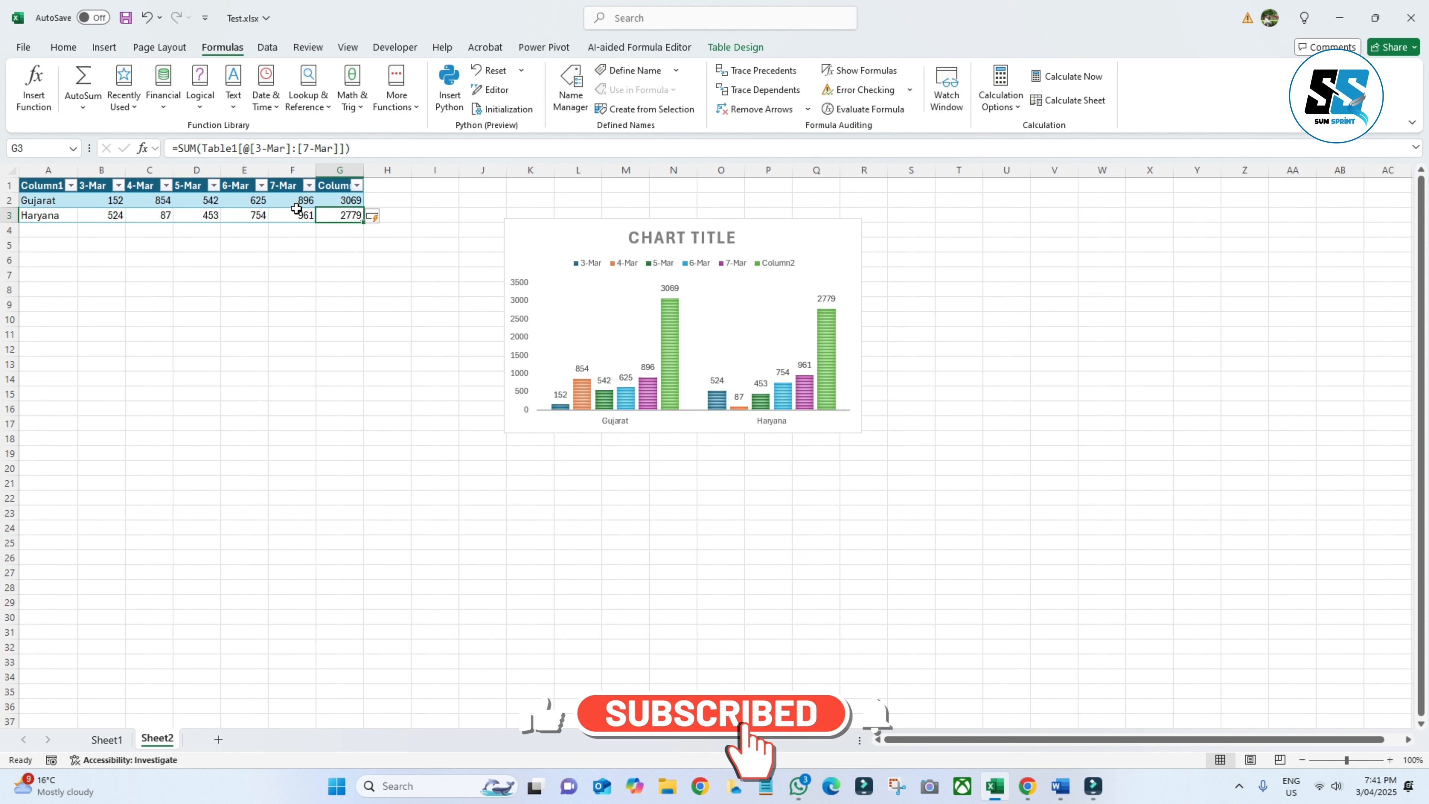
pyautogui.doubleClick(337, 200)
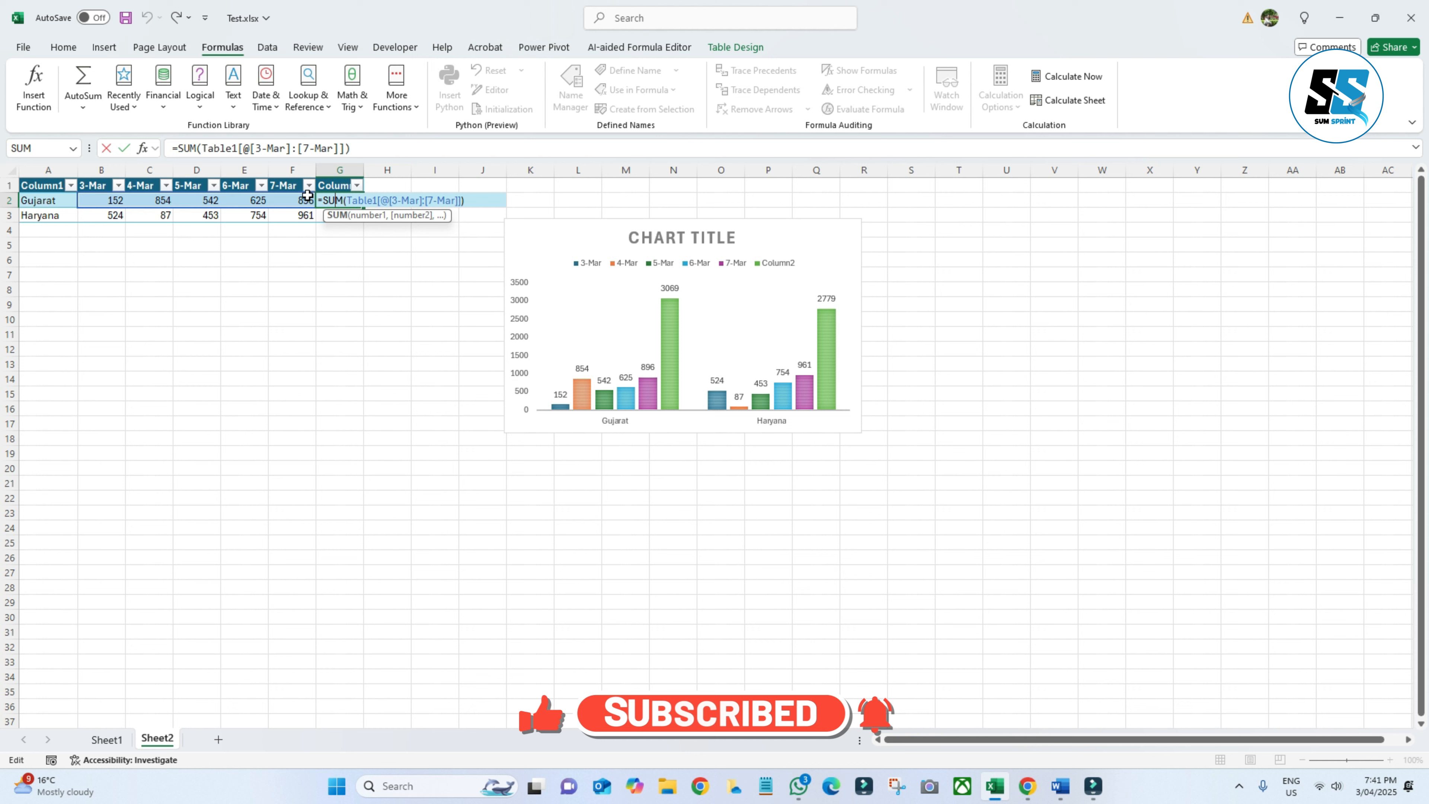
pyautogui.press('Return')
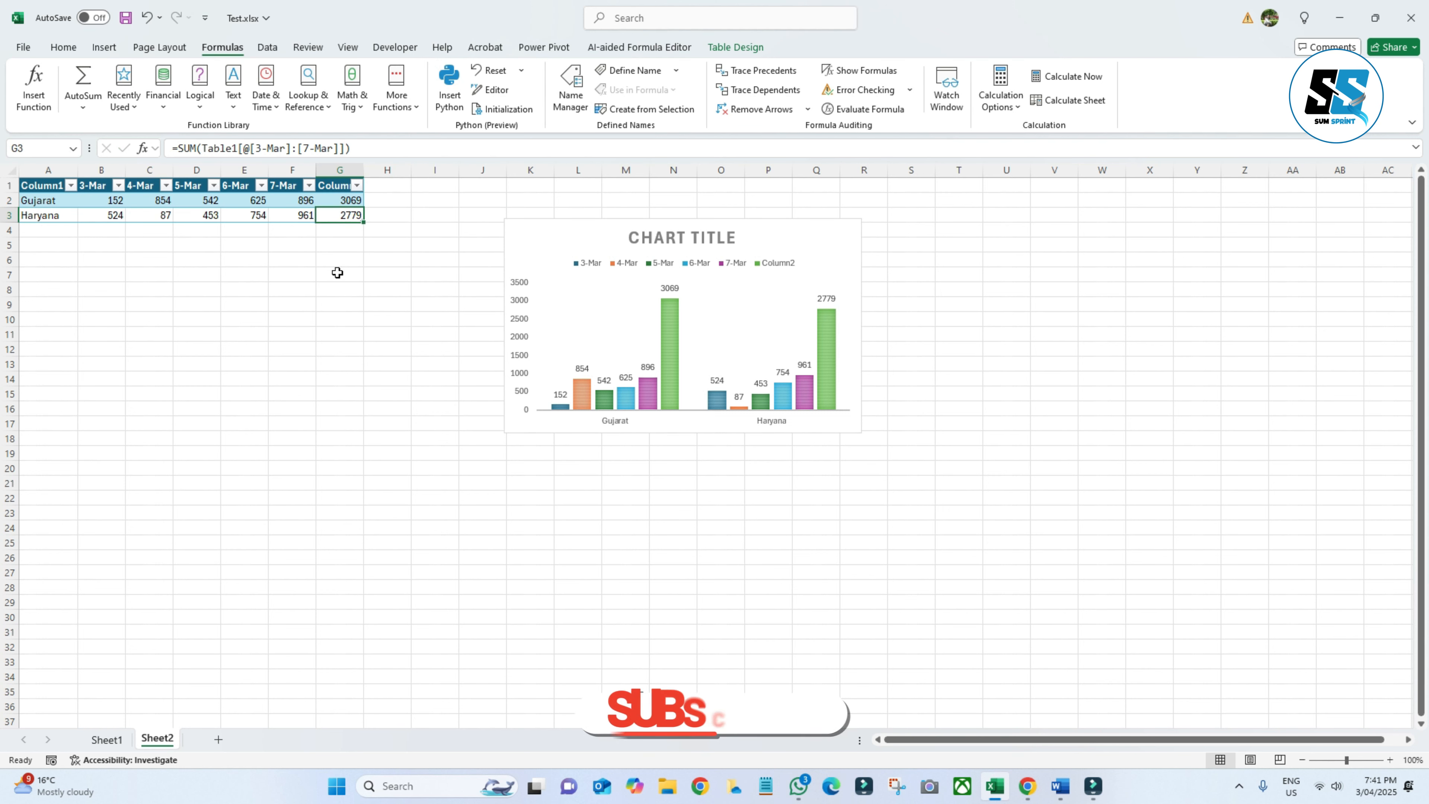
# In G5, enter the formula =G2-G3 to subtract the Haryana total from the Gujarat total
pyautogui.click(355, 289)
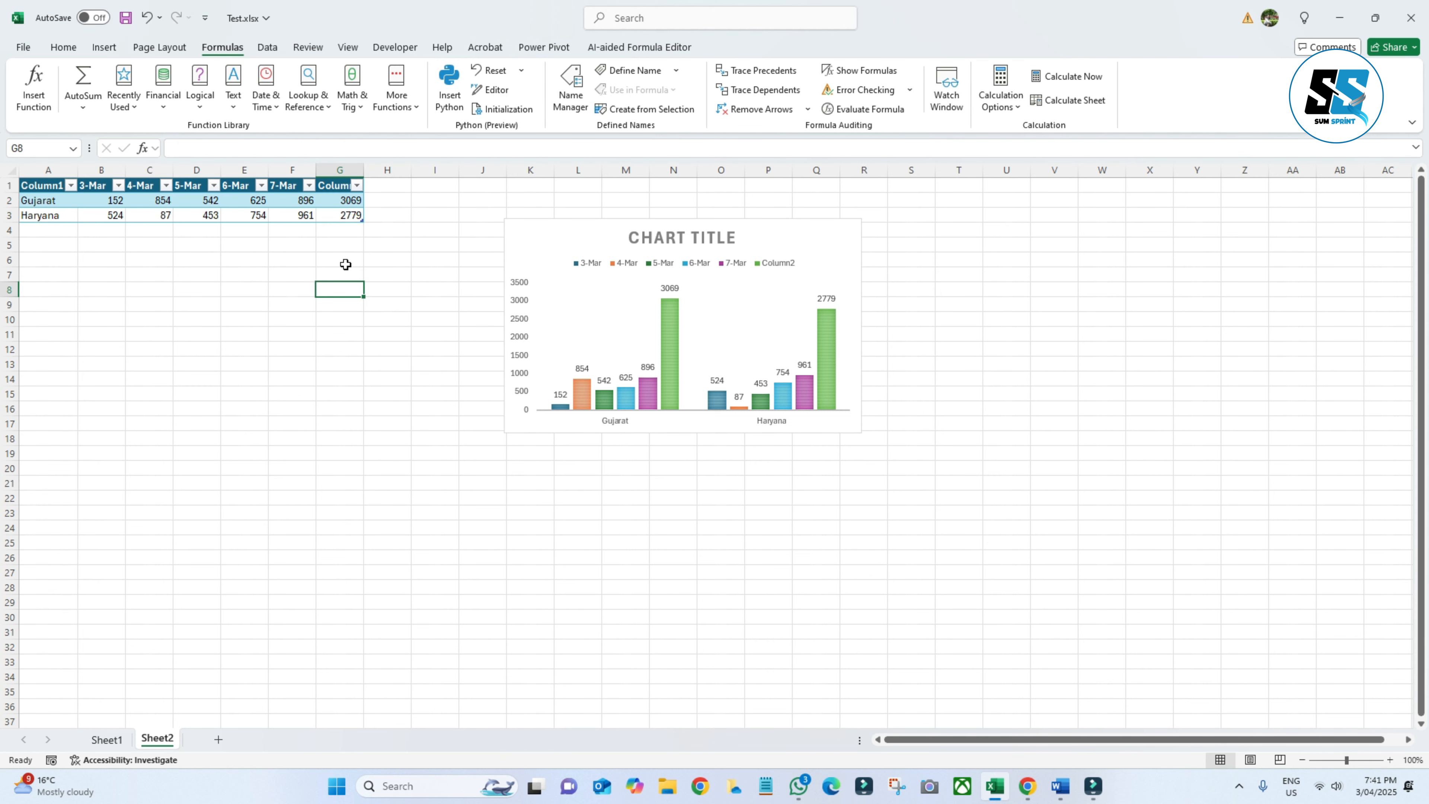
pyautogui.click(343, 243)
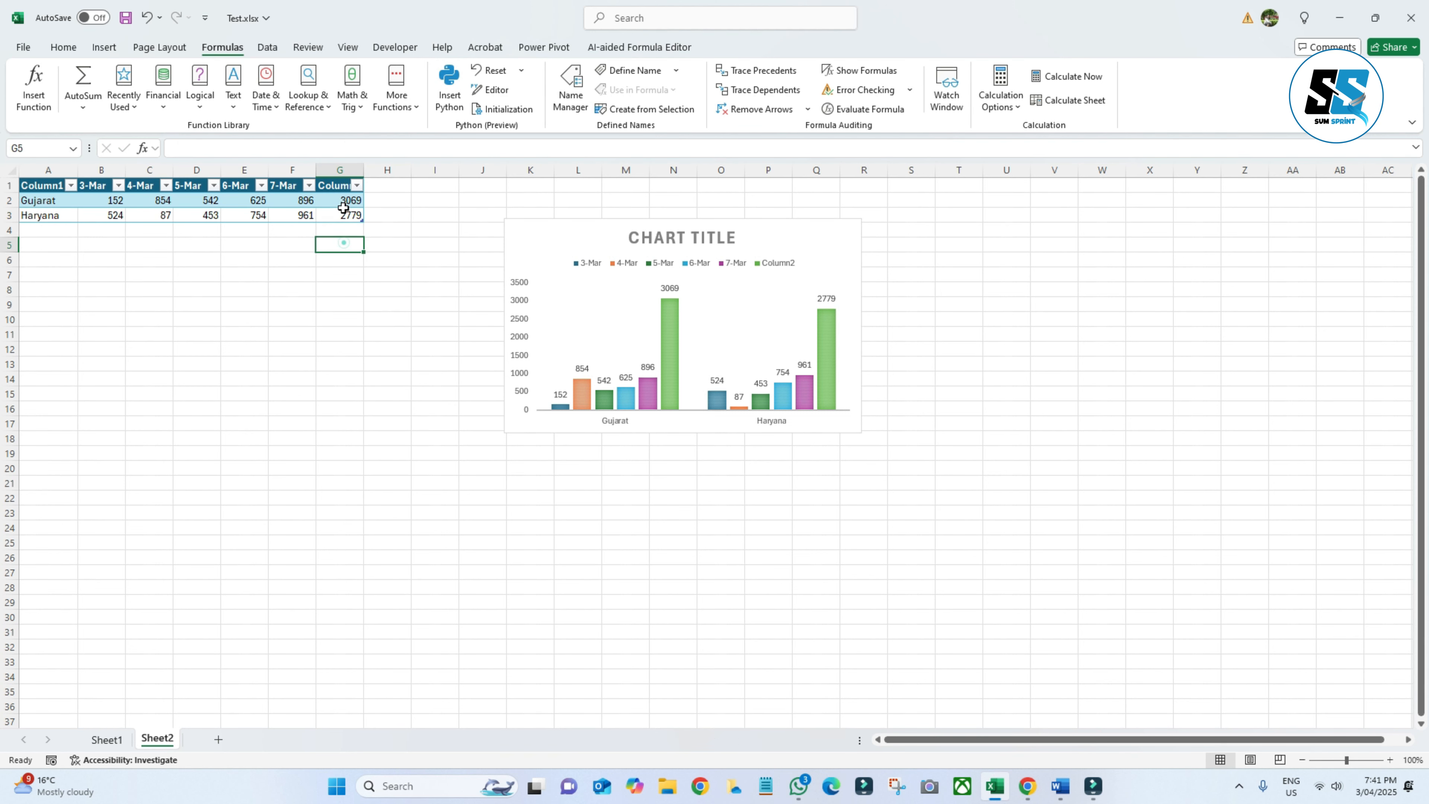
pyautogui.write('=')
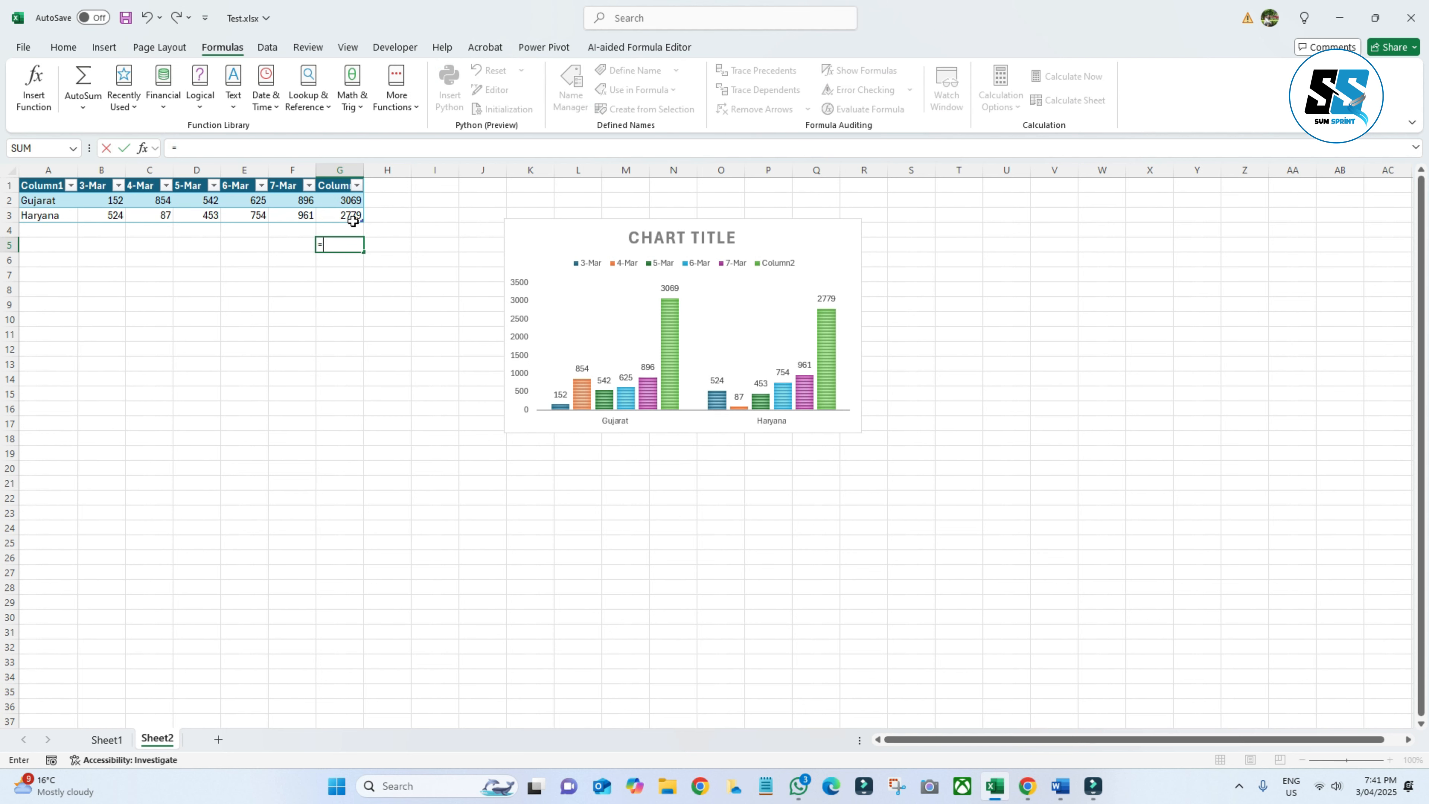
pyautogui.click(335, 200)
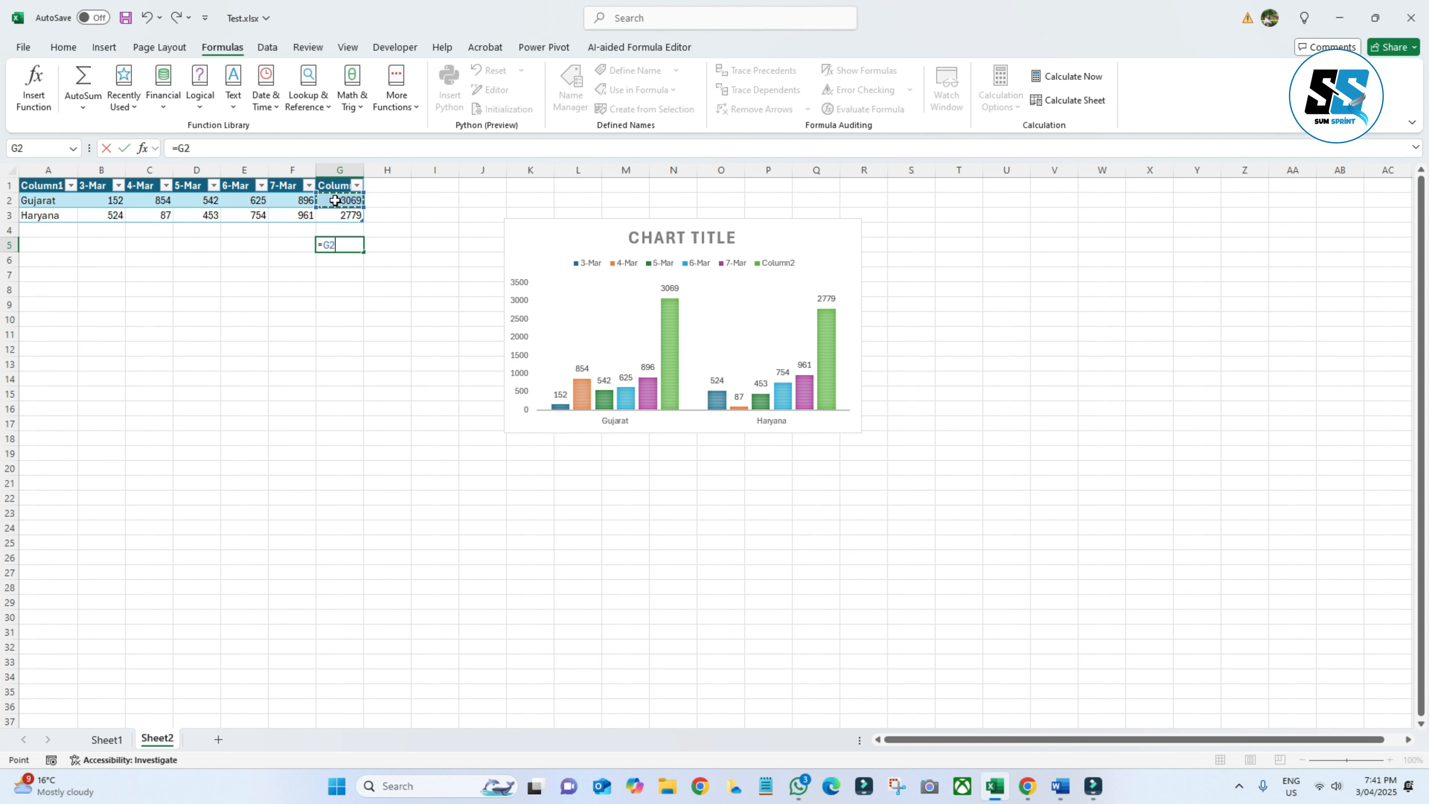
pyautogui.write('-')
pyautogui.click(348, 216)
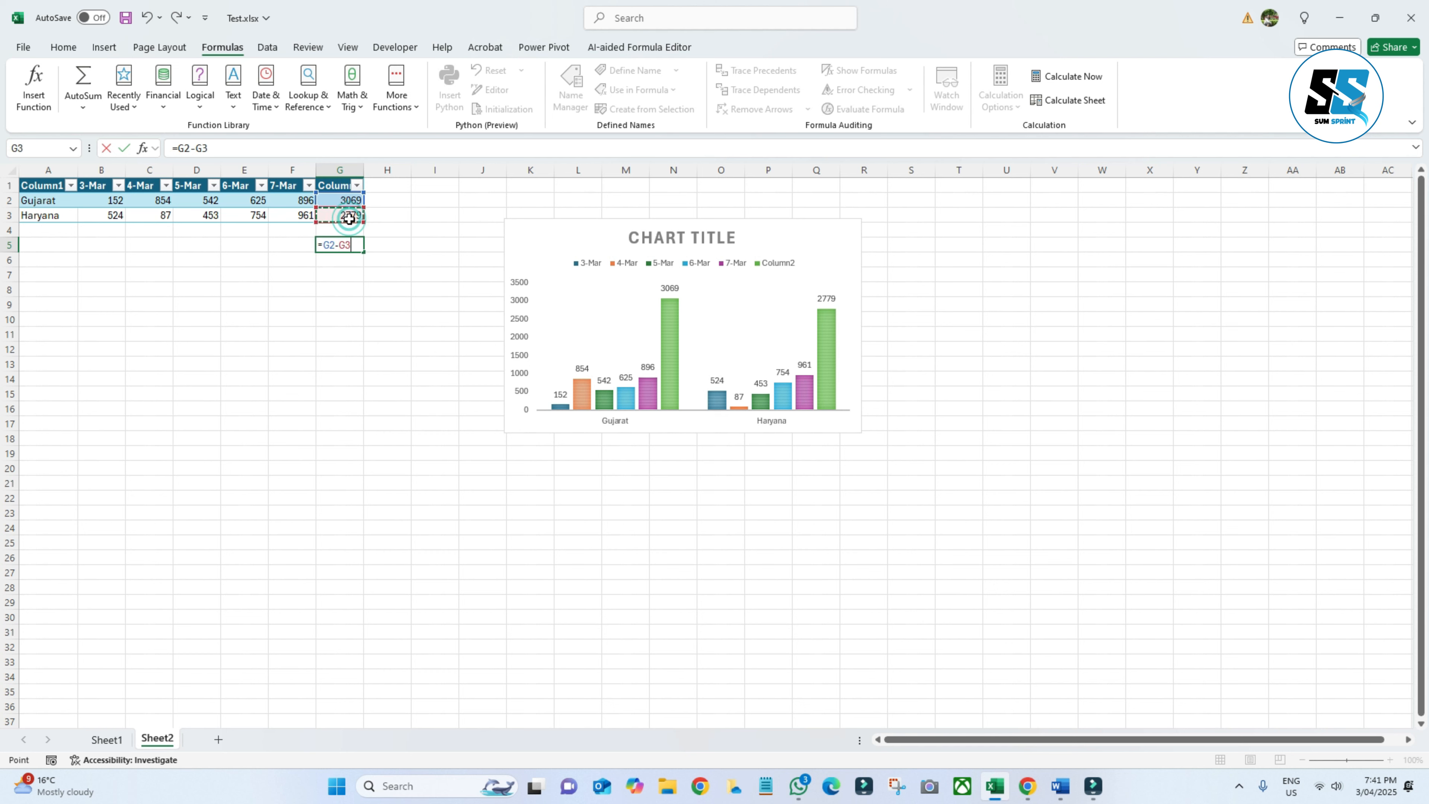
pyautogui.press('Return')
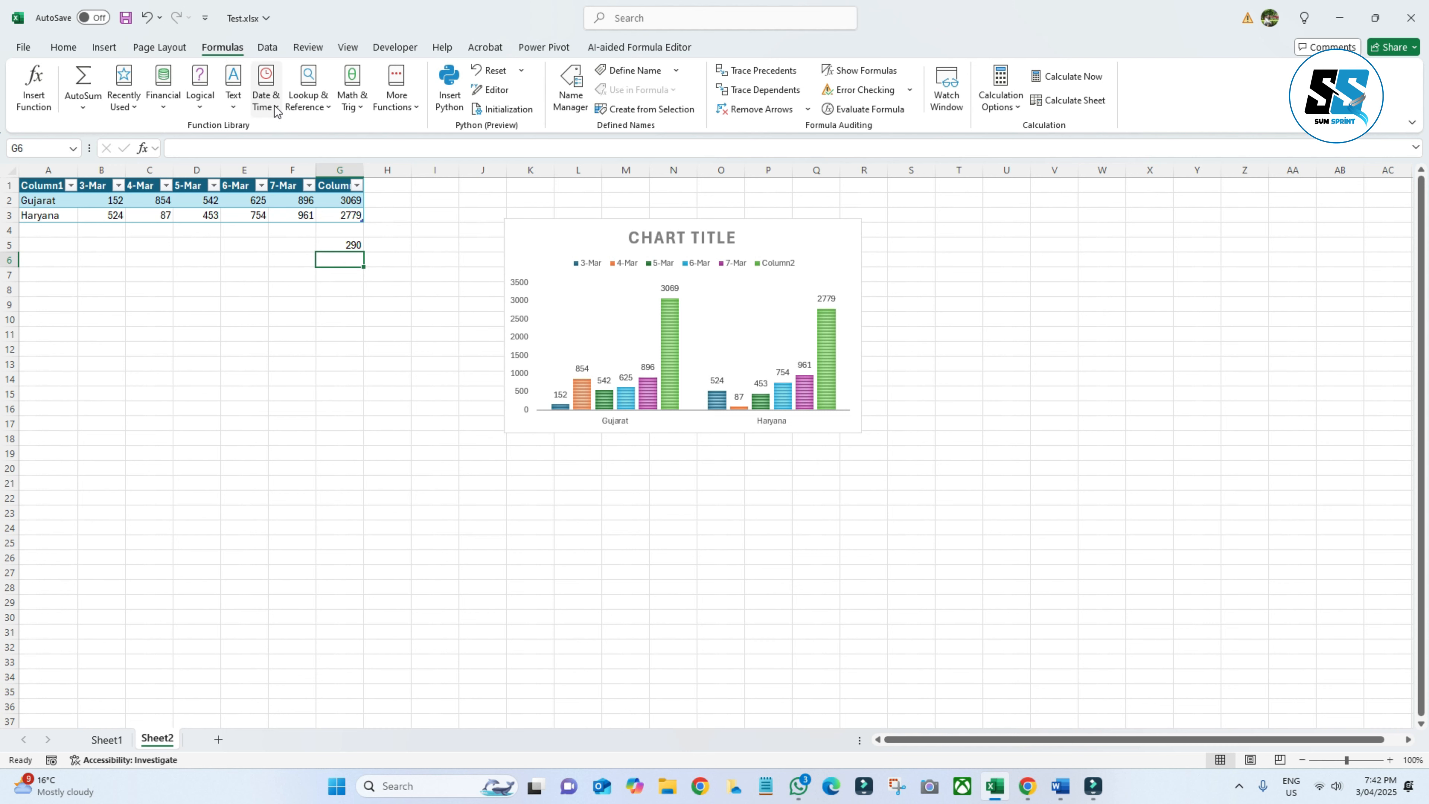
# Browse the function library's financial, recently used, logical, date and time, and lookup and reference functions without inserting any
pyautogui.click(165, 107)
pyautogui.scroll(-5, 232, 378)
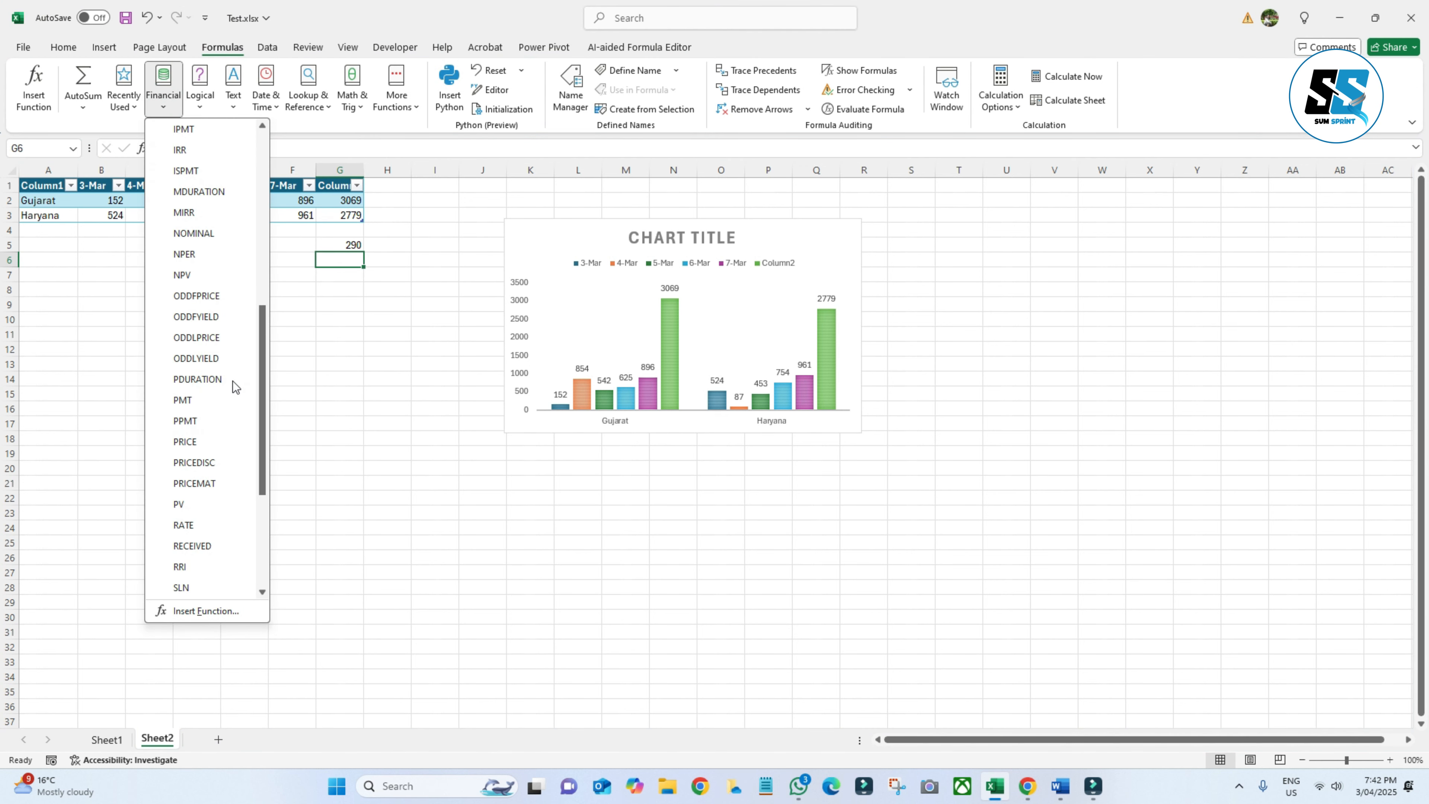
pyautogui.scroll(-5, 232, 381)
pyautogui.click(71, 377)
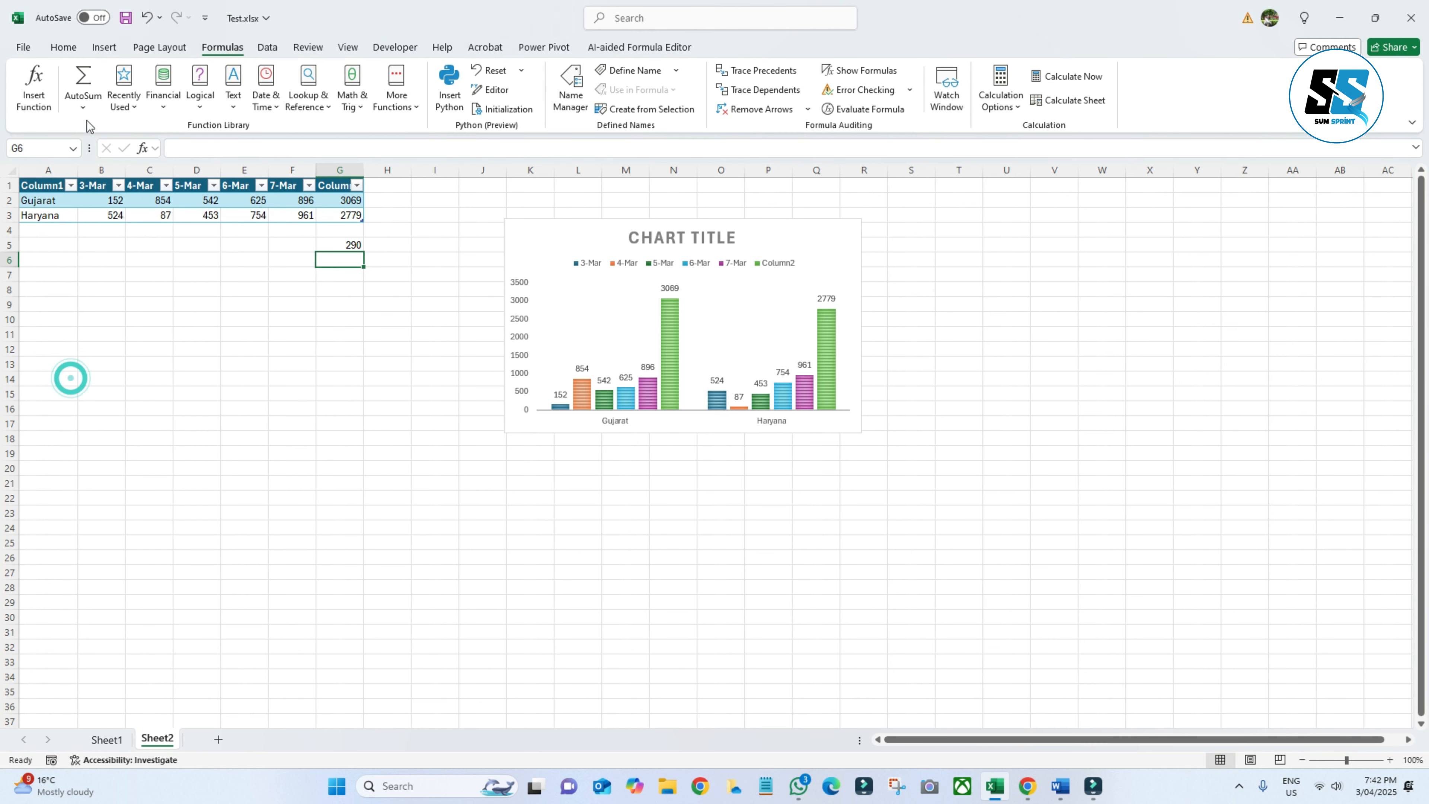
pyautogui.click(134, 105)
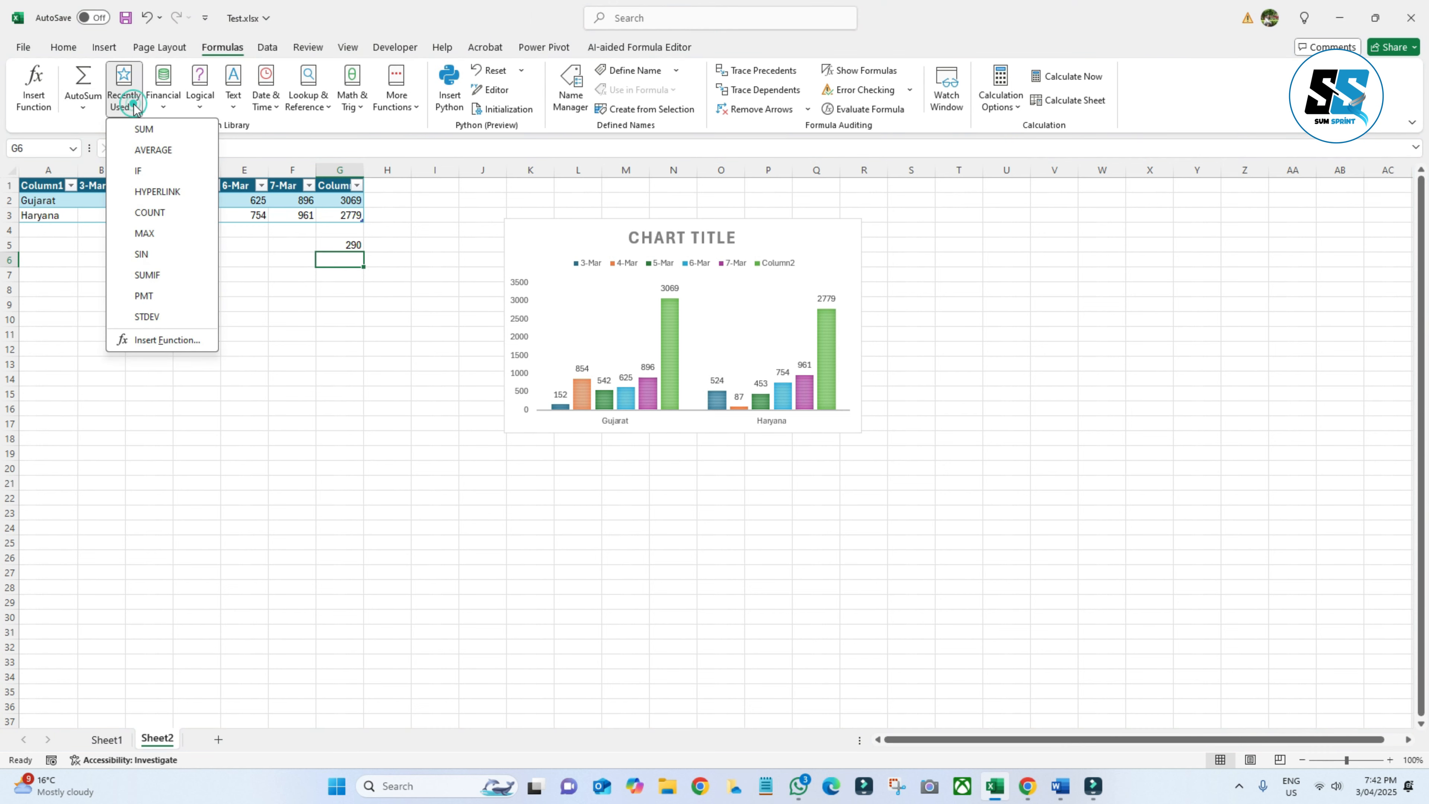
pyautogui.click(400, 430)
pyautogui.click(200, 107)
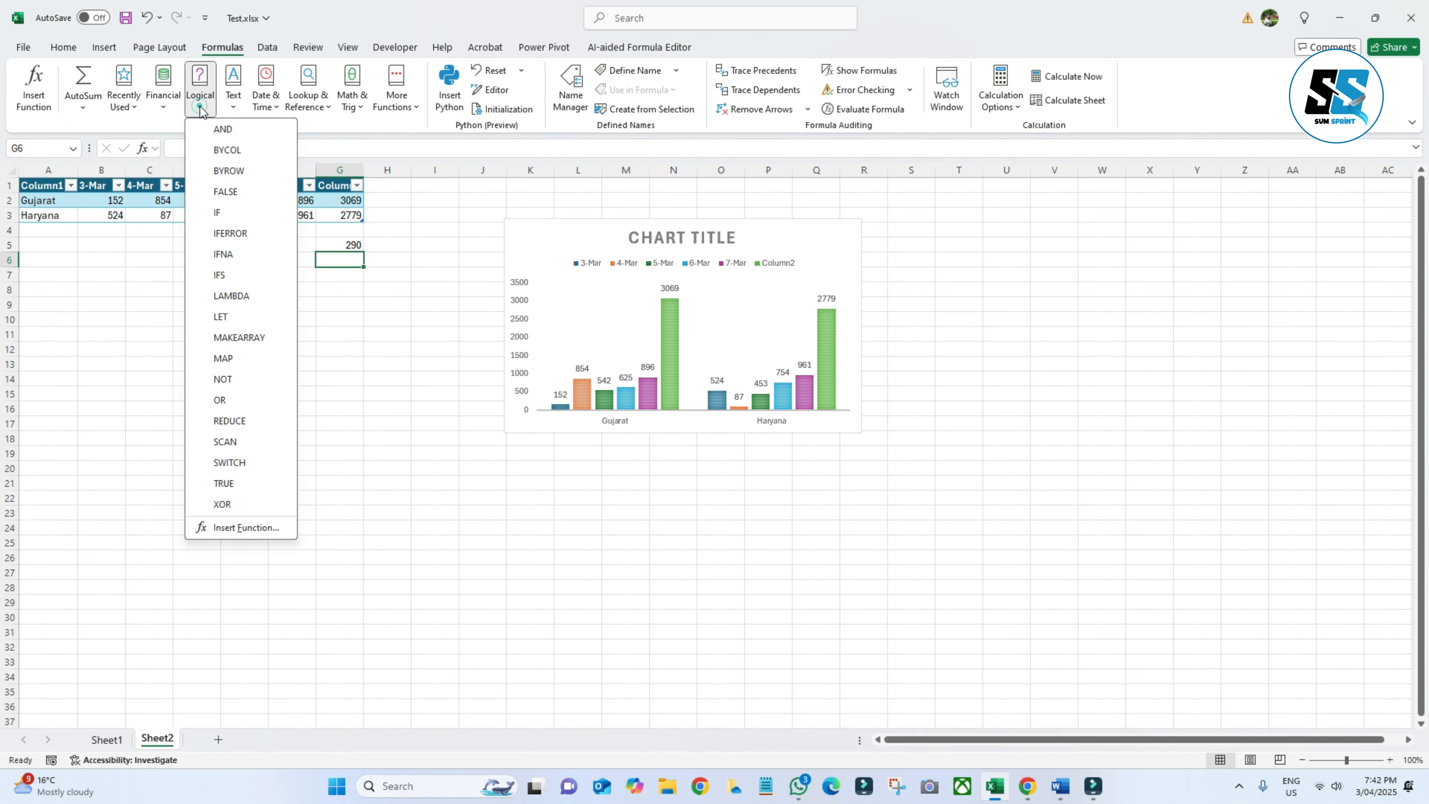
pyautogui.click(233, 104)
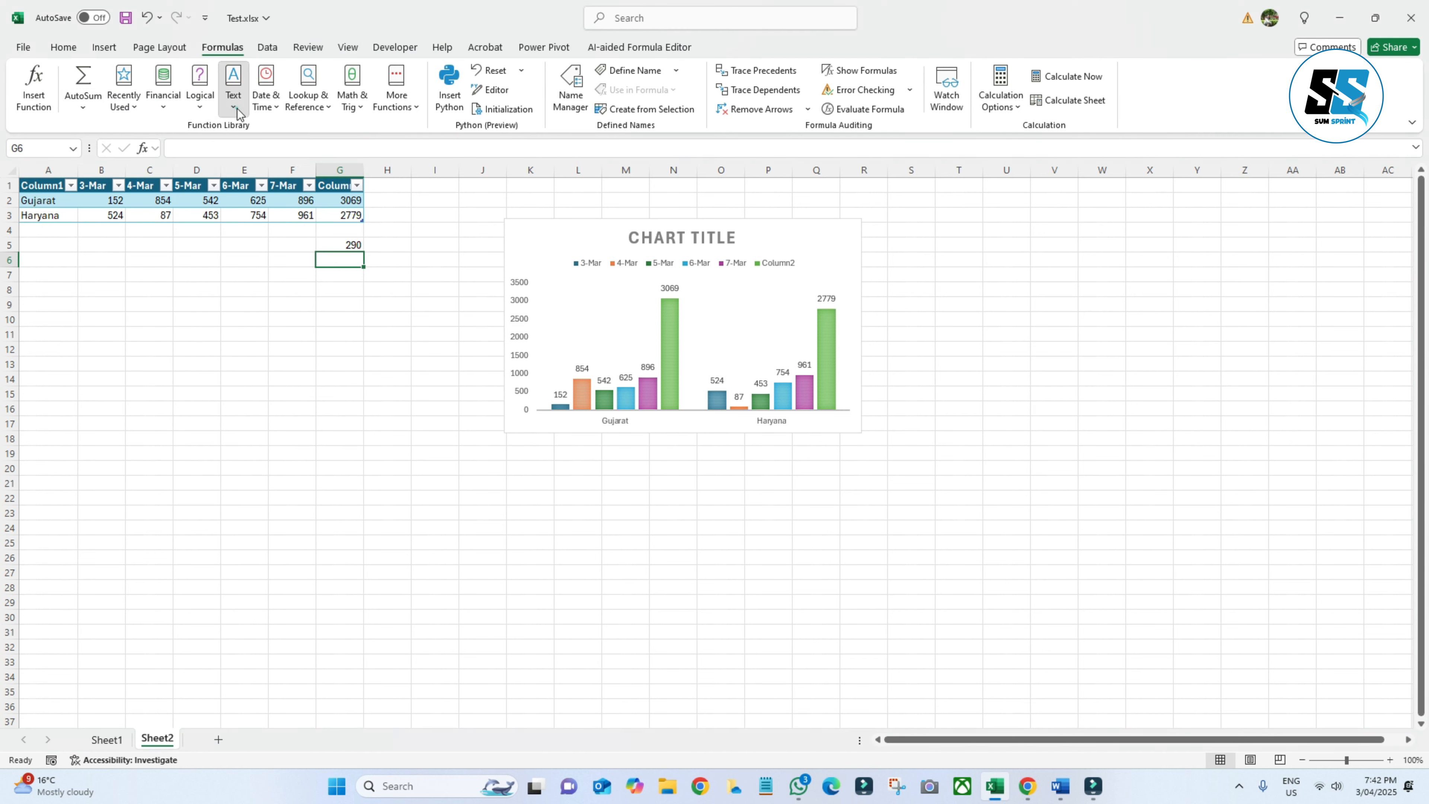
pyautogui.click(262, 106)
pyautogui.click(265, 105)
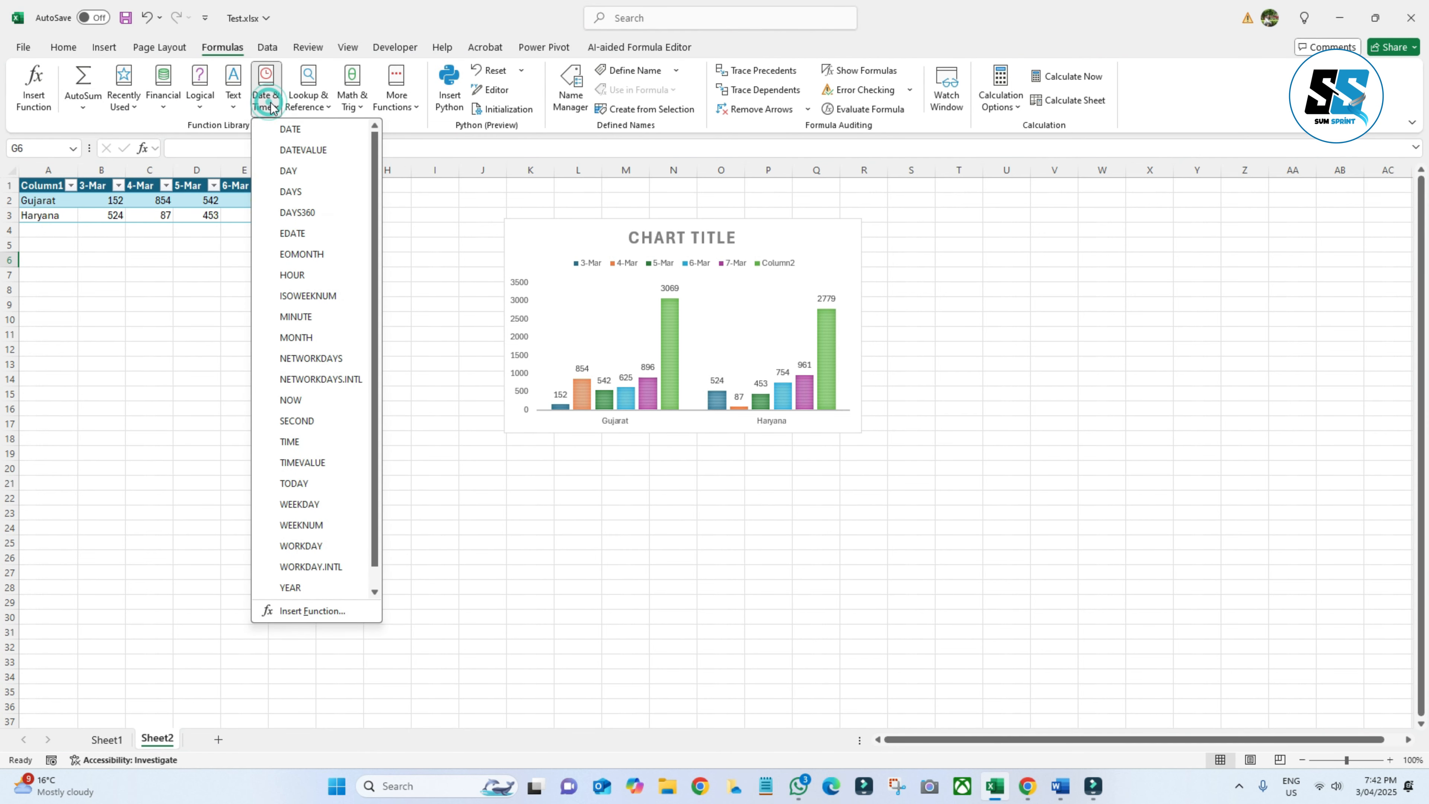
pyautogui.click(319, 107)
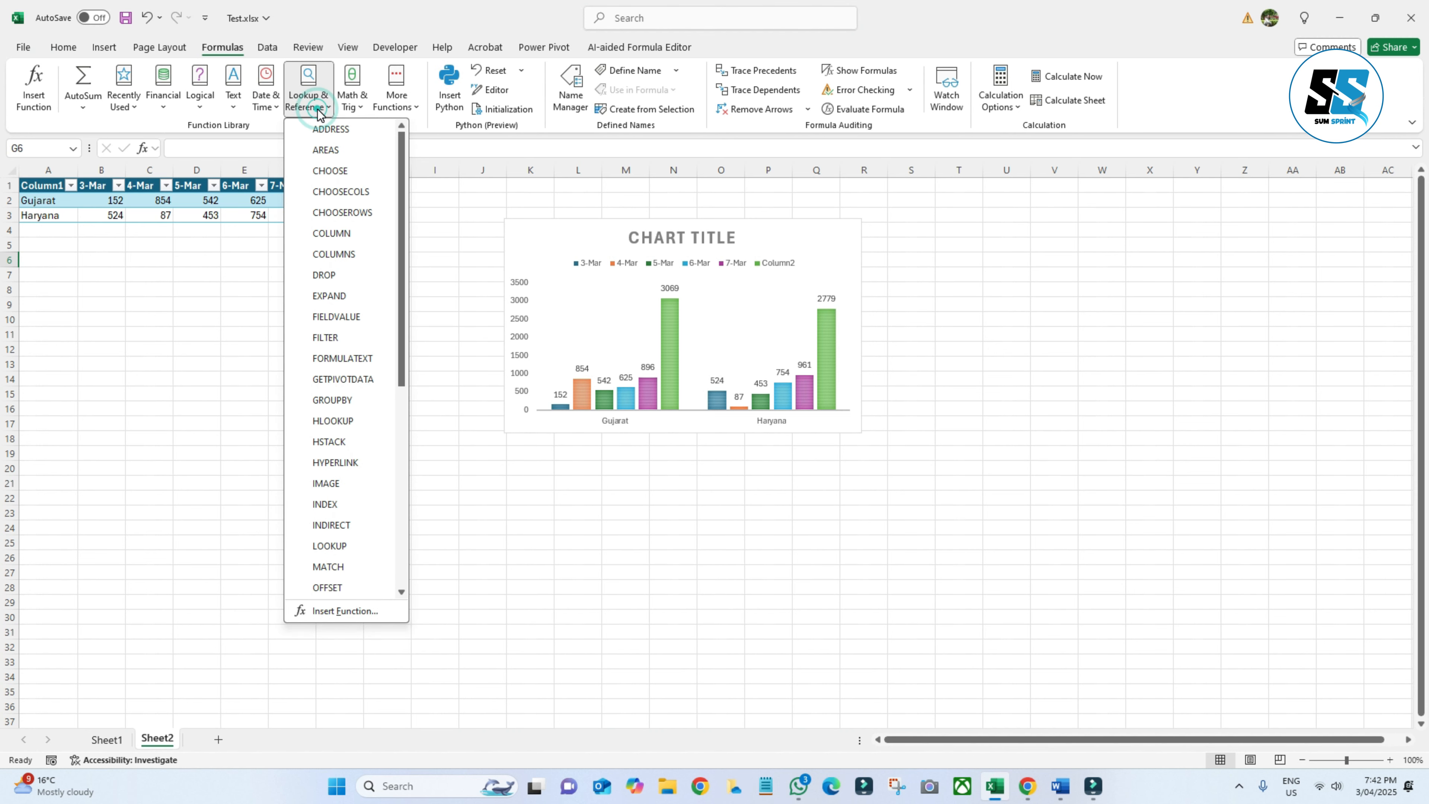
pyautogui.scroll(-8, 288, 445)
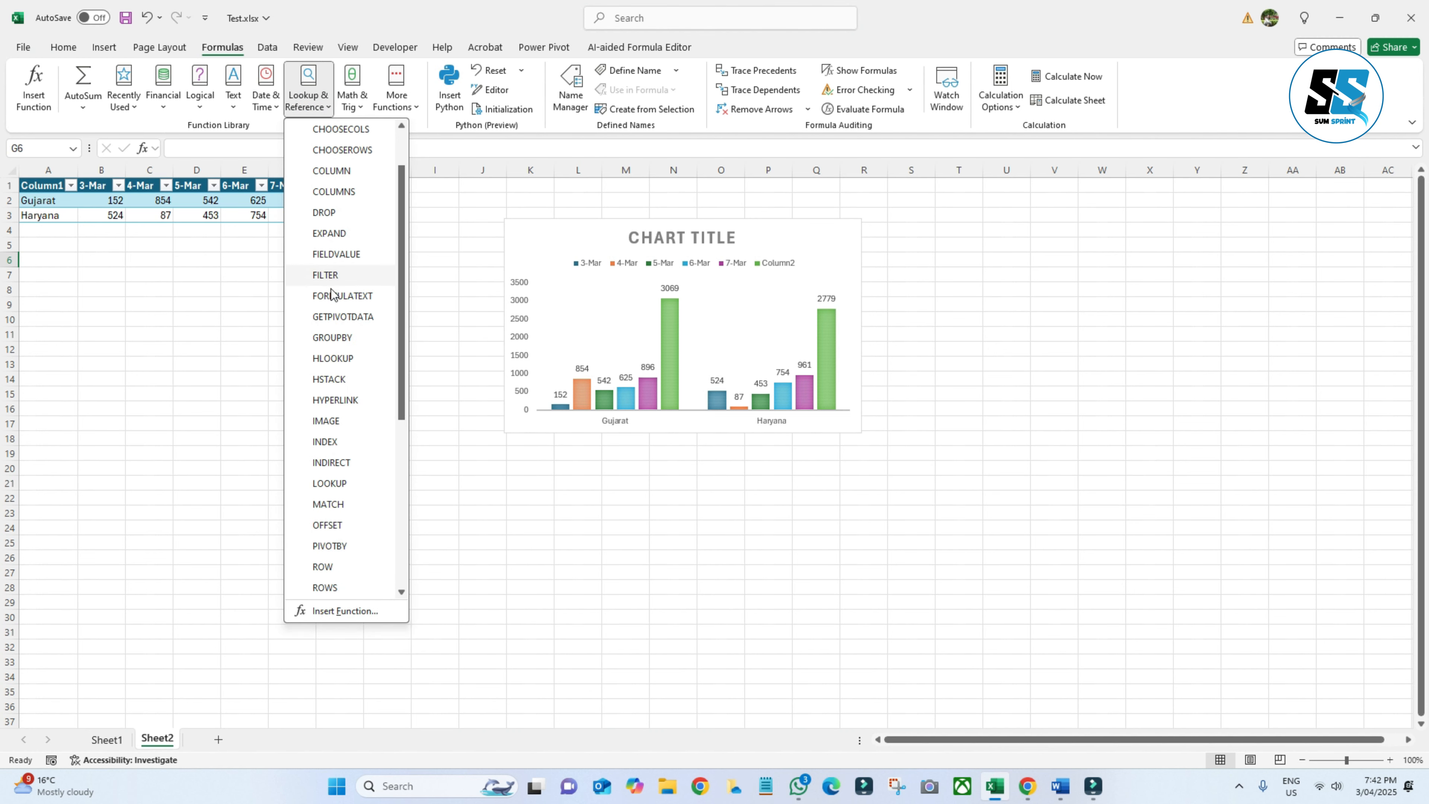
pyautogui.click(207, 371)
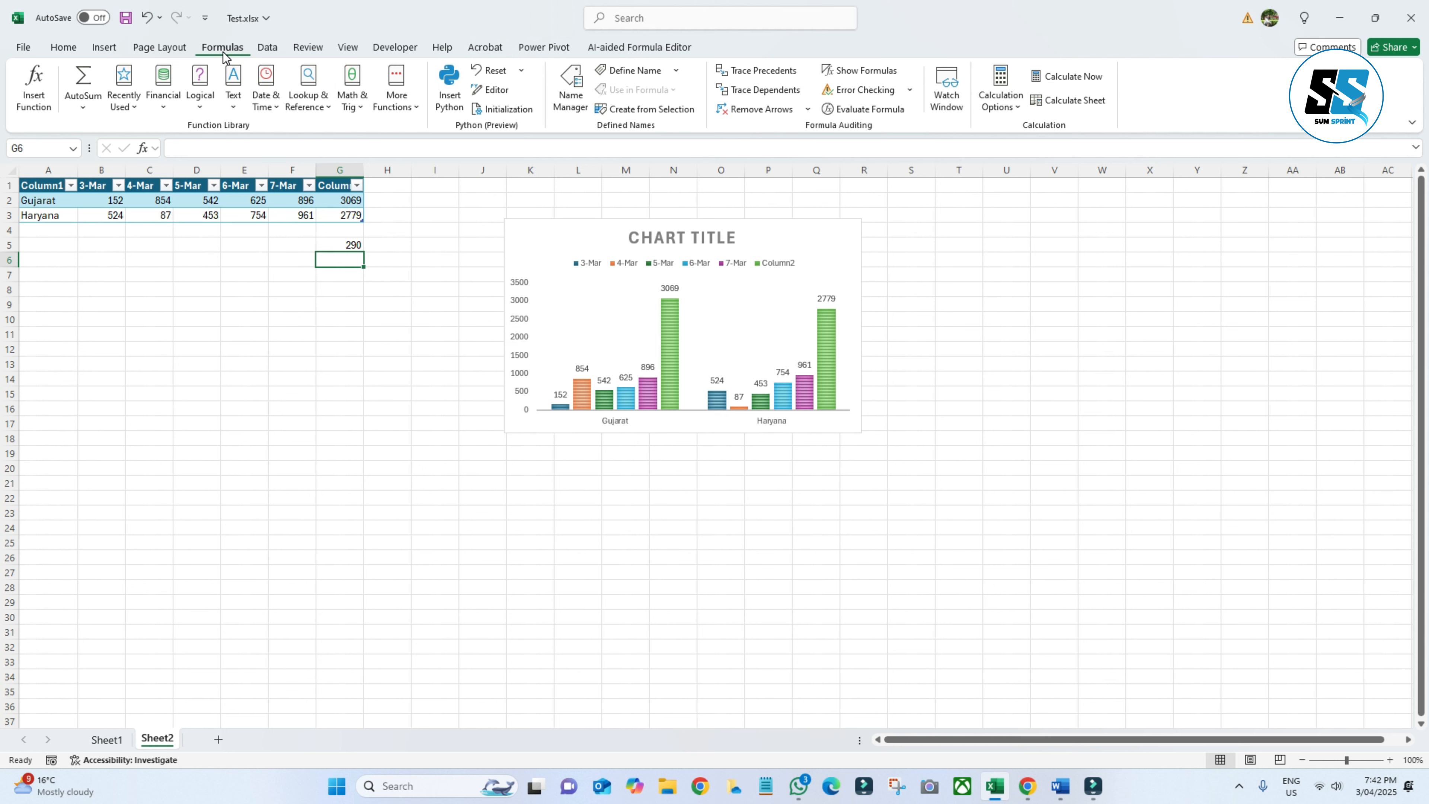
# Filter the value 152 out of the table's 3-Mar column and include it again
pyautogui.click(268, 47)
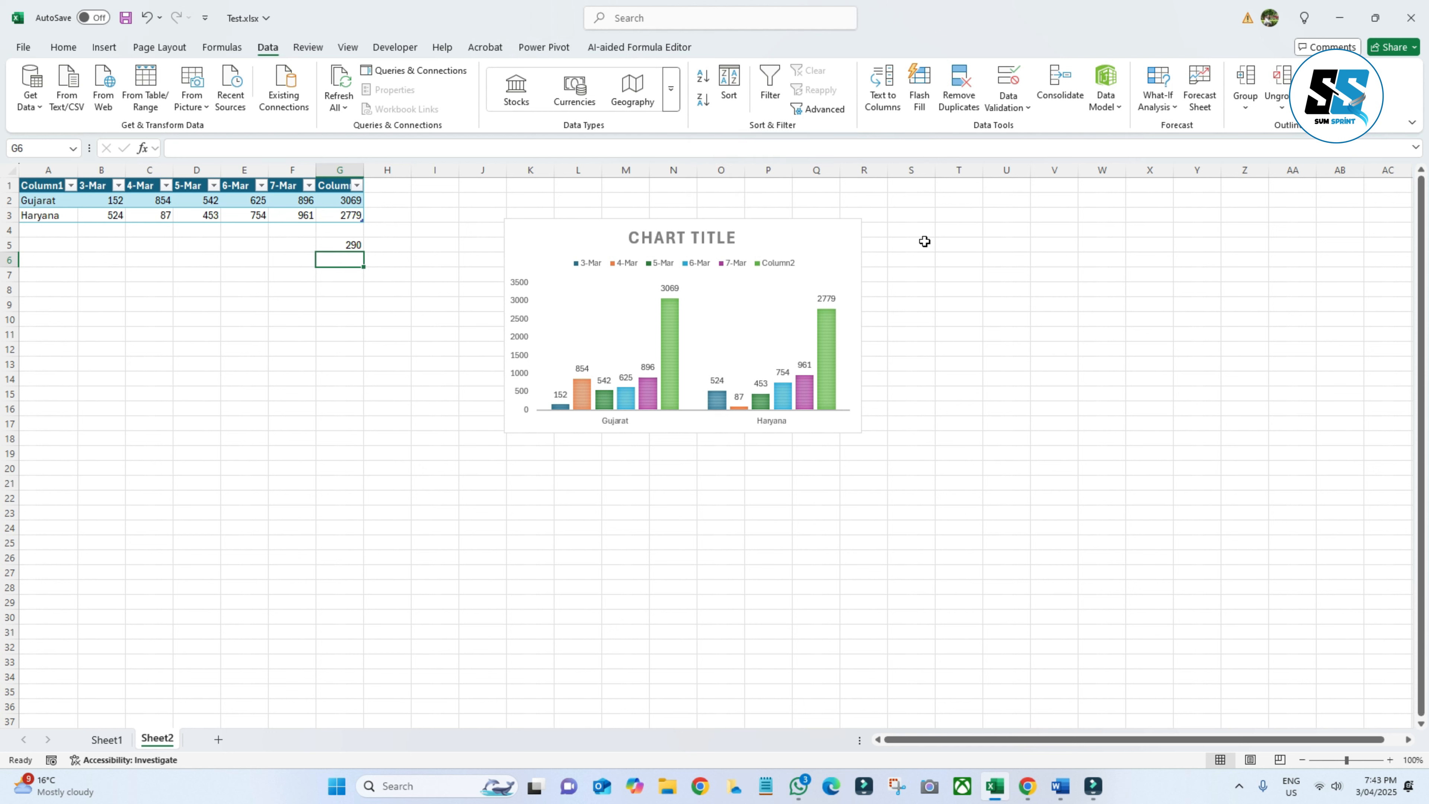
pyautogui.click(1020, 351)
pyautogui.click(85, 319)
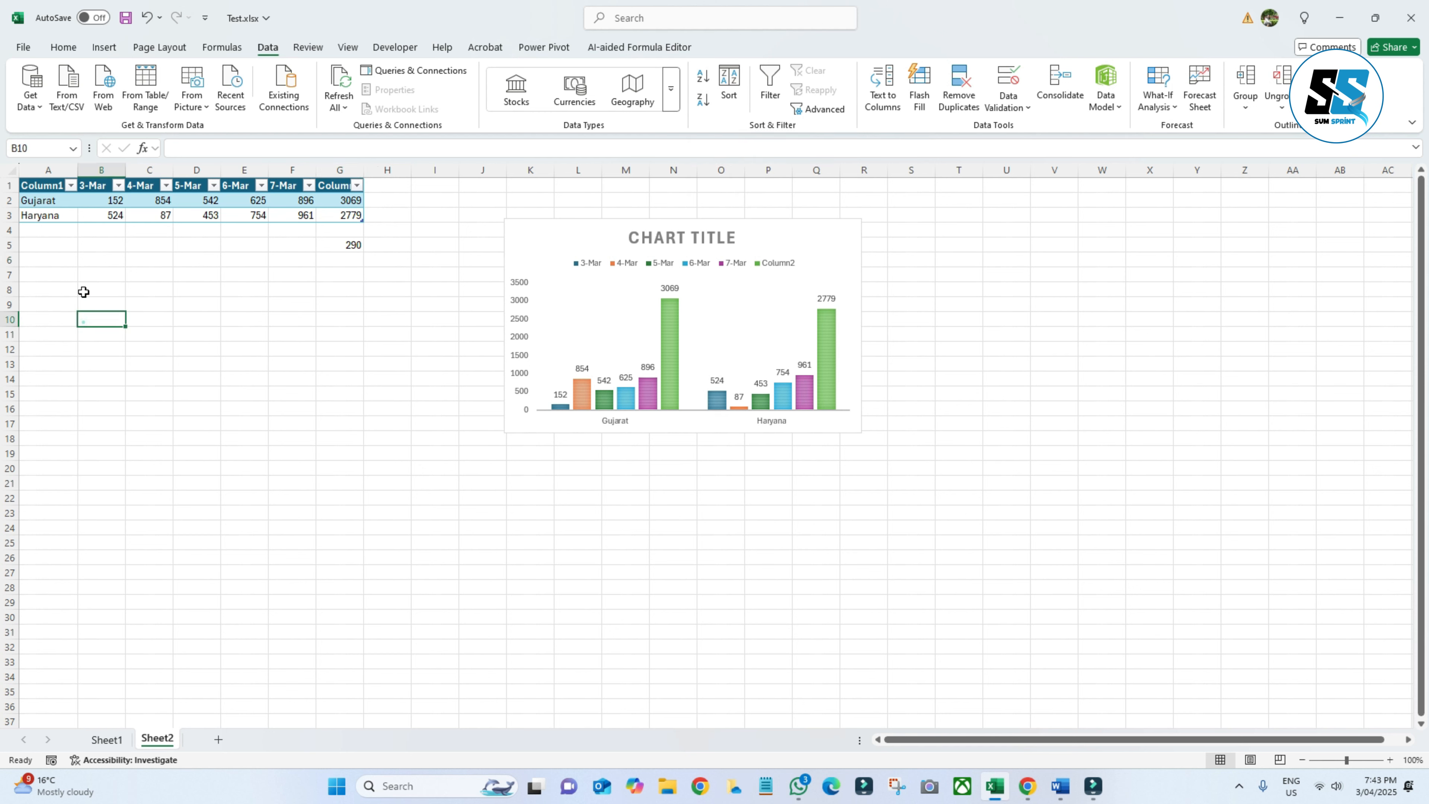
pyautogui.click(118, 185)
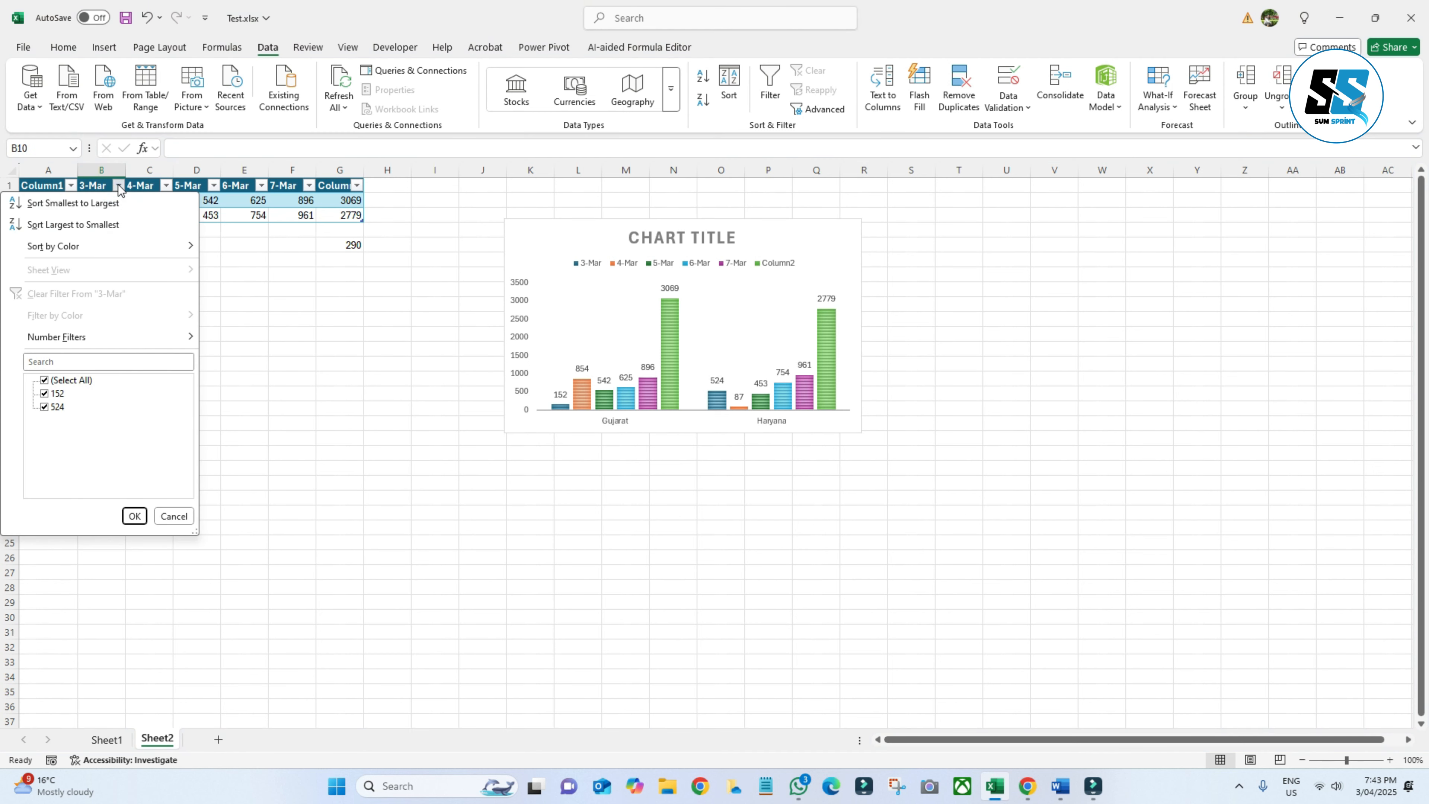
pyautogui.click(423, 434)
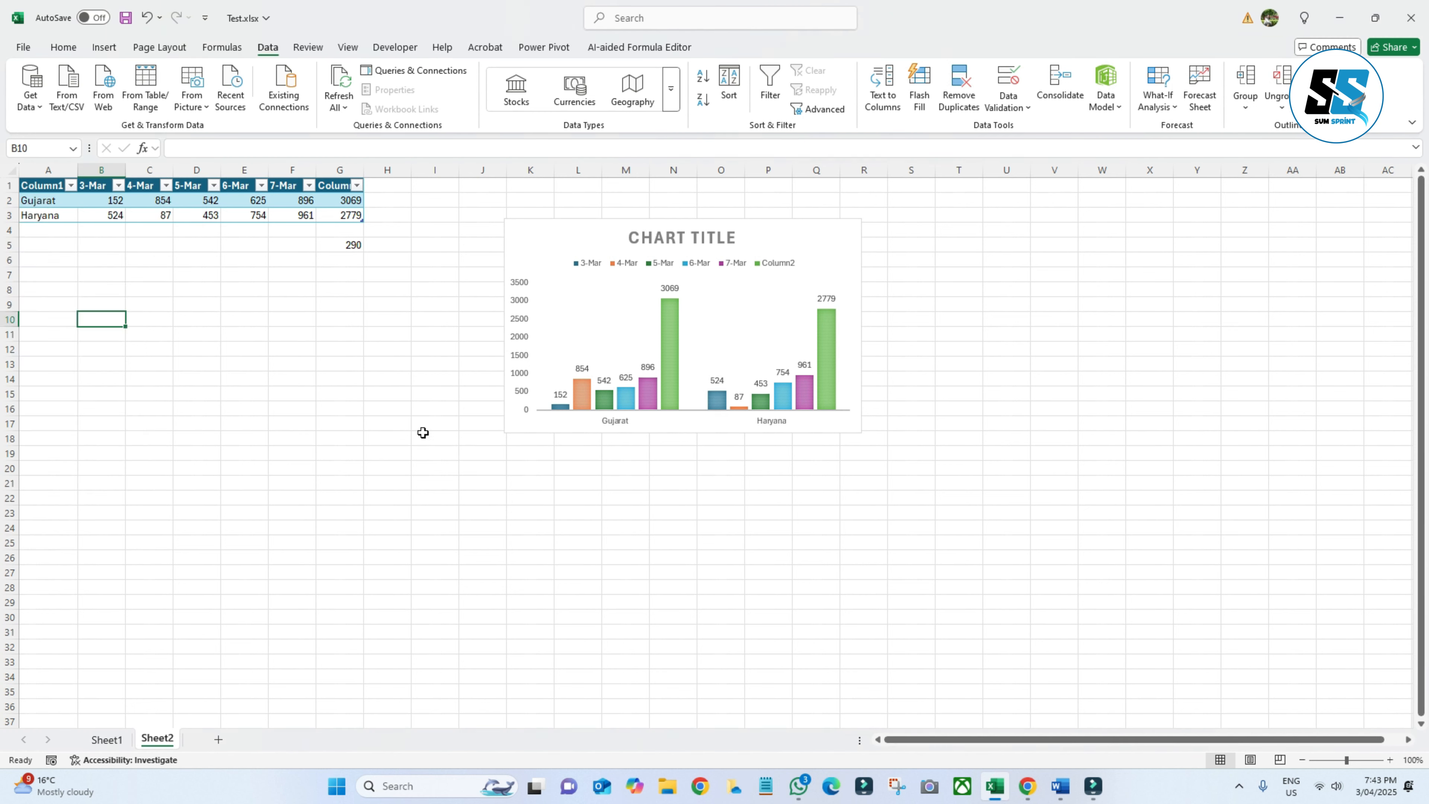
pyautogui.click(118, 185)
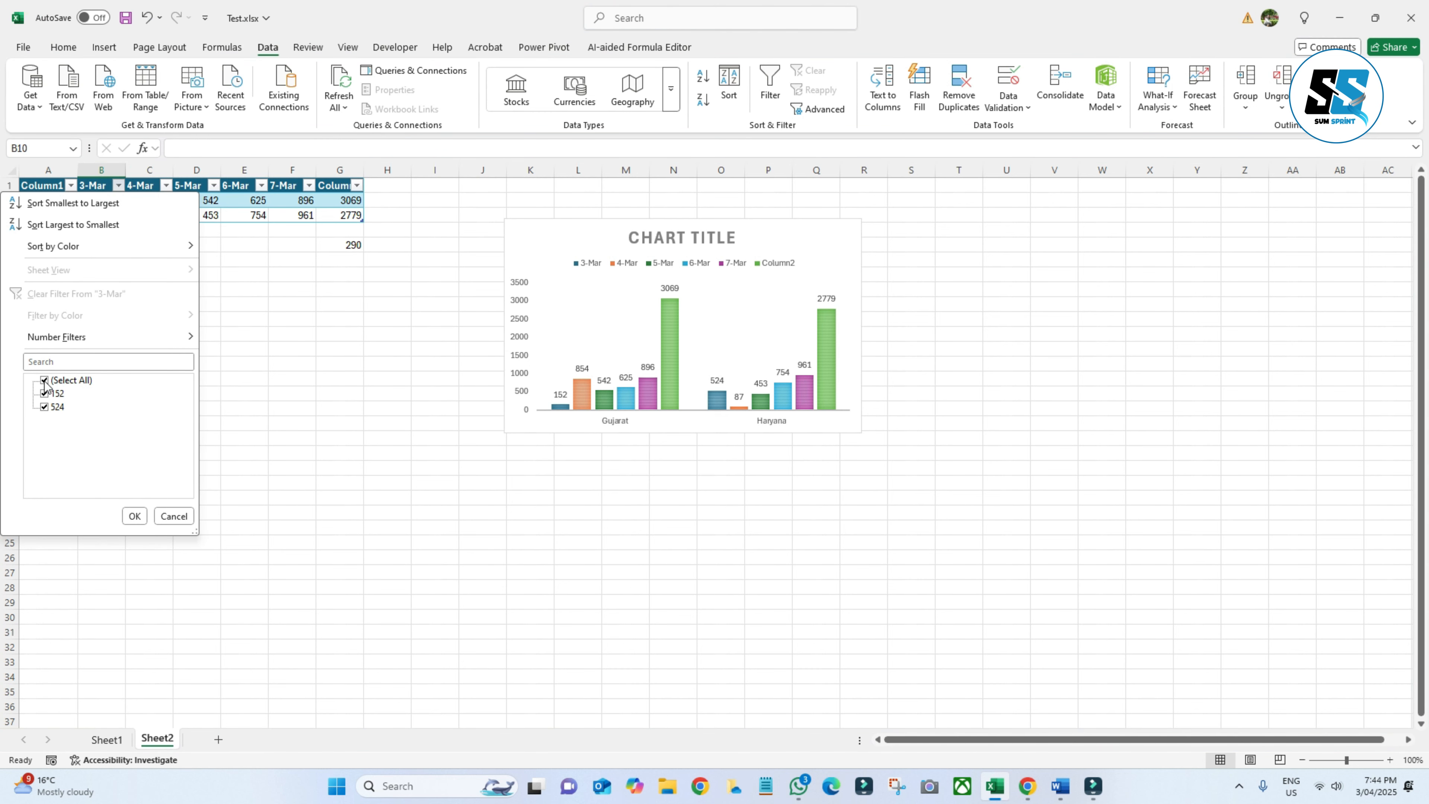
pyautogui.click(45, 393)
pyautogui.click(134, 515)
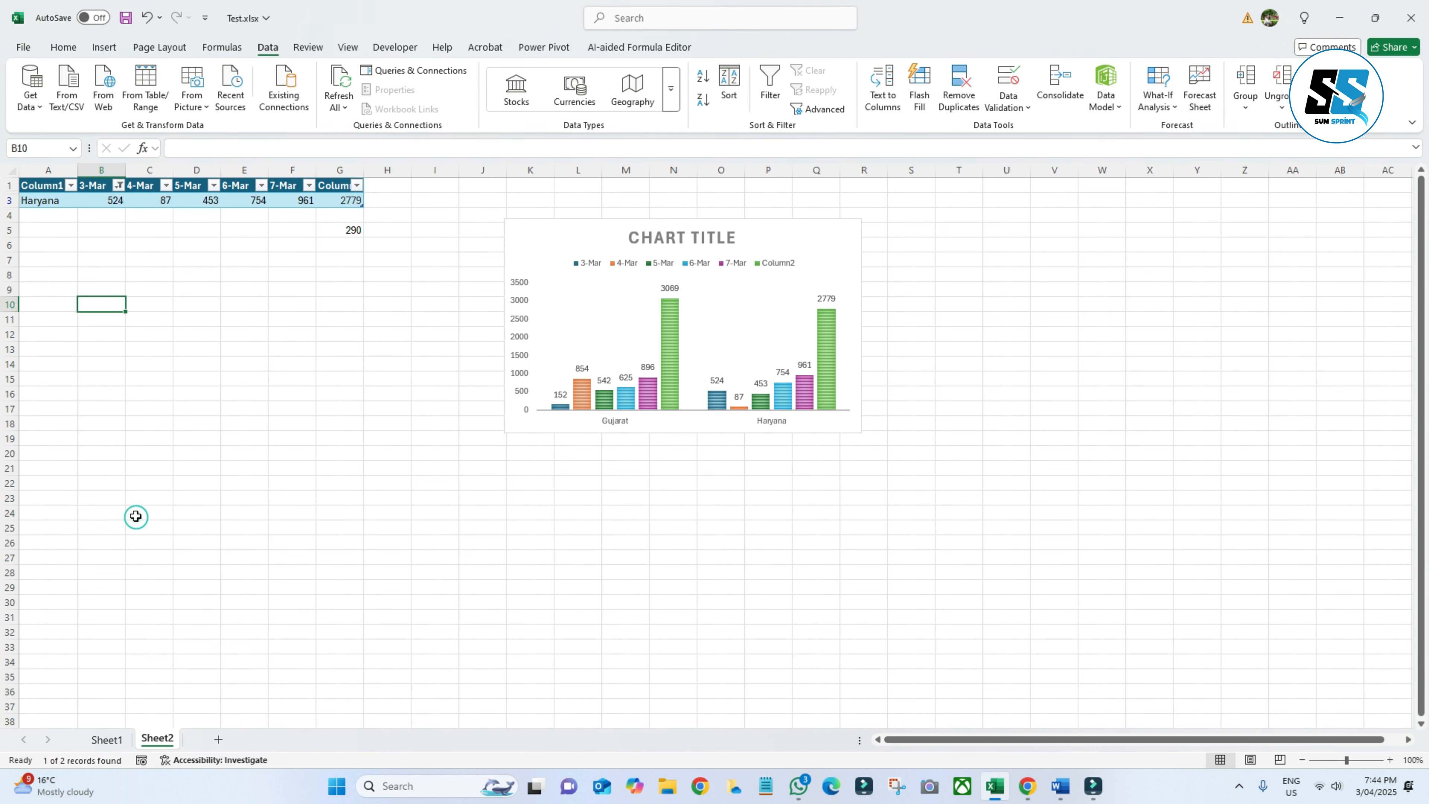
pyautogui.click(118, 186)
pyautogui.click(45, 393)
pyautogui.click(135, 516)
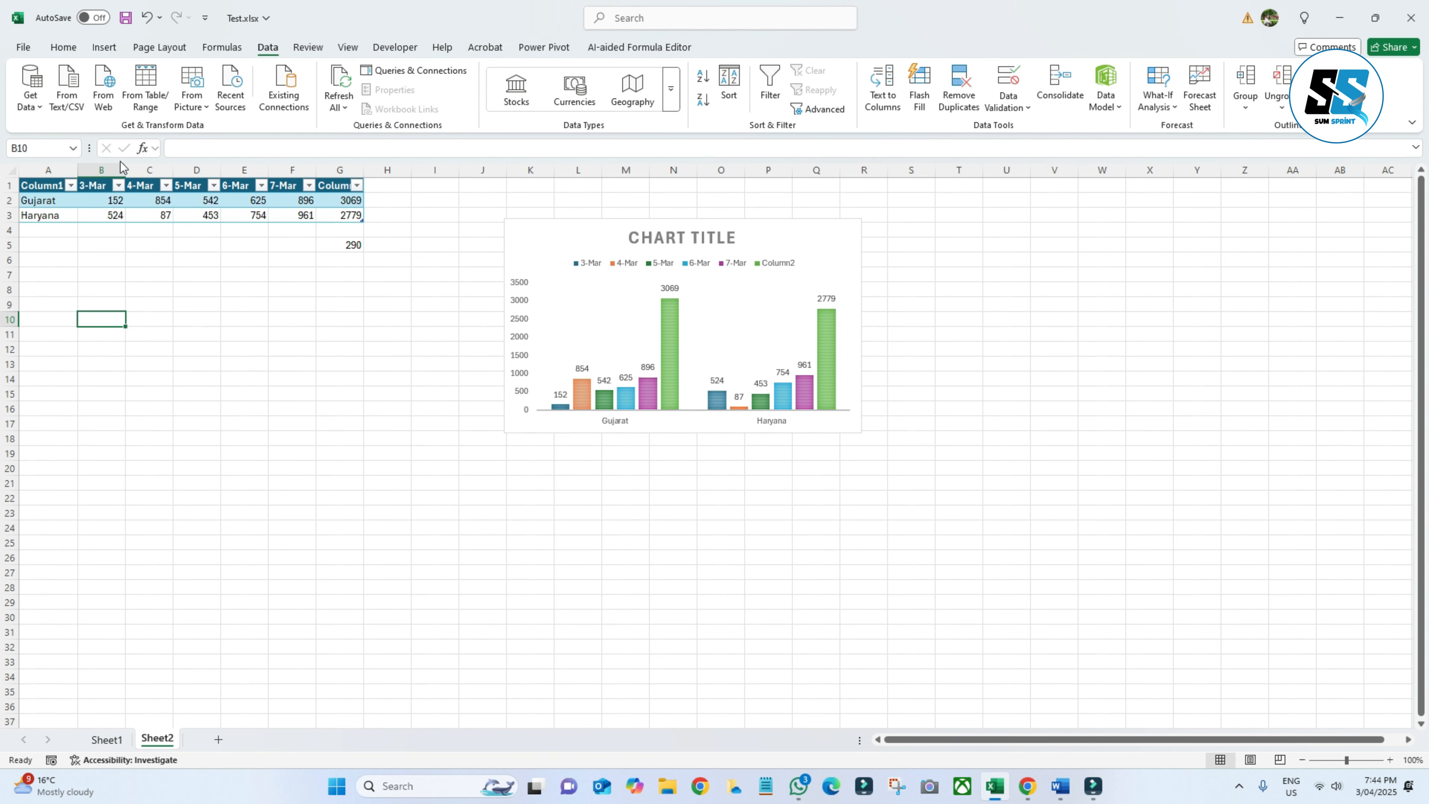
# Filter the table's 3-Mar column to leave out 152, keeping only the 524 row for Haryana
pyautogui.click(118, 185)
pyautogui.click(44, 393)
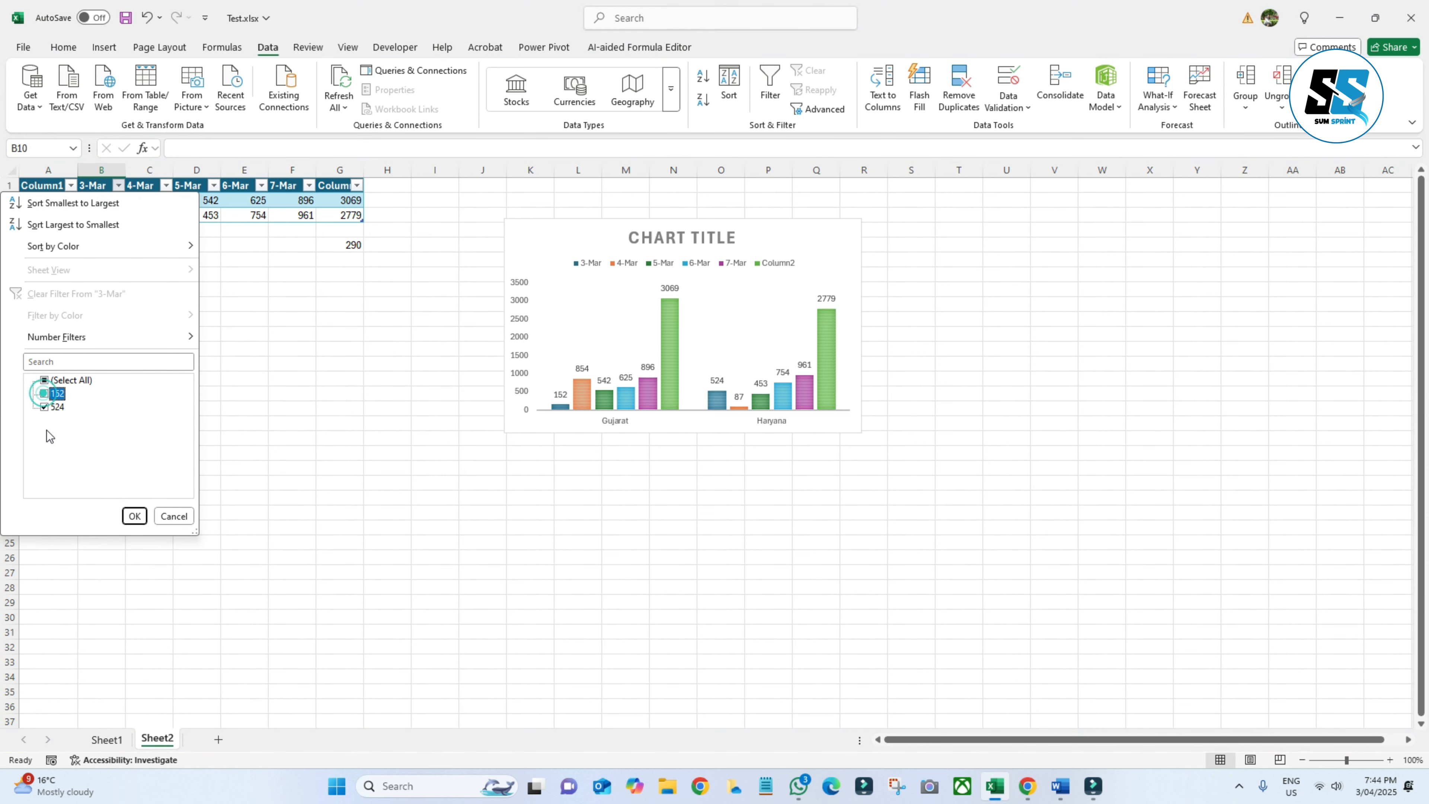
pyautogui.click(135, 516)
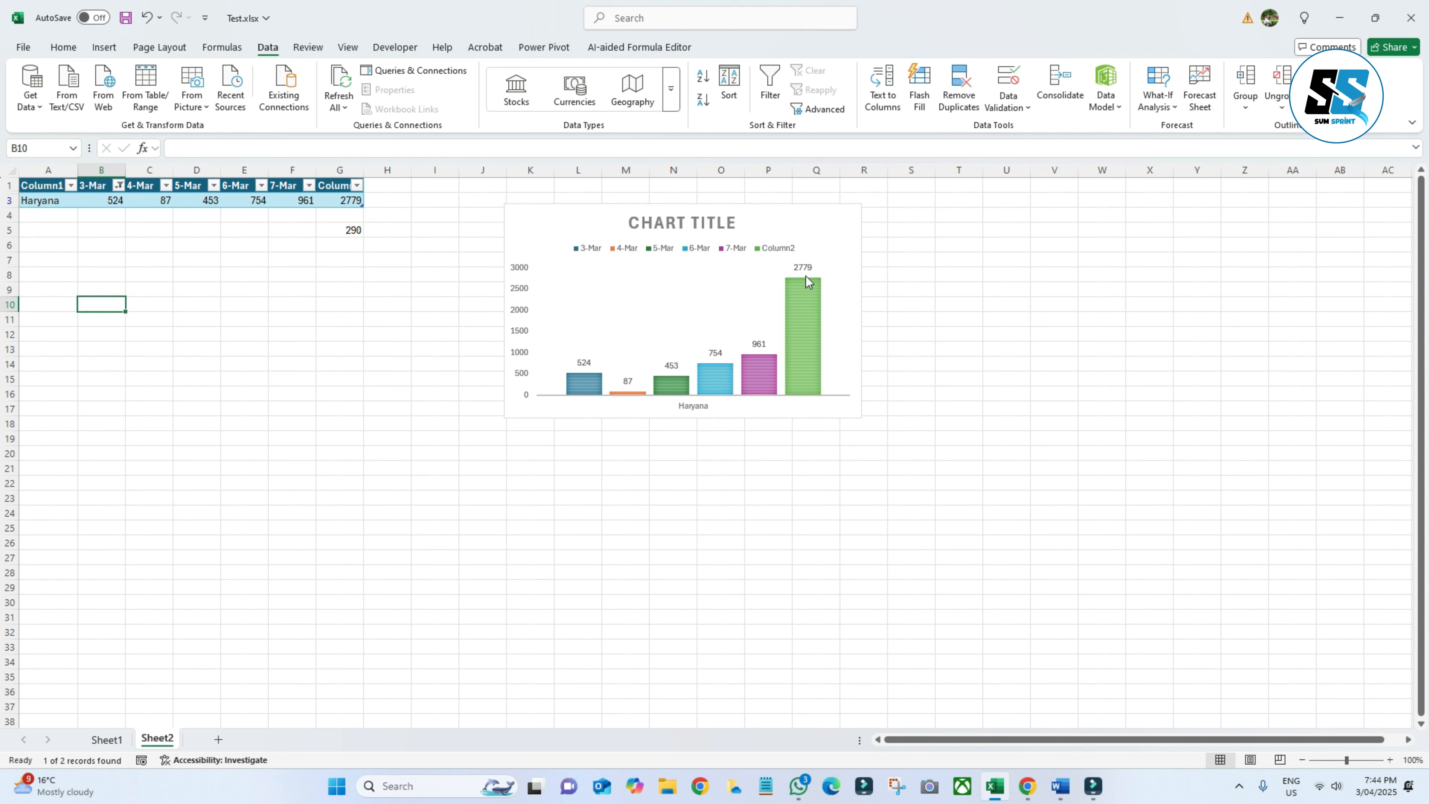
pyautogui.click(1080, 422)
pyautogui.click(304, 305)
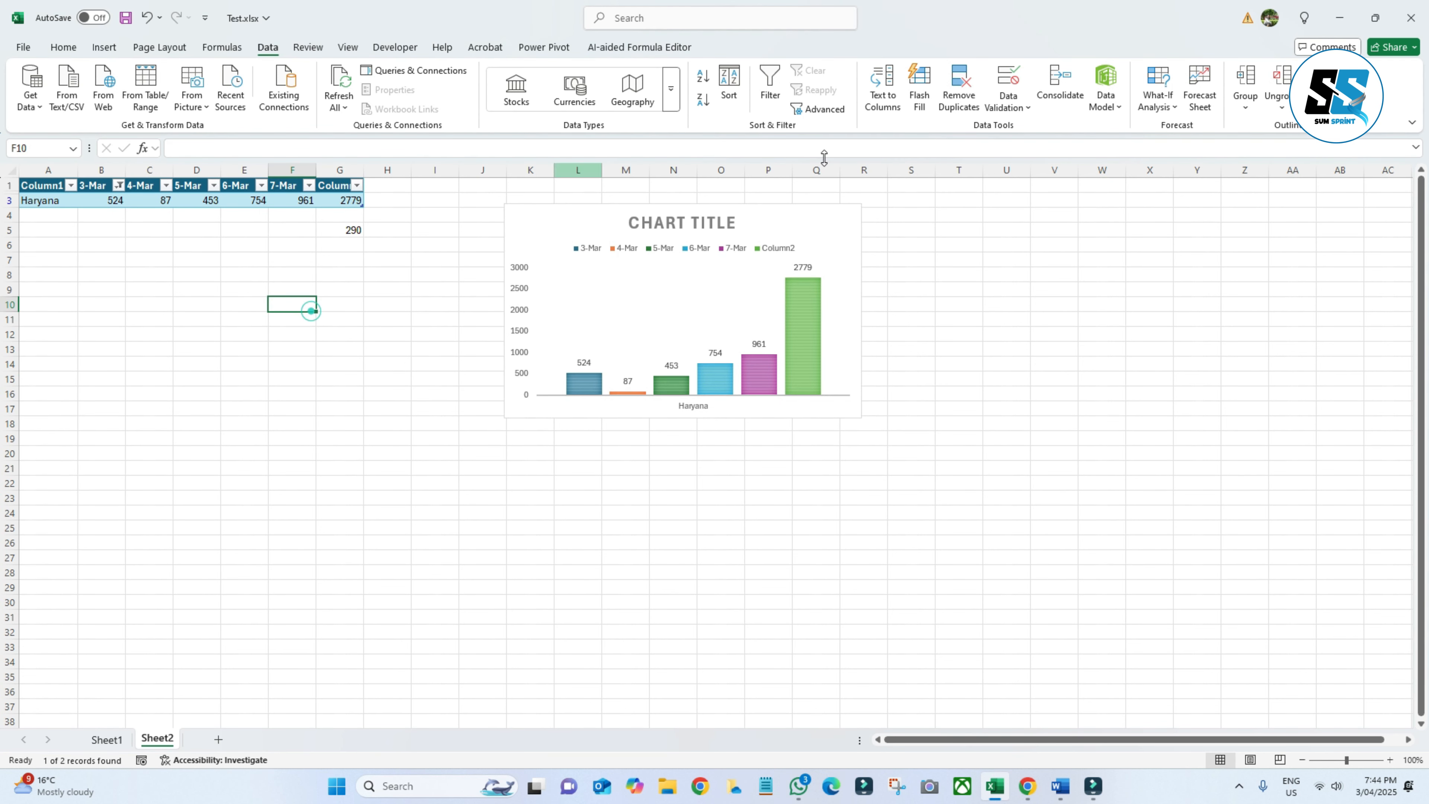
# Undo the last filter on the table's 3-Mar column to bring the Gujarat row back
pyautogui.click(771, 90)
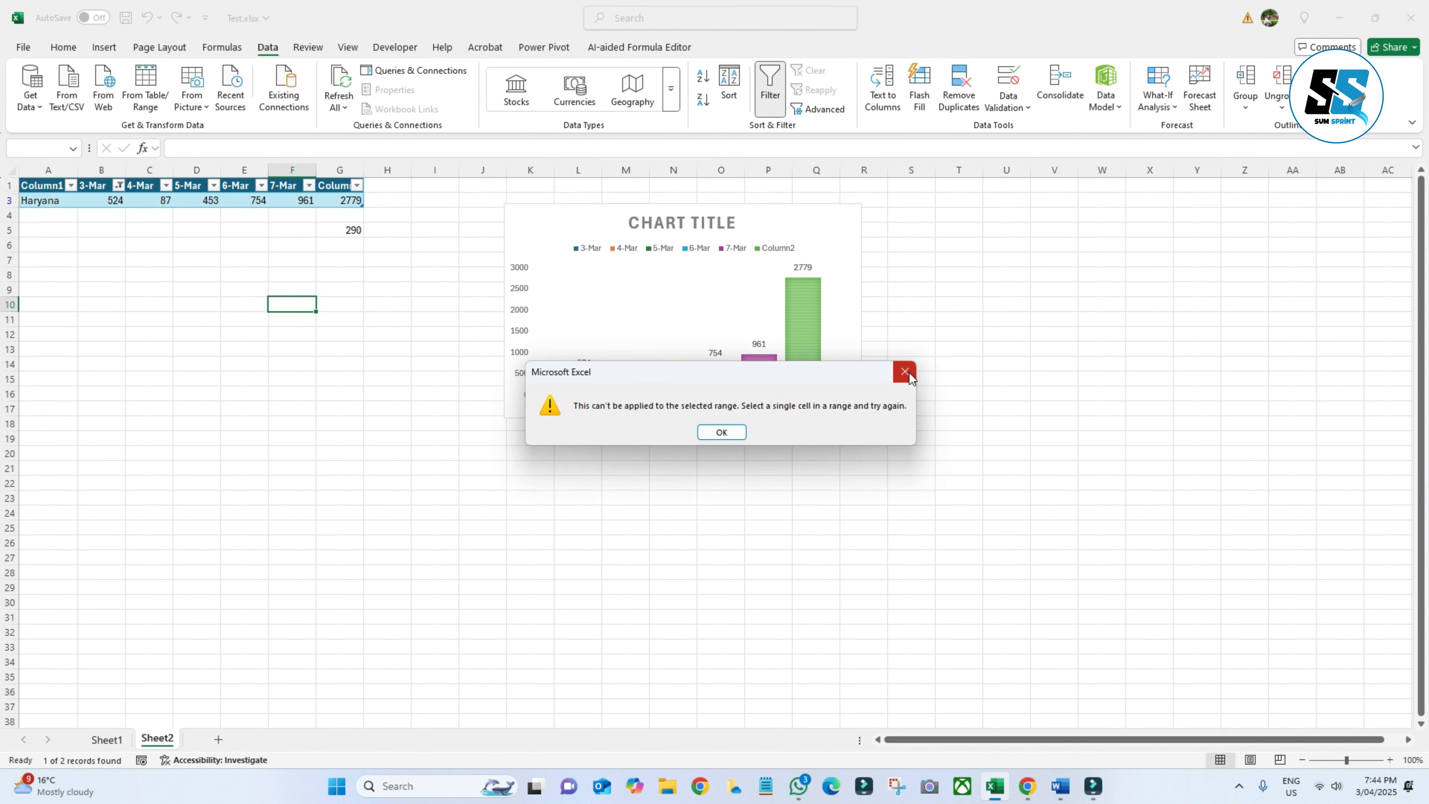
pyautogui.click(904, 371)
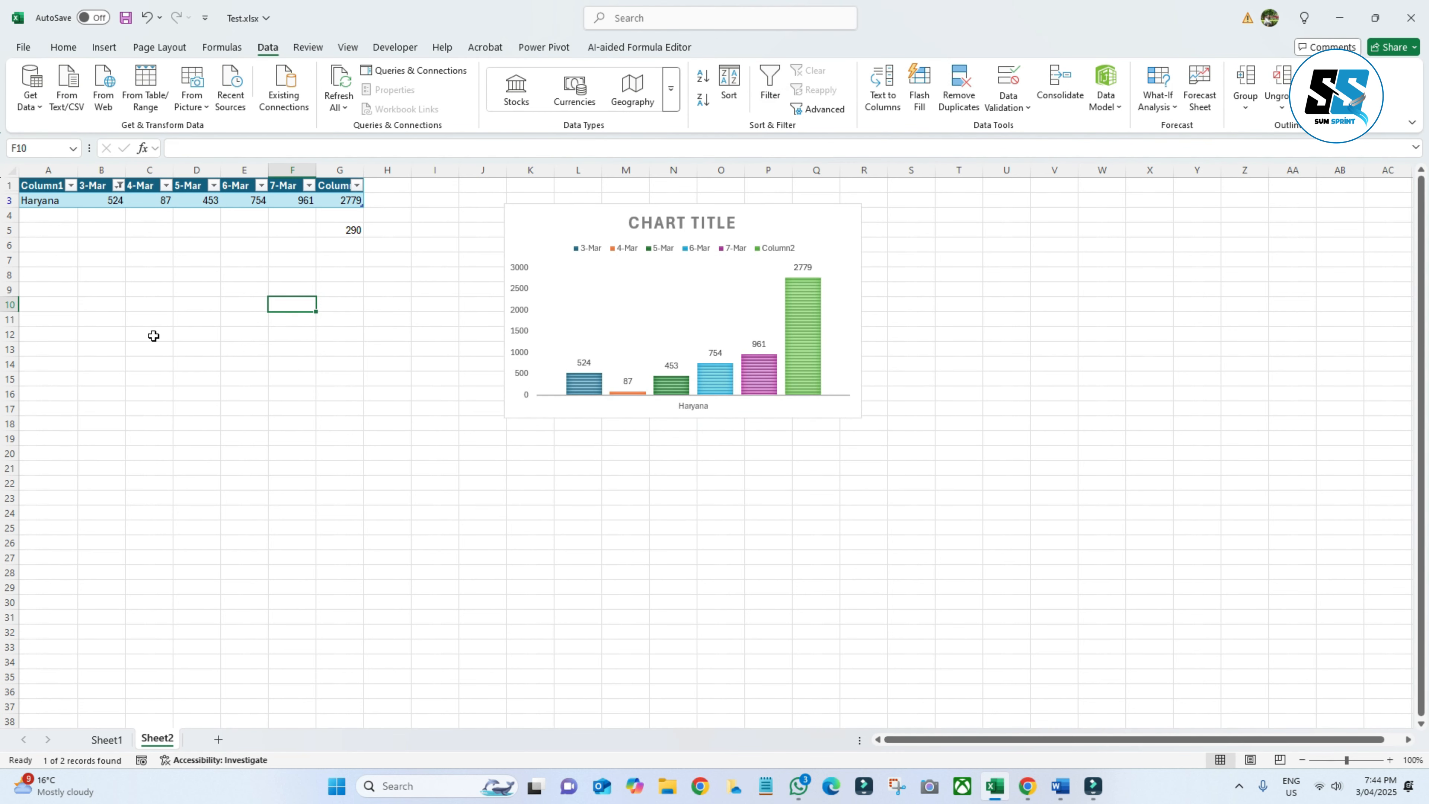
pyautogui.hotkey('ctrl', 'z')
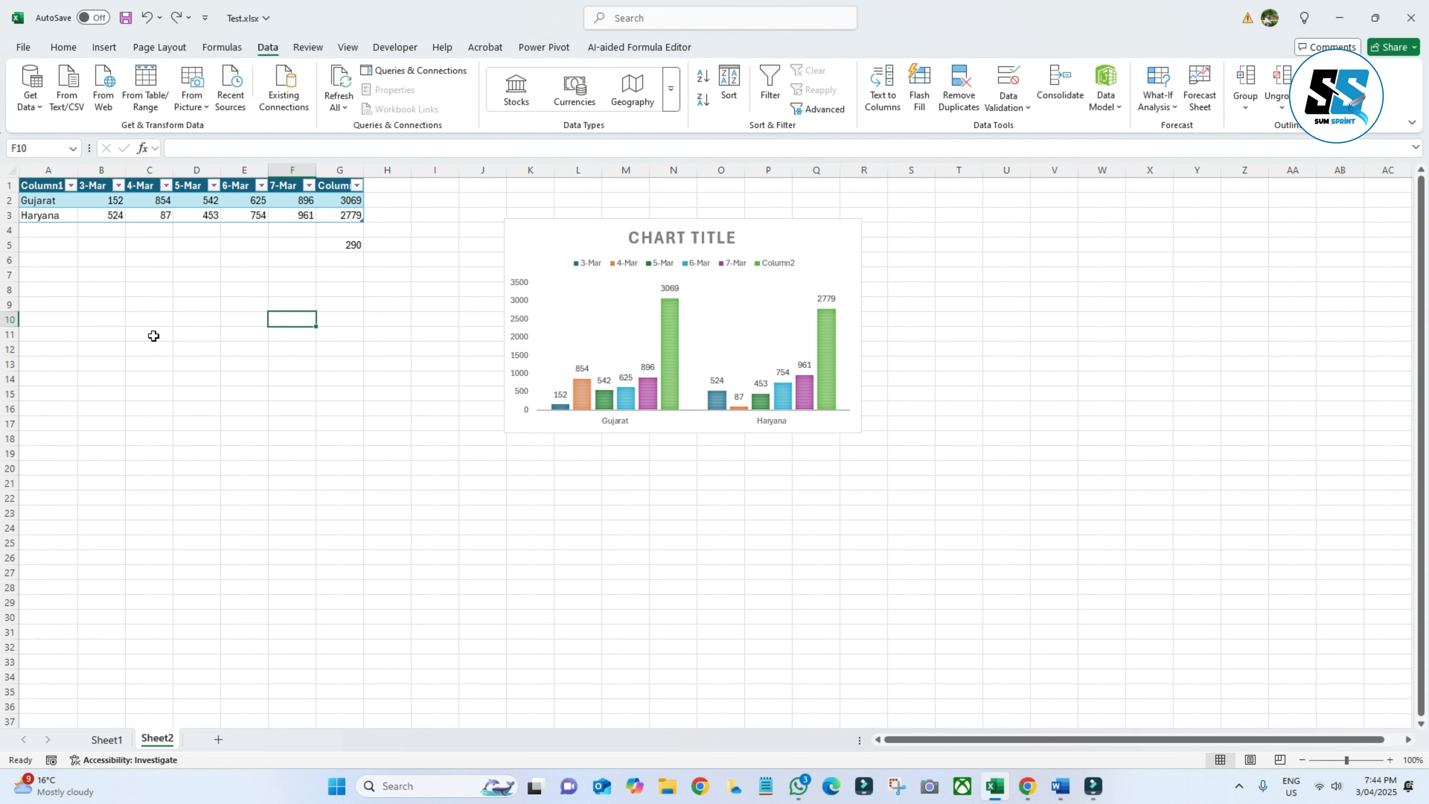
pyautogui.click(197, 454)
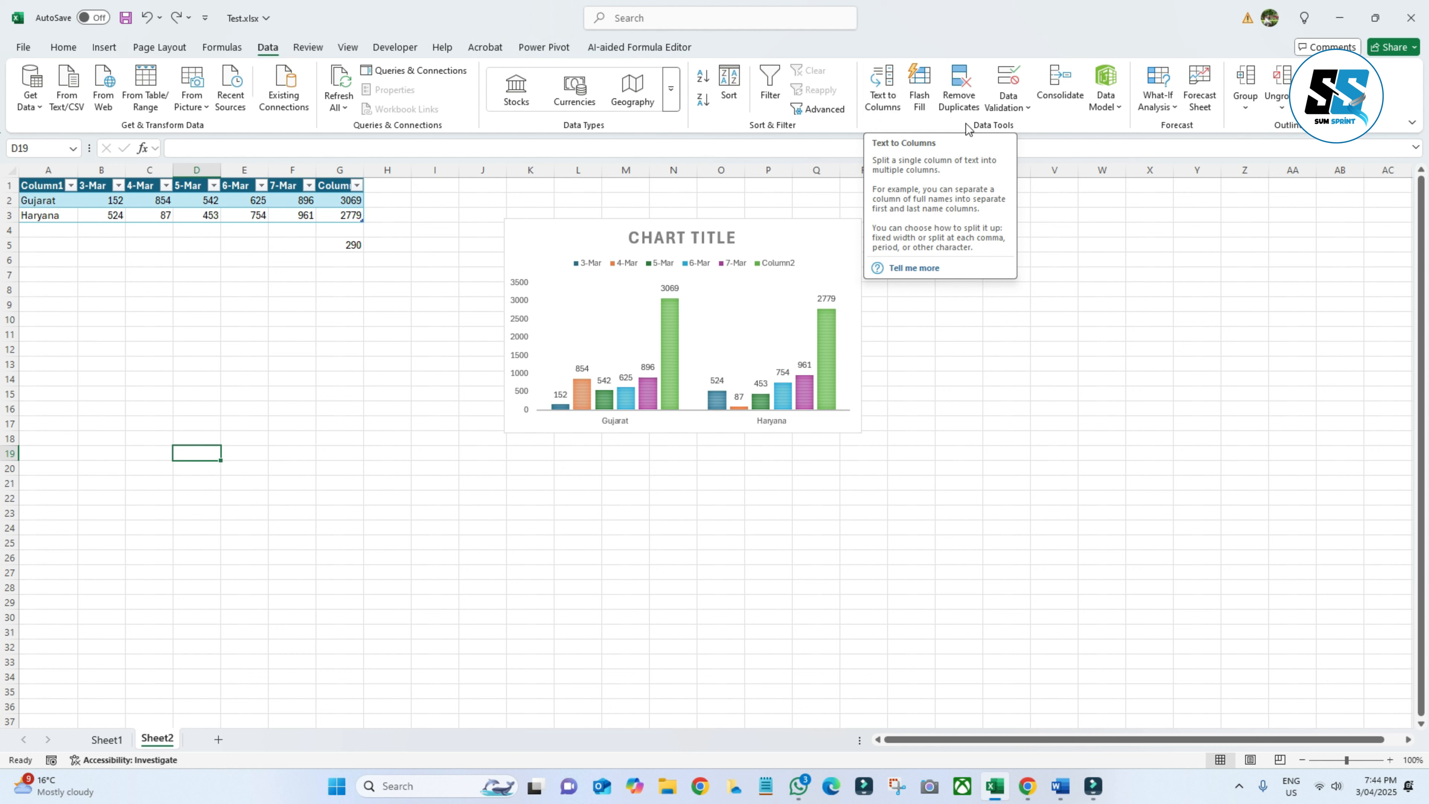
# Enter the sample values 45852, 6584 and 45852 in cells F15 to F17
pyautogui.click(236, 321)
pyautogui.click(276, 398)
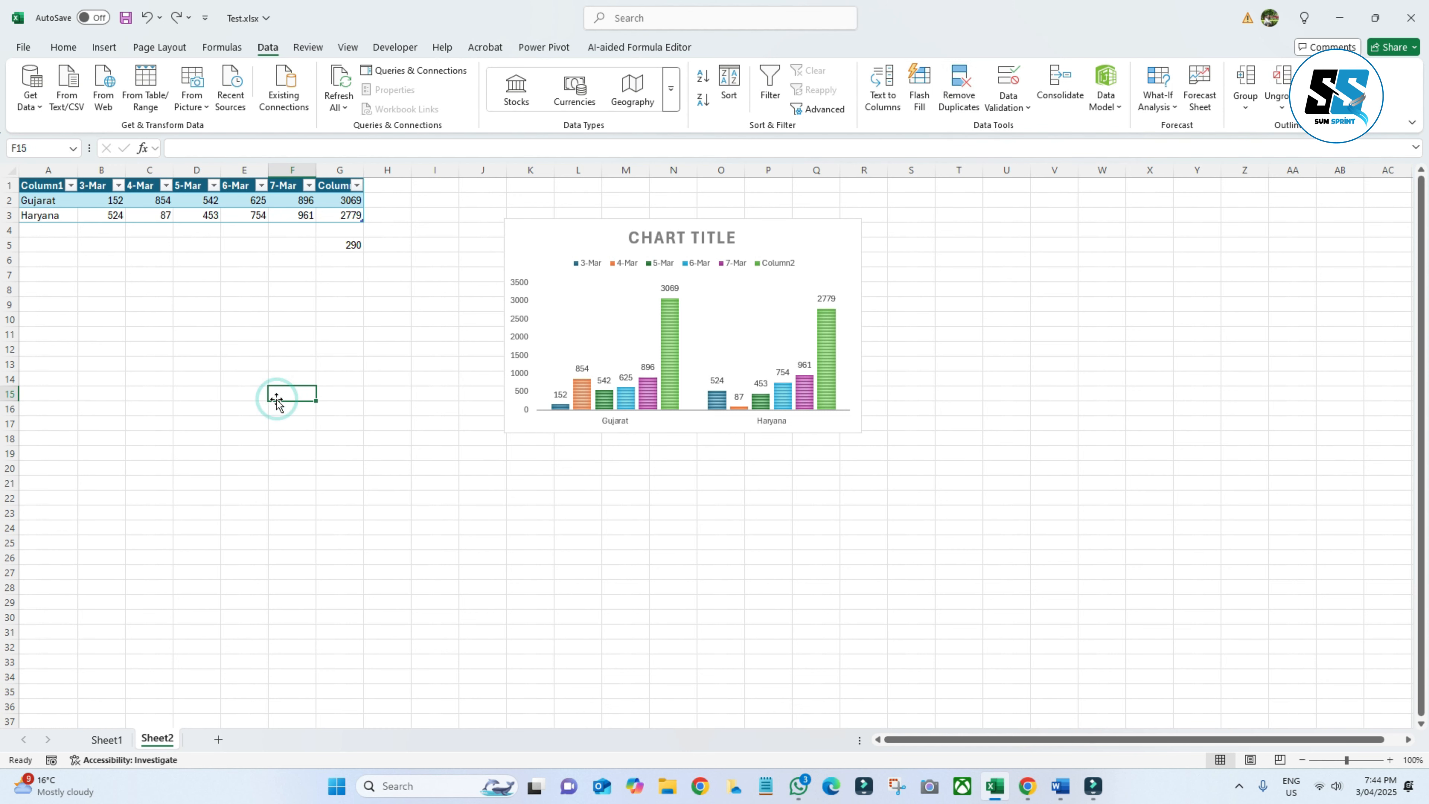
pyautogui.write('45852')
pyautogui.press('Return')
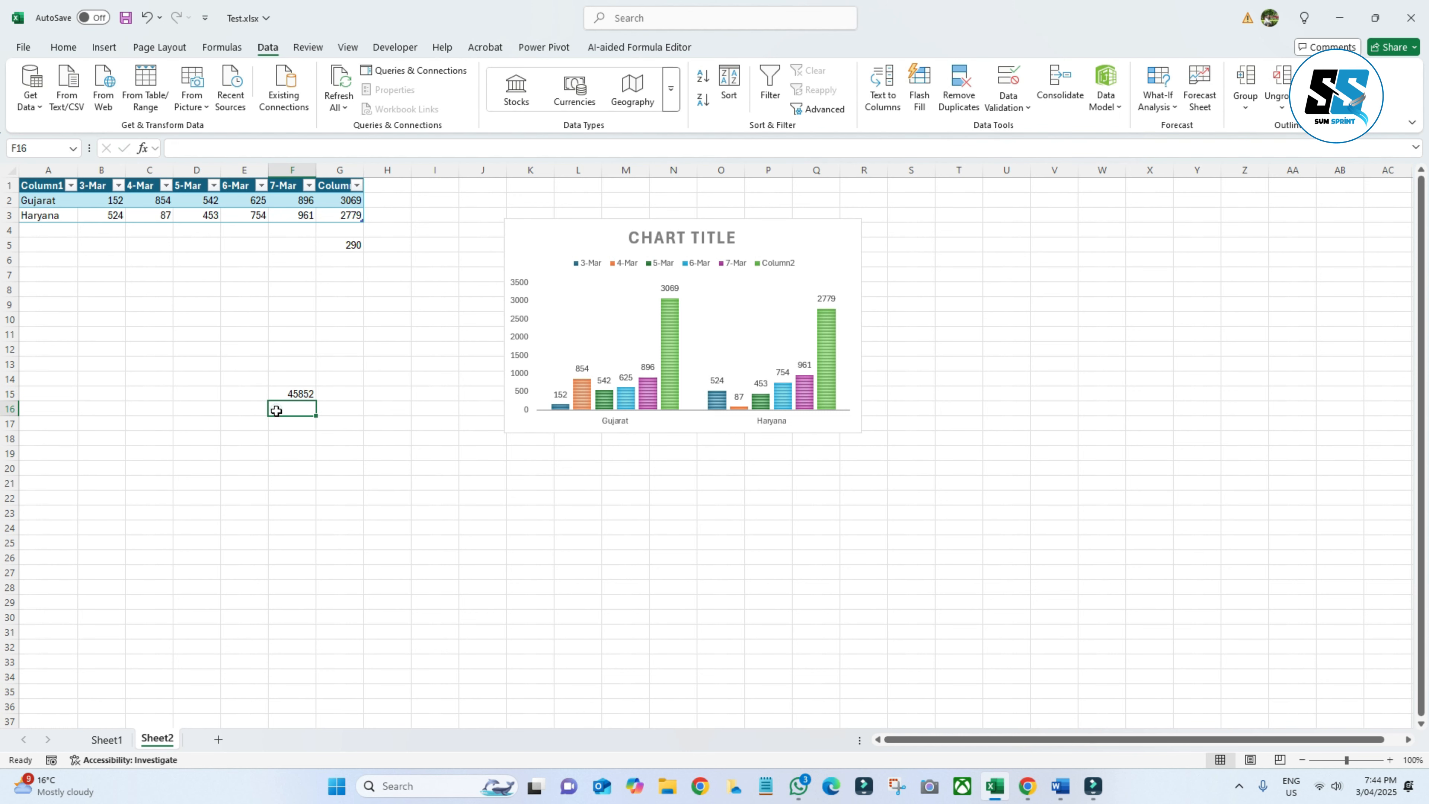
pyautogui.click(275, 409)
pyautogui.write('6584')
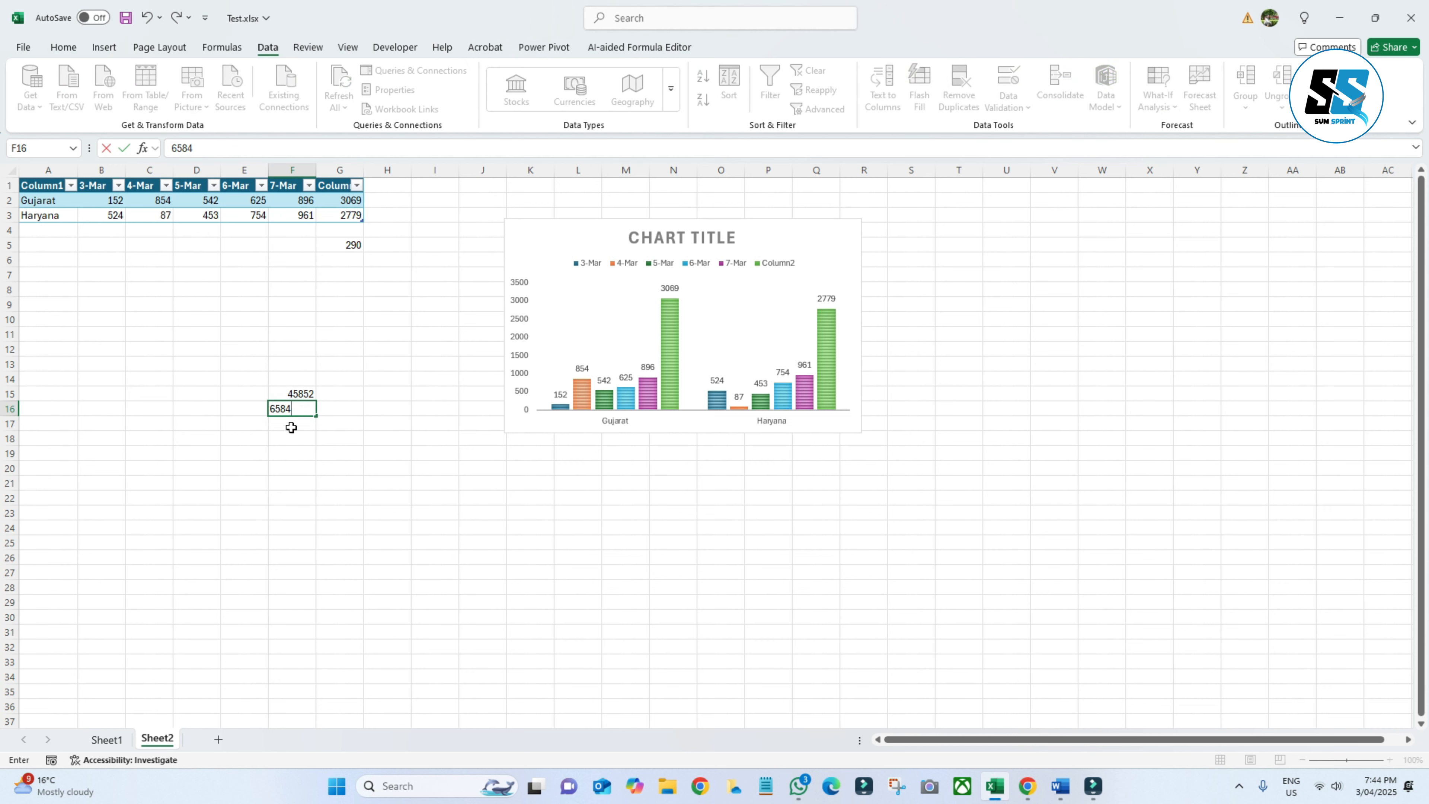
pyautogui.press('Return')
pyautogui.write('45852')
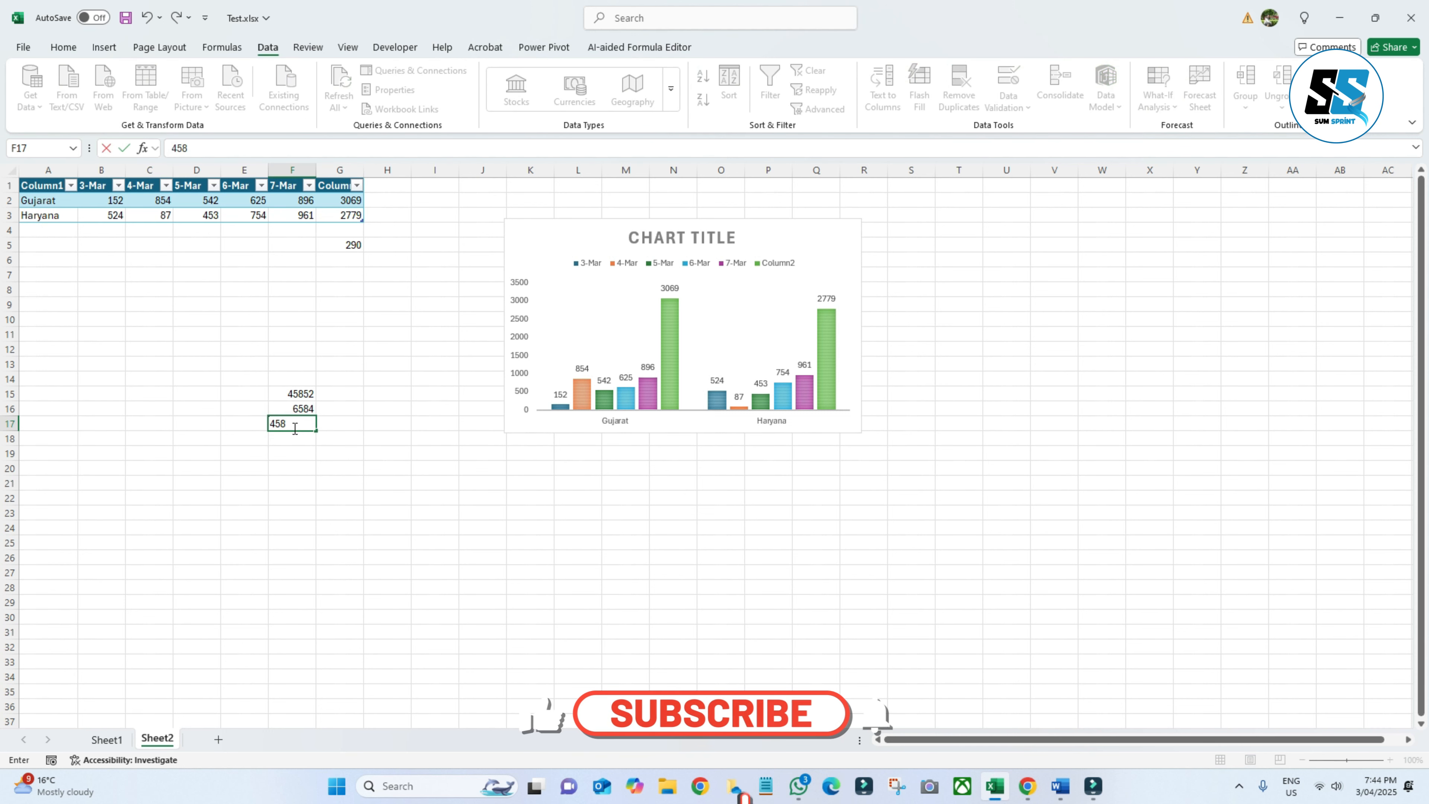
pyautogui.click(503, 573)
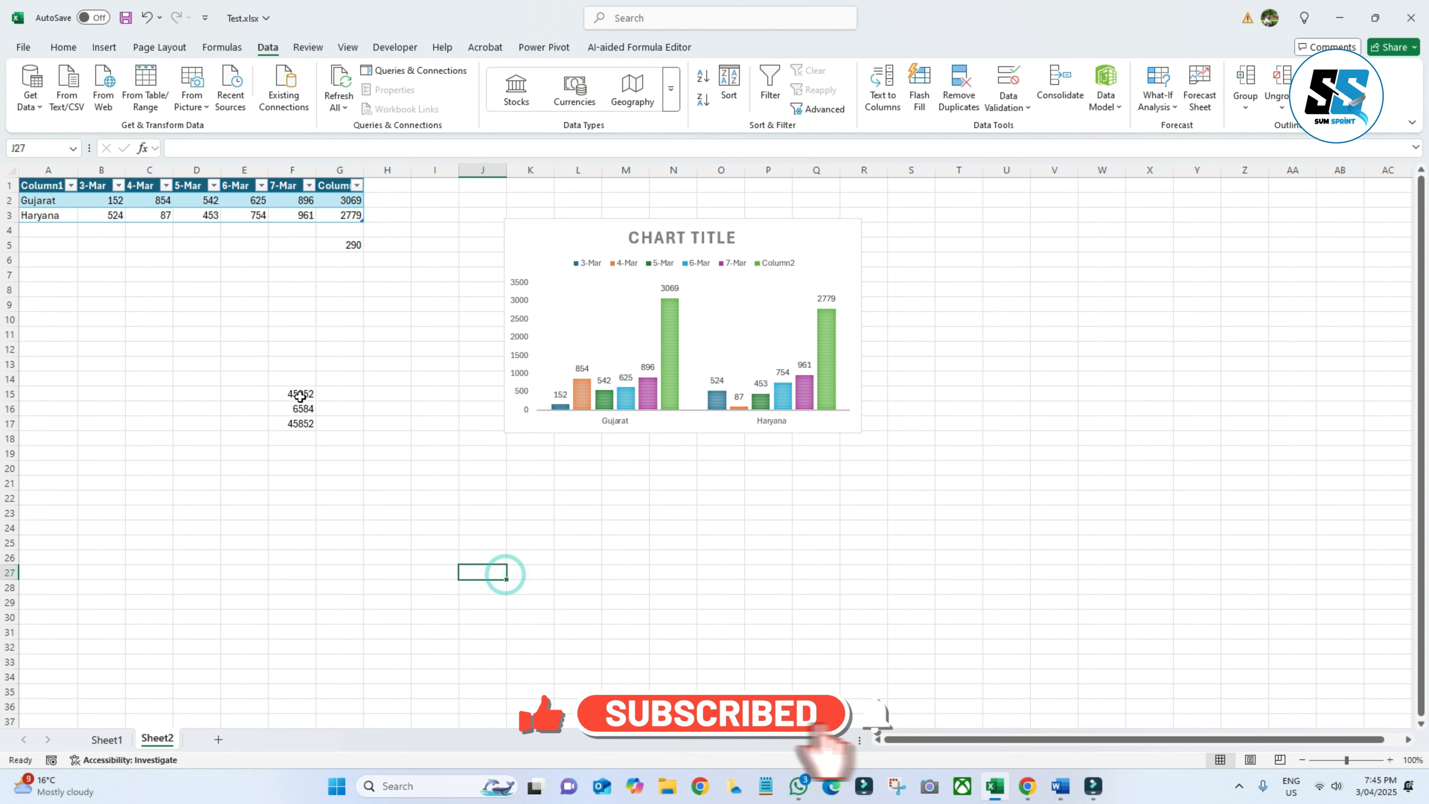
# Remove the duplicate values from the range F15:F17 and dismiss the summary message
pyautogui.moveTo(293, 393); pyautogui.dragTo(293, 423)
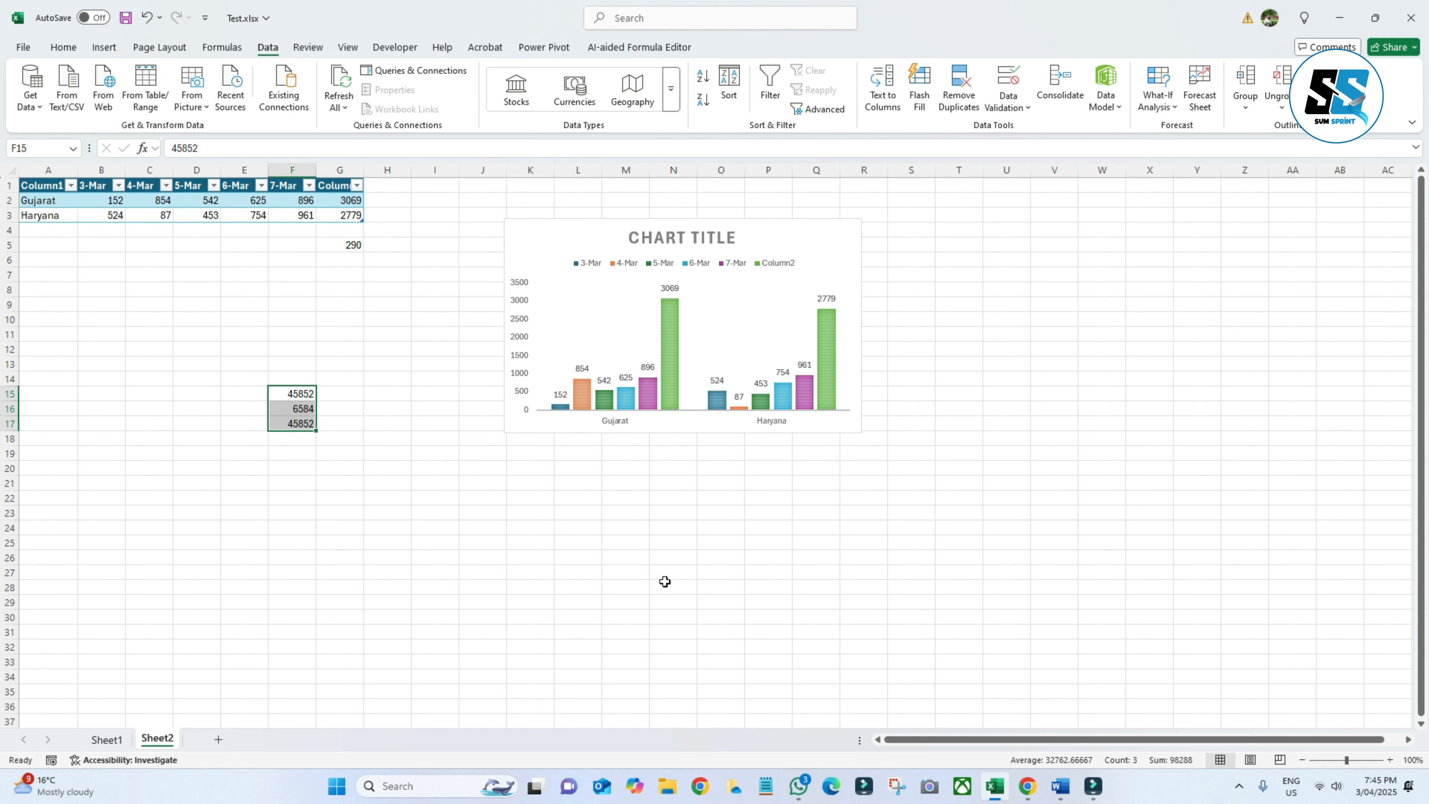
pyautogui.click(1052, 169)
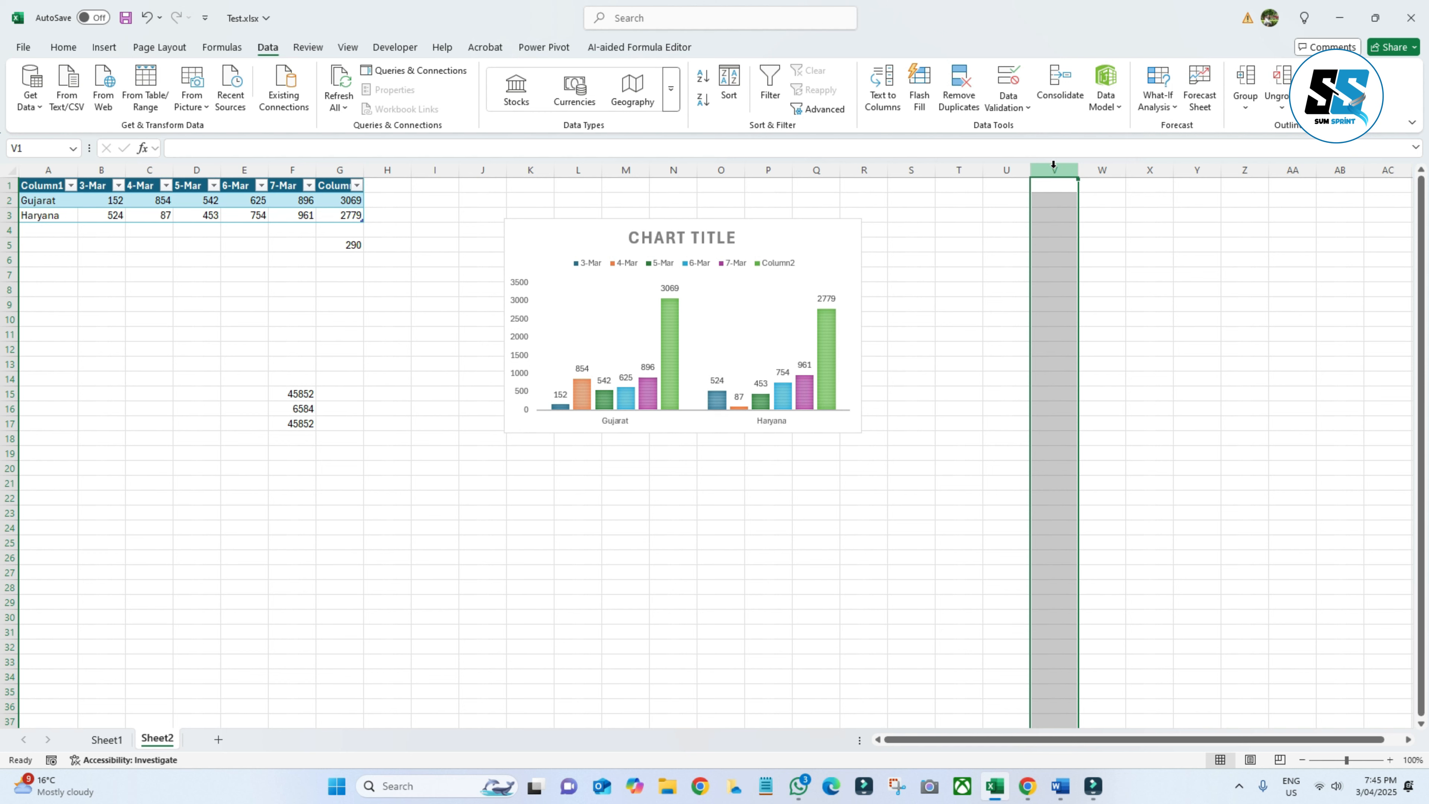
pyautogui.moveTo(304, 394); pyautogui.dragTo(301, 425)
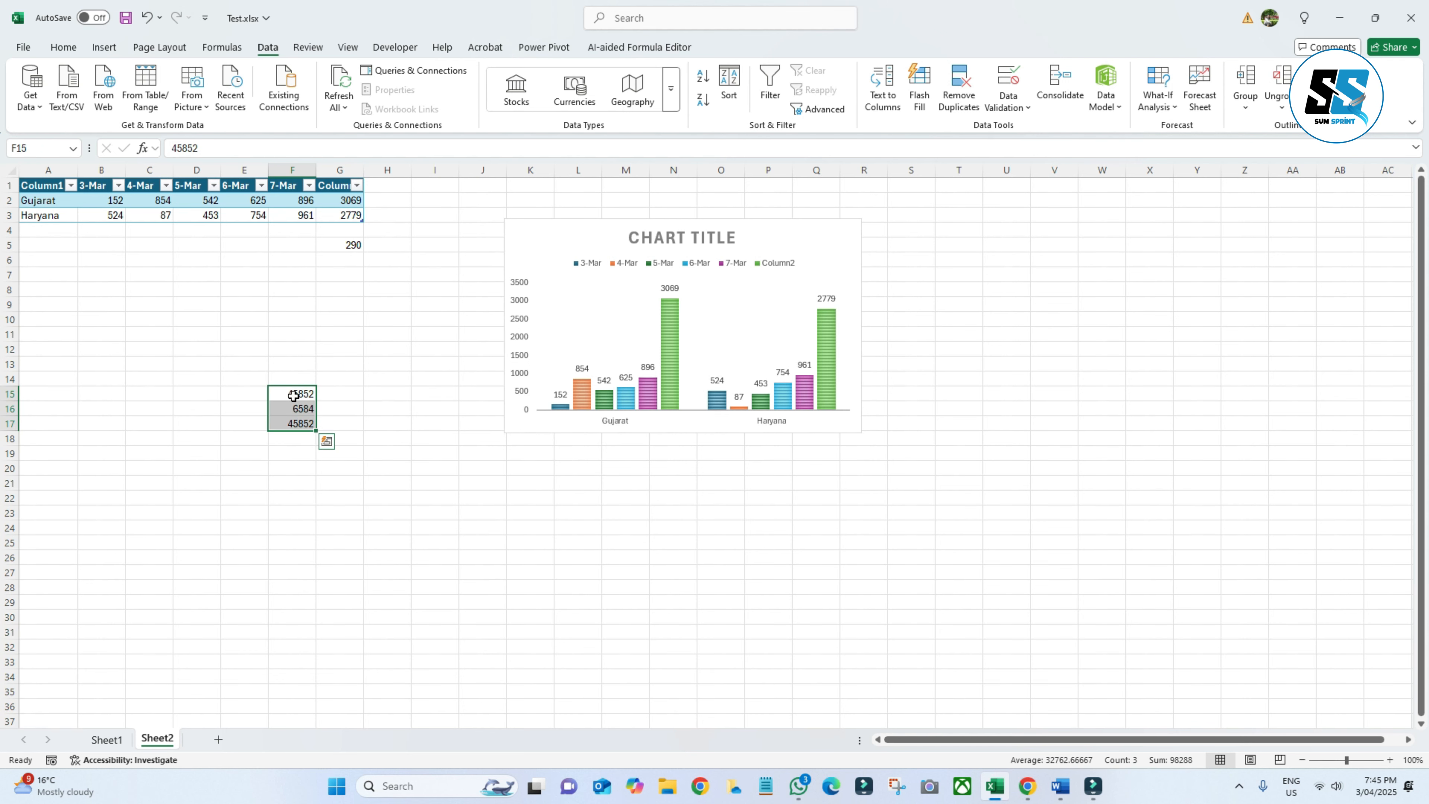
pyautogui.click(964, 105)
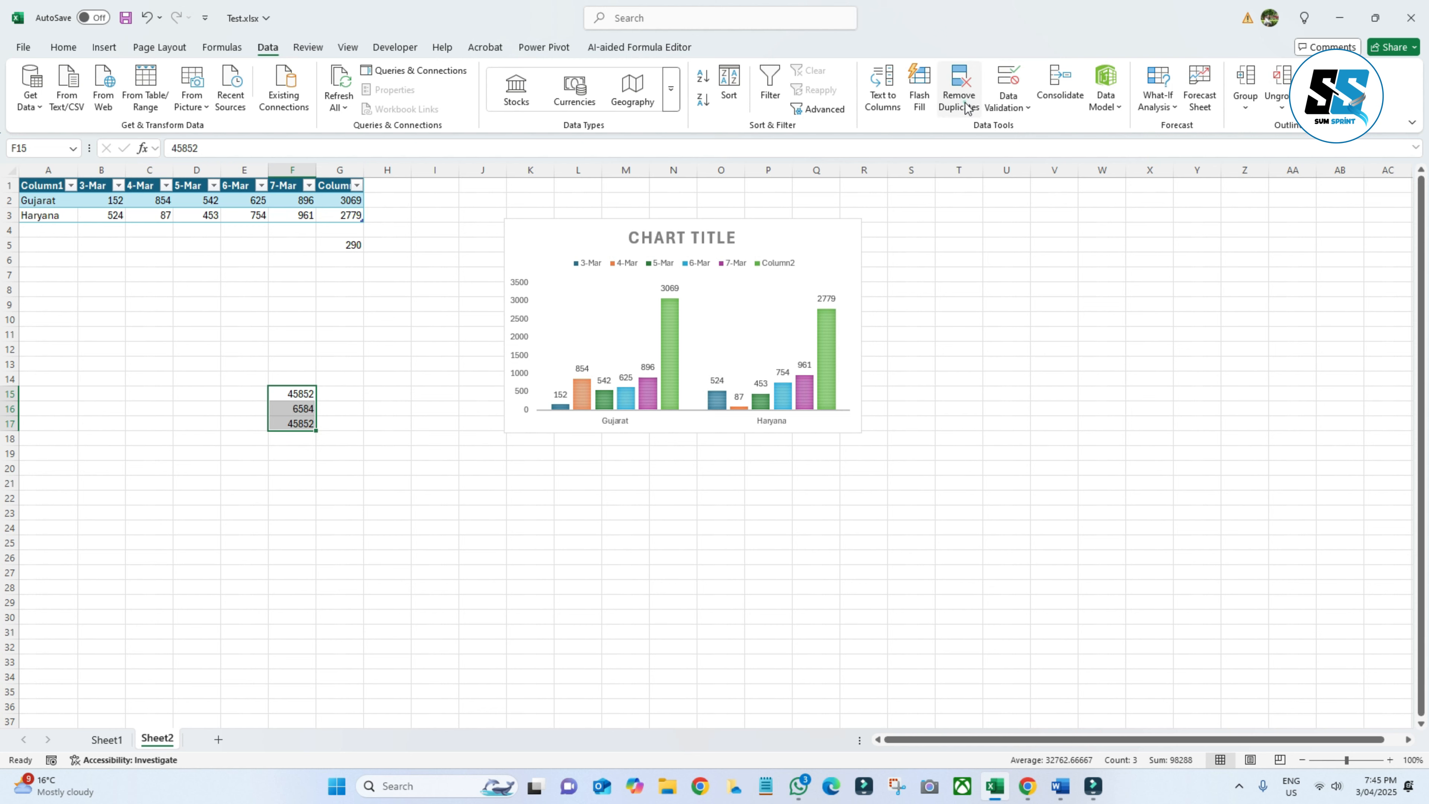
pyautogui.click(1100, 245)
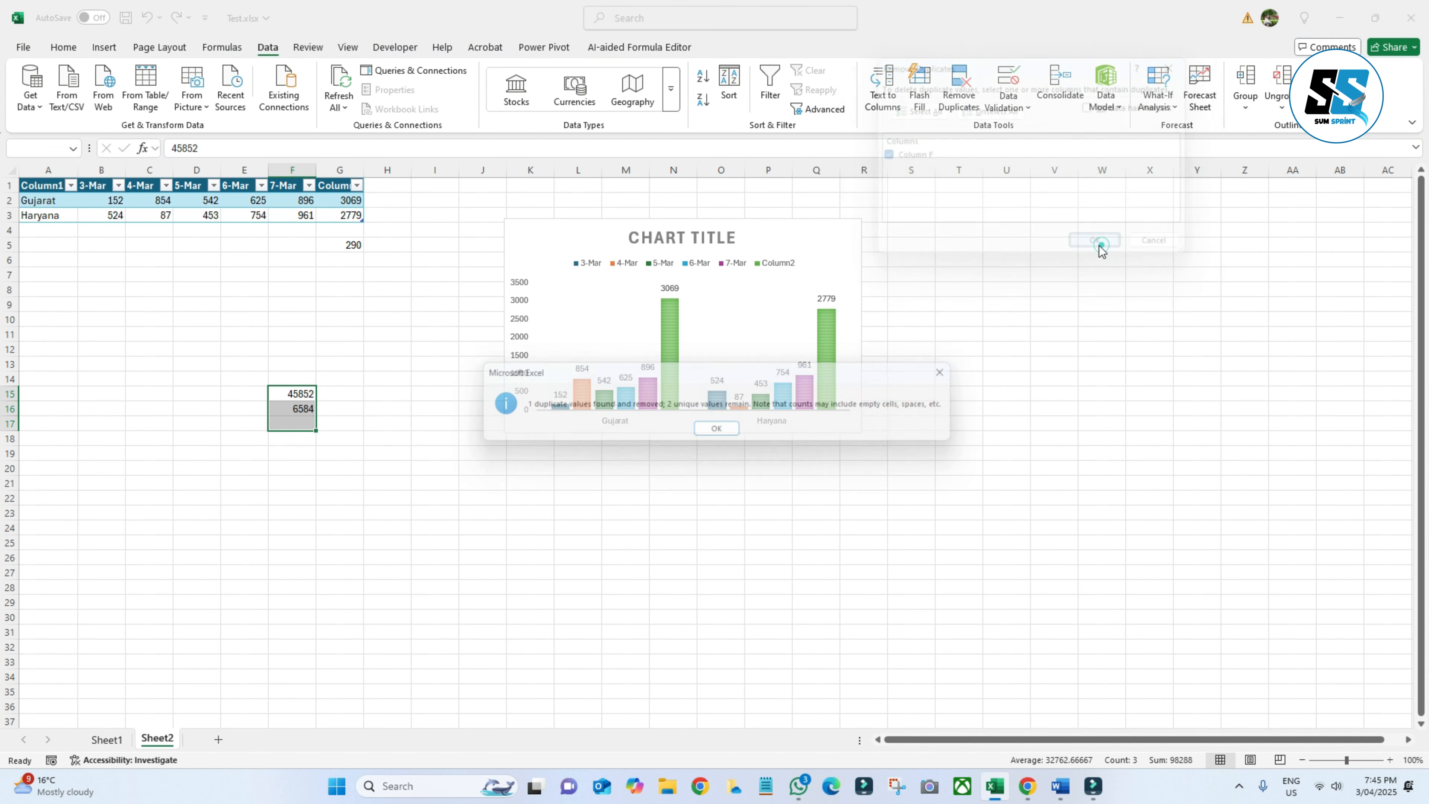
pyautogui.click(722, 432)
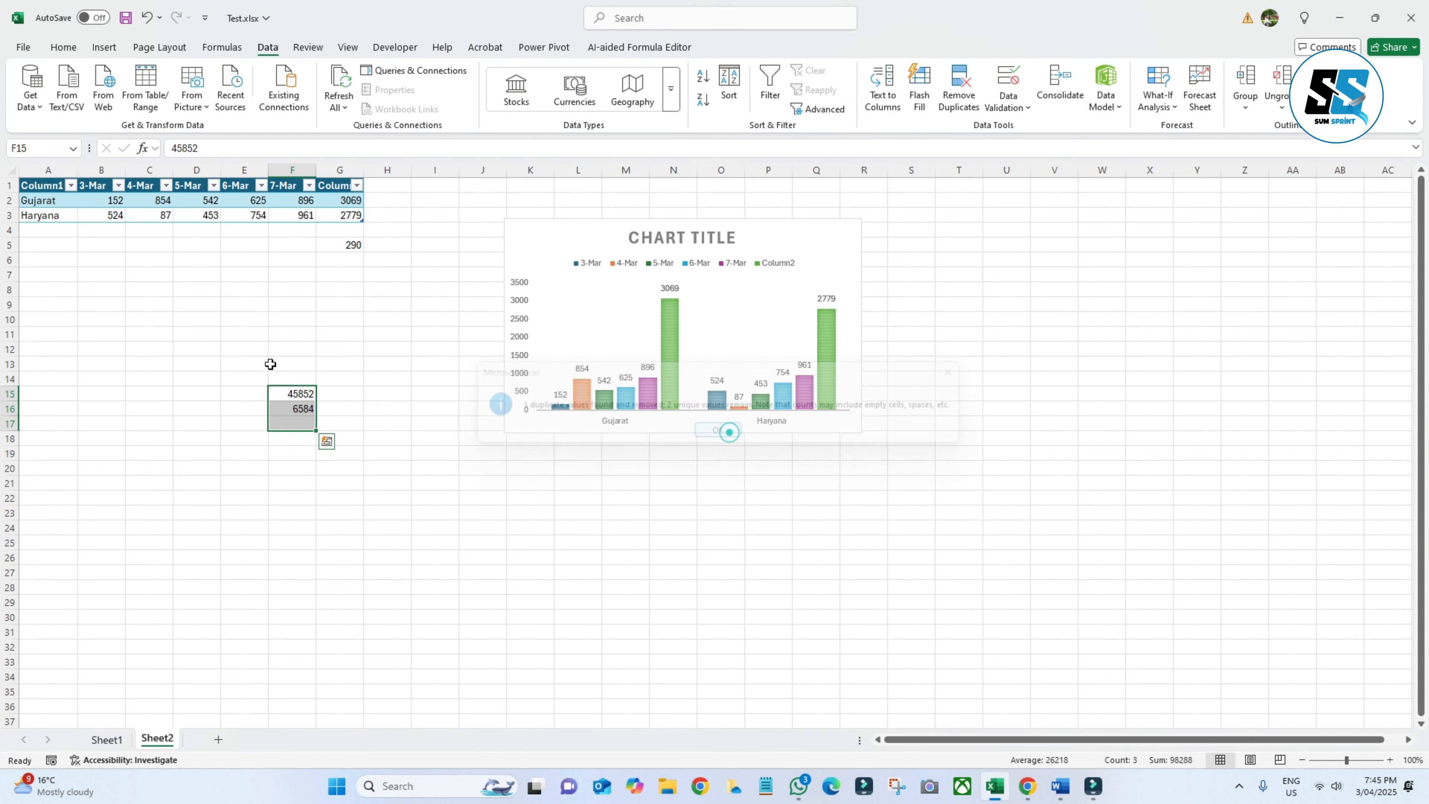
pyautogui.click(451, 543)
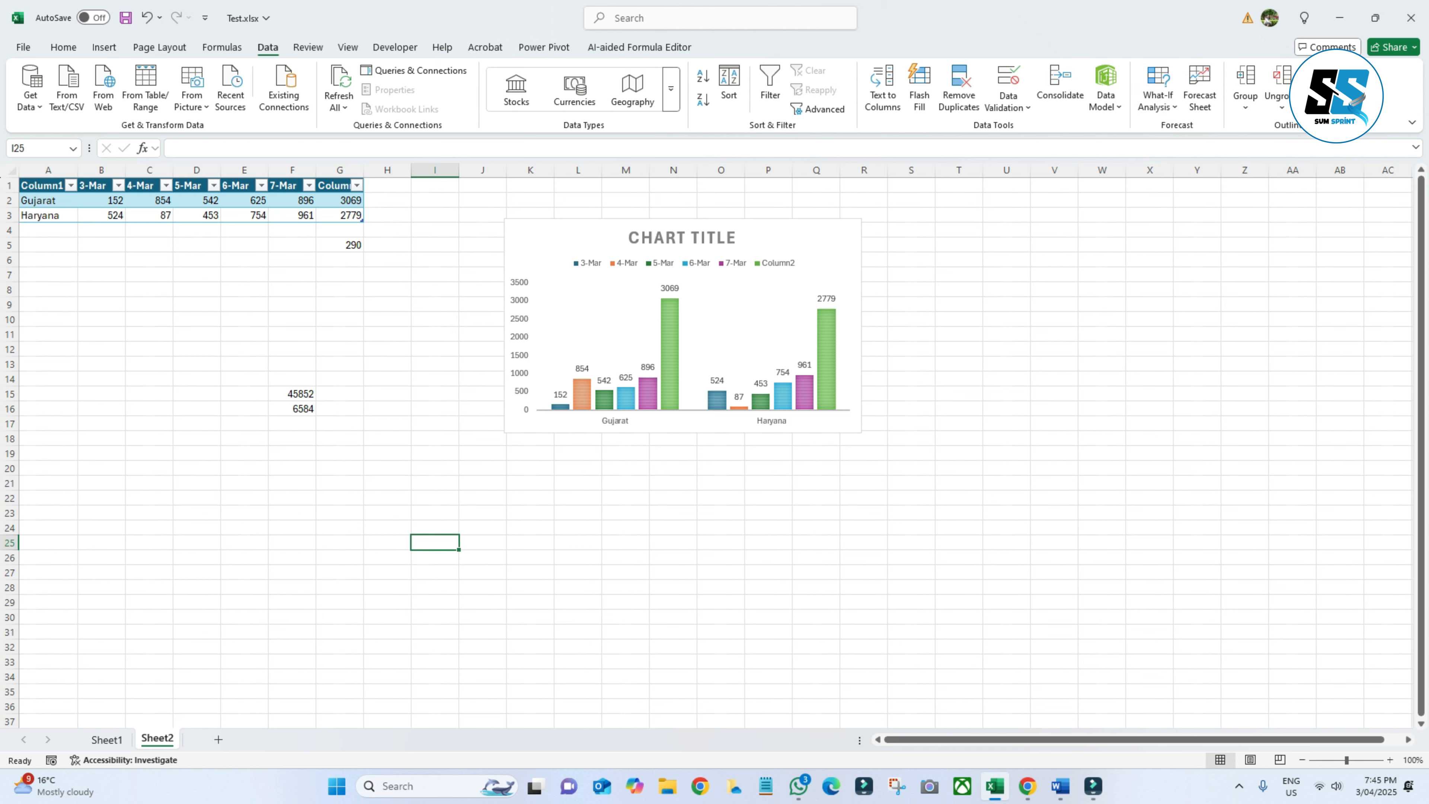
pyautogui.click(457, 500)
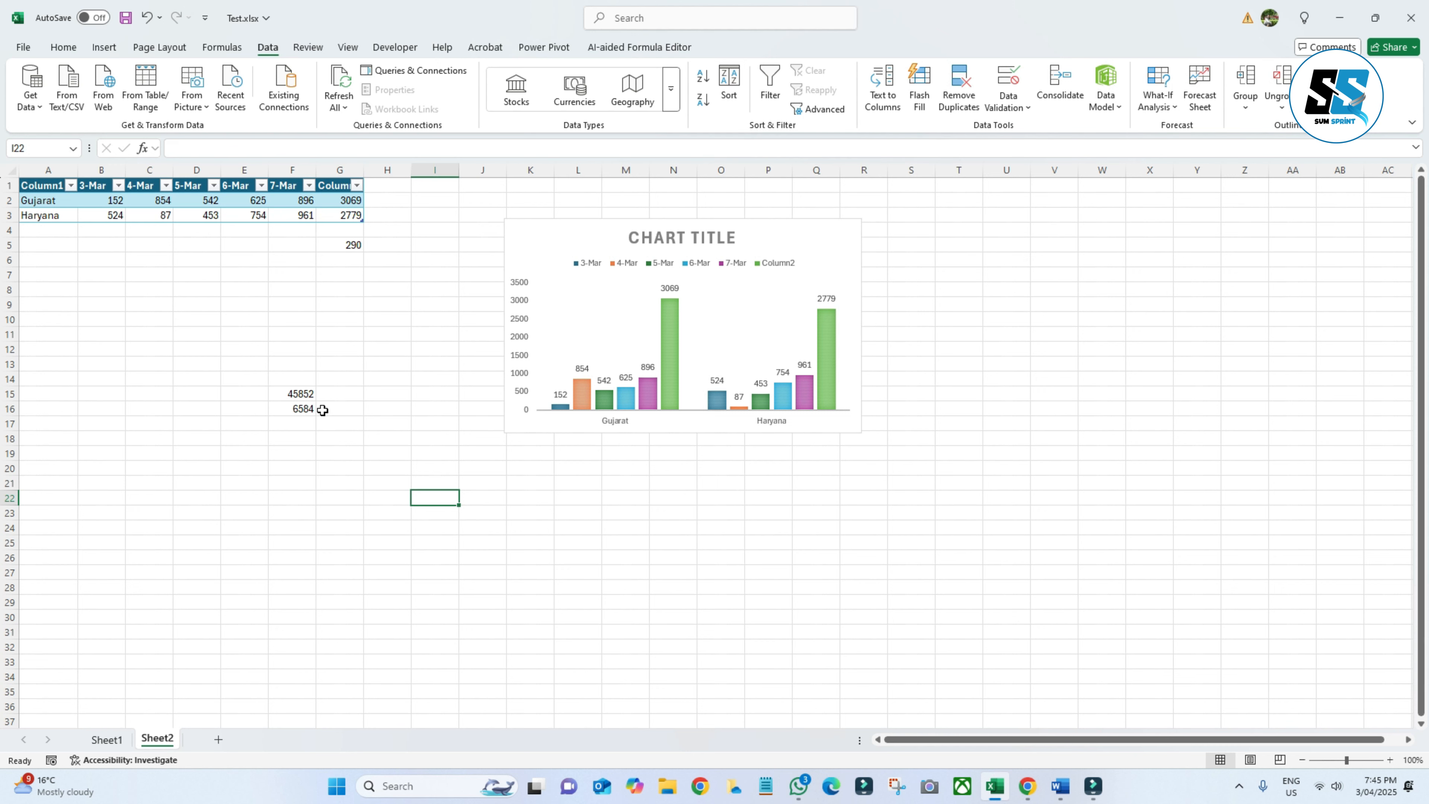
pyautogui.click(827, 527)
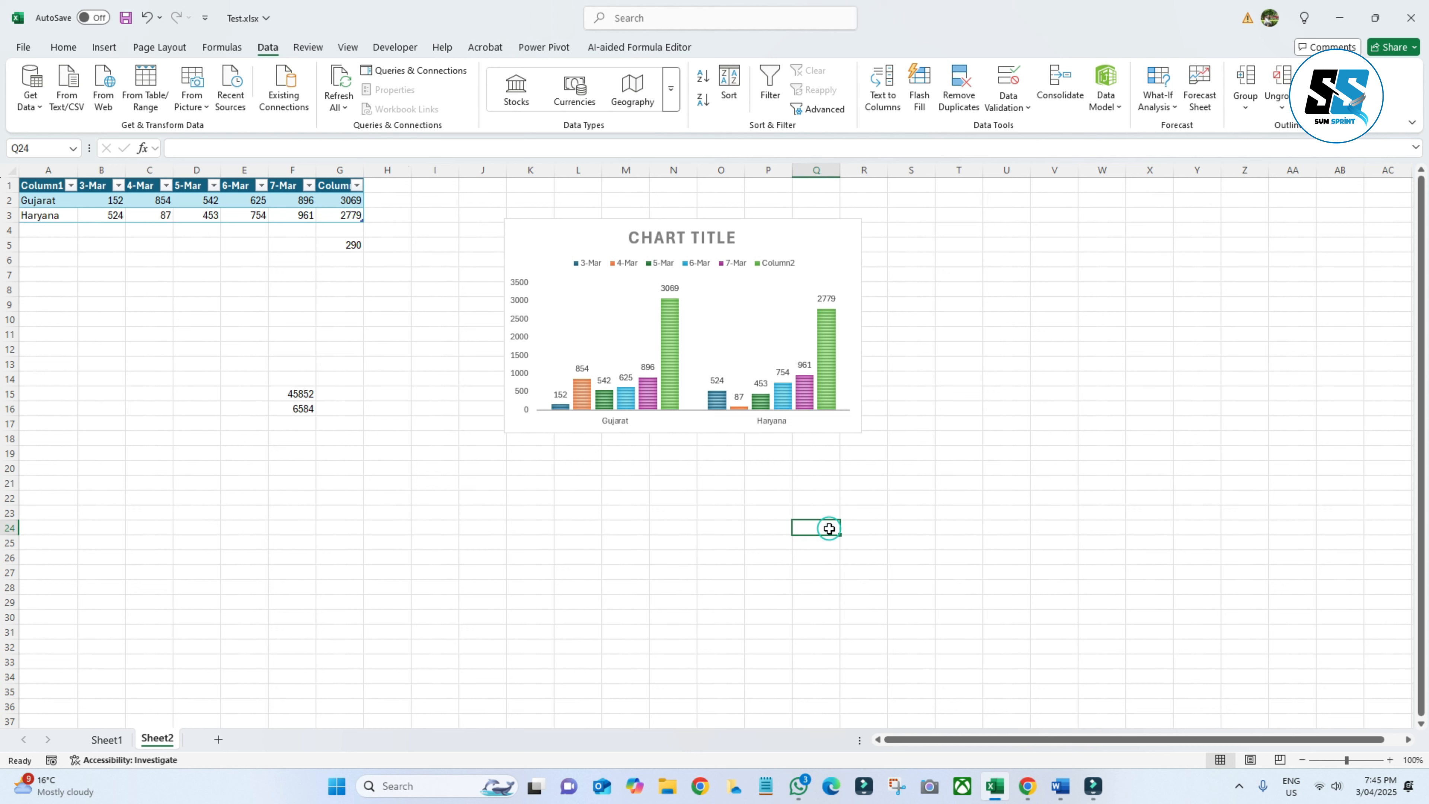
# Add and post a new comment reading "jhfjk" on cell F15
pyautogui.click(305, 51)
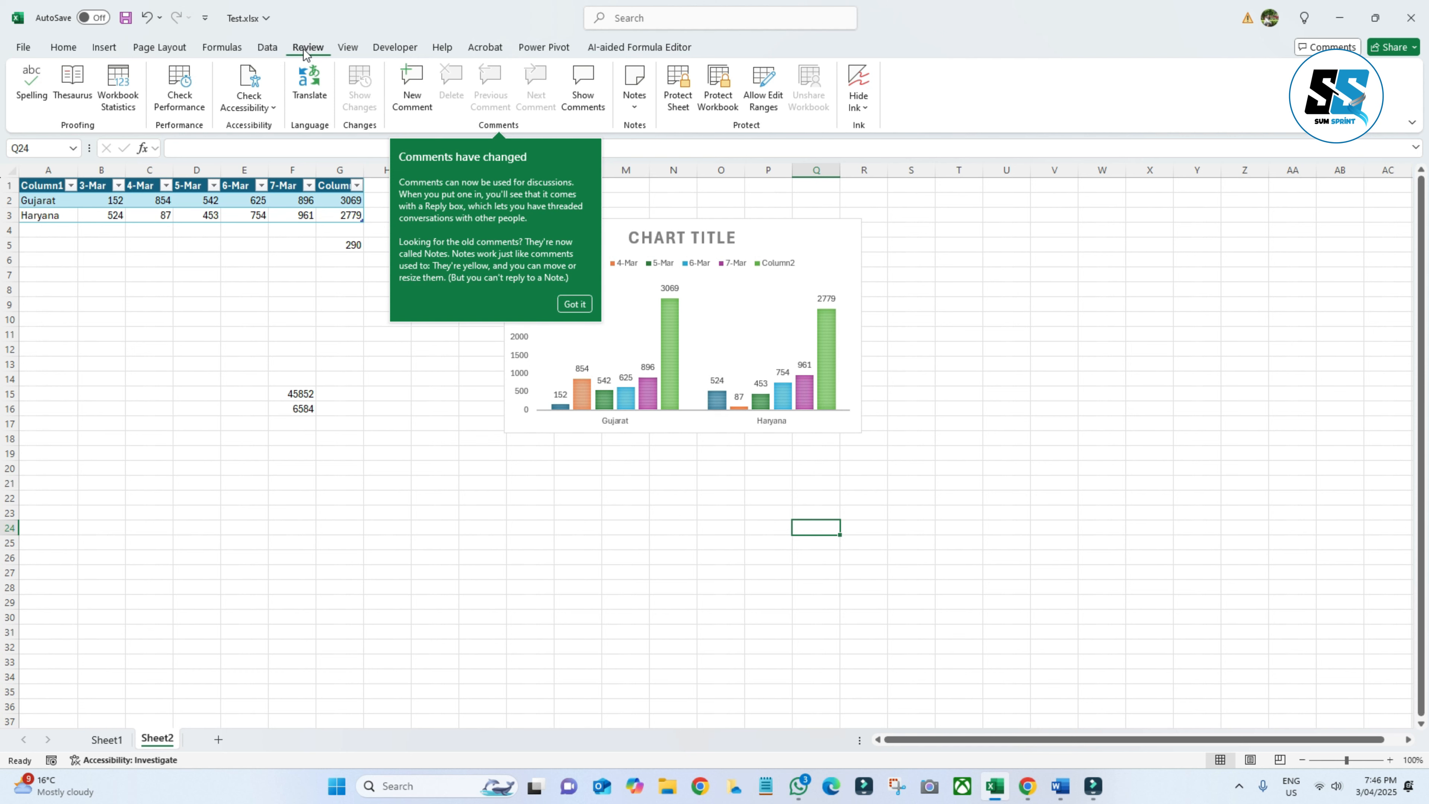
pyautogui.click(141, 453)
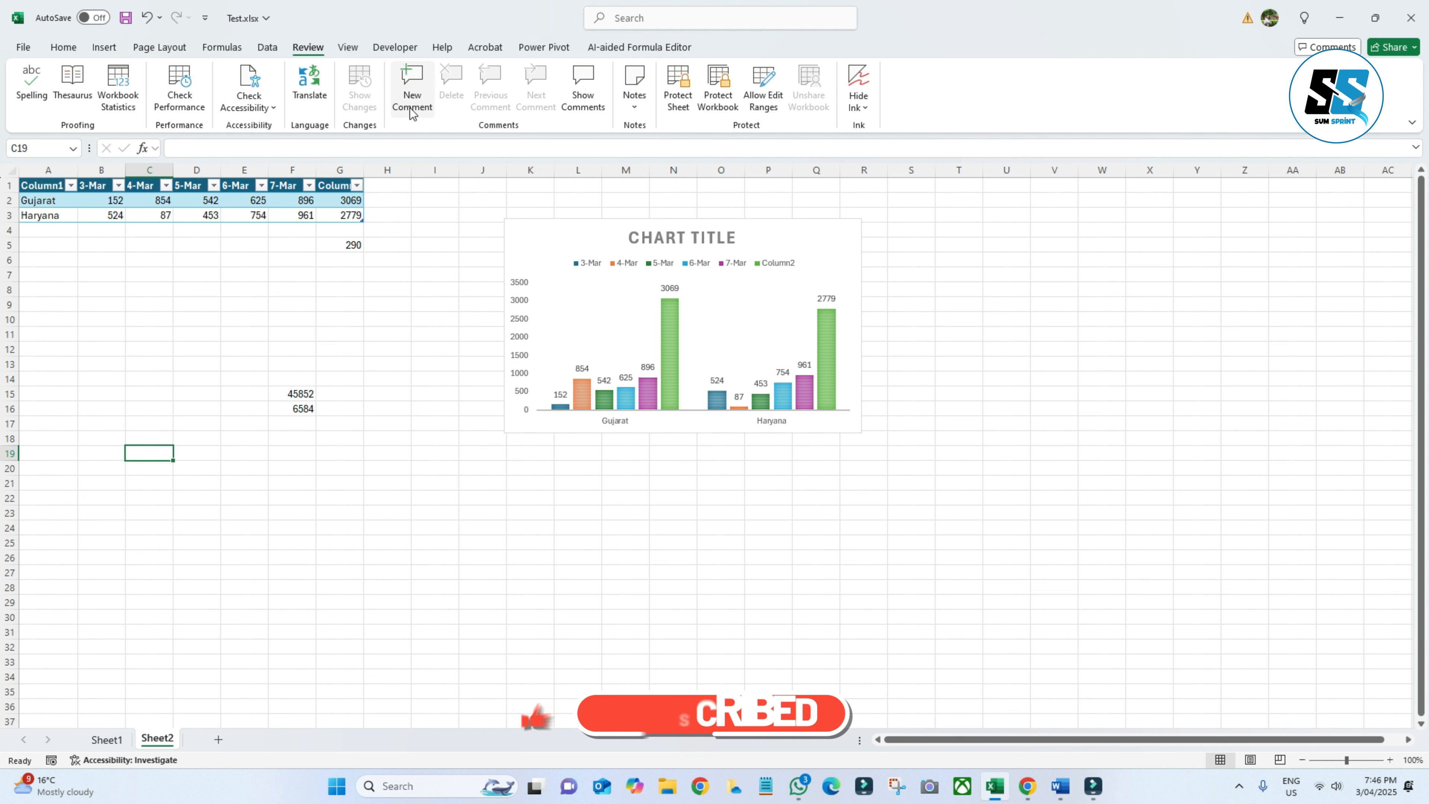
pyautogui.click(302, 392)
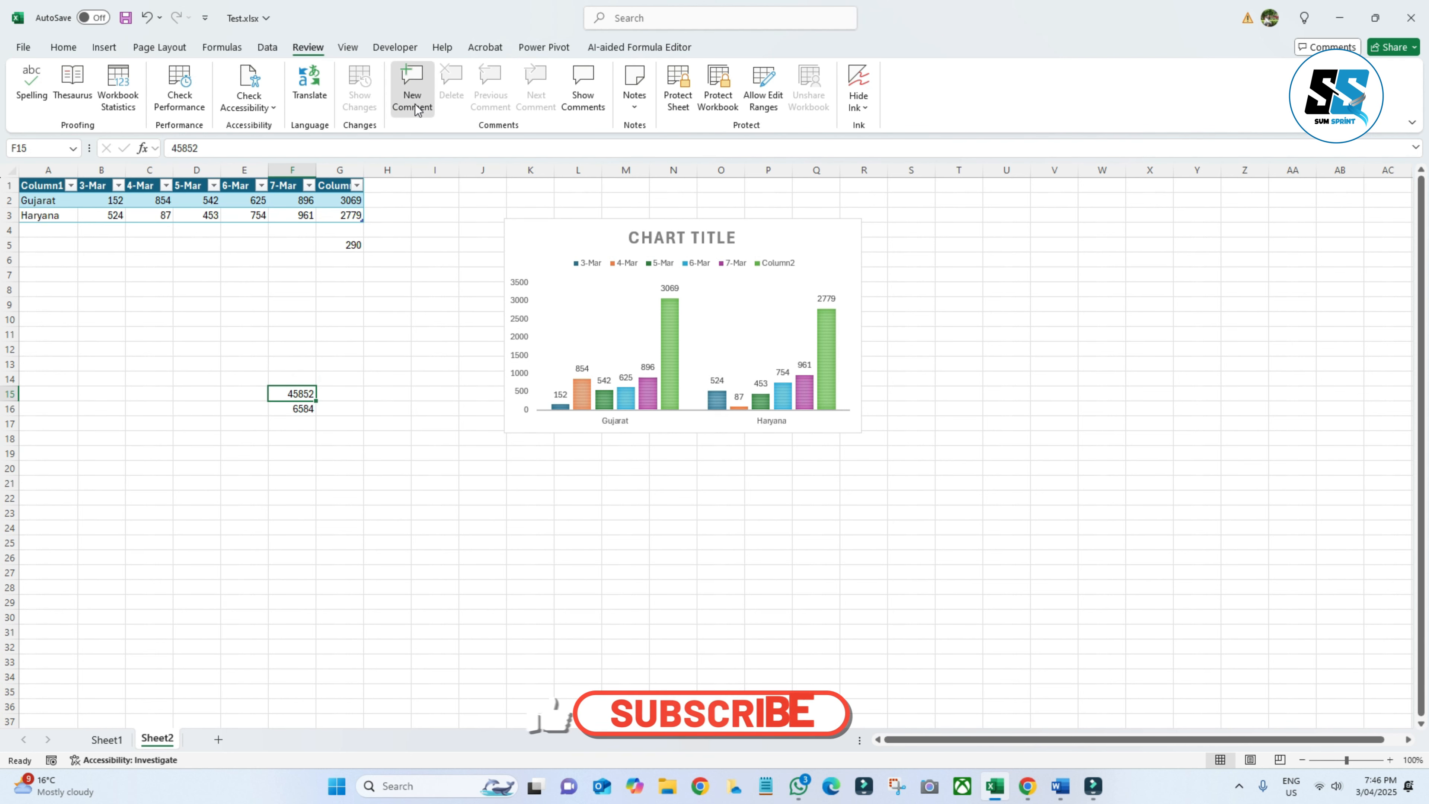
pyautogui.click(411, 90)
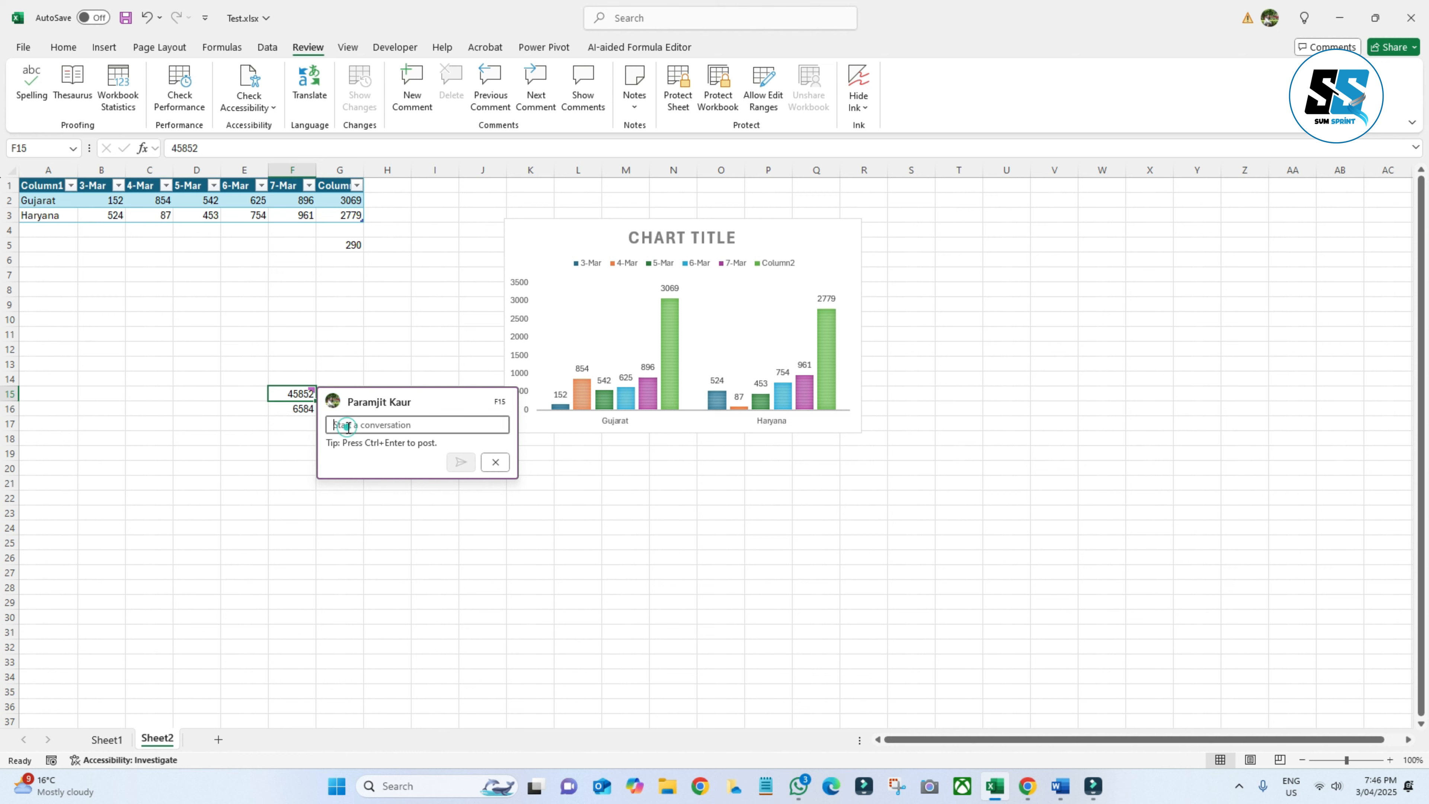
pyautogui.write('Ihfjk')
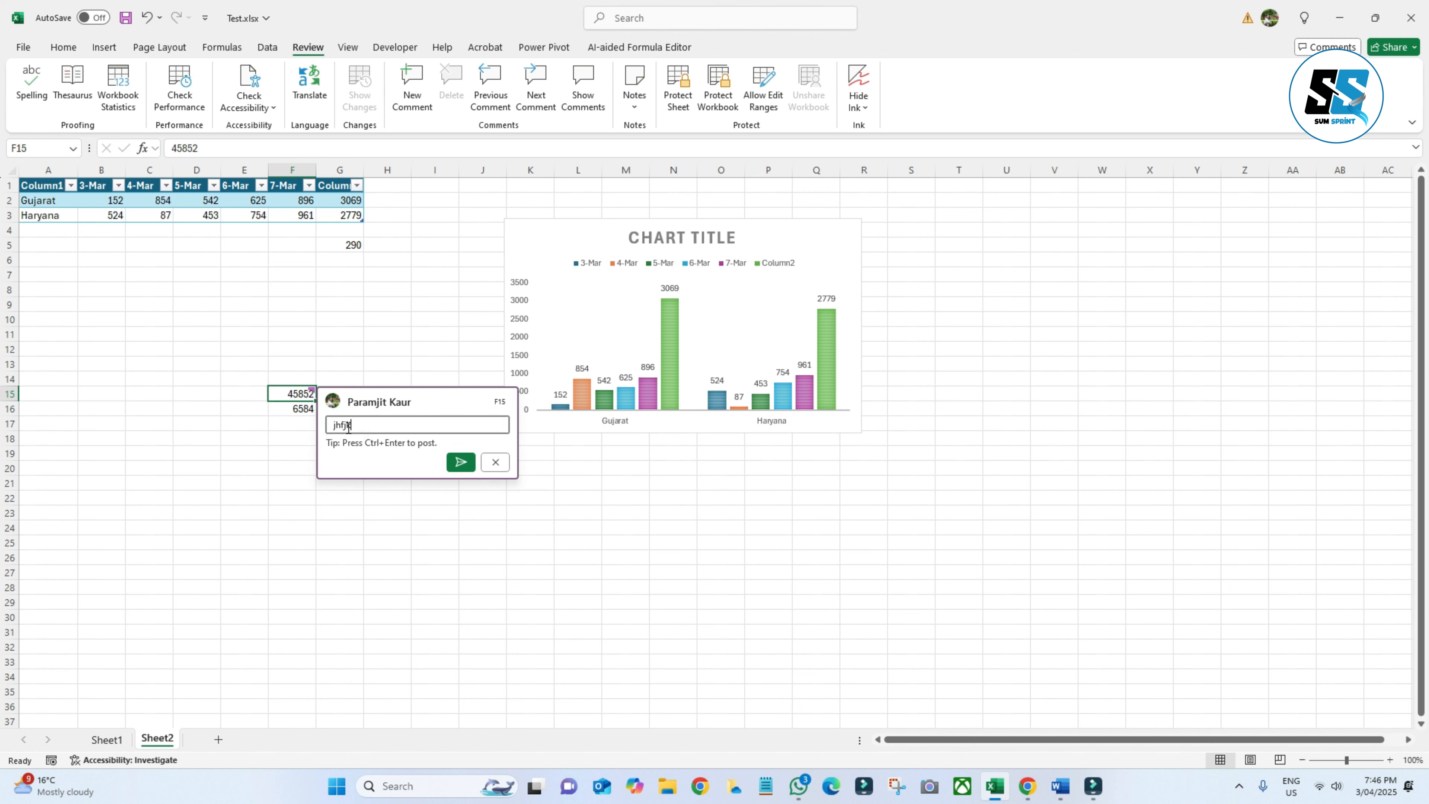
pyautogui.click(461, 462)
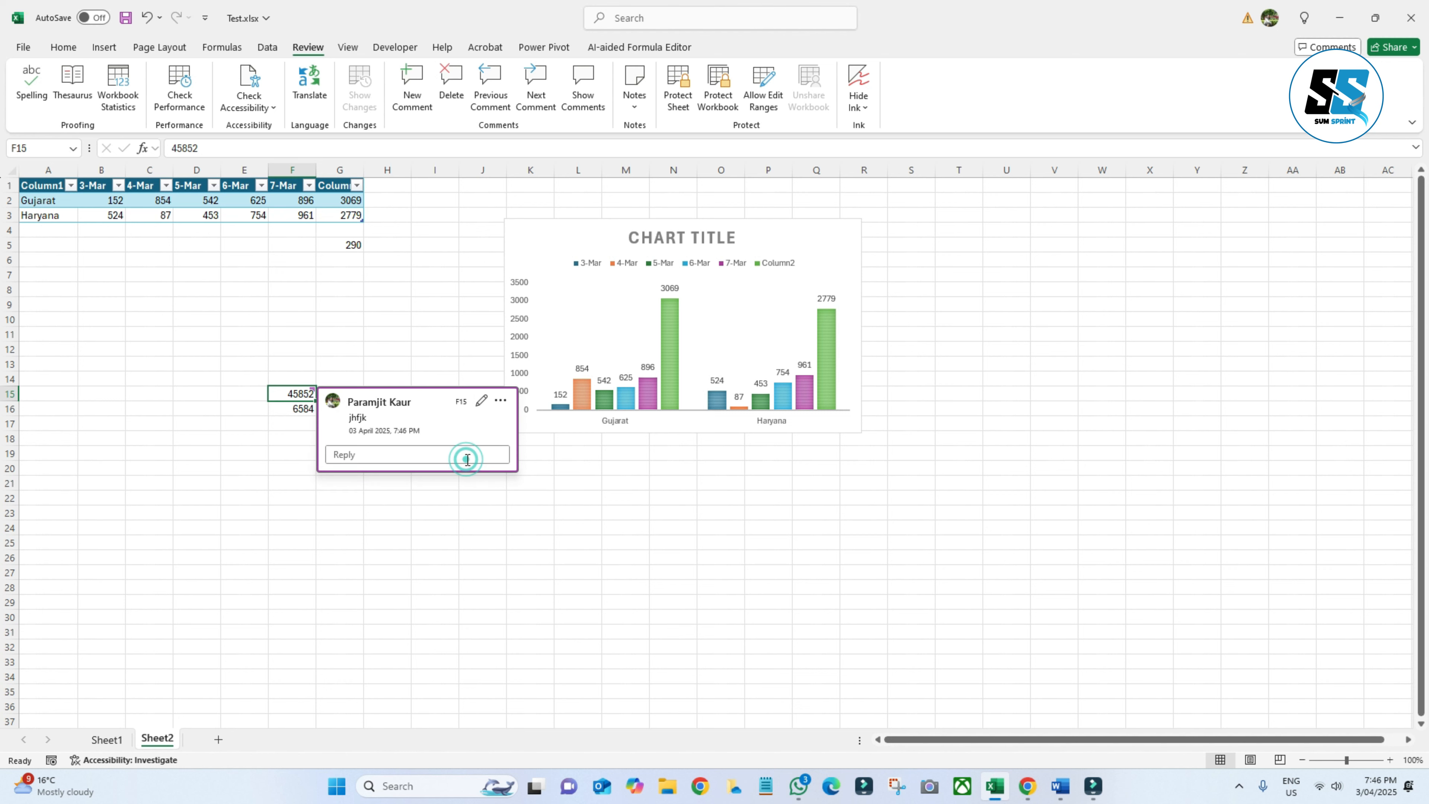
# Reopen the F15 comment for editing, save it without edits, and display the comment again from its cell
pyautogui.click(483, 401)
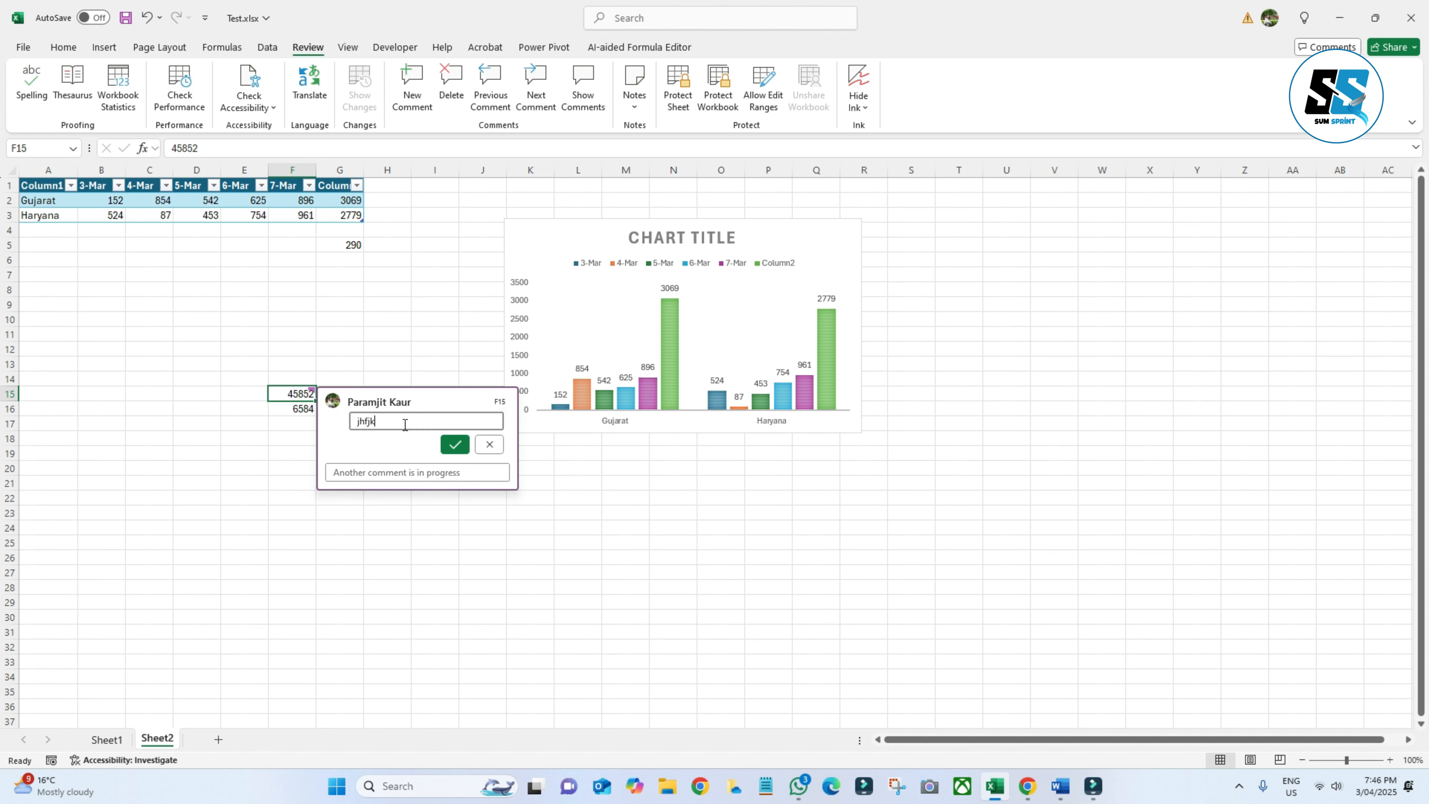
pyautogui.click(455, 444)
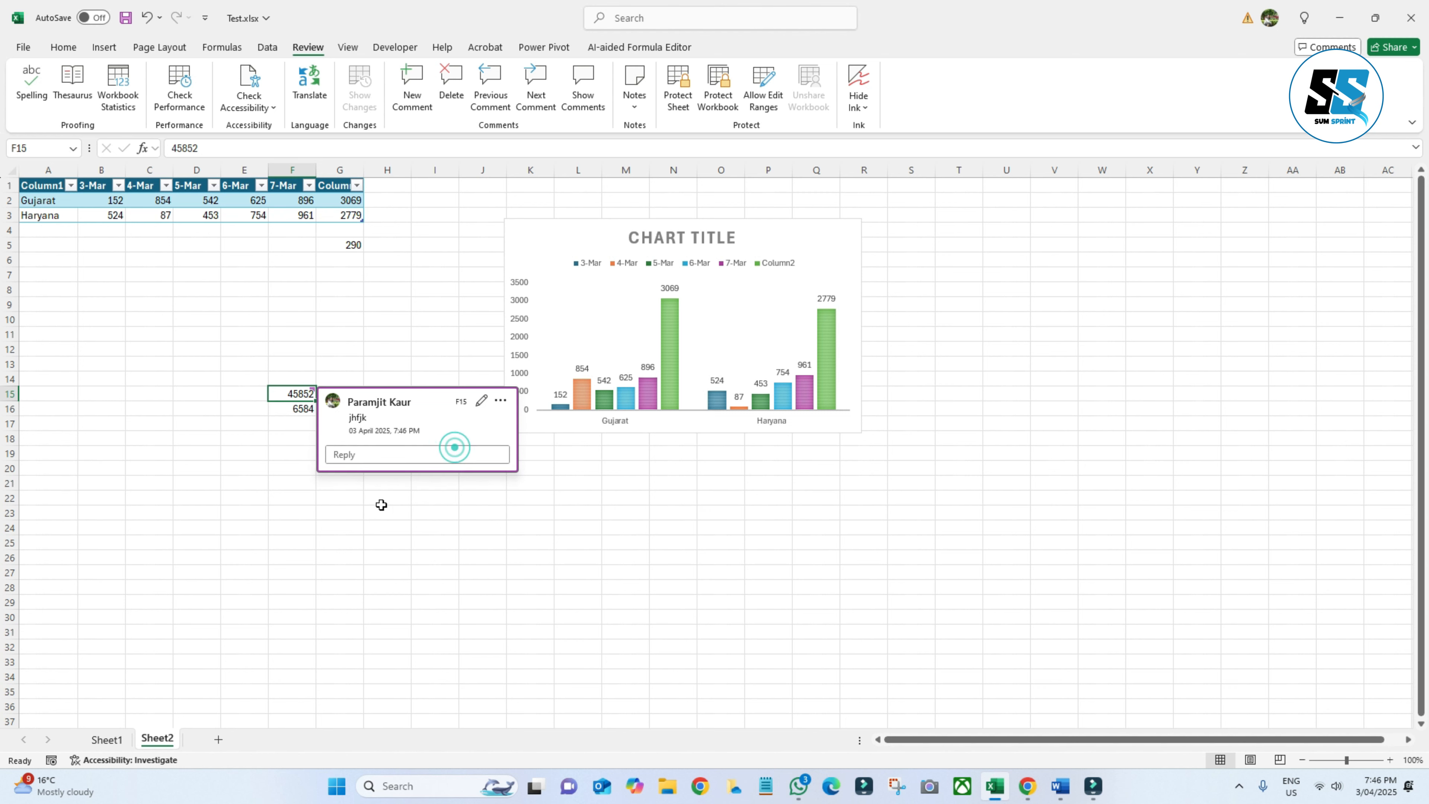
pyautogui.click(399, 518)
pyautogui.moveTo(311, 393)
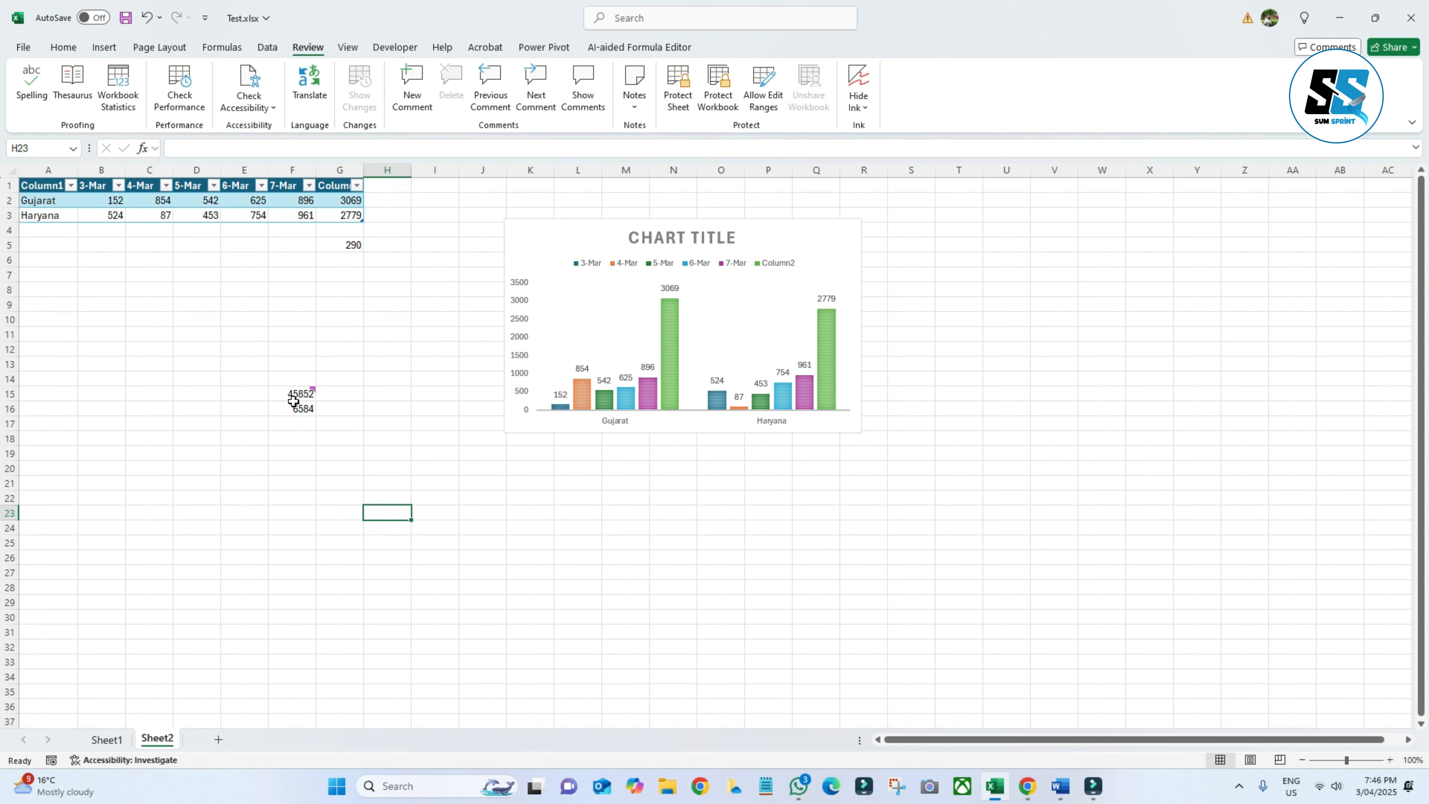
pyautogui.click(327, 377)
pyautogui.moveTo(313, 395)
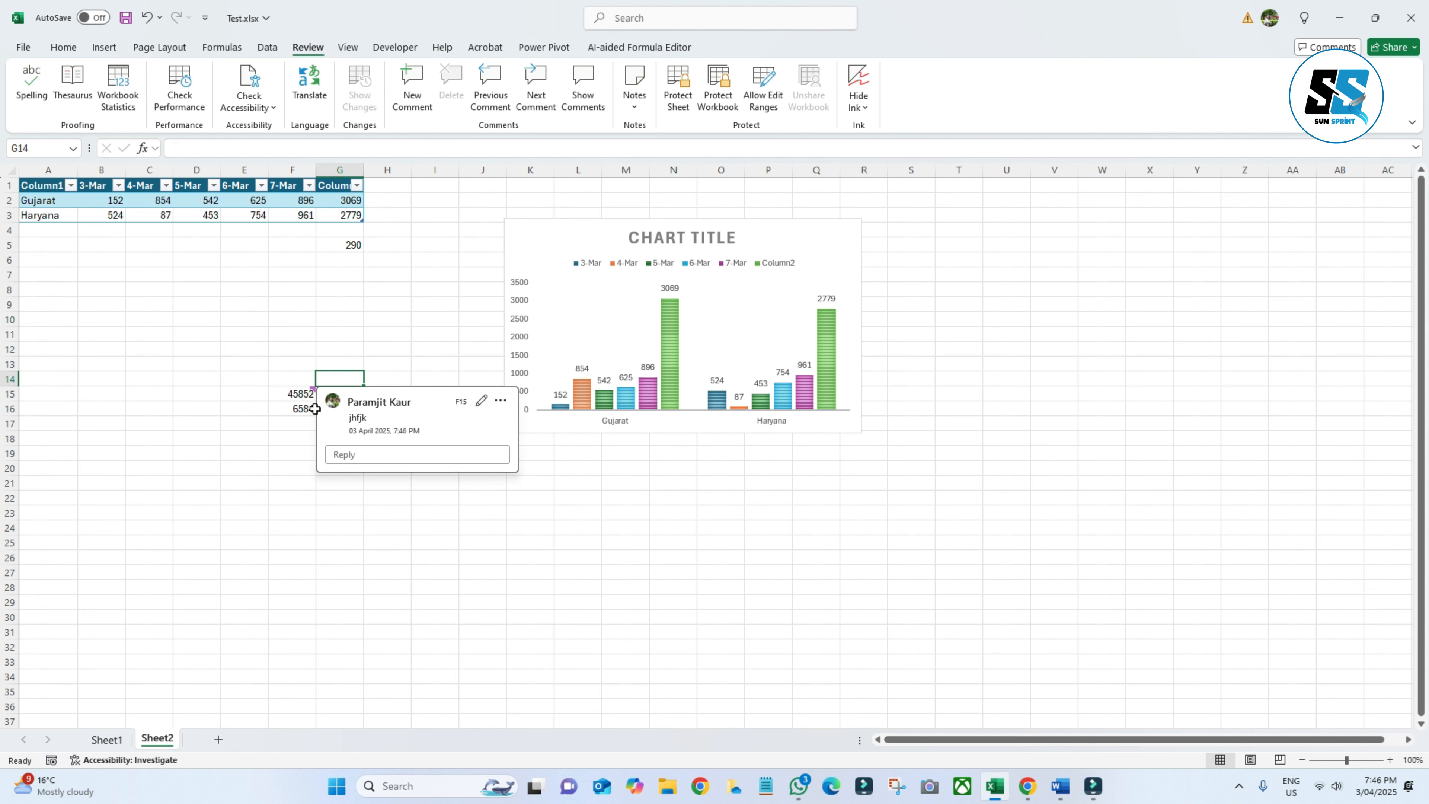
pyautogui.click(267, 495)
pyautogui.moveTo(302, 400)
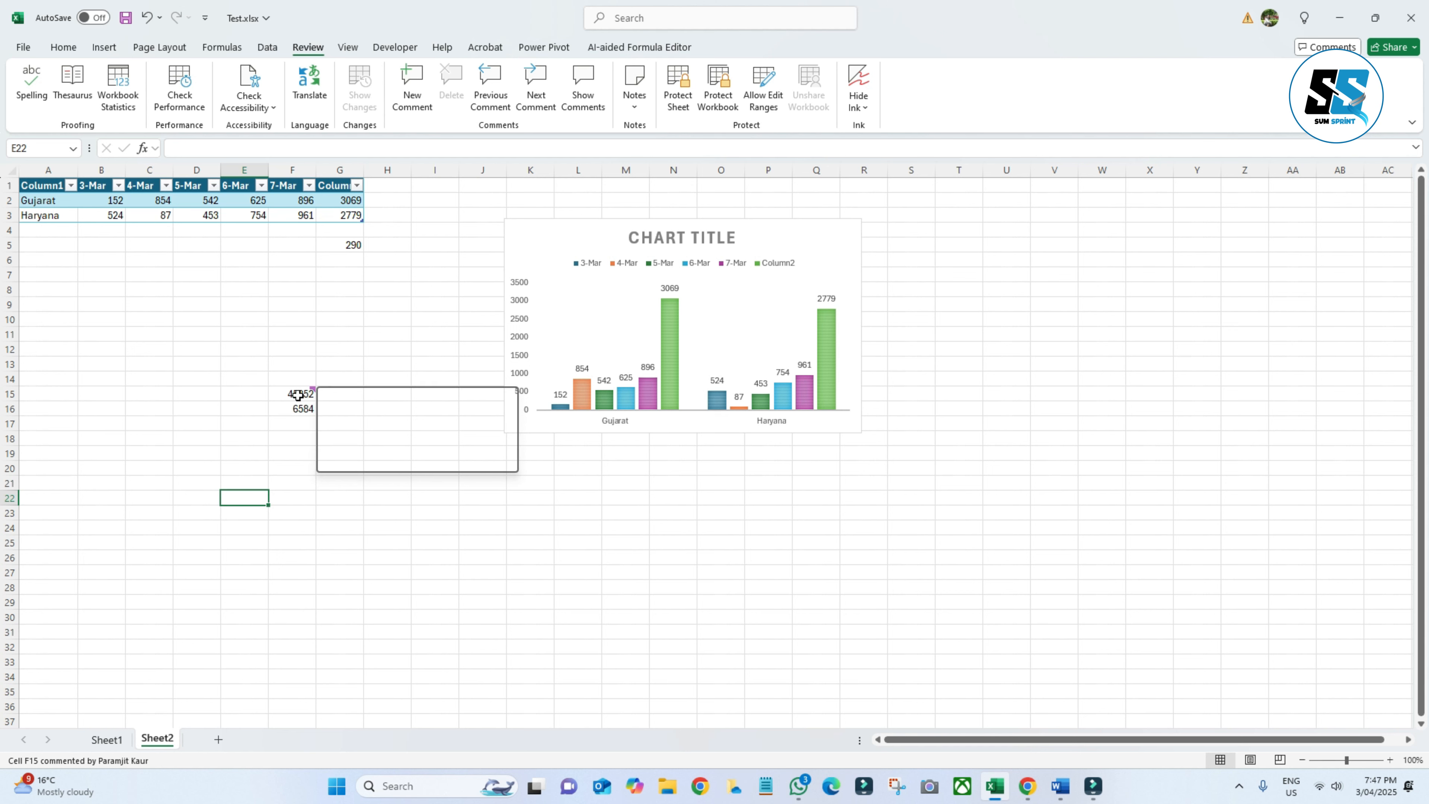
# Delete the comment from cell F15
pyautogui.click(300, 397)
pyautogui.rightClick(298, 395)
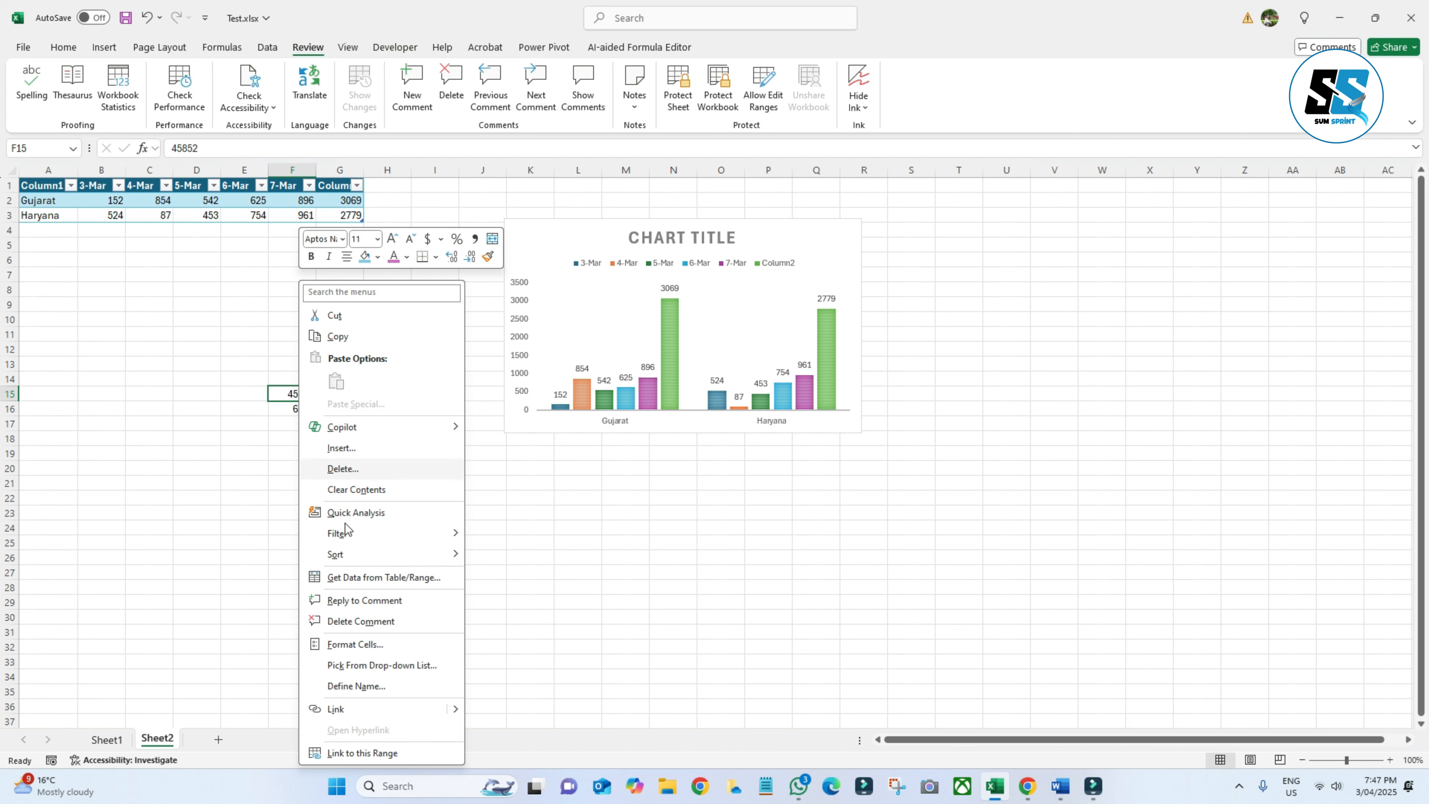
pyautogui.click(354, 620)
pyautogui.click(217, 484)
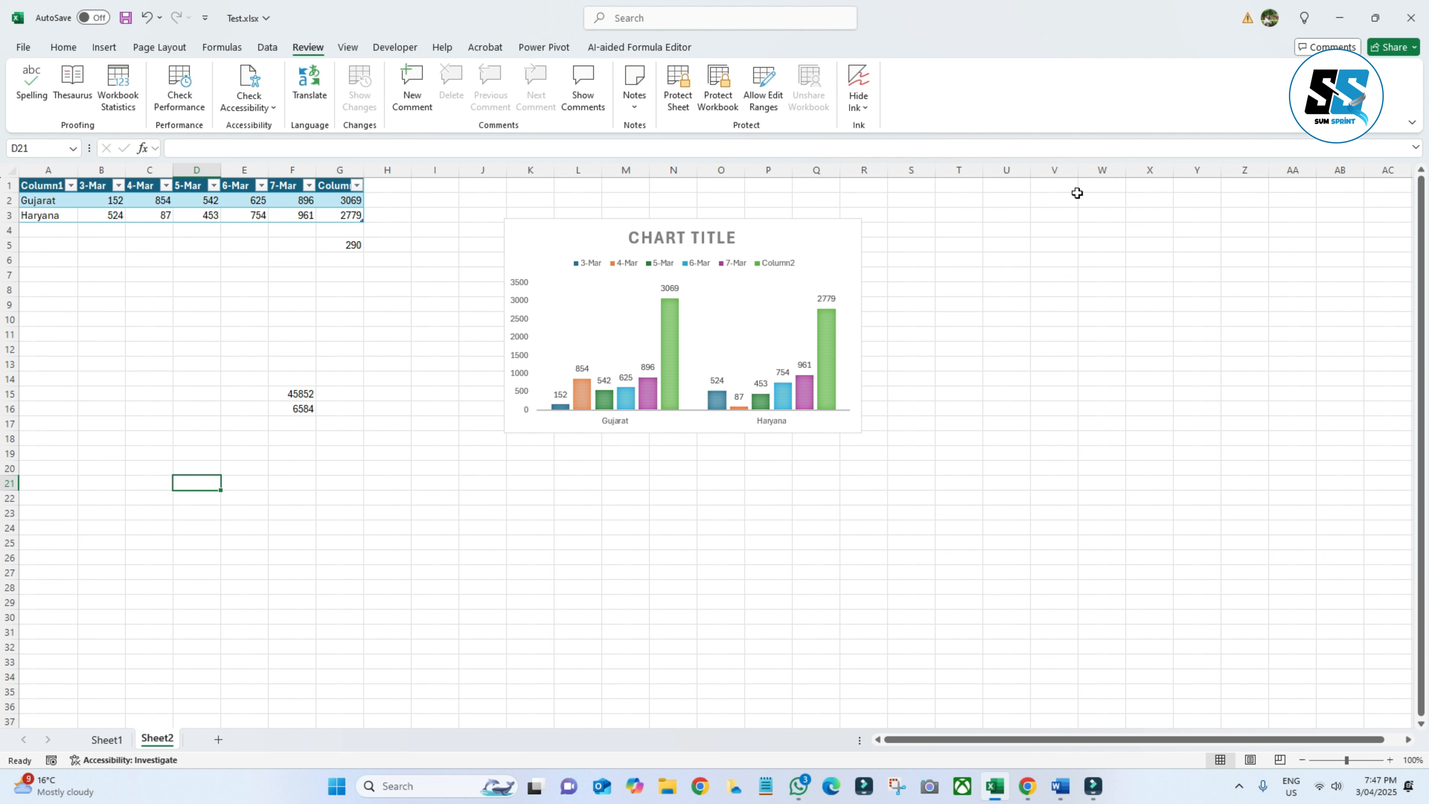
pyautogui.click(927, 570)
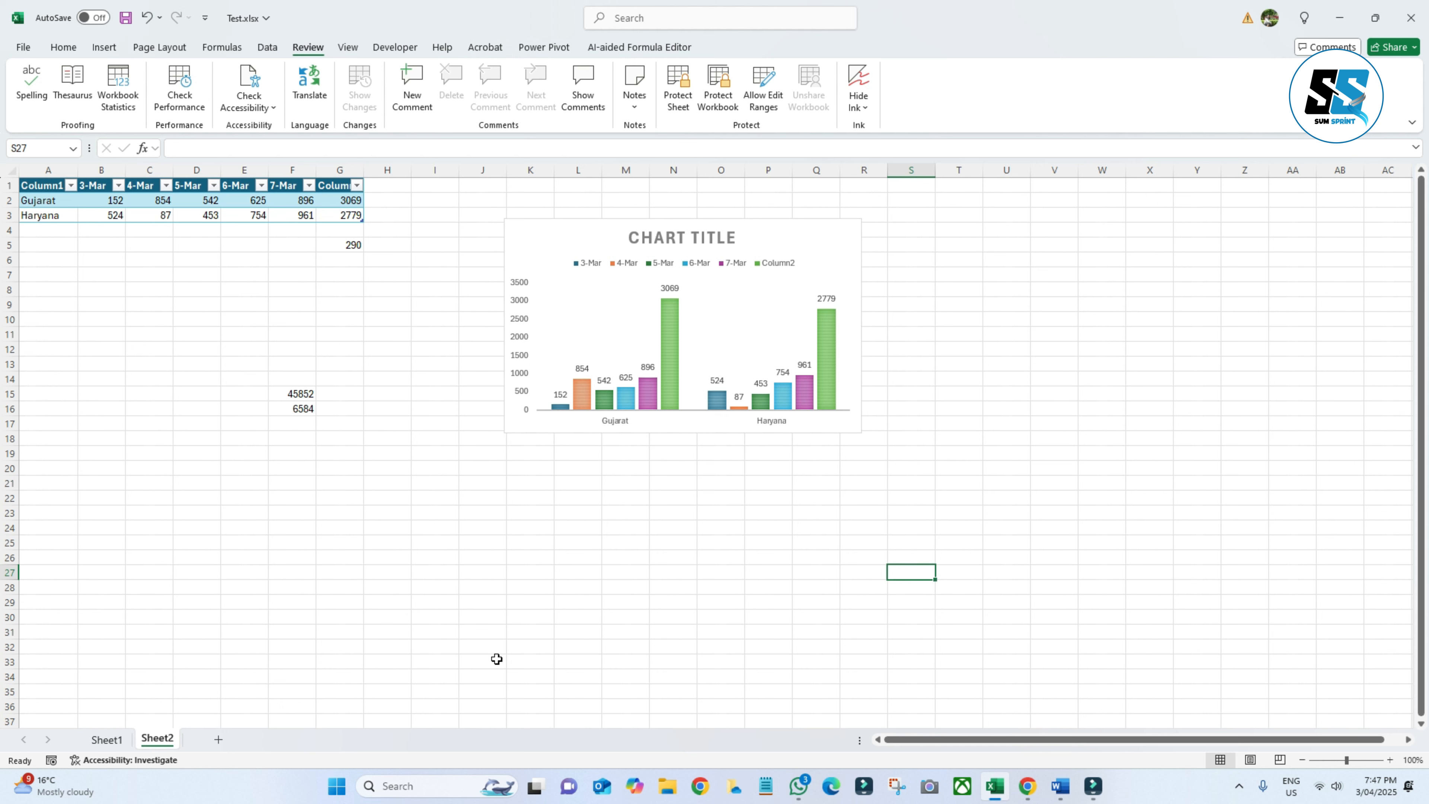
# Hide the gridlines on Sheet2 and show them again
pyautogui.click(348, 47)
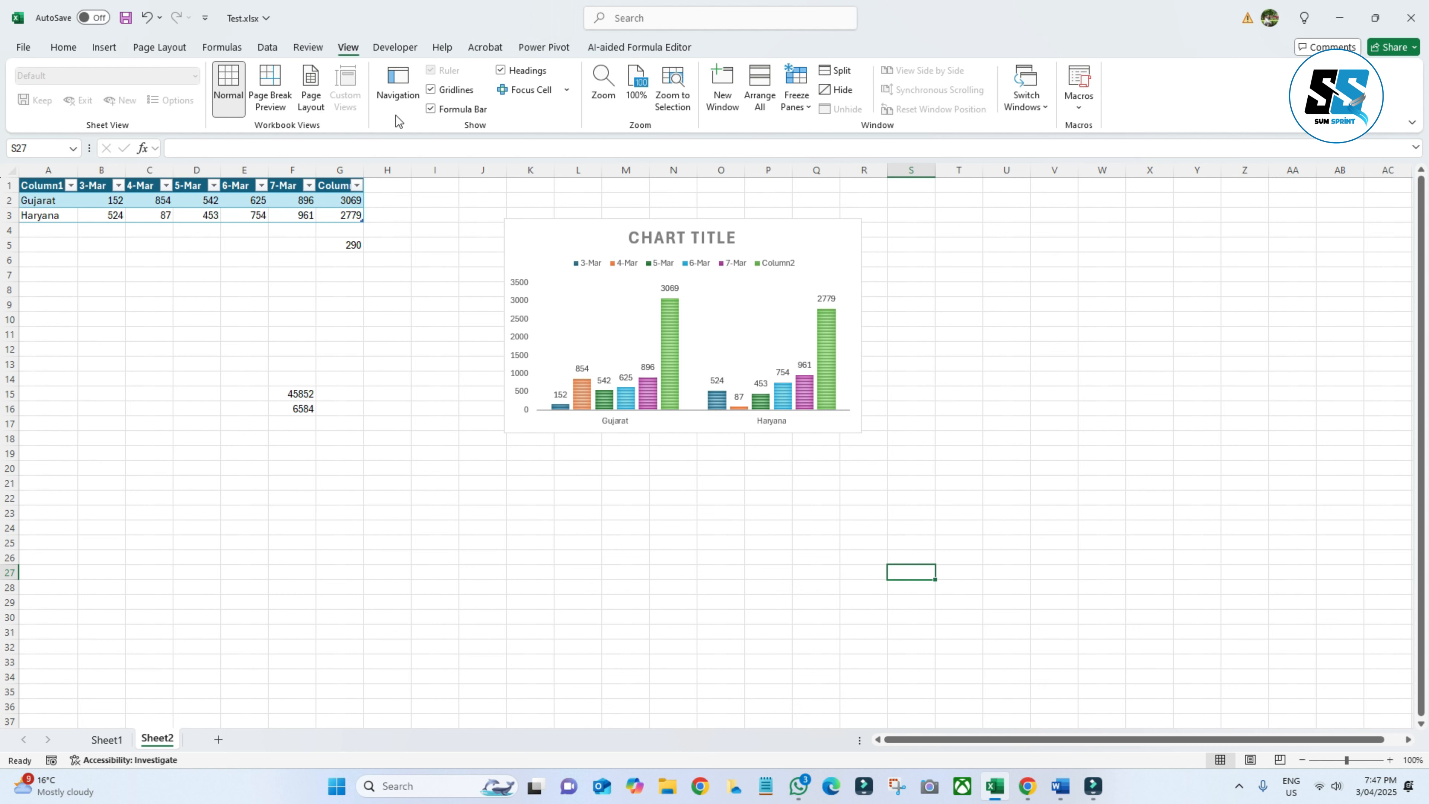
pyautogui.click(431, 90)
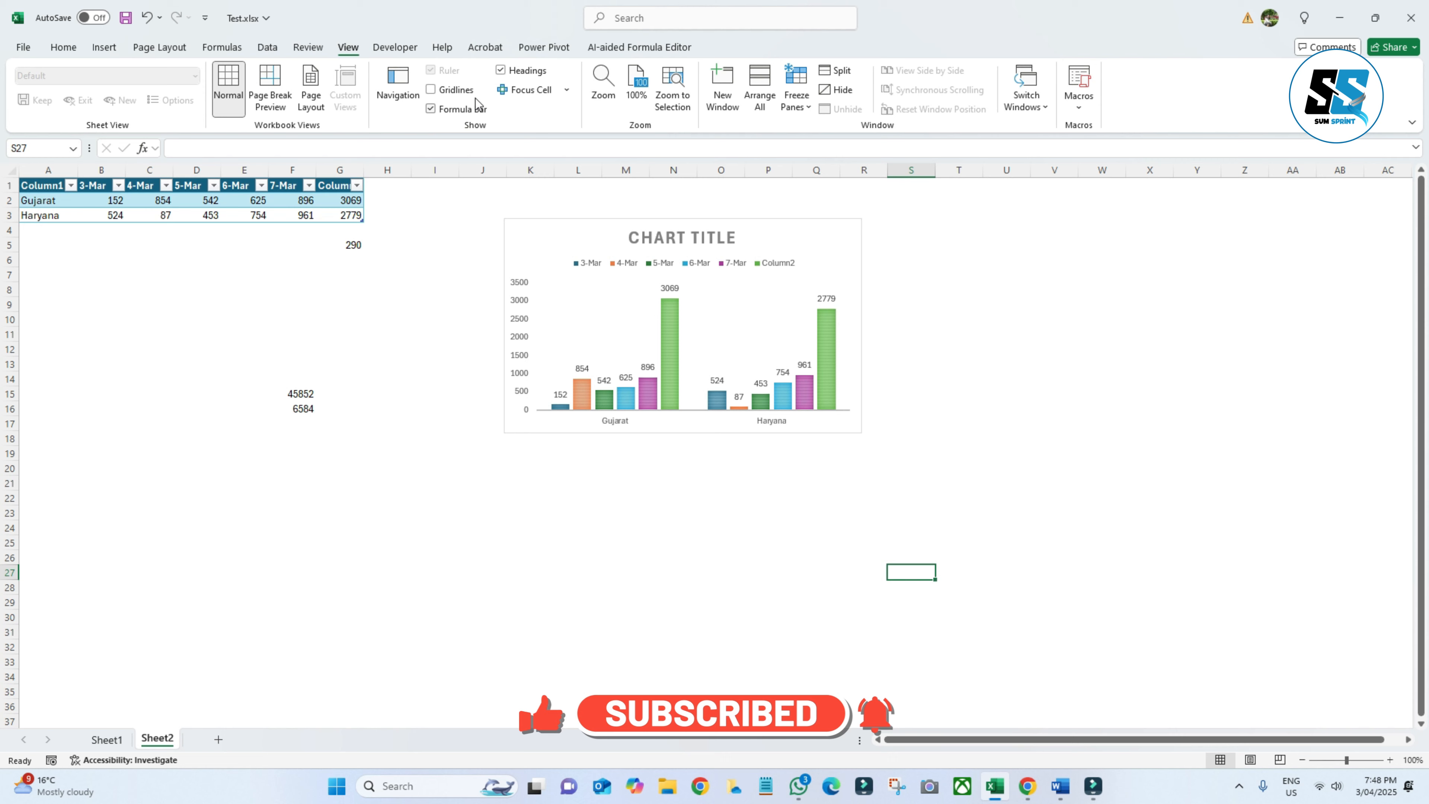
pyautogui.click(431, 90)
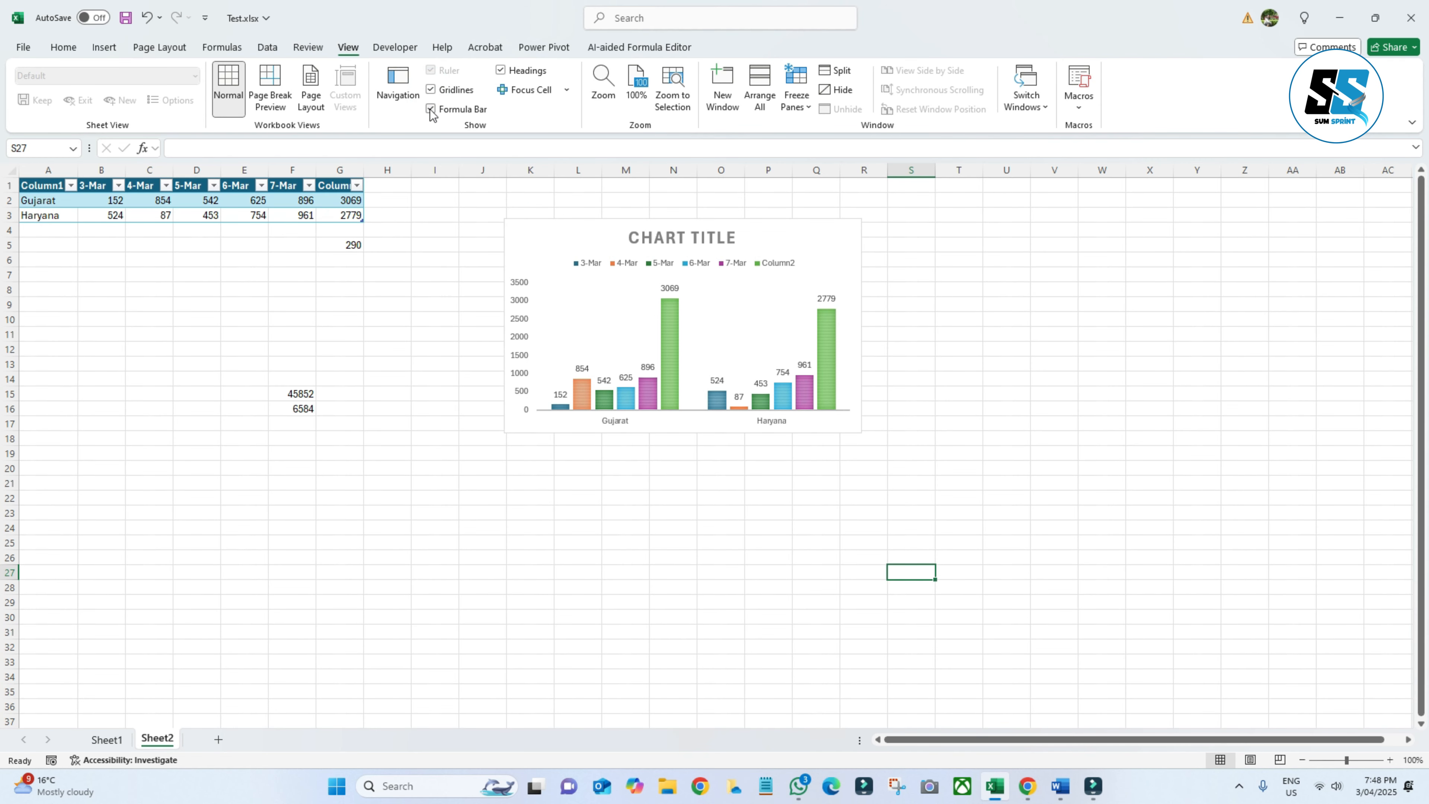
# Hide the formula bar on Sheet2 and show it again
pyautogui.click(181, 148)
pyautogui.click(439, 260)
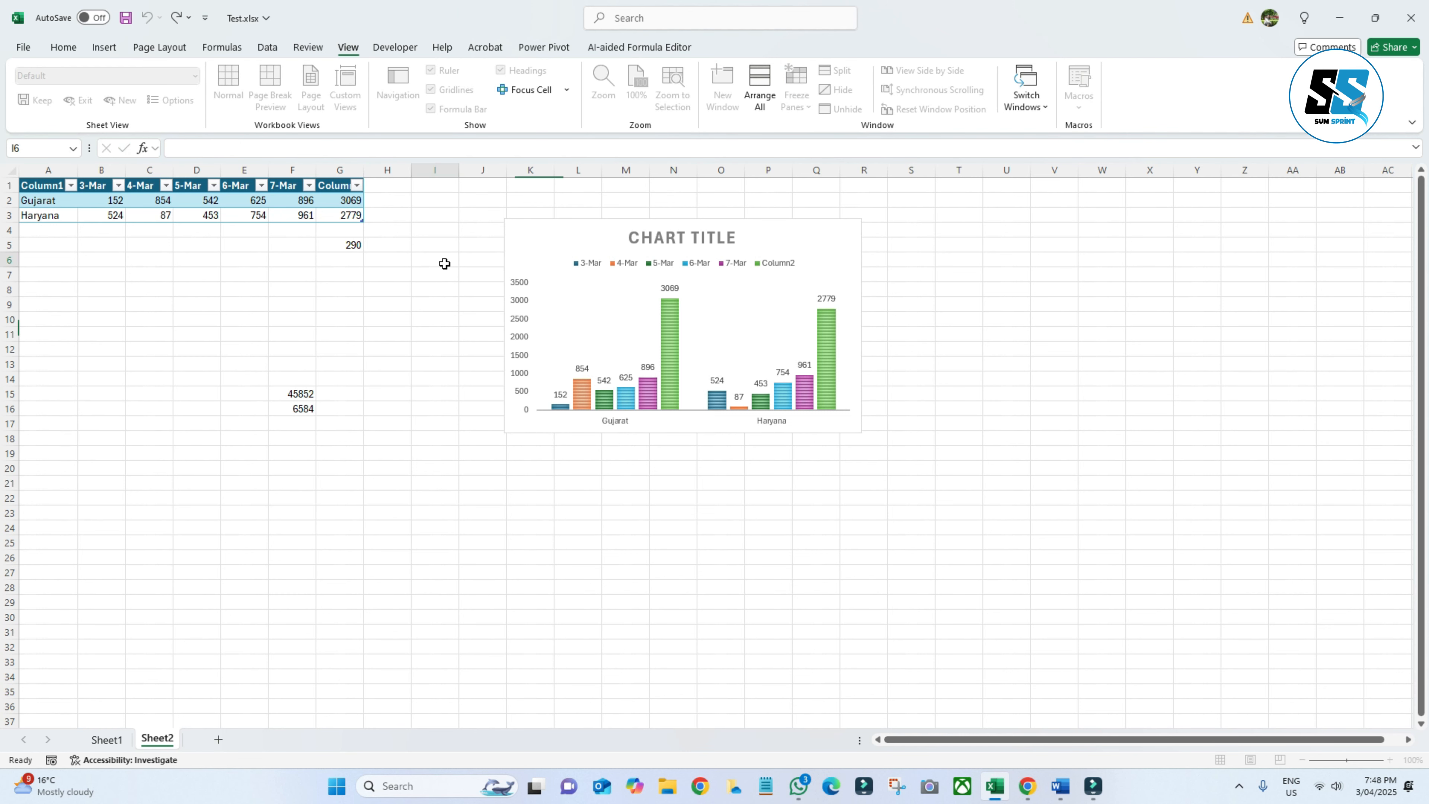
pyautogui.click(431, 108)
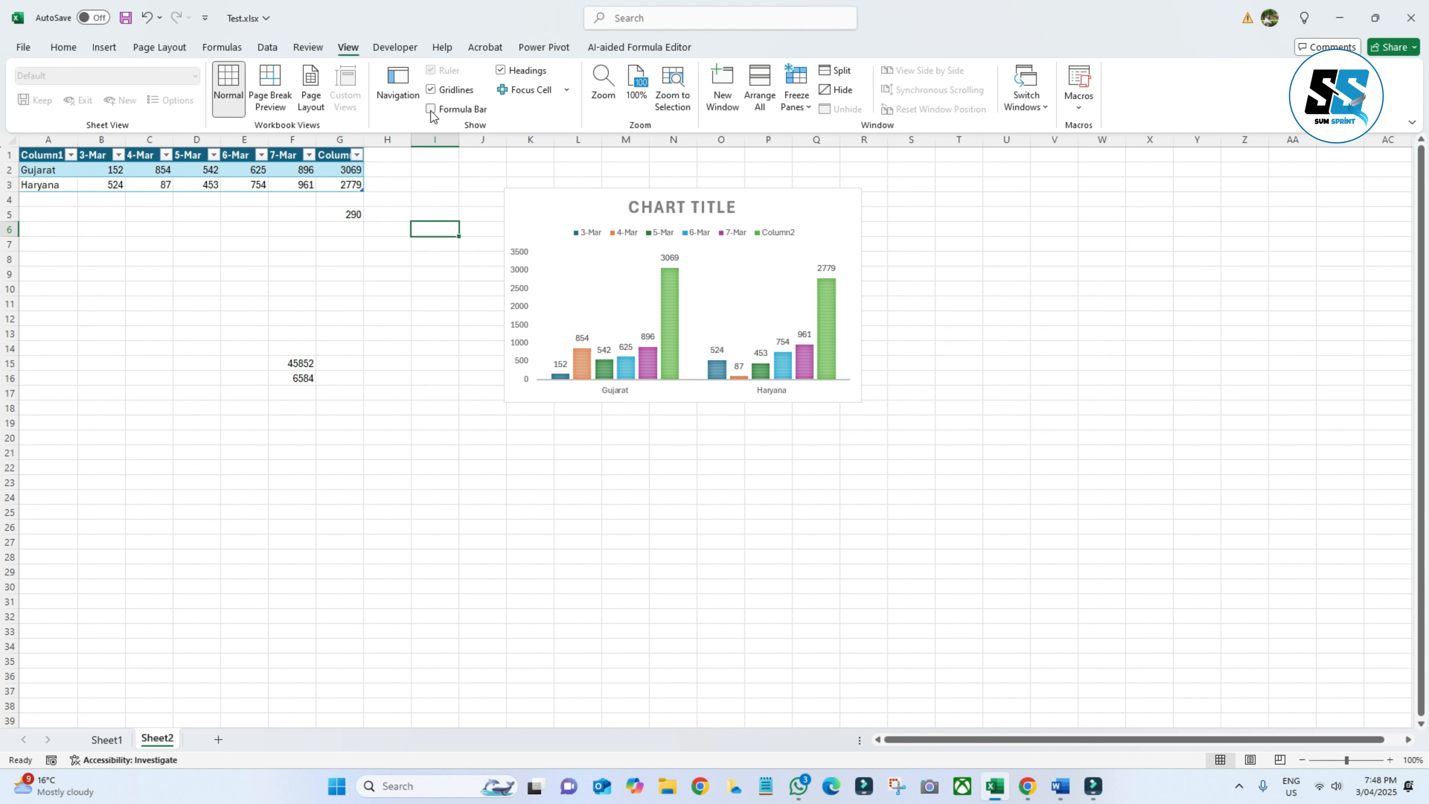
pyautogui.click(431, 109)
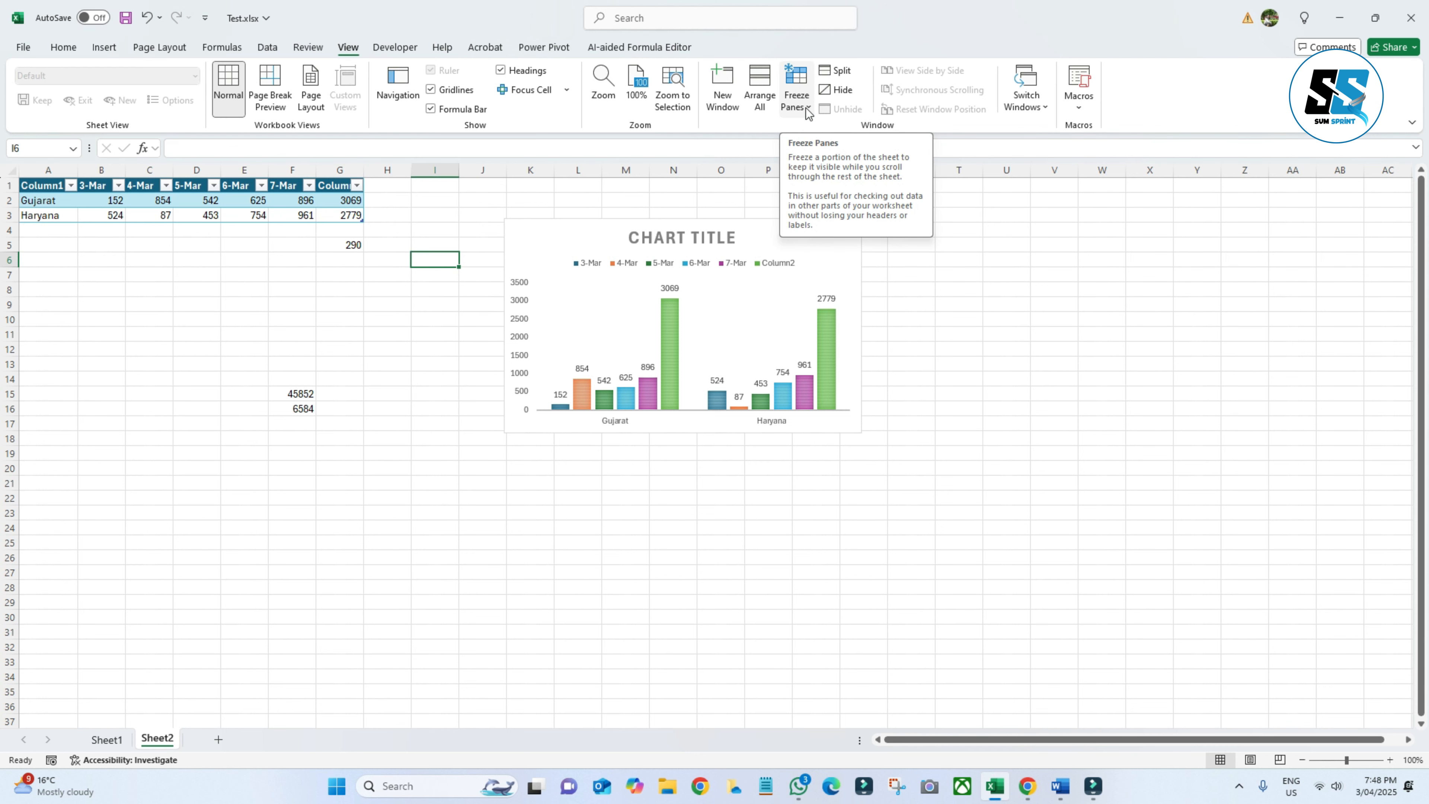
# Freeze the first column of Sheet2 and check that it holds in place
pyautogui.scroll(-11, 66, 275)
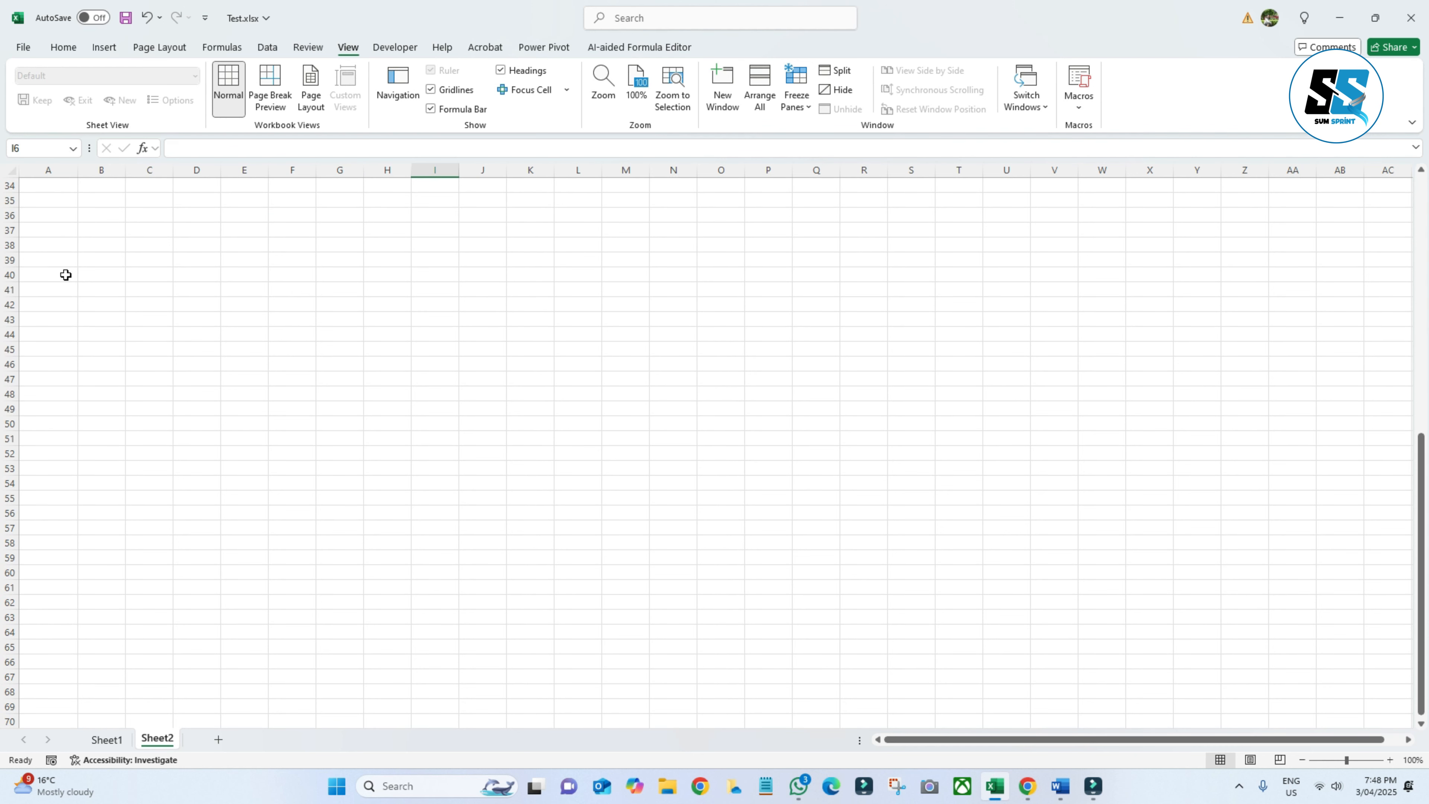
pyautogui.scroll(2, 66, 274)
pyautogui.scroll(9, 66, 275)
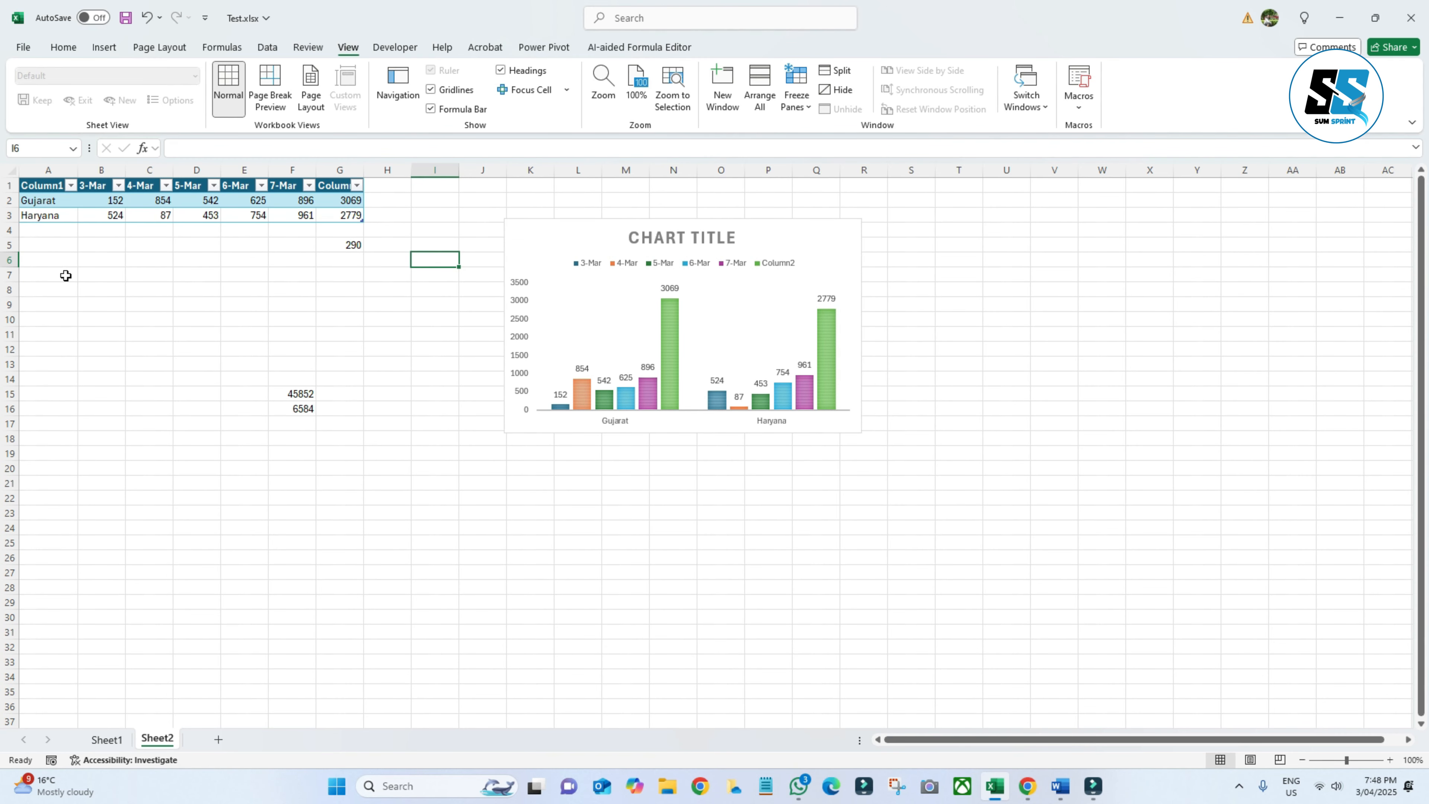
pyautogui.click(10, 185)
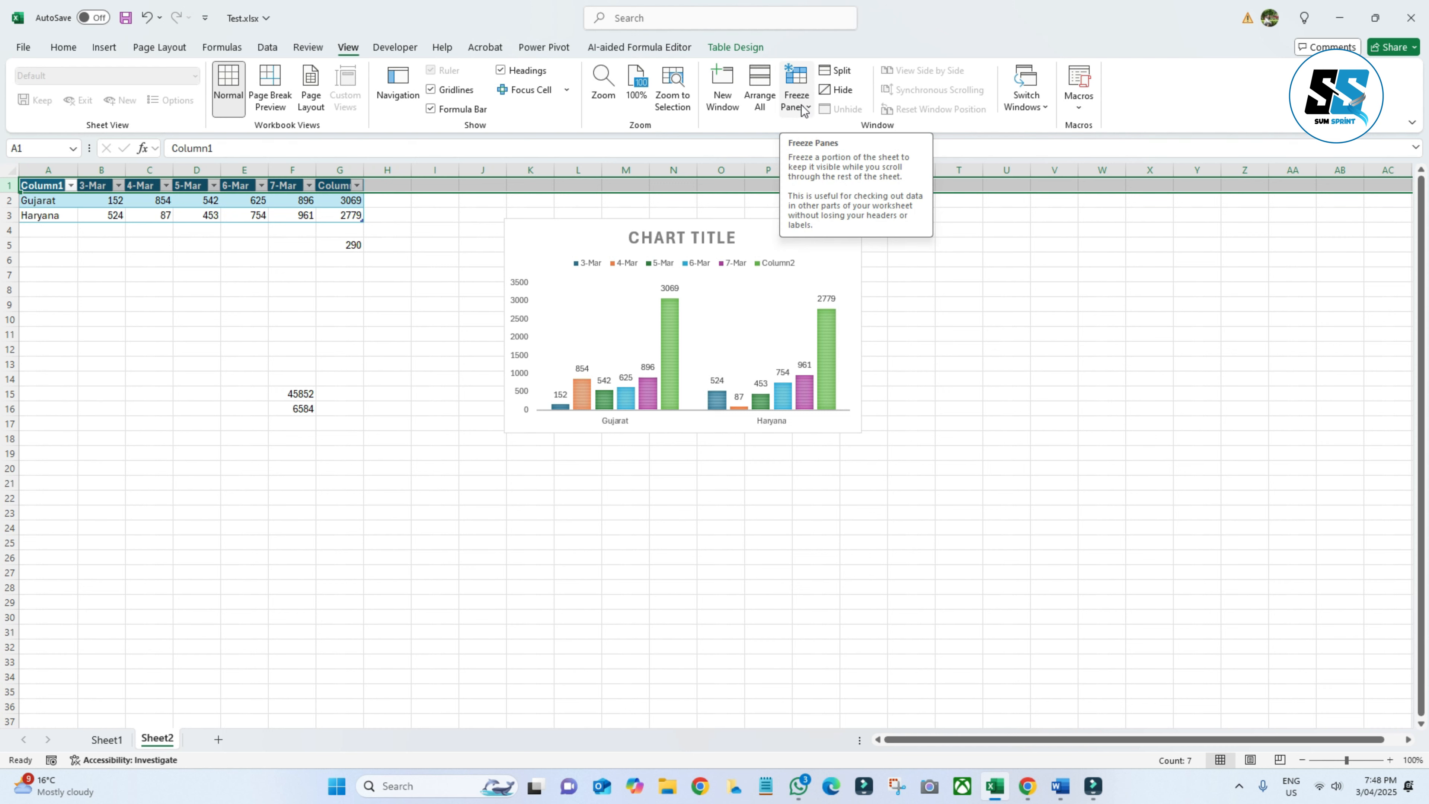
pyautogui.click(387, 570)
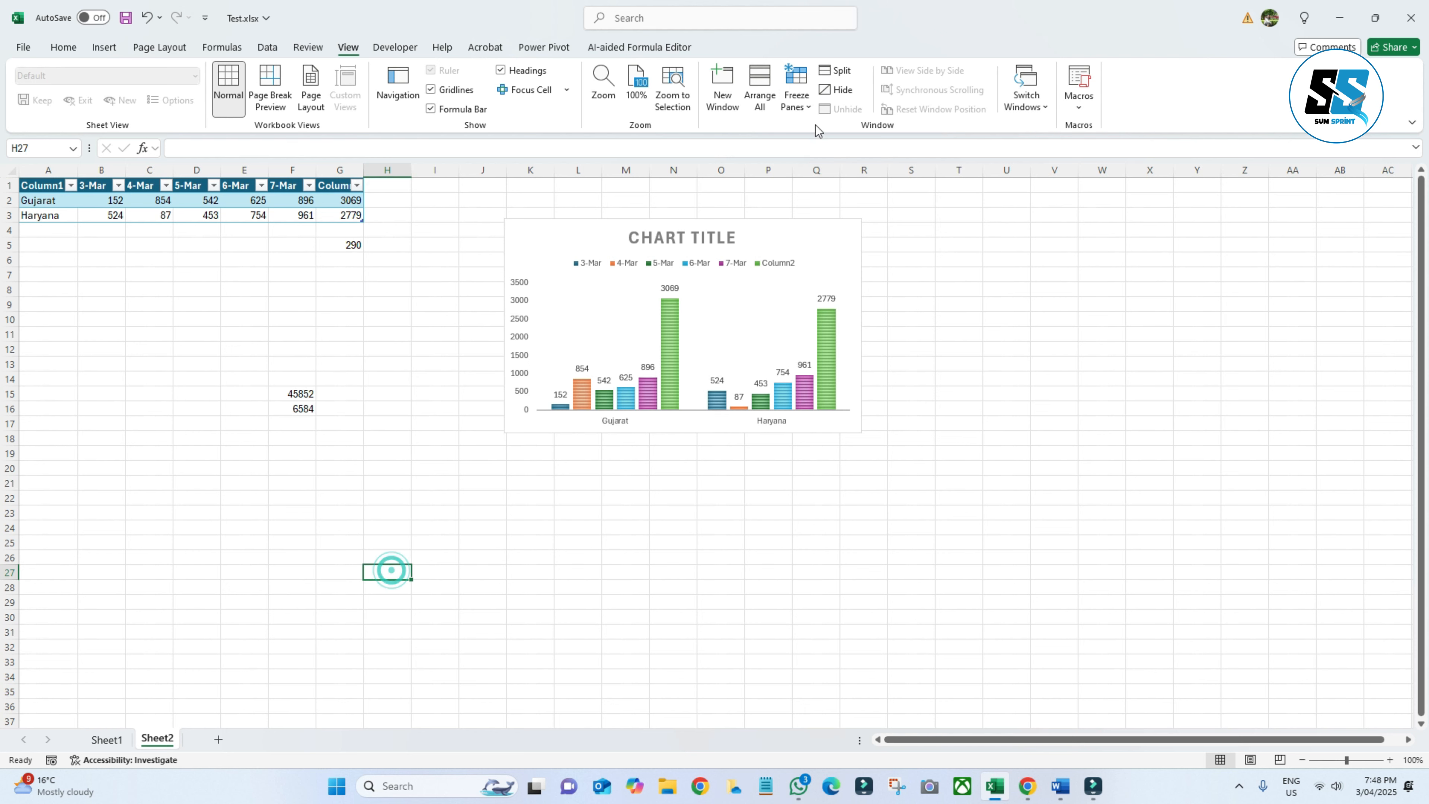
pyautogui.click(801, 109)
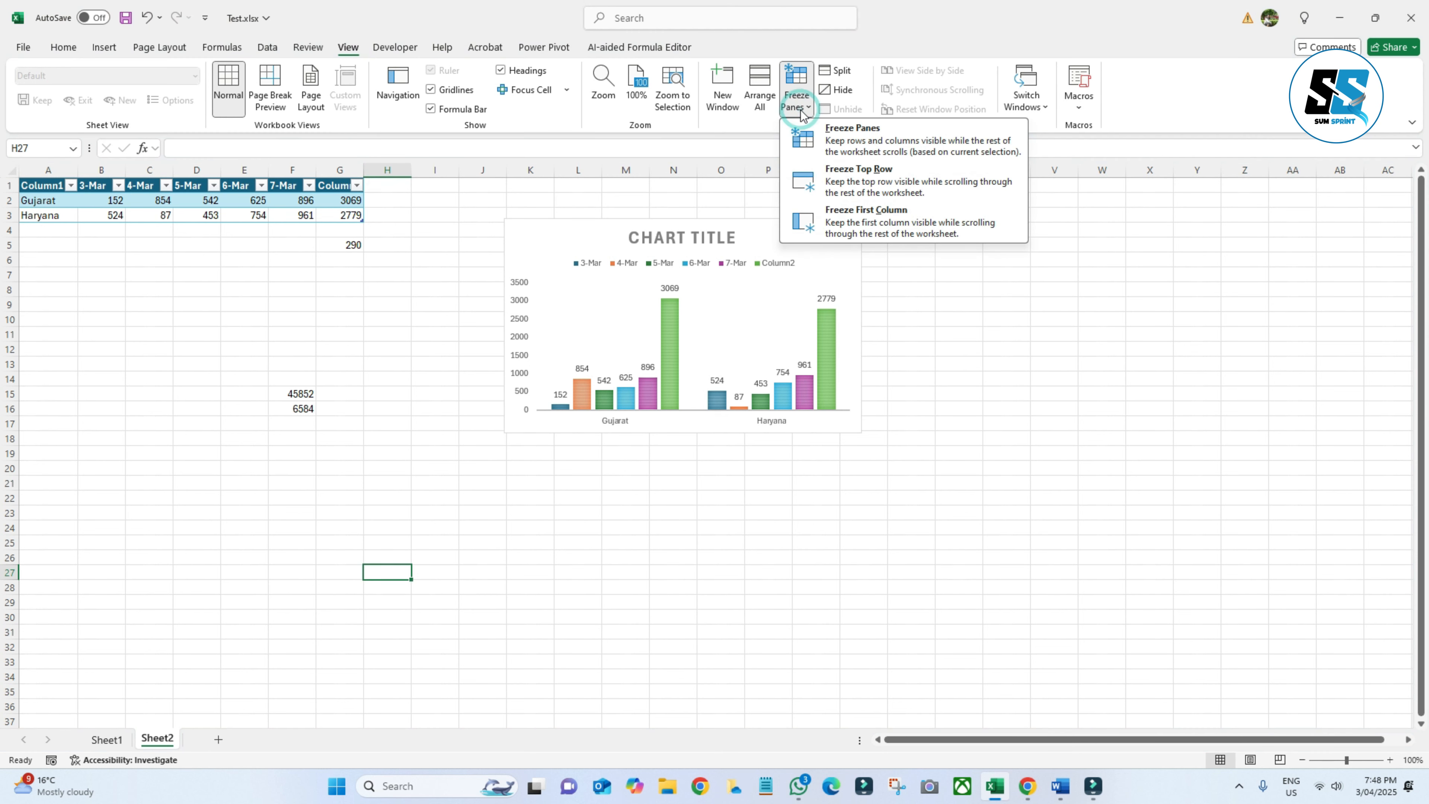
pyautogui.click(882, 231)
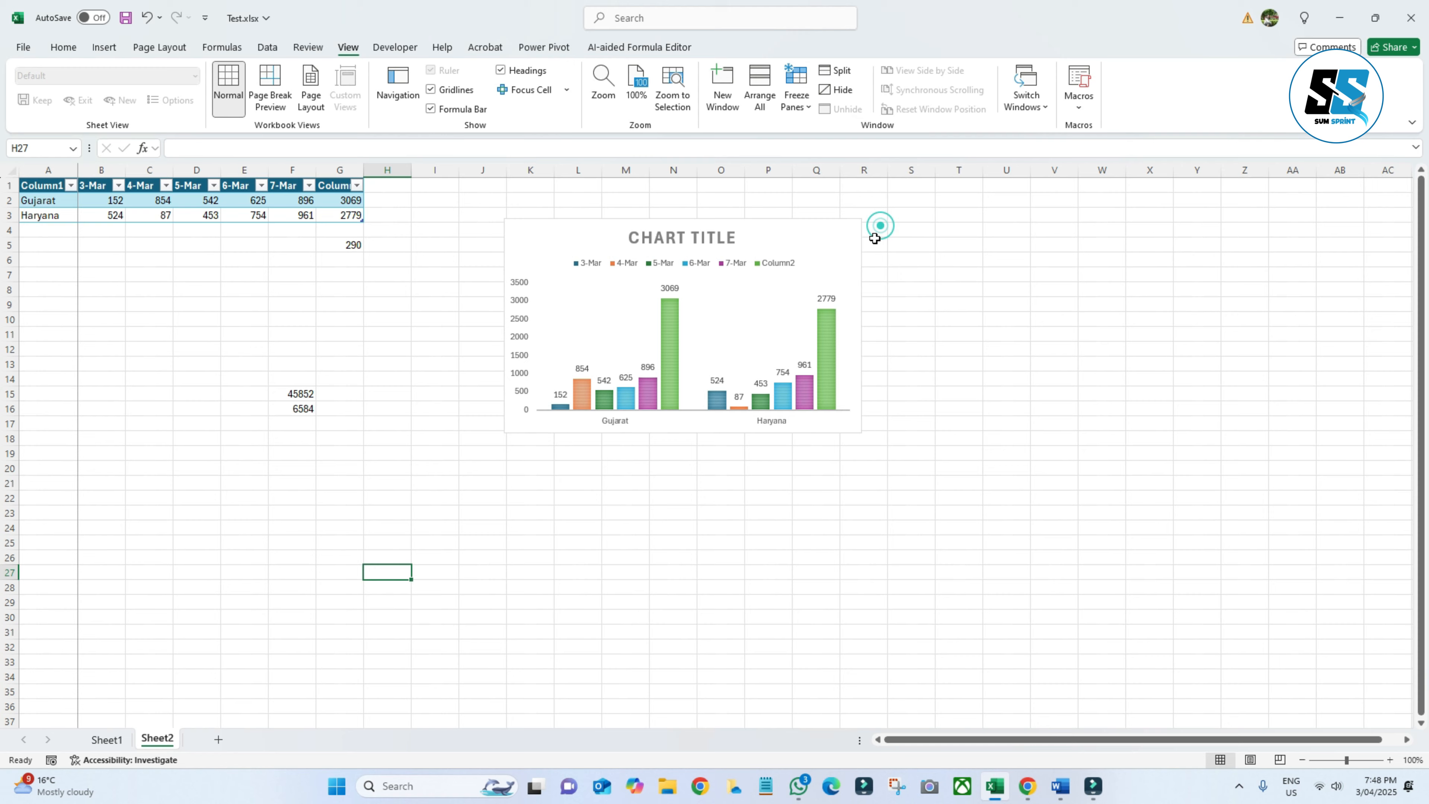
pyautogui.scroll(-2, 386, 412)
pyautogui.scroll(2, 386, 412)
# Freeze the top row of Sheet2 in place of the first column and check the header row
pyautogui.click(795, 93)
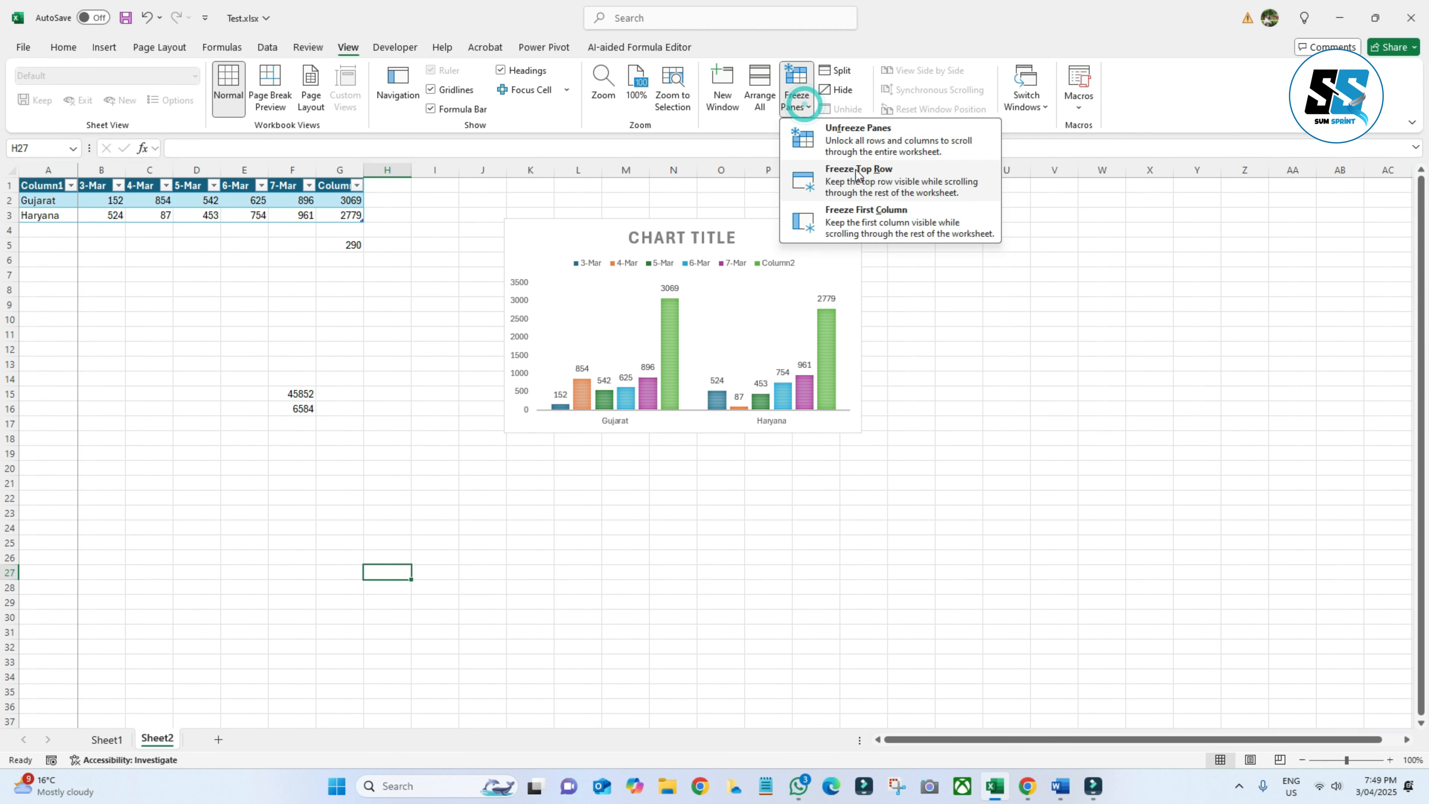
pyautogui.click(867, 184)
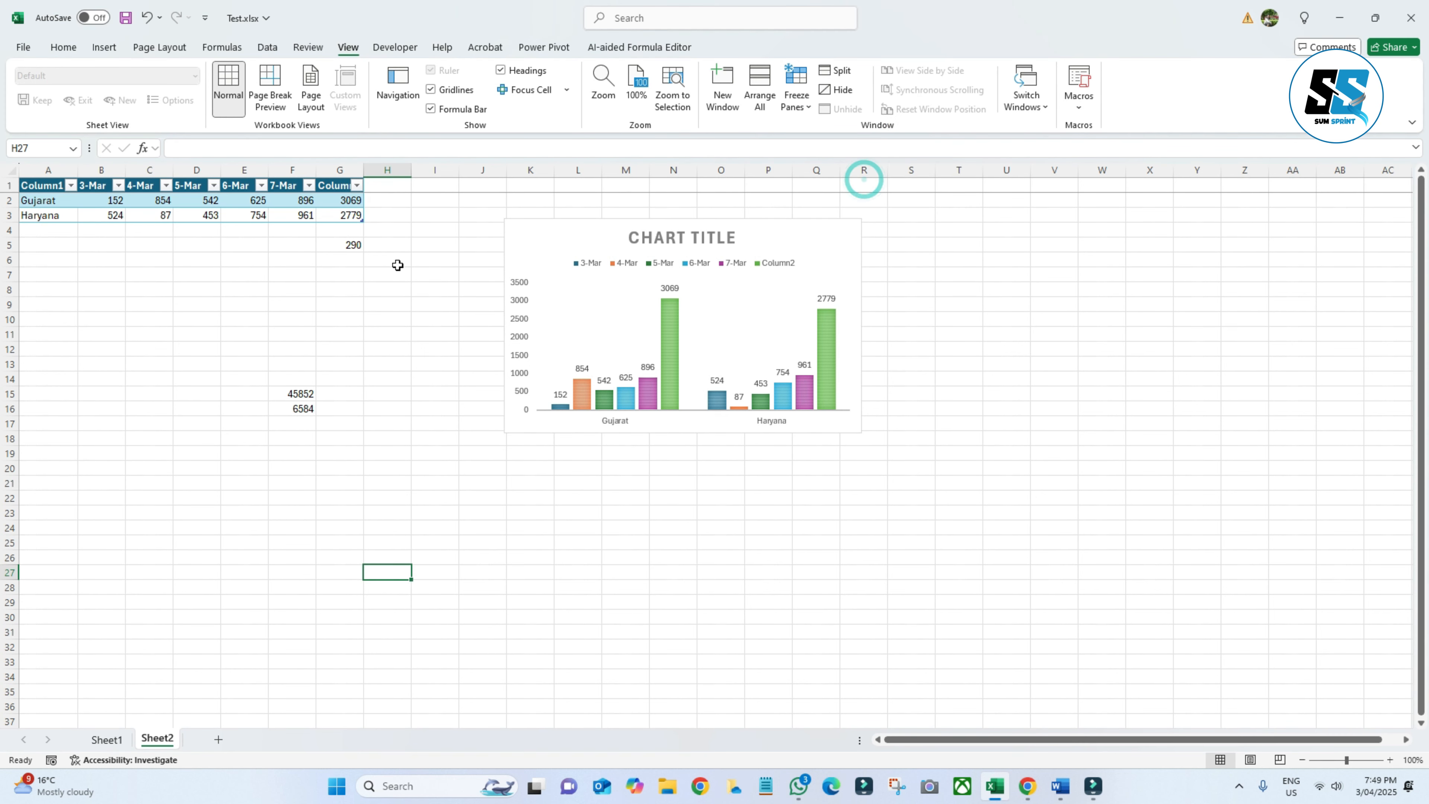
pyautogui.scroll(-3, 399, 265)
pyautogui.scroll(3, 399, 266)
# Unfreeze the panes and freeze them at cell B2, so both row 1 and column A are locked
pyautogui.click(104, 201)
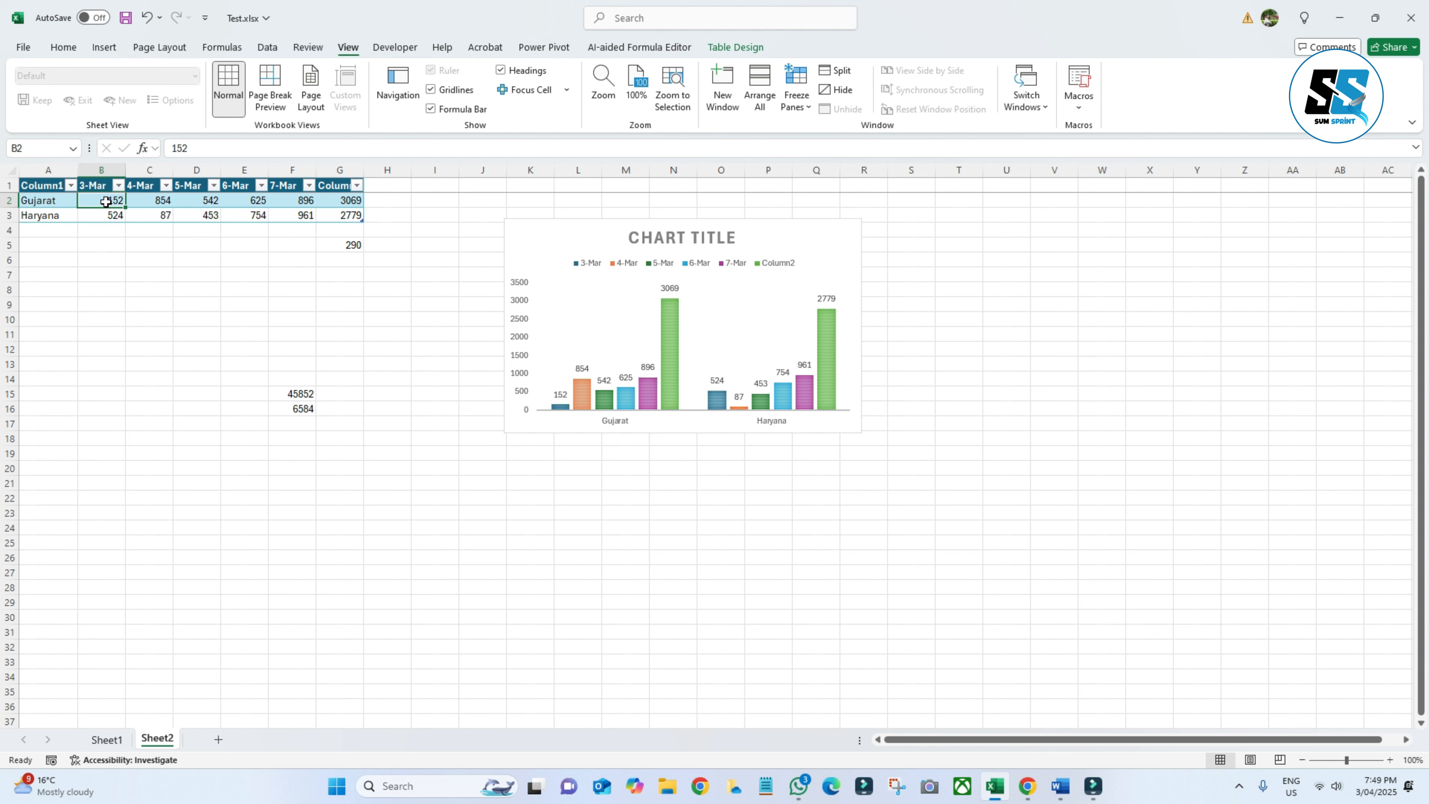
pyautogui.click(795, 105)
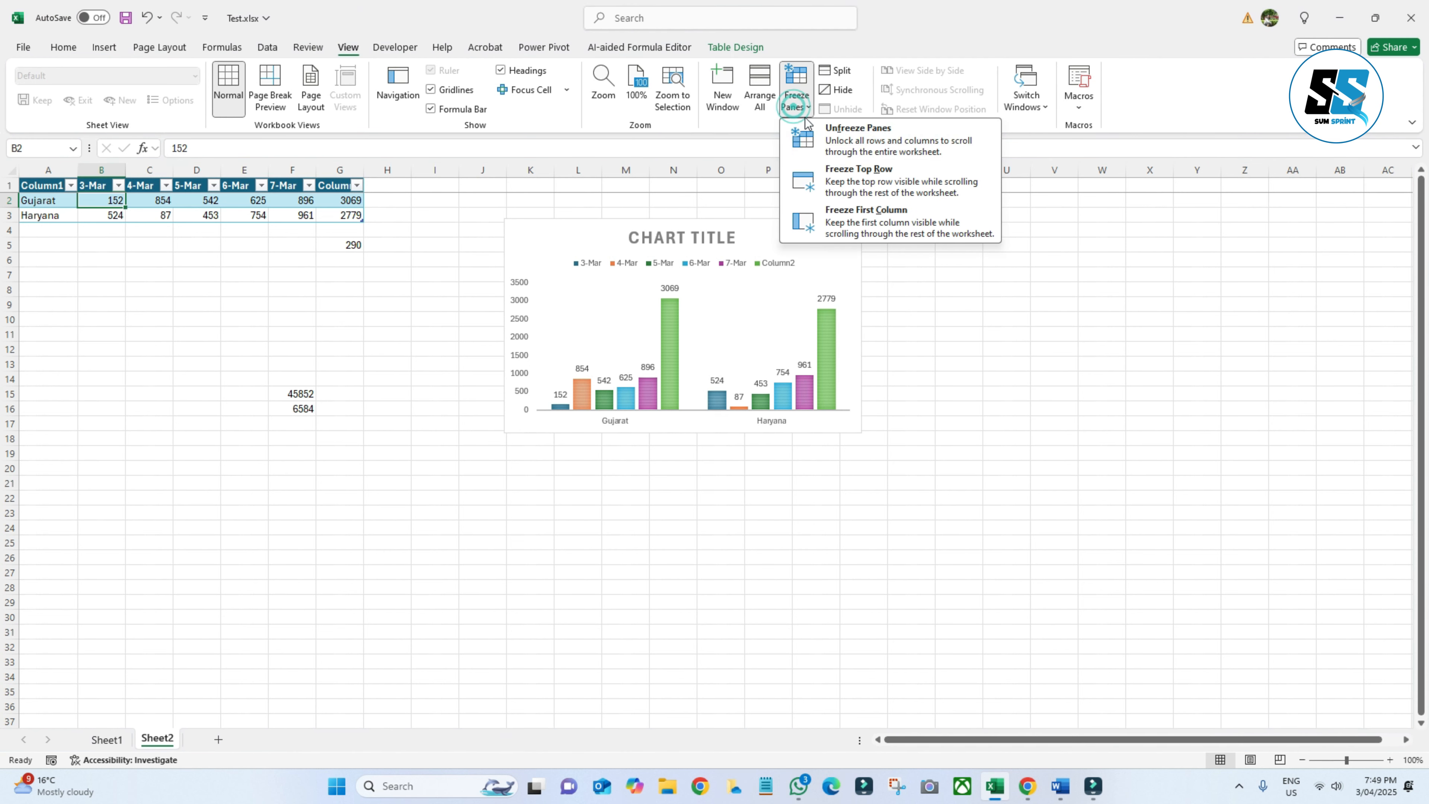
pyautogui.click(847, 148)
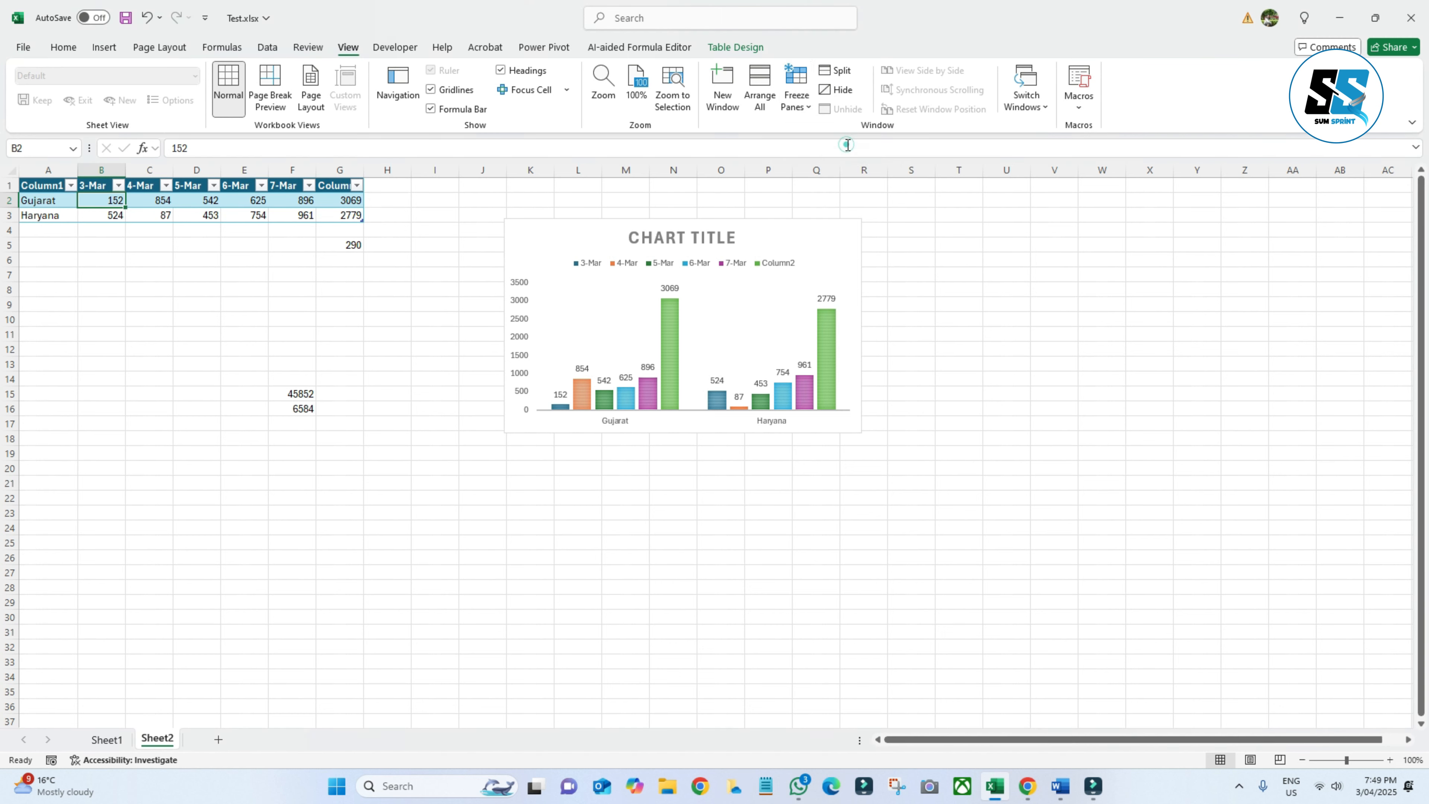
pyautogui.click(795, 104)
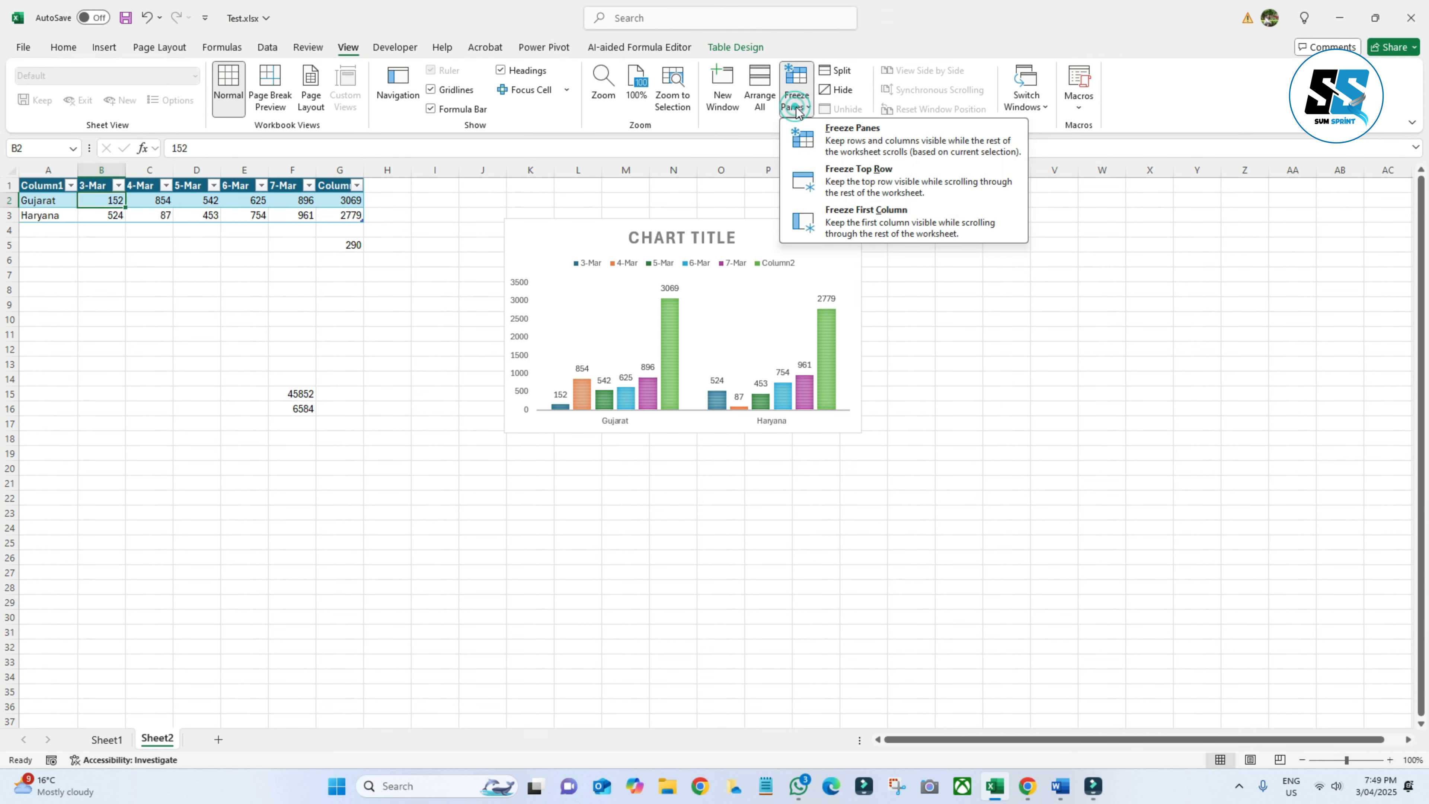
pyautogui.click(851, 148)
pyautogui.scroll(-1, 468, 286)
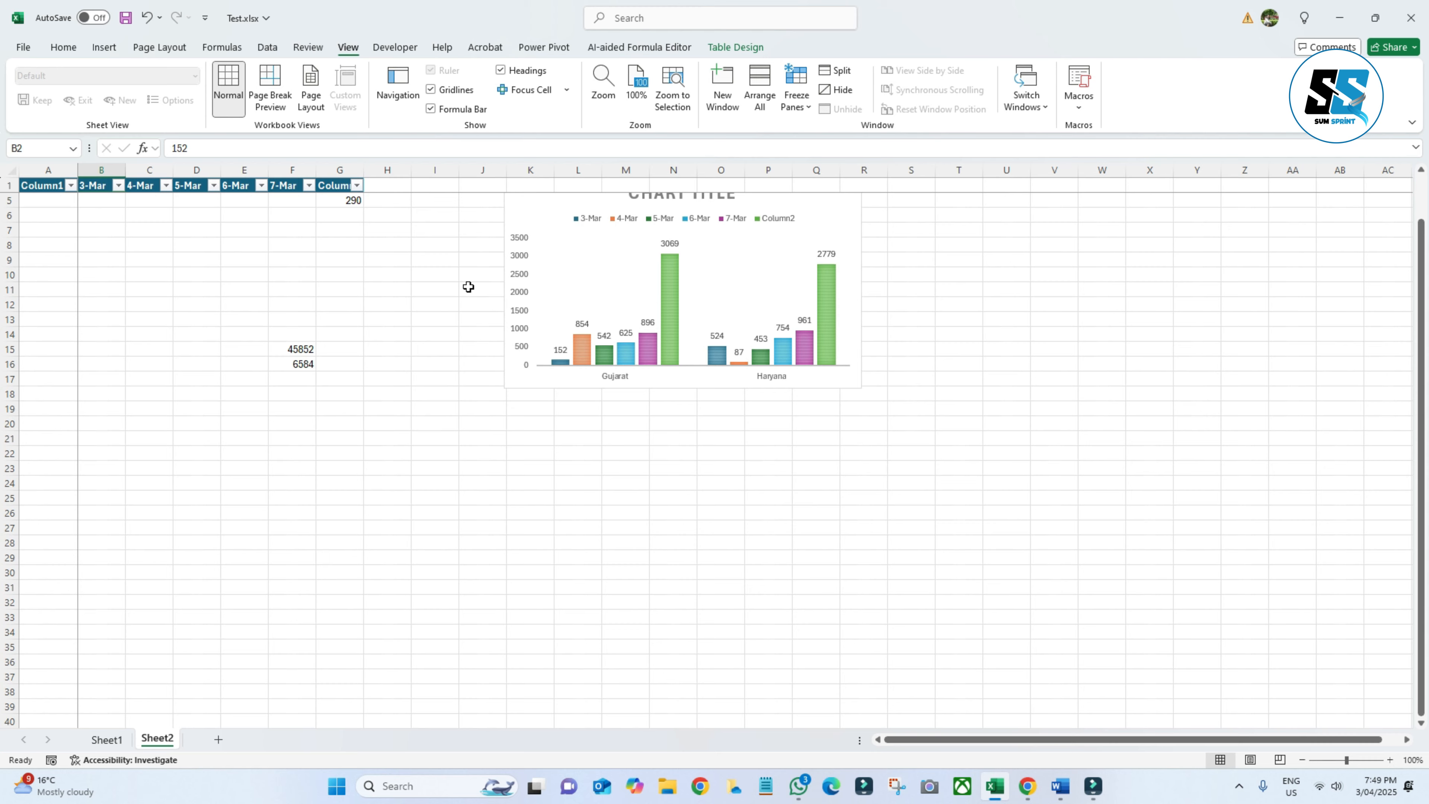
pyautogui.scroll(1, 468, 287)
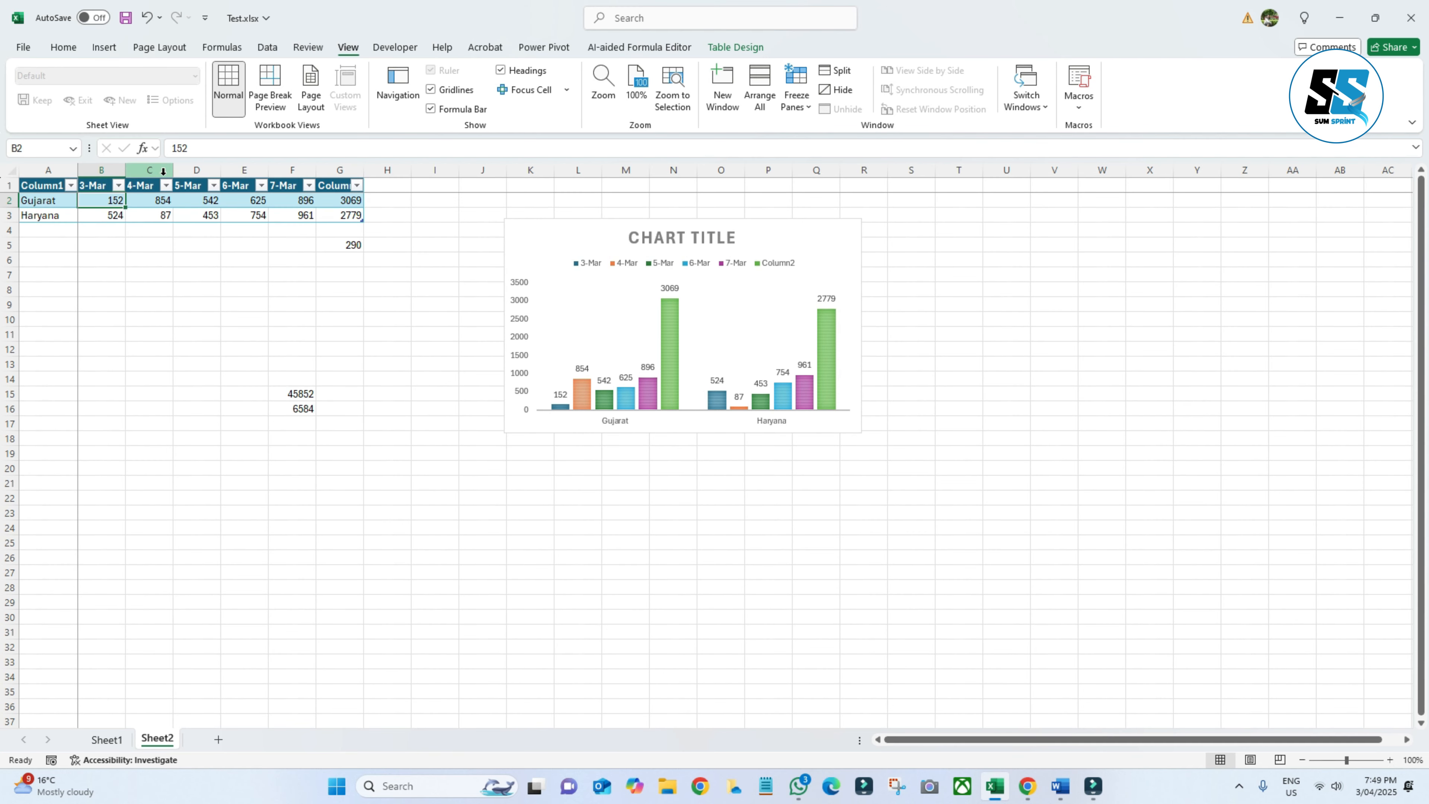
pyautogui.scroll(-1, 418, 599)
pyautogui.scroll(1, 427, 600)
pyautogui.moveTo(900, 739); pyautogui.dragTo(937, 741)
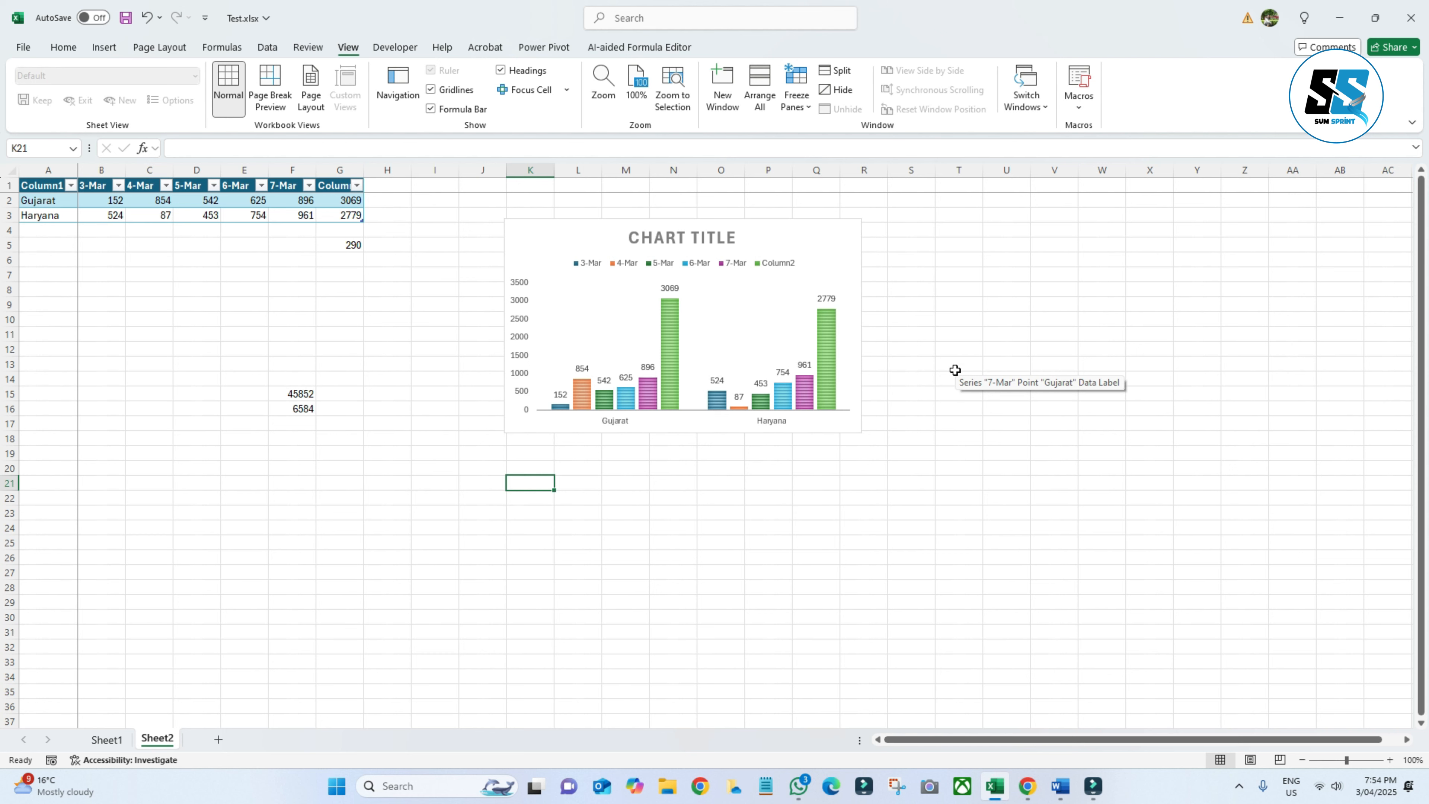
pyautogui.click(62, 49)
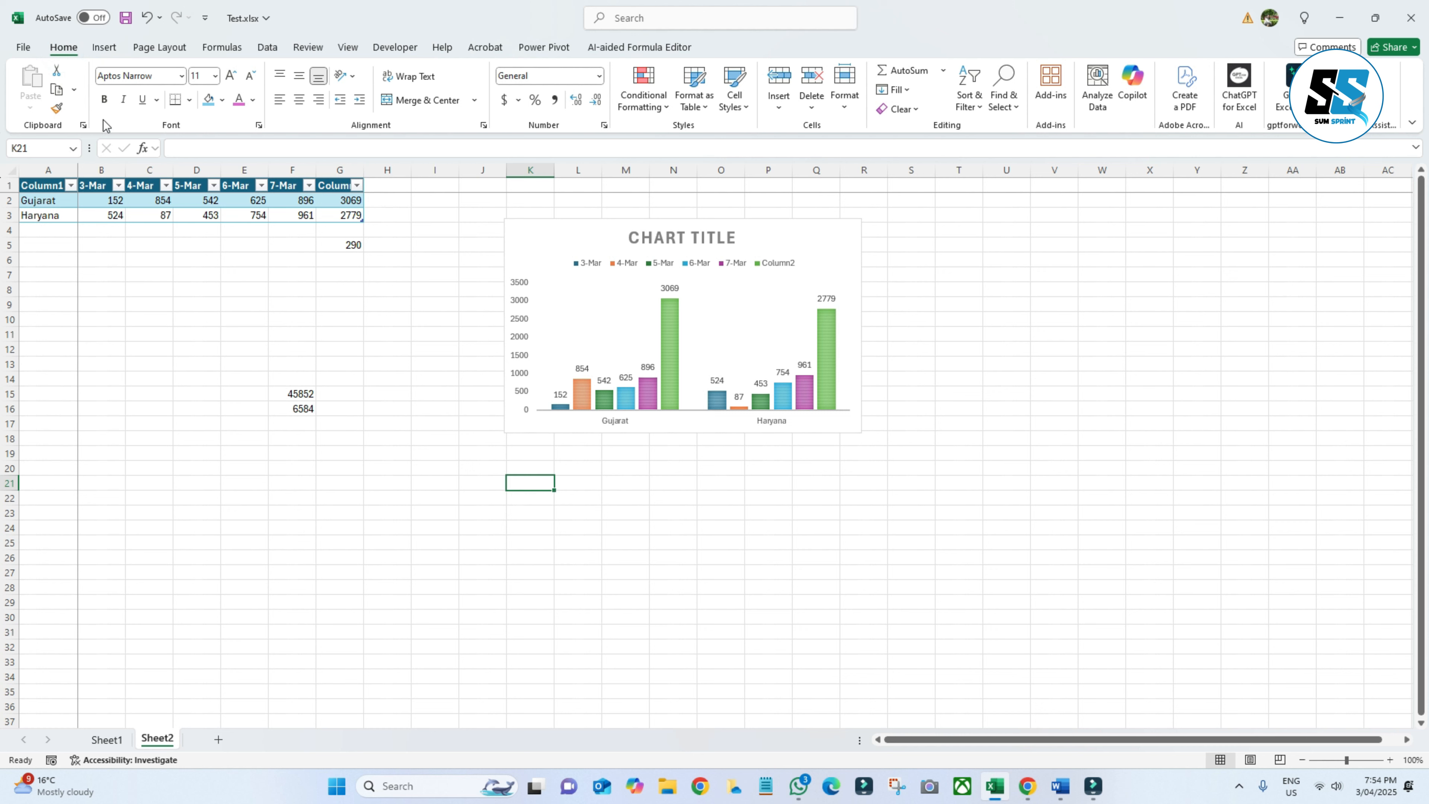